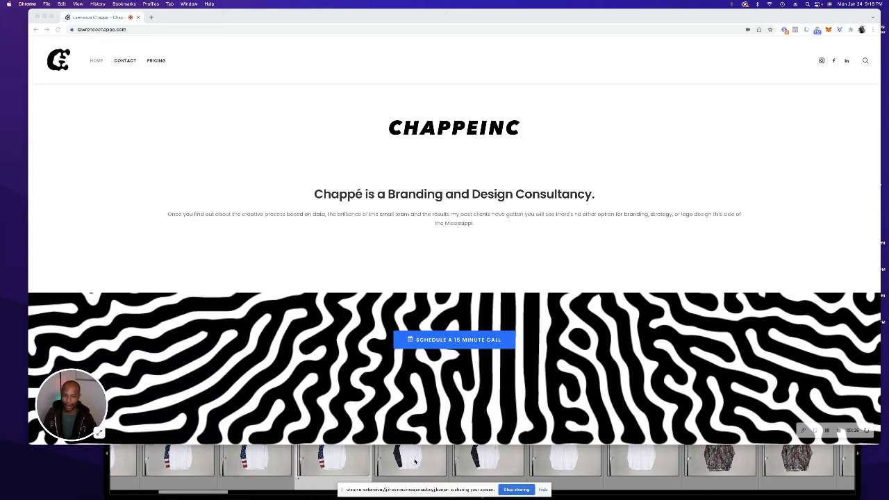
# - Switch to Lightroom Classic, dismiss the Smart Previews message and move the window clear of the webcam bubble
pyautogui.click(307, 484)
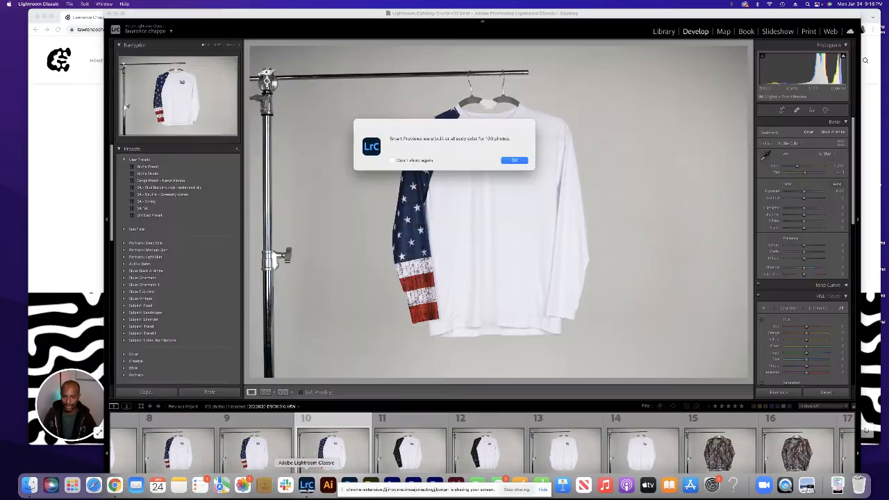
pyautogui.click(514, 160)
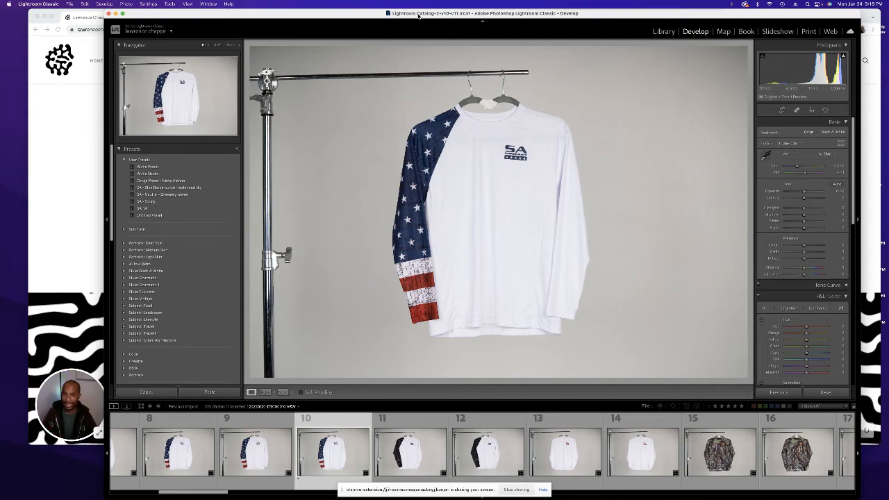
pyautogui.moveTo(419, 14); pyautogui.dragTo(449, 4)
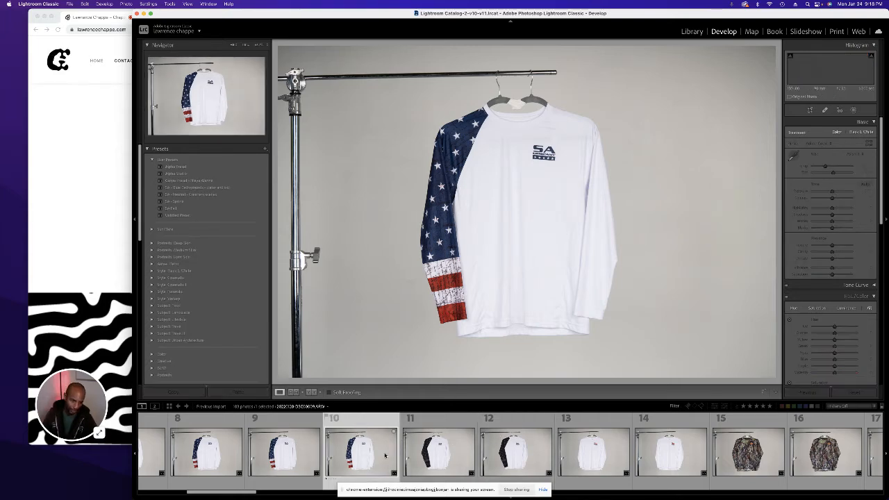
# - Examine the neighbouring shirt photos in the filmstrip, and inspect the flag sleeve and chest logo of photo 10 up close
pyautogui.scroll(2, 386, 455)
pyautogui.scroll(-3, 386, 456)
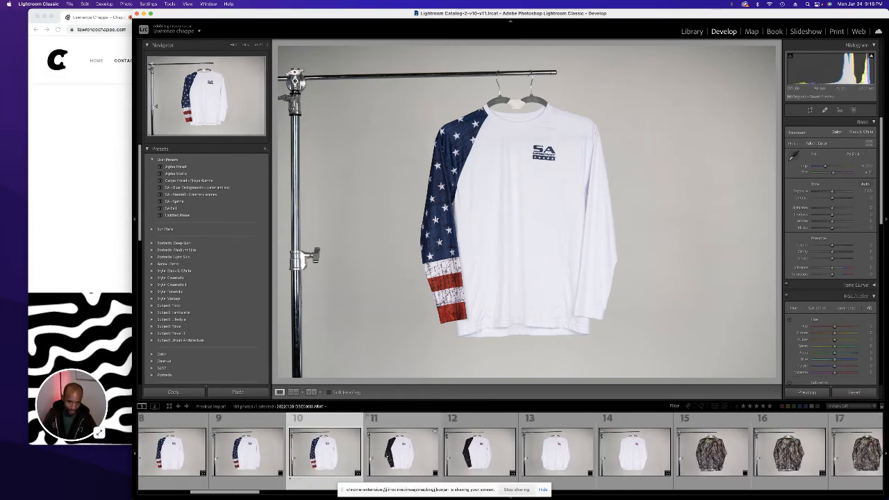
pyautogui.scroll(-2, 386, 456)
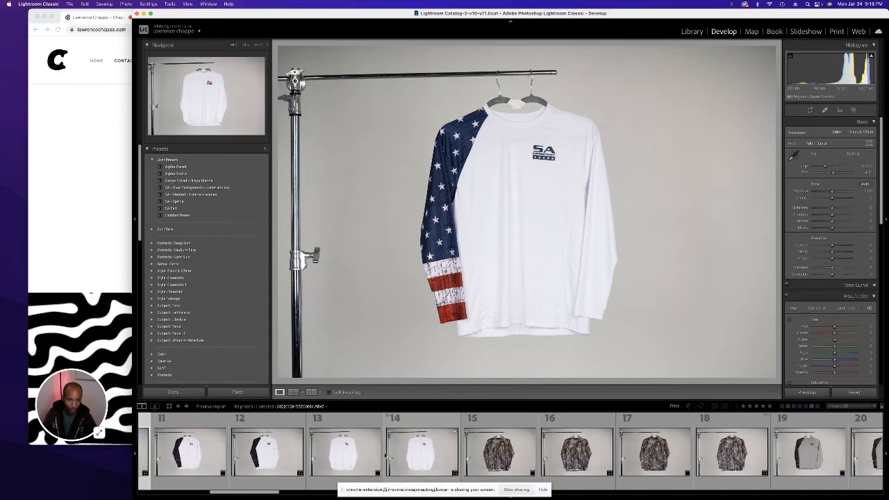
pyautogui.scroll(2, 386, 456)
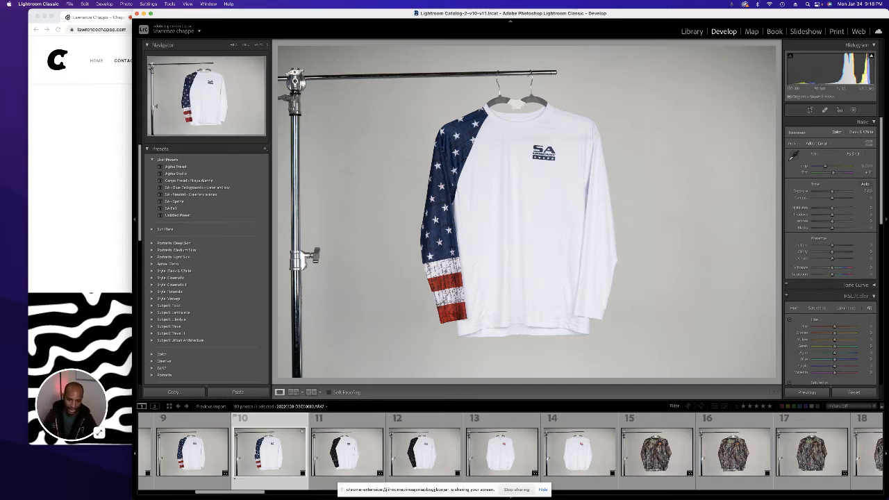
pyautogui.scroll(-2, 257, 453)
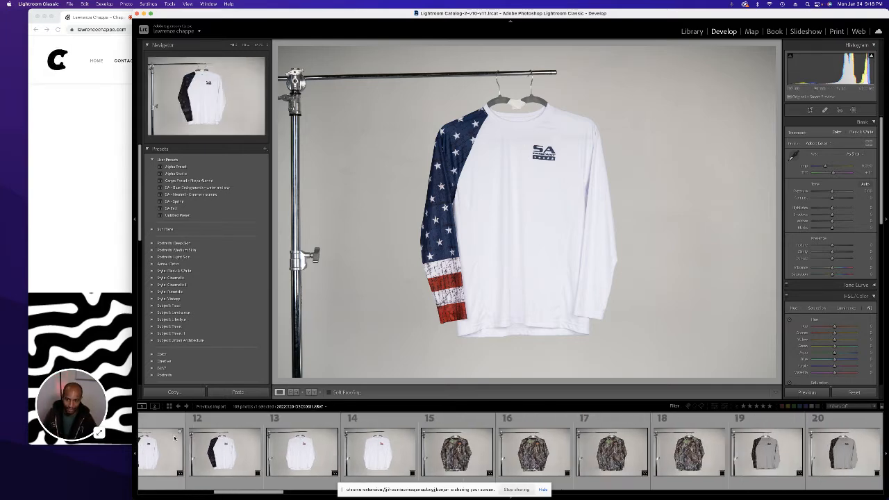
pyautogui.scroll(2, 187, 439)
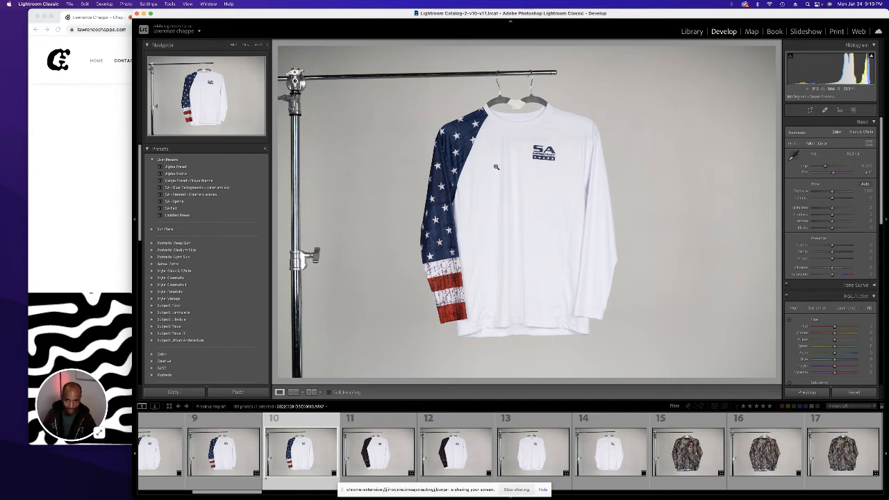
pyautogui.click(472, 145)
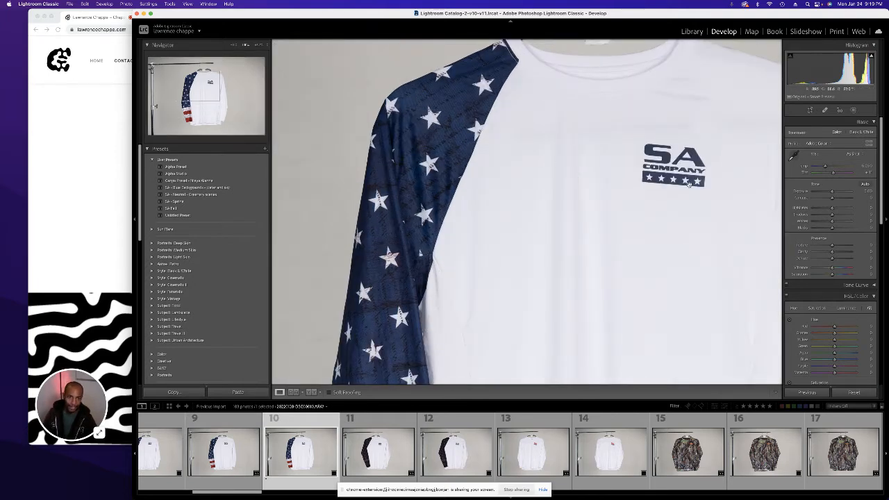
pyautogui.moveTo(696, 181); pyautogui.dragTo(567, 328)
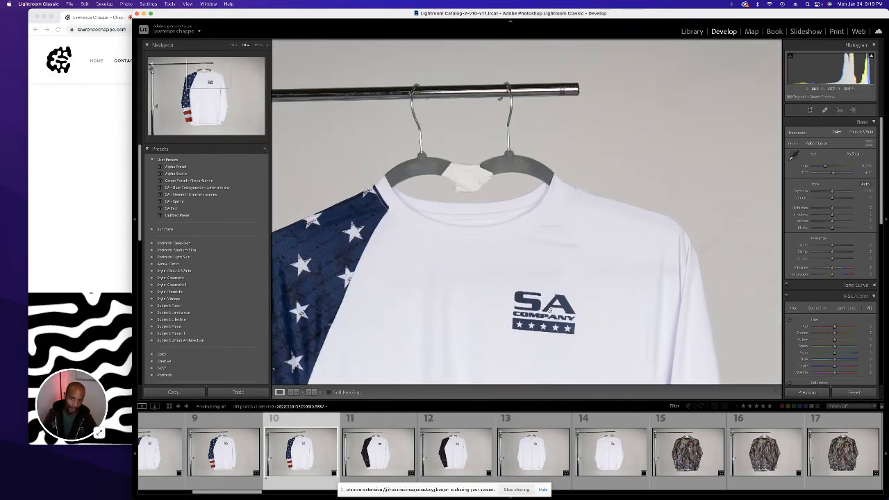
pyautogui.click(545, 312)
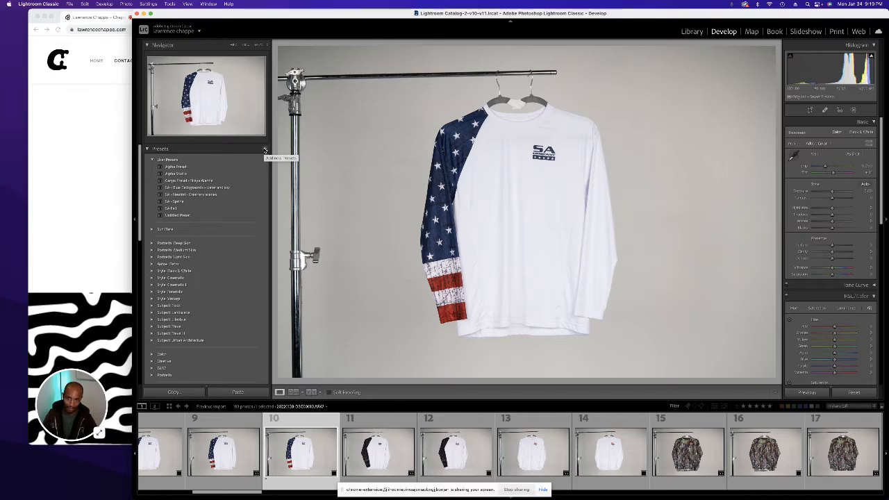
# - Start importing a develop preset and browse Creative Cloud Files to the Photo Presets folder under Salt Armour > Branding
pyautogui.click(264, 150)
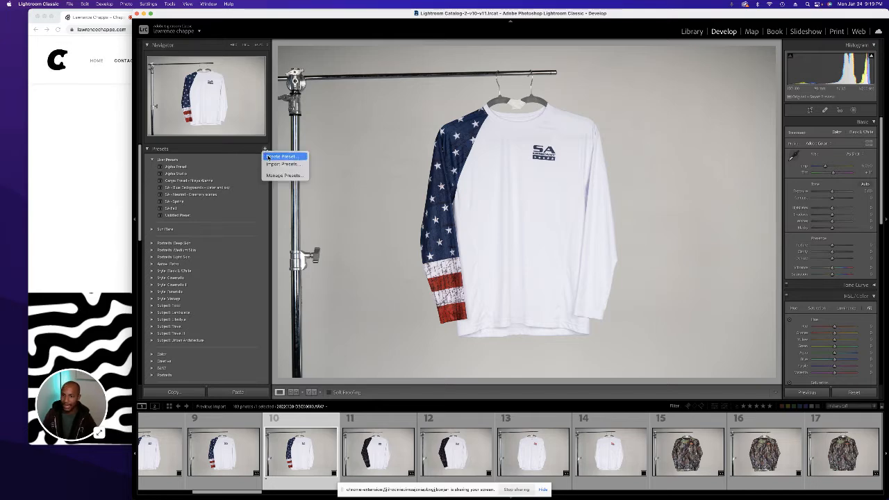
pyautogui.click(277, 165)
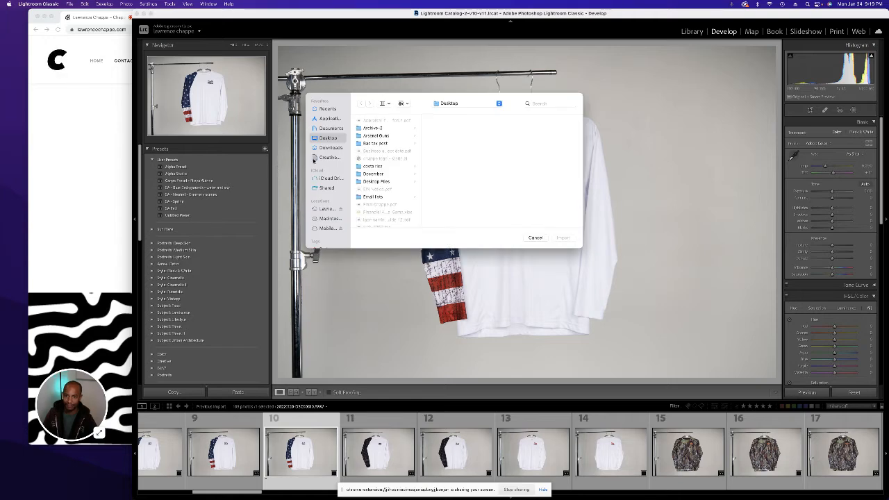
pyautogui.click(321, 158)
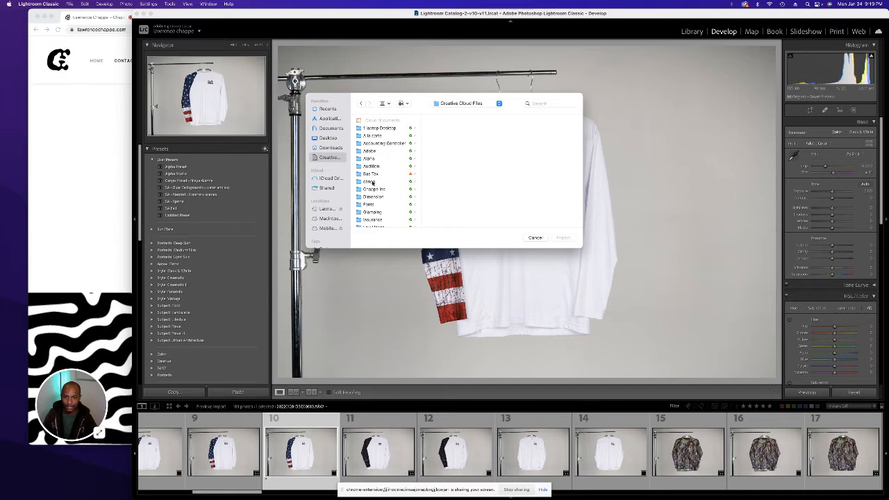
pyautogui.scroll(-3, 369, 184)
pyautogui.press('s')
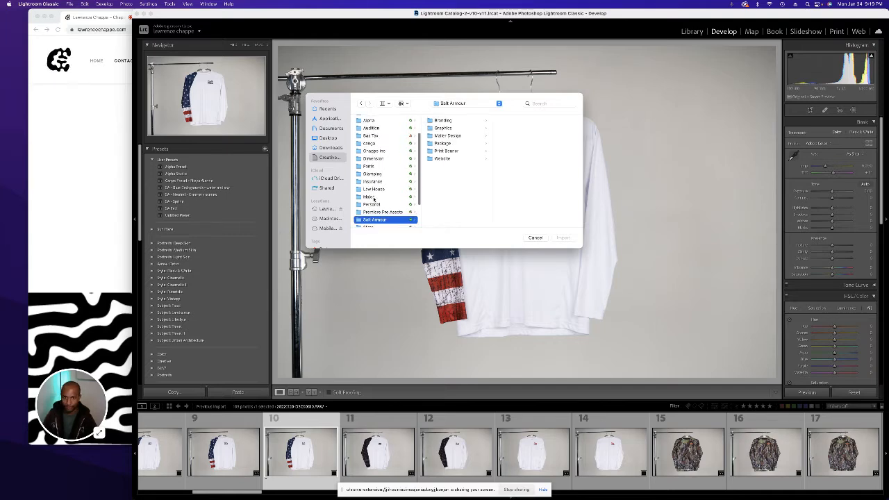
pyautogui.press('Right')
pyautogui.press('Right')
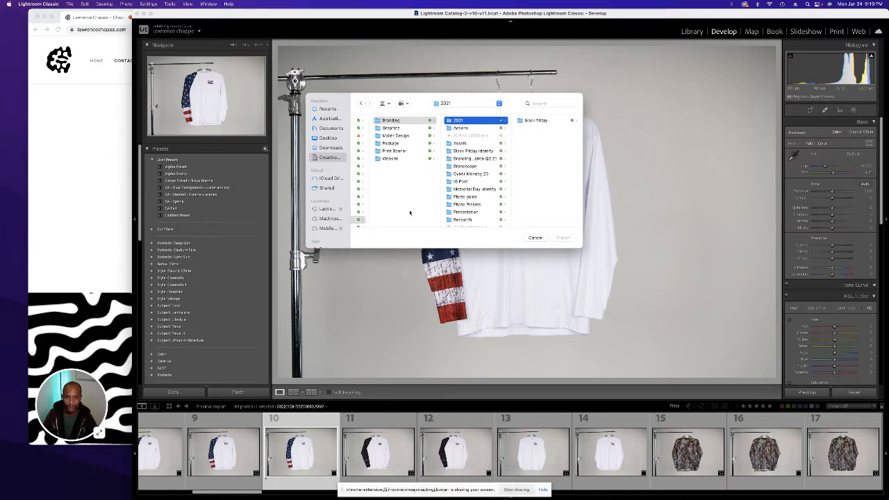
pyautogui.press('p')
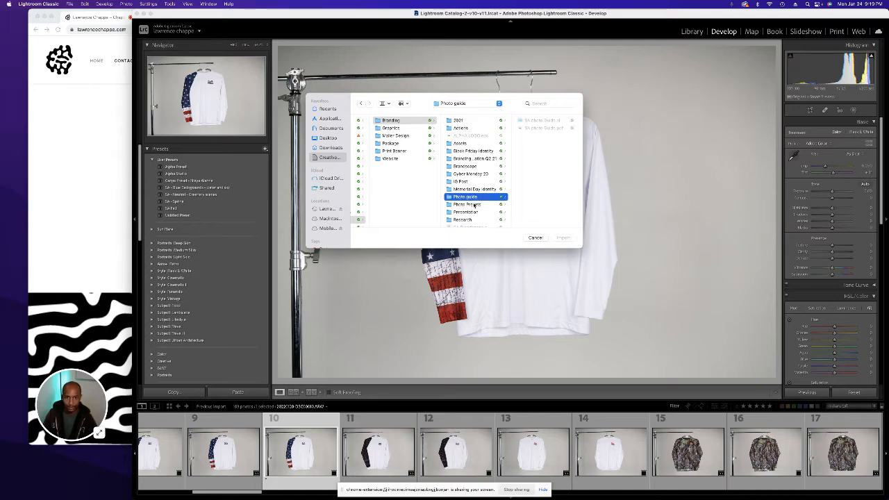
pyautogui.click(474, 205)
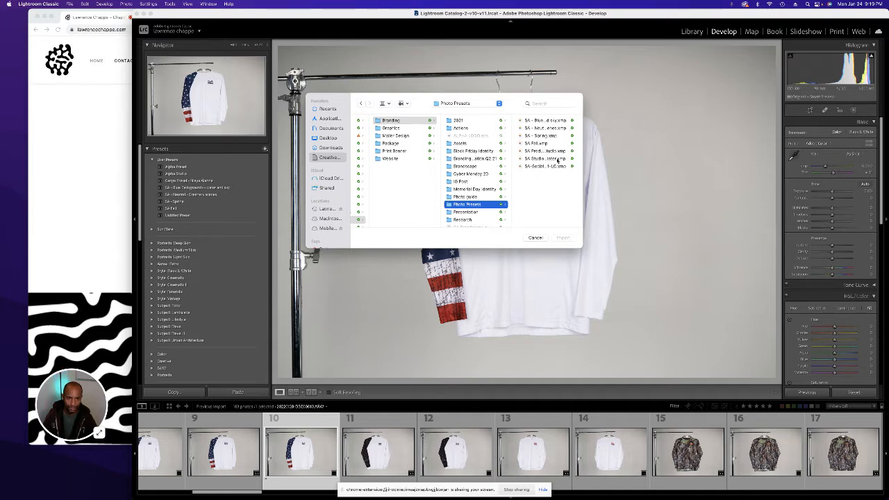
# - Import the preset file SA Products Studio.xmp, widening the file column to read the full names
pyautogui.click(555, 158)
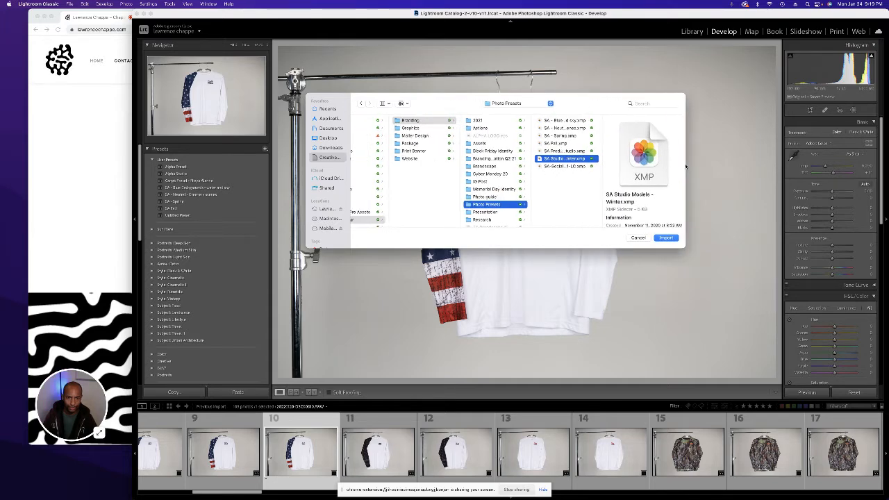
pyautogui.doubleClick(614, 177)
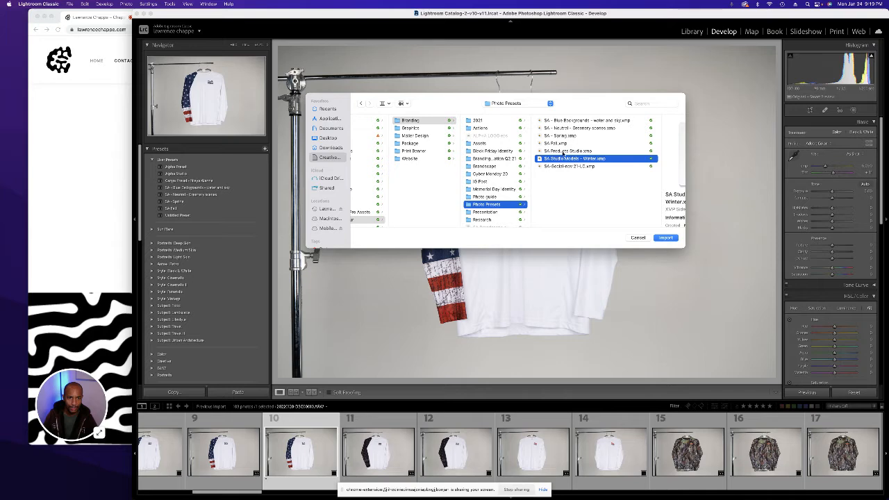
pyautogui.click(565, 151)
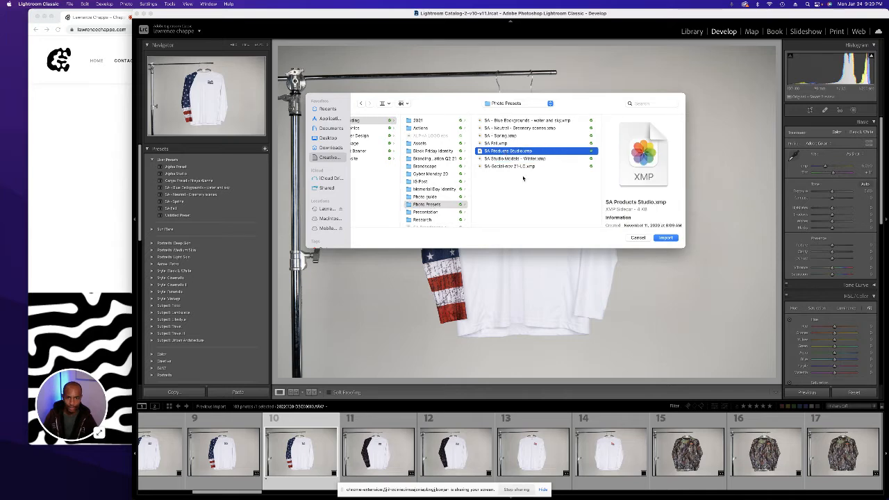
pyautogui.click(671, 240)
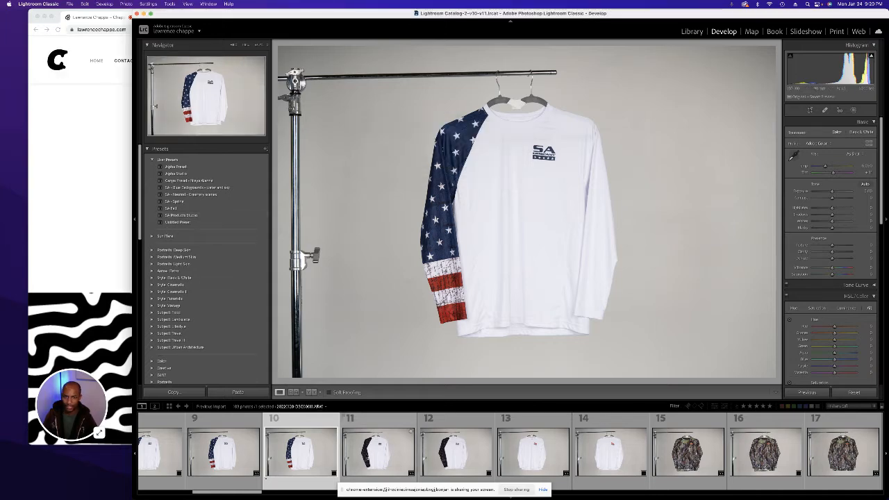
# - Apply the SA Products Studio preset to photo 10 and compare the before and after versions
pyautogui.click(191, 216)
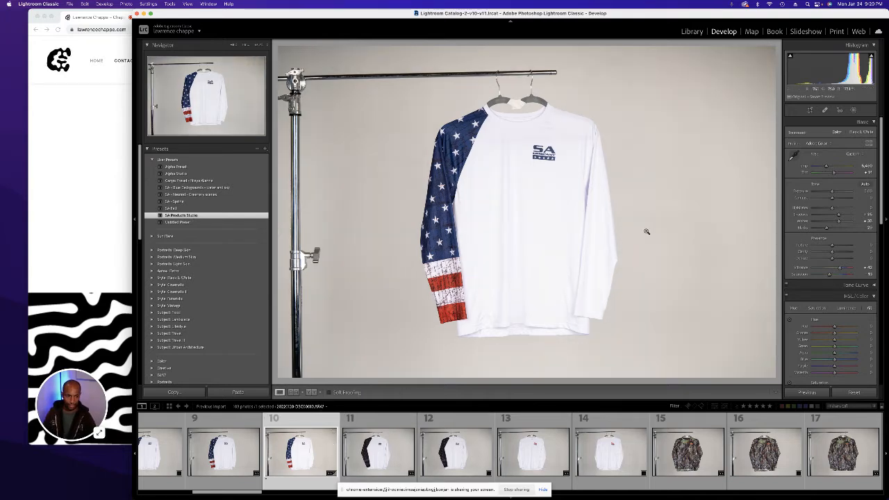
pyautogui.press('\\')
pyautogui.press('\\')
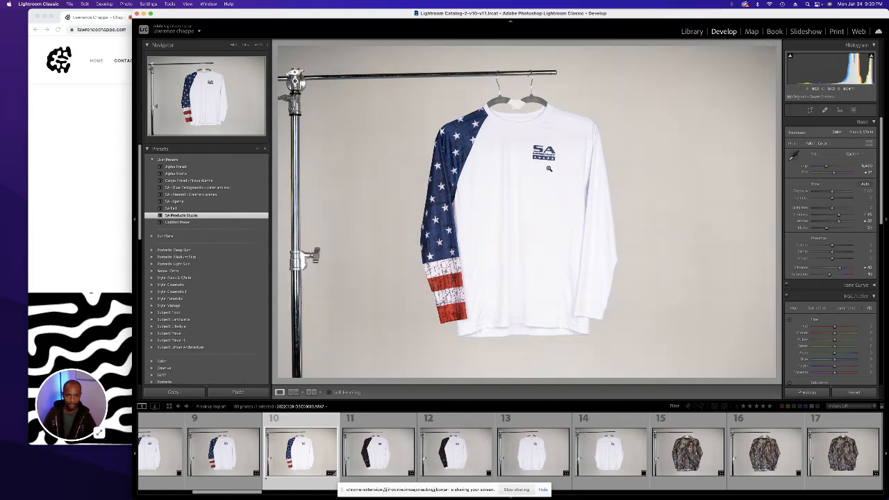
pyautogui.press('\\')
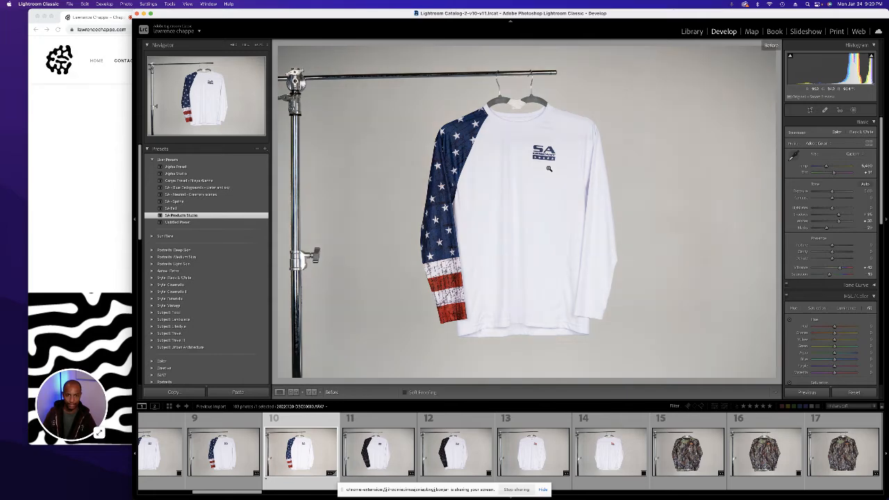
pyautogui.press('\\')
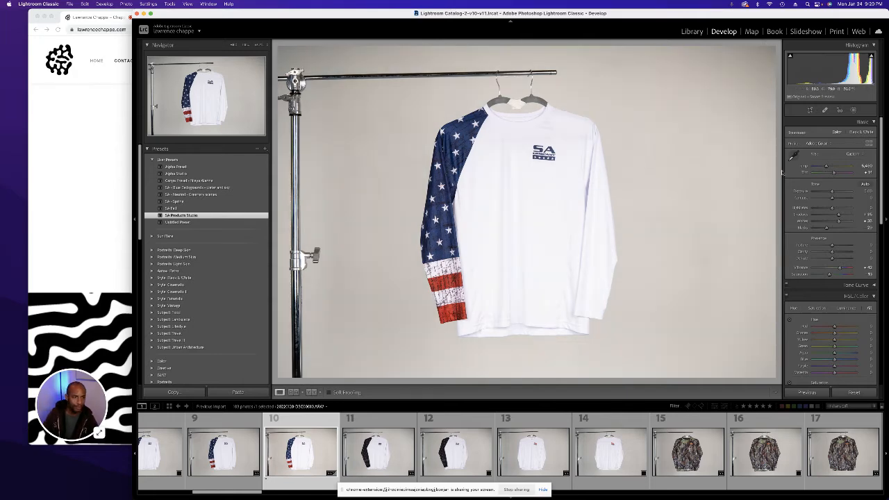
# - Try sampling the gray backdrop as the white balance, and undo it while keeping the SA Products Studio preset
pyautogui.click(795, 157)
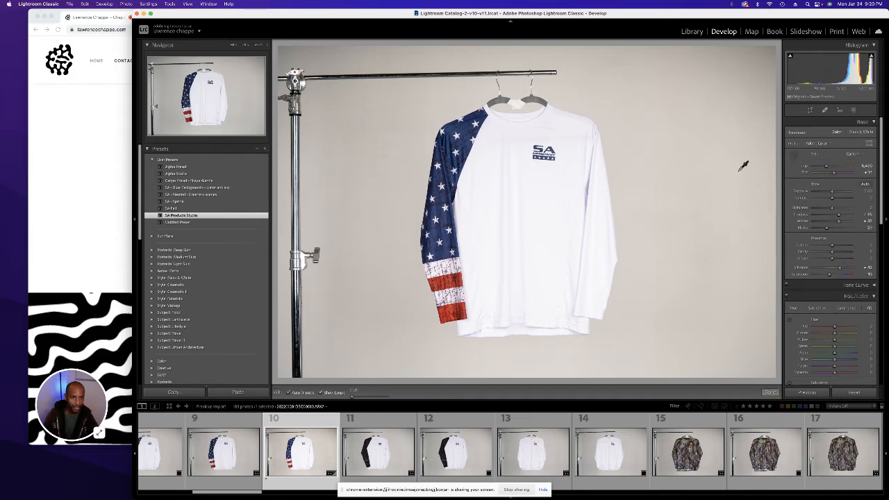
pyautogui.click(649, 257)
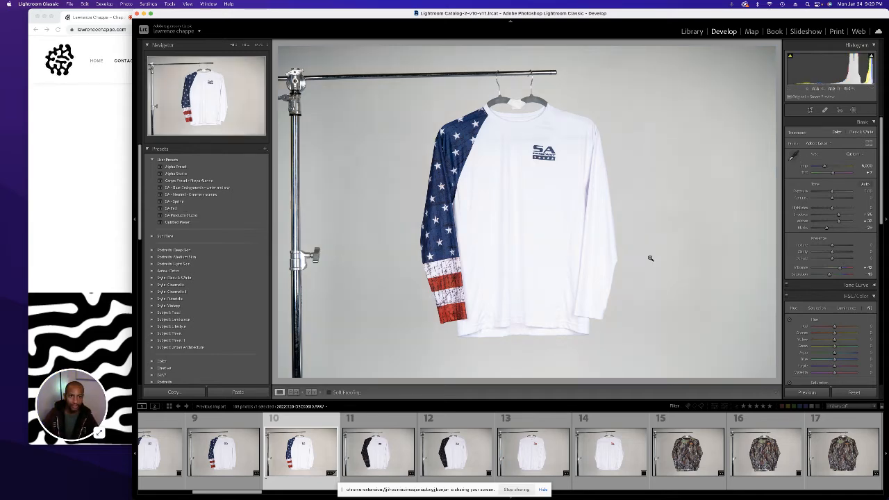
pyautogui.press('super+z')
pyautogui.press('super+z')
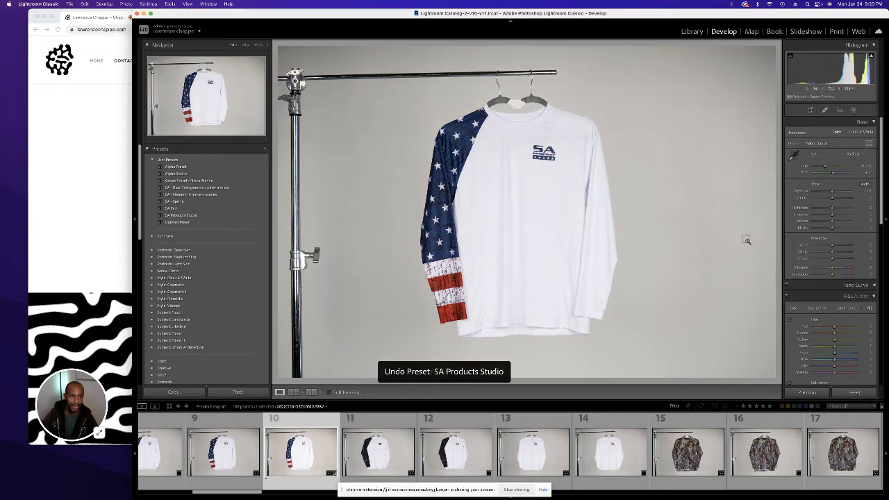
pyautogui.press('super+shift+z')
# - Try a slightly cooler white balance temperature for the shirt photo
pyautogui.click(868, 165)
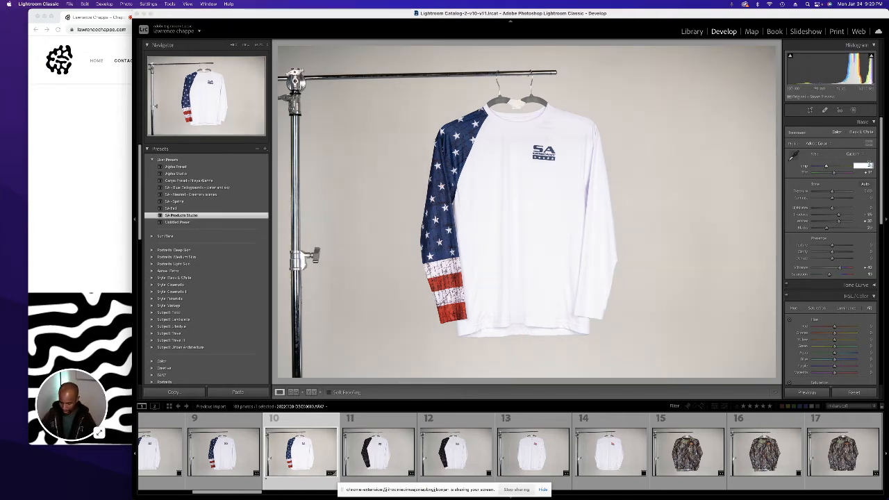
pyautogui.write('6500')
pyautogui.press('Return')
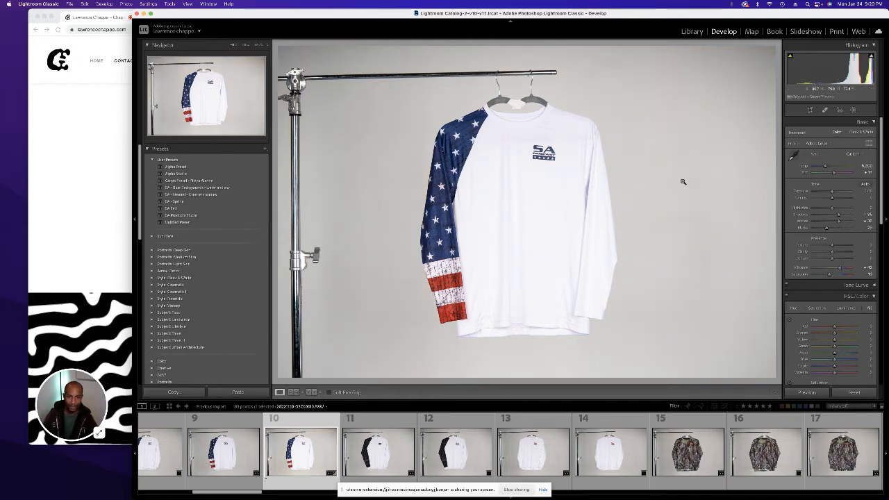
# - Set the photo's white balance to As Shot and compare the before and after versions
pyautogui.click(852, 153)
pyautogui.click(772, 113)
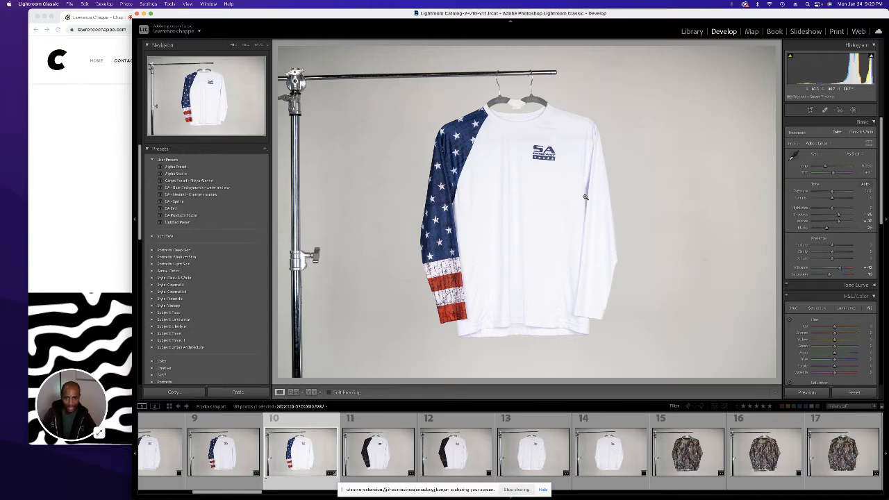
pyautogui.press('\\')
pyautogui.press('\\')
pyautogui.press('\\')
pyautogui.press('\\')
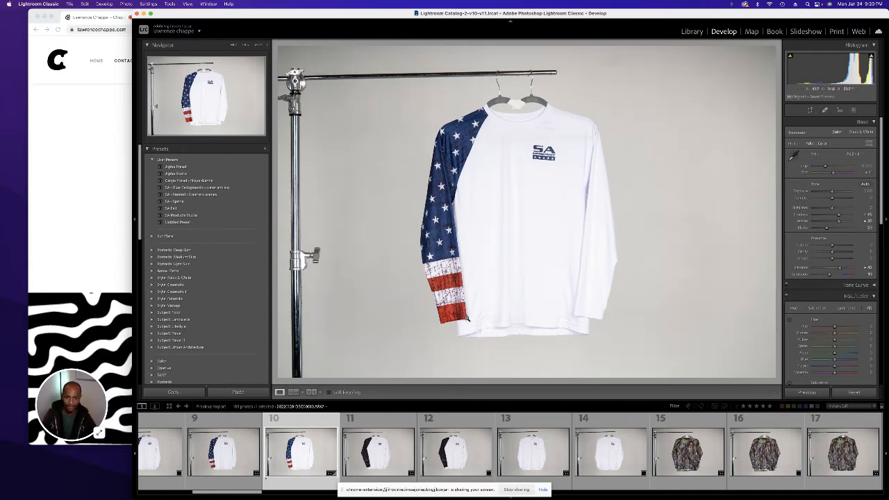
# - Send the adjusted shirt photo to Adobe Photoshop 2022 for editing
pyautogui.rightClick(498, 269)
pyautogui.moveTo(539, 332)
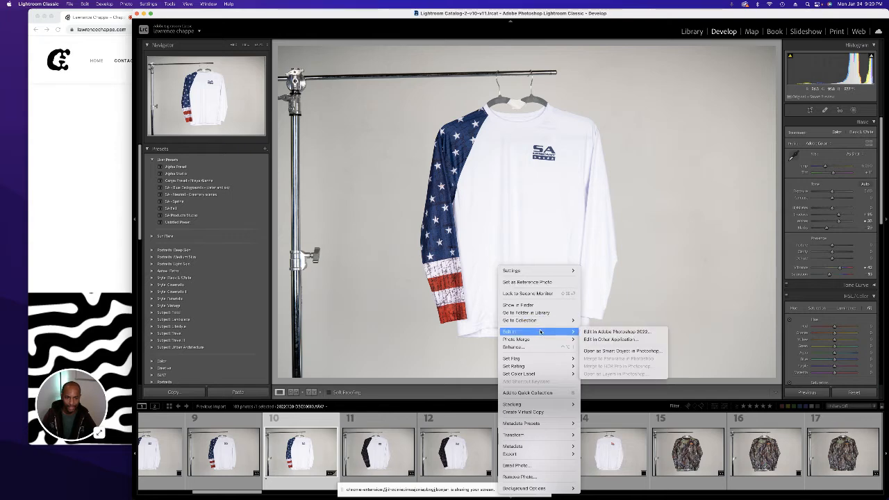
pyautogui.click(608, 334)
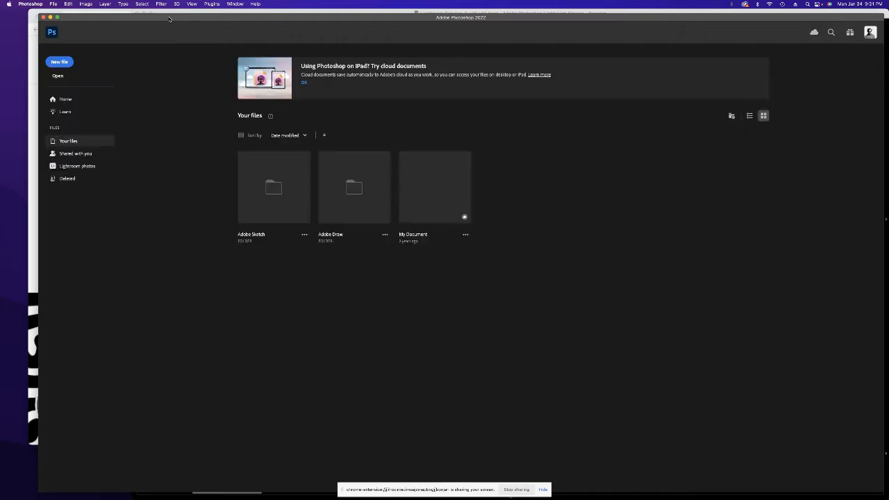
# - Move the Photoshop window aside and show its Home screen with the recent files
pyautogui.moveTo(40, 14); pyautogui.dragTo(110, 3)
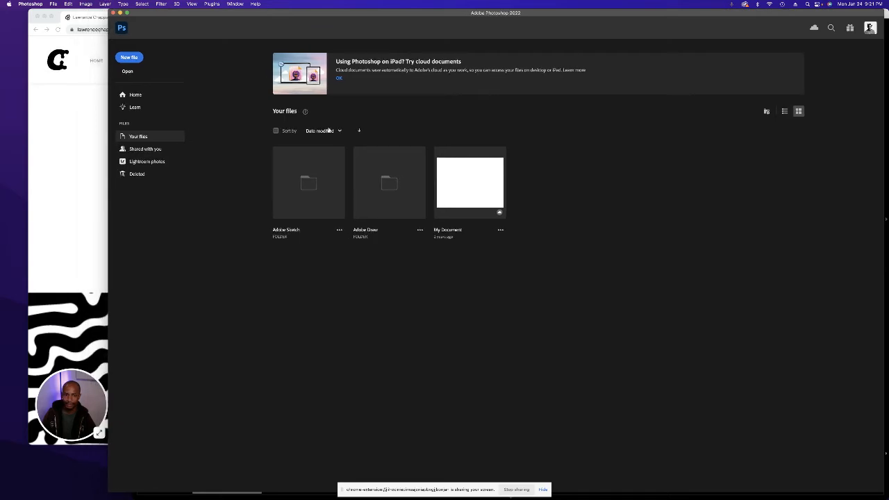
pyautogui.click(140, 94)
pyautogui.hotkey('ctrl', 'Up')
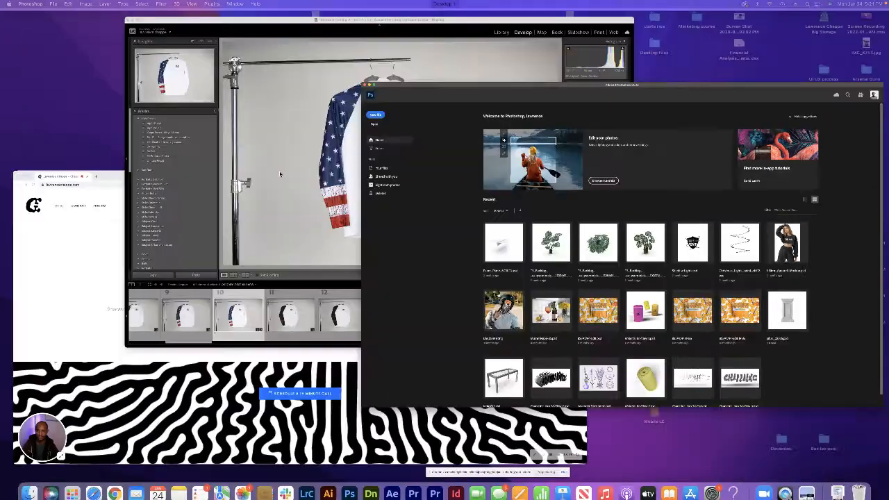
pyautogui.click(322, 237)
pyautogui.hotkey('ctrl', 'Up')
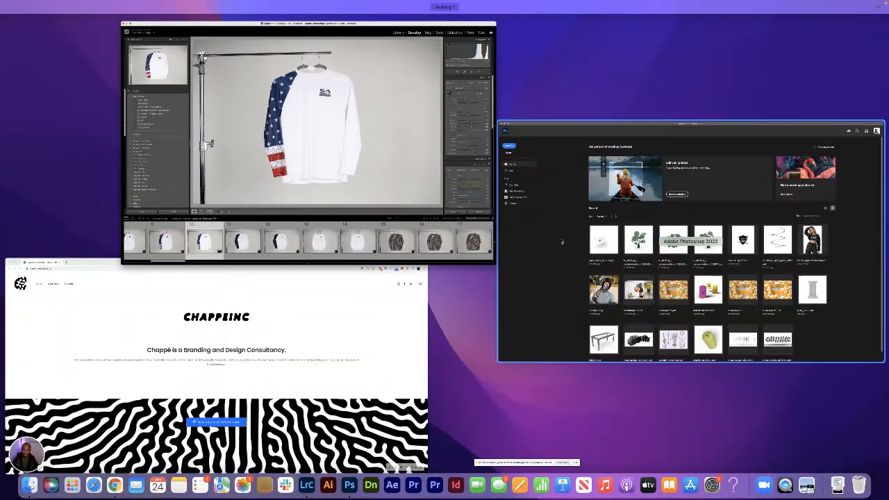
pyautogui.click(579, 241)
# - Switch back to Lightroom Classic and send the flag-sleeve shirt photo to Adobe Photoshop 2022 again
pyautogui.hotkey('ctrl', 'Up')
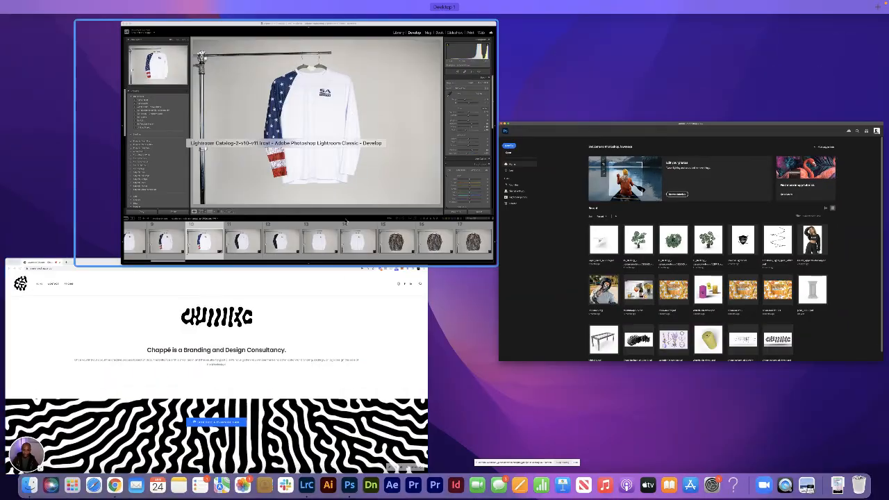
pyautogui.click(278, 174)
pyautogui.rightClick(309, 452)
pyautogui.moveTo(347, 321)
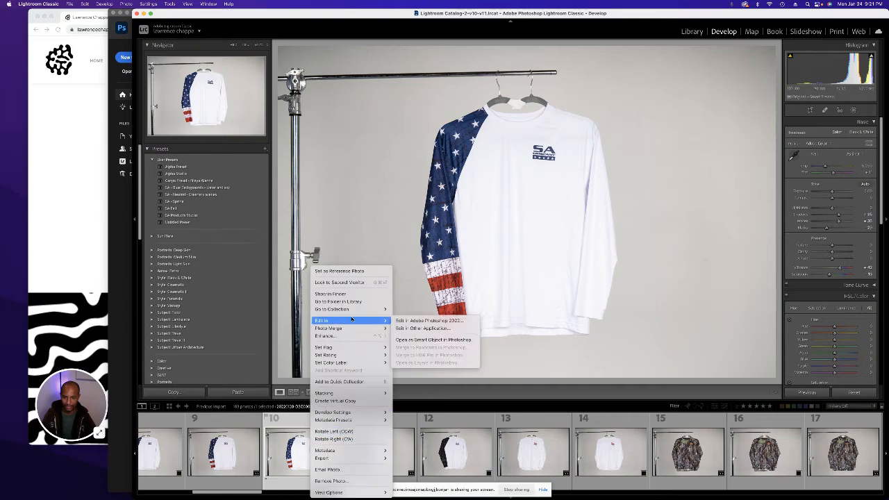
pyautogui.click(417, 320)
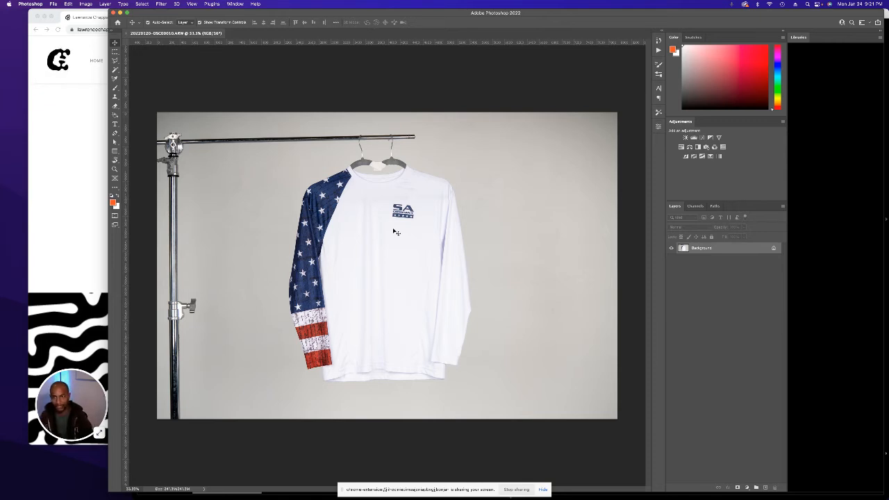
# - Duplicate the Background layer and toggle the original's visibility to check the copy
pyautogui.press('super+j')
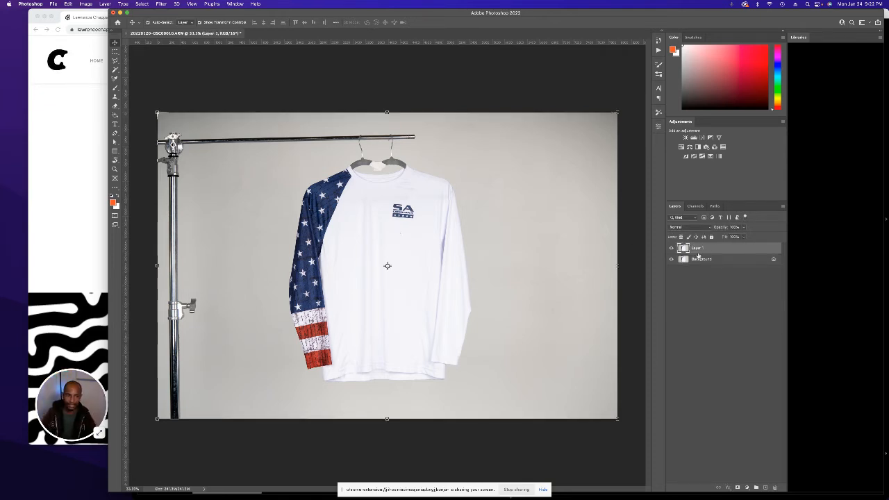
pyautogui.click(671, 260)
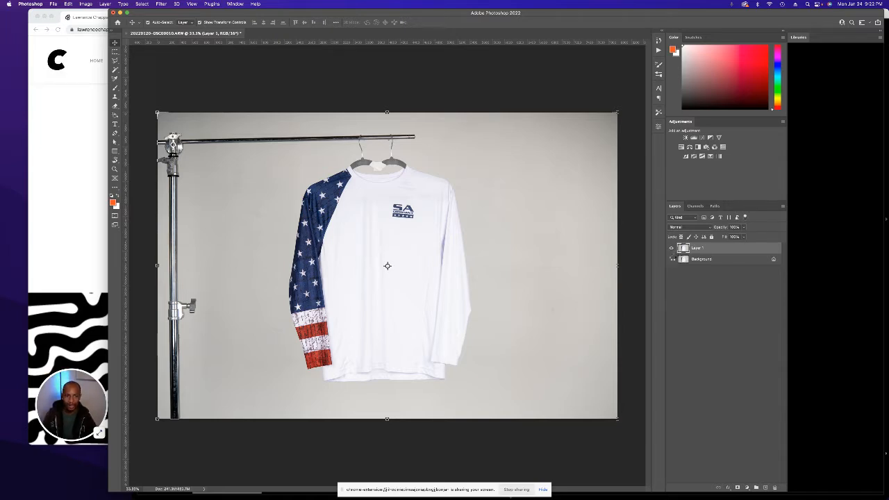
pyautogui.click(672, 260)
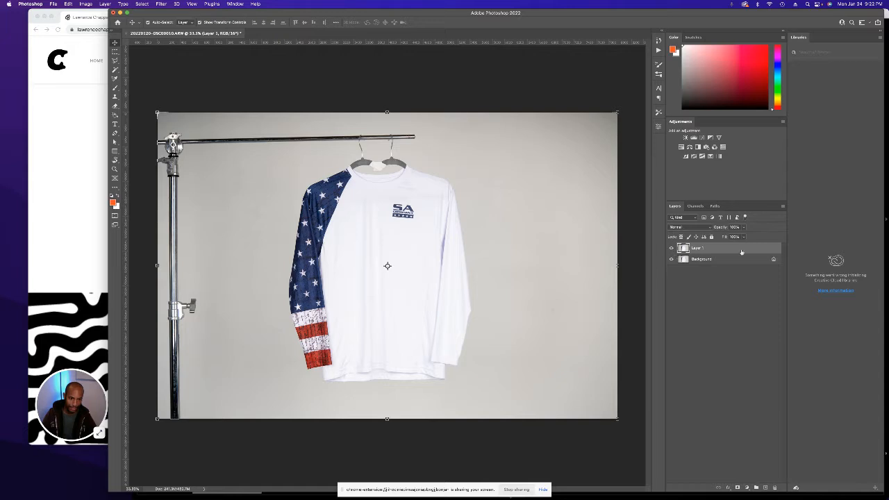
# - Marquee-select the vertical stand along the photo's left edge and apply a Content-Aware fill on the Background layer
pyautogui.click(720, 260)
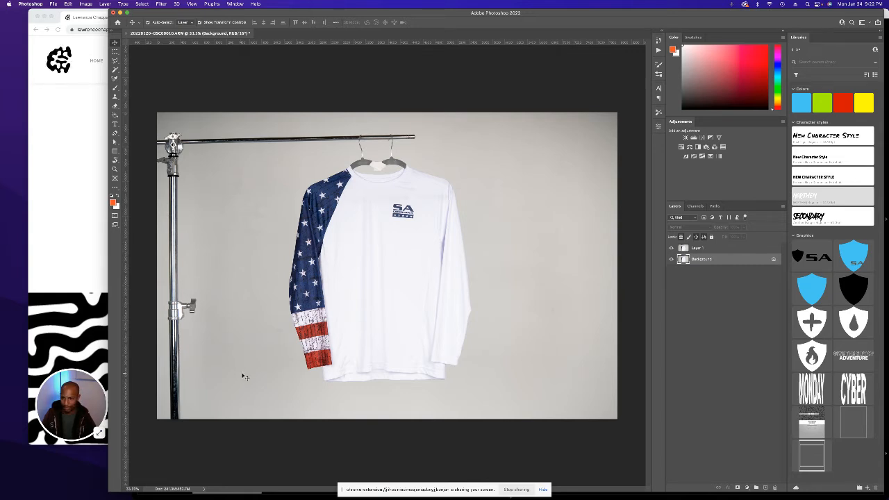
pyautogui.press('m')
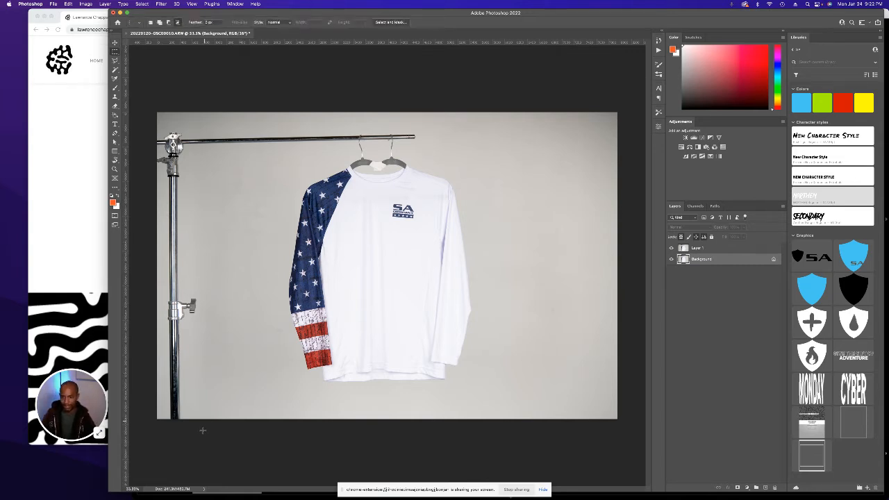
pyautogui.moveTo(203, 430); pyautogui.dragTo(162, 167)
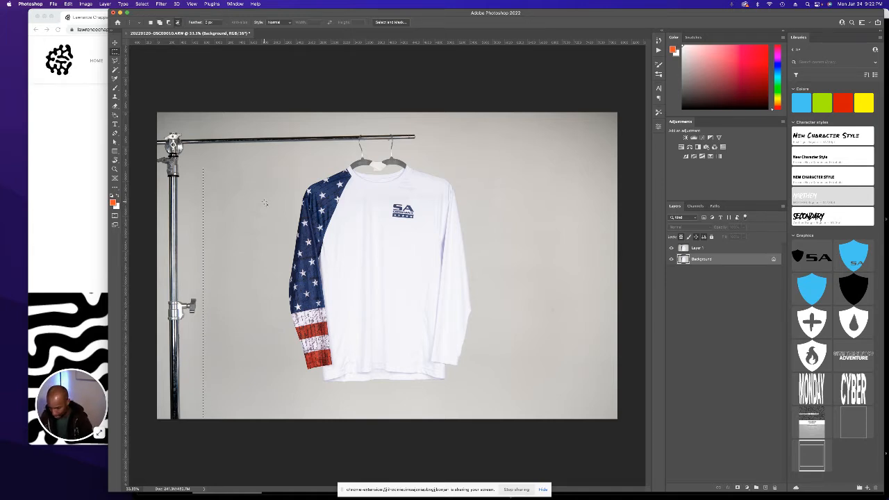
pyautogui.hotkey('shift', 'BackSpace')
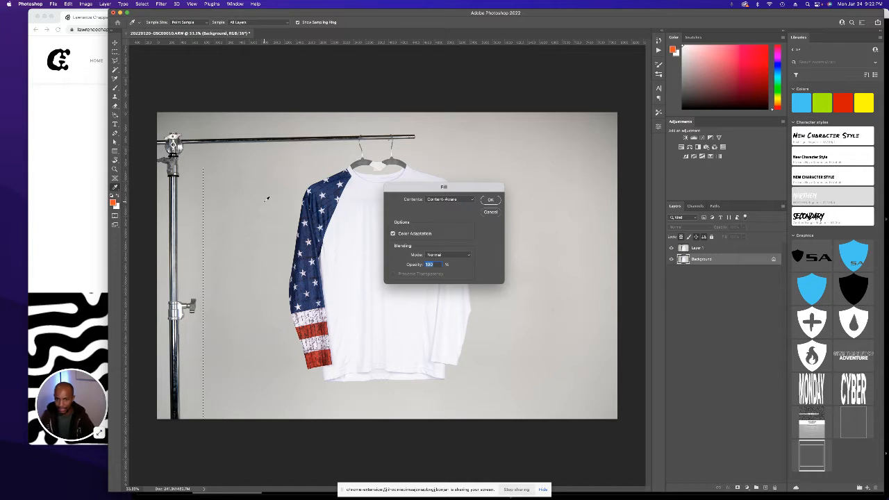
pyautogui.click(491, 201)
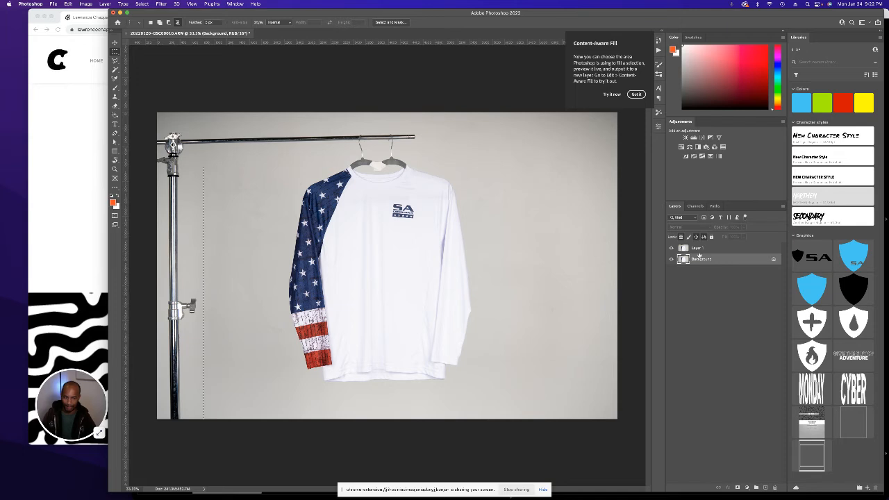
# - Remove the selected vertical stand from Layer 1 with a Content-Aware fill and clear the selection
pyautogui.click(696, 249)
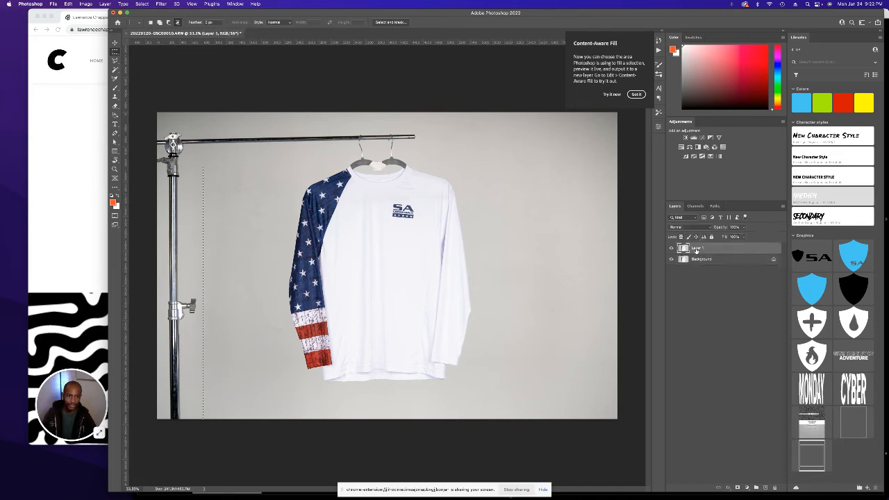
pyautogui.click(671, 248)
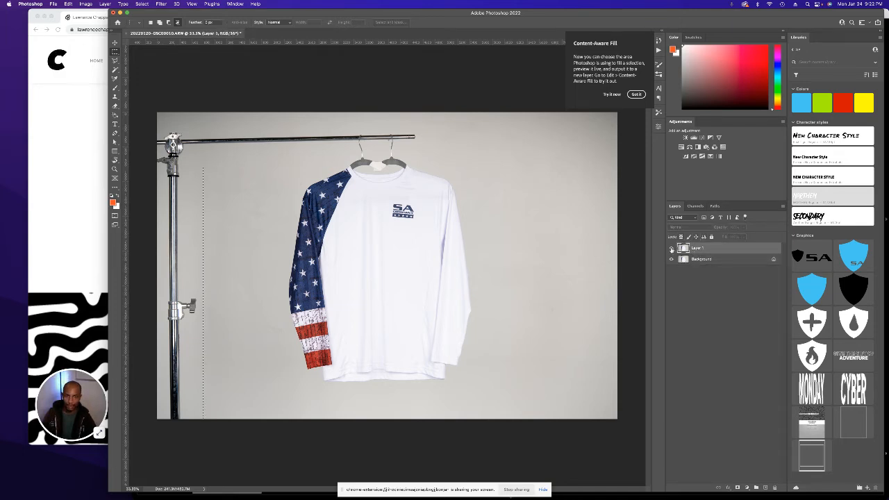
pyautogui.click(671, 248)
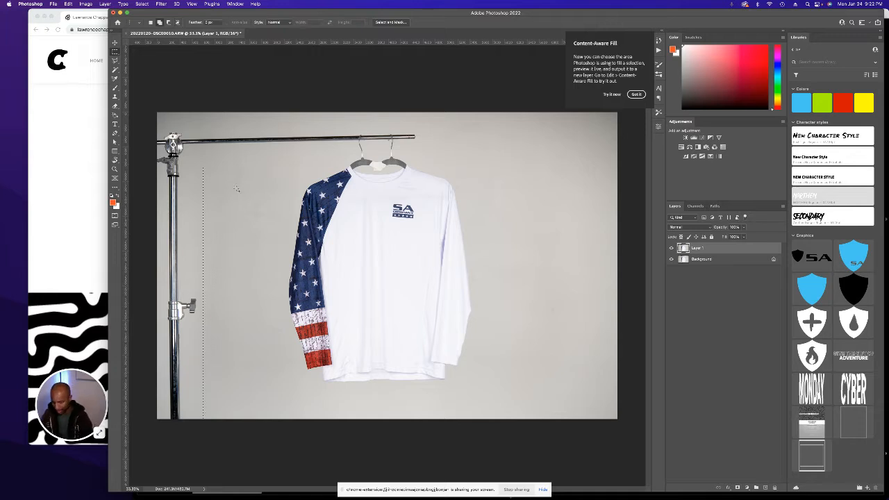
pyautogui.hotkey('shift', 'BackSpace')
pyautogui.press('Escape')
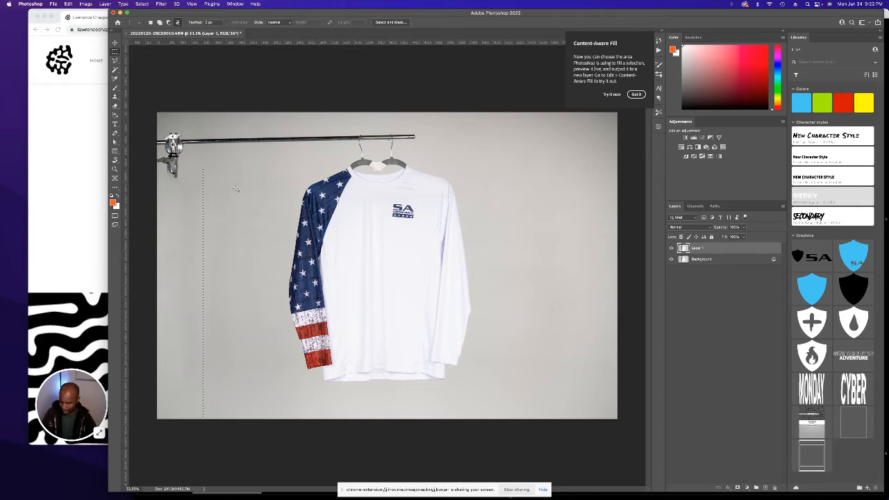
pyautogui.press('super+d')
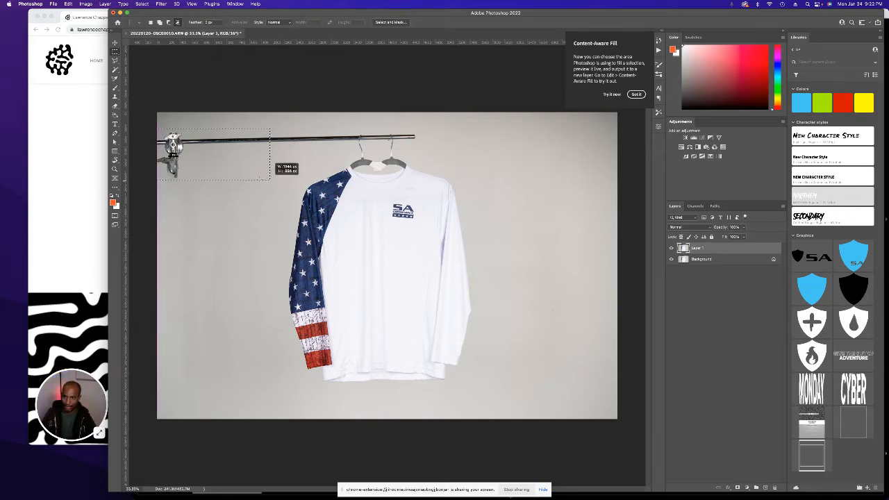
# - Marquee-select the leftover clamp at the rail's left end and remove it with a Content-Aware fill
pyautogui.moveTo(158, 129); pyautogui.dragTo(186, 184)
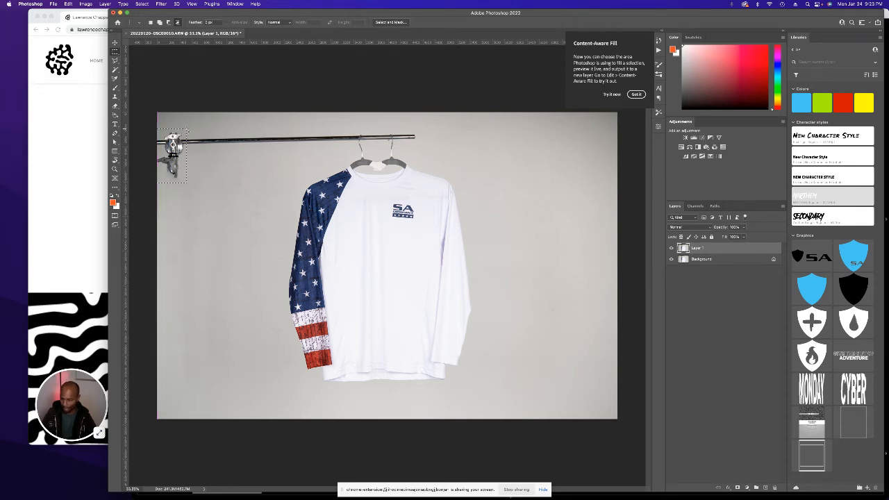
pyautogui.press('i')
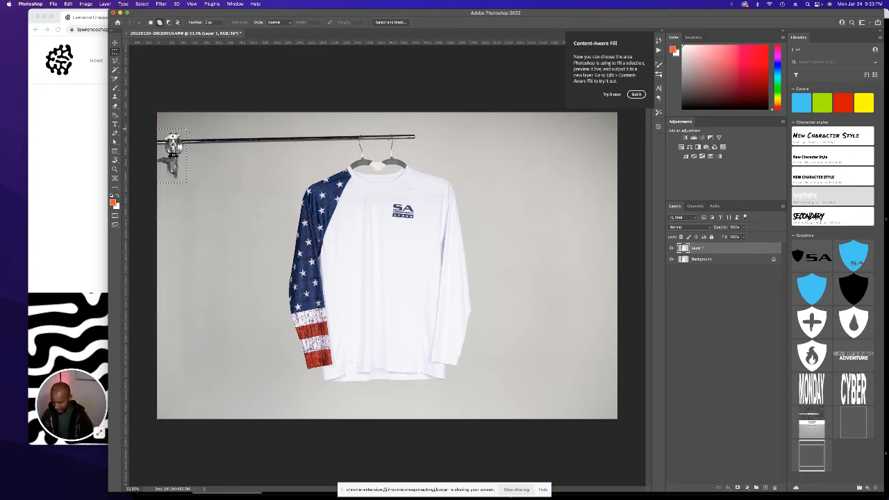
pyautogui.hotkey('shift', 'BackSpace')
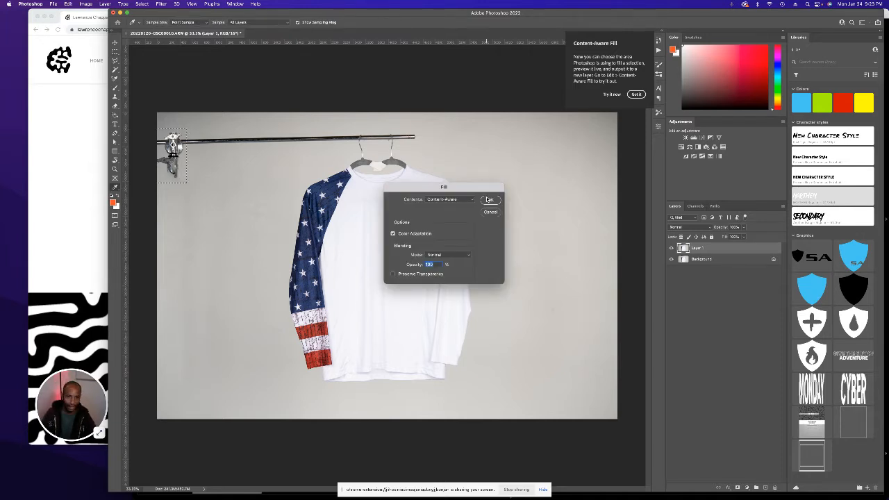
pyautogui.click(458, 200)
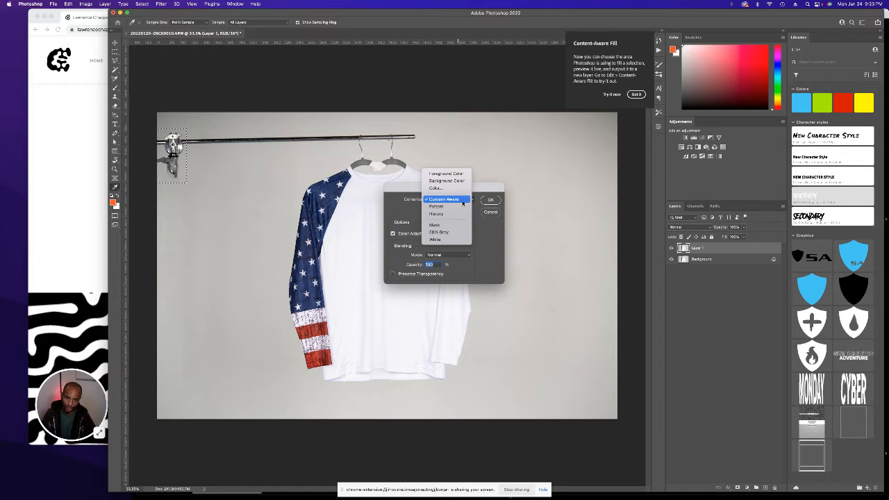
pyautogui.click(462, 201)
pyautogui.click(491, 200)
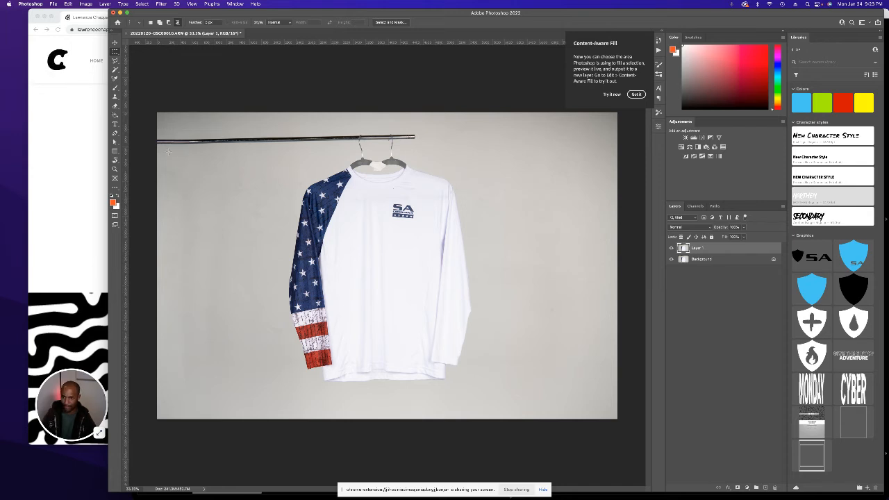
# - Marquee-select the whole horizontal rail above the shirt, remove it with a Content-Aware fill, and deselect
pyautogui.moveTo(146, 145); pyautogui.dragTo(416, 136)
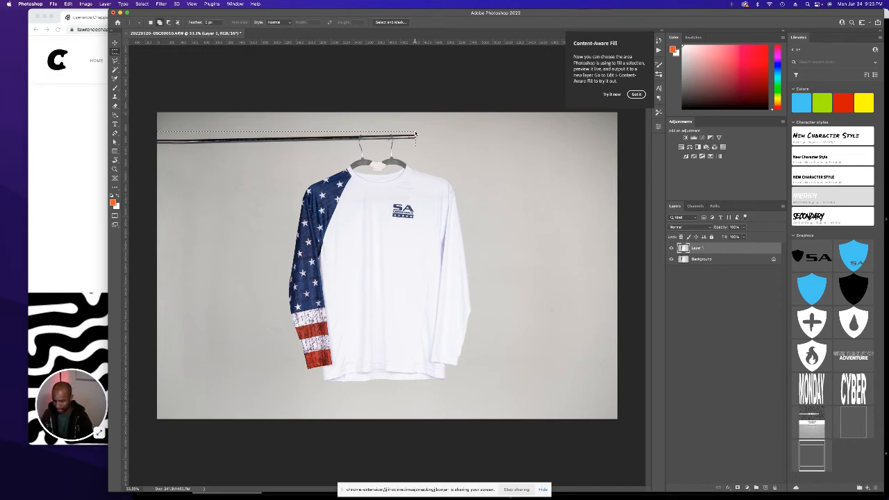
pyautogui.hotkey('shift', 'BackSpace')
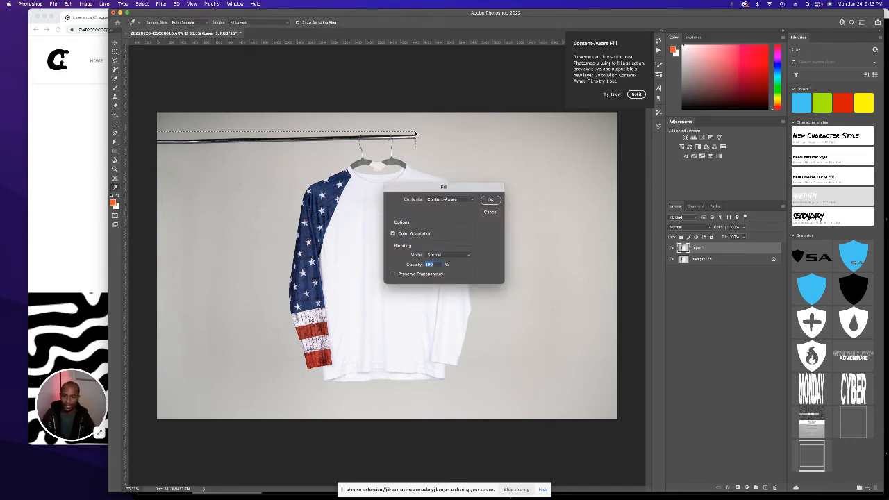
pyautogui.press('Return')
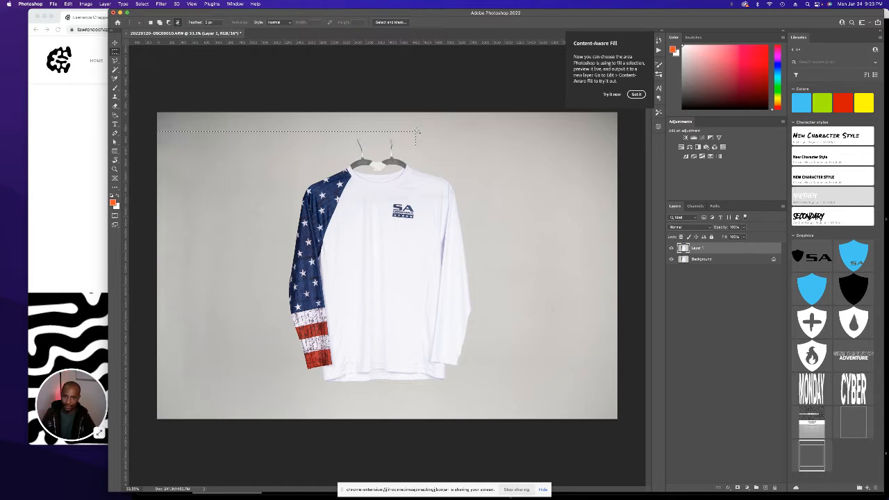
pyautogui.hotkey('ctrl', 'd')
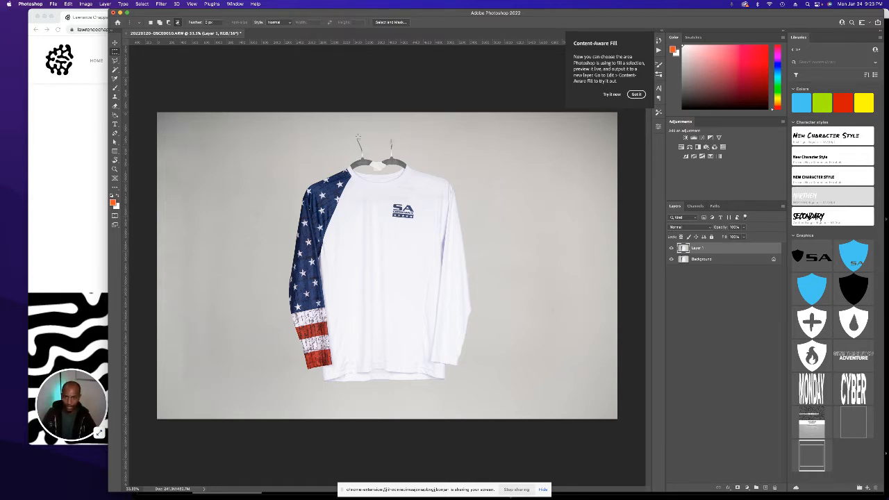
# - Paint over the two hanger hooks above the shirt with the content-aware Spot Healing Brush
pyautogui.moveTo(351, 136); pyautogui.dragTo(369, 157)
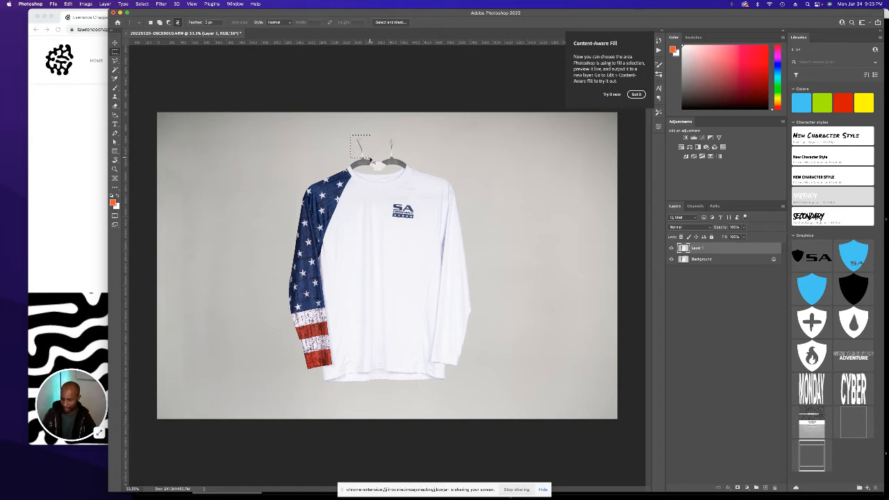
pyautogui.press('j')
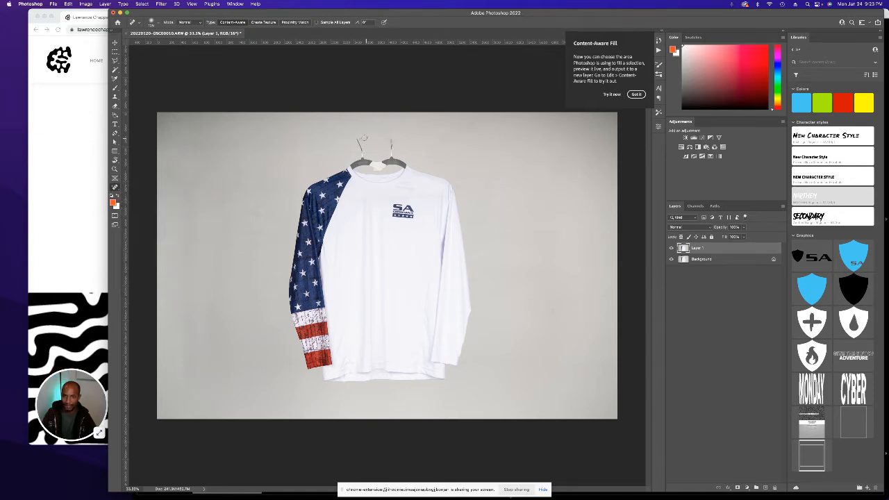
pyautogui.moveTo(355, 138); pyautogui.dragTo(359, 158)
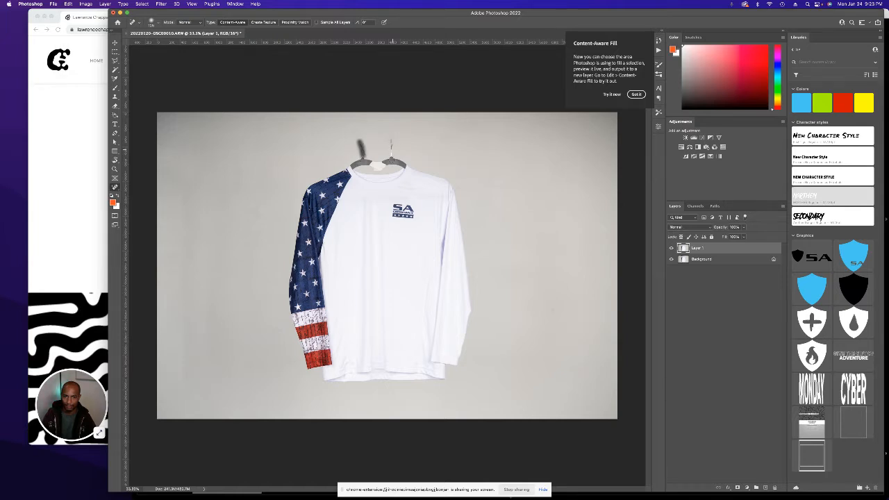
pyautogui.moveTo(393, 137); pyautogui.dragTo(392, 162)
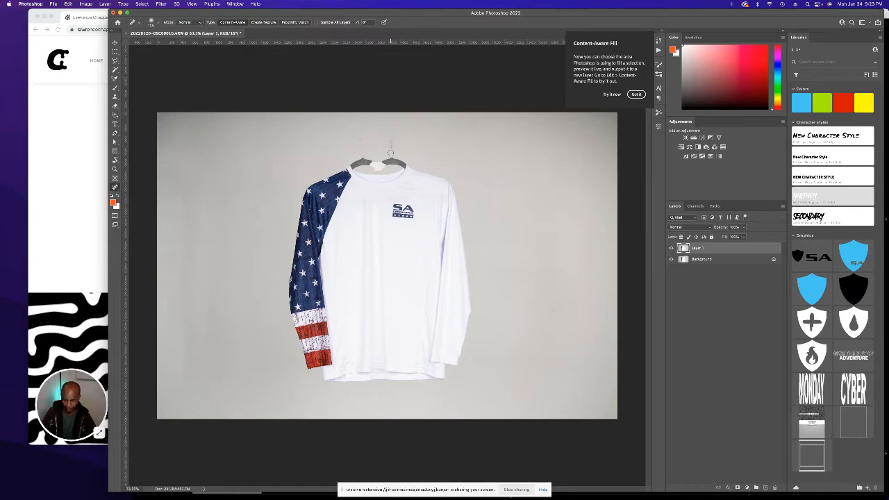
# - Heal the remaining traces of both metal hooks above the hanger at close range
pyautogui.press('super+equal')
pyautogui.press('super+equal')
pyautogui.press('super+equal')
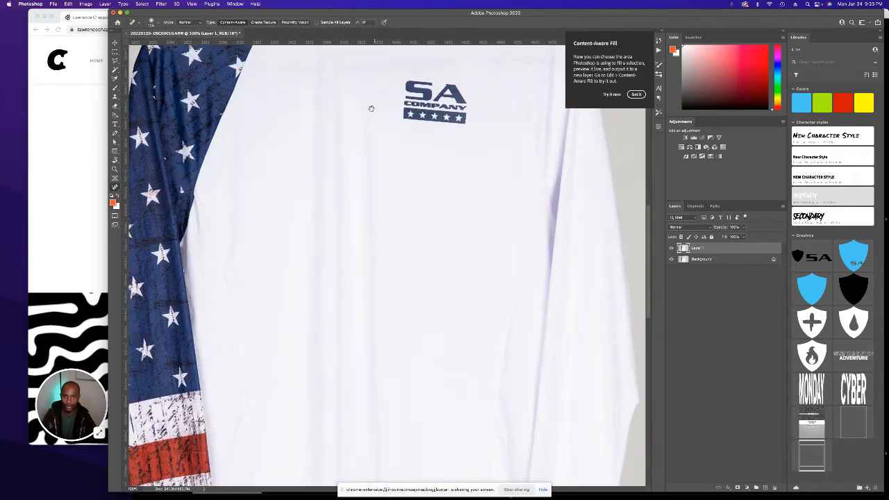
pyautogui.scroll(5, 328, 220)
pyautogui.moveTo(327, 182); pyautogui.dragTo(329, 226)
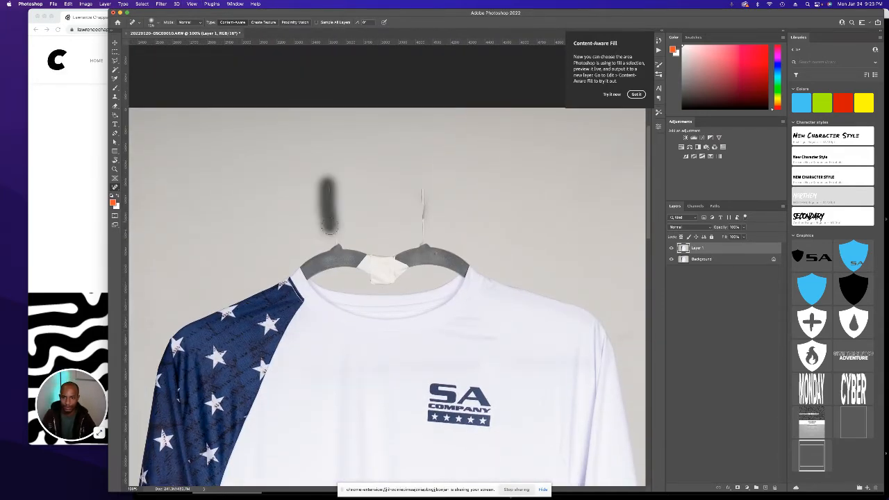
pyautogui.moveTo(420, 189); pyautogui.dragTo(421, 247)
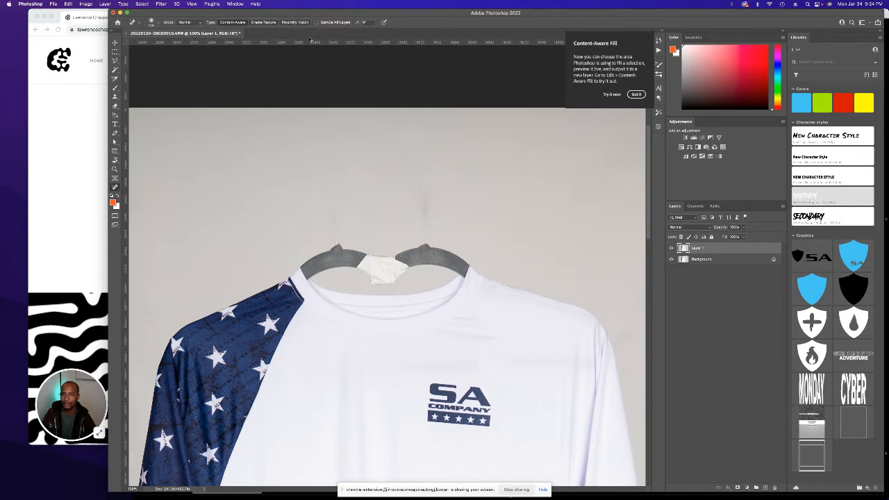
# - Heal the faint dark smudges left on the backdrop directly above both arms of the hanger
pyautogui.moveTo(333, 188); pyautogui.dragTo(340, 246)
pyautogui.moveTo(420, 178); pyautogui.dragTo(424, 244)
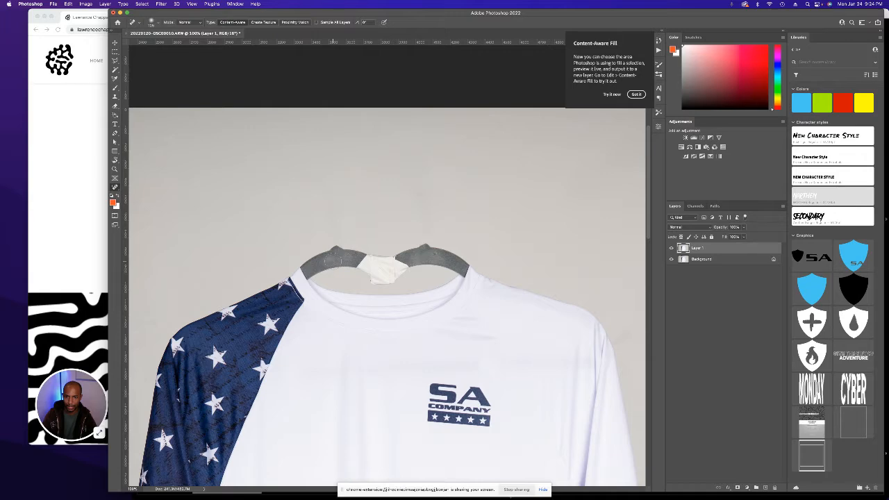
# - Lasso the visible hanger with its white tape above the neckline, remove it with a Content-Aware fill, and deselect
pyautogui.hscroll(-2, 387, 295)
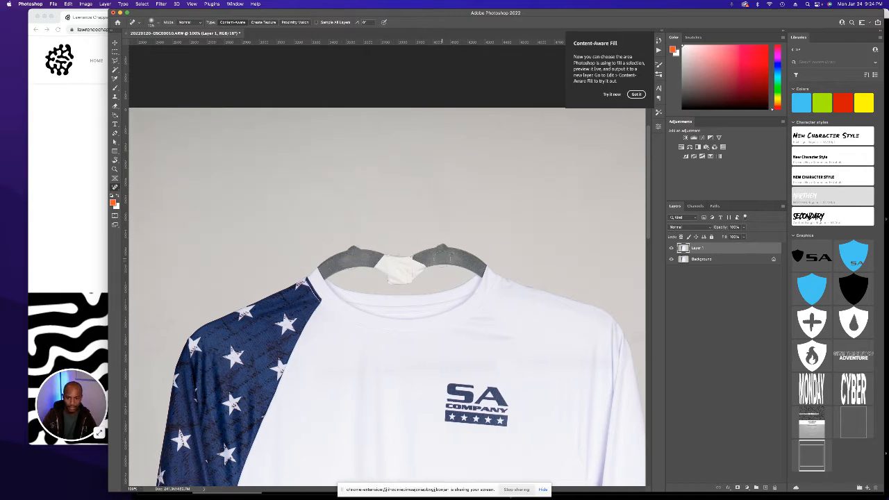
pyautogui.press('l')
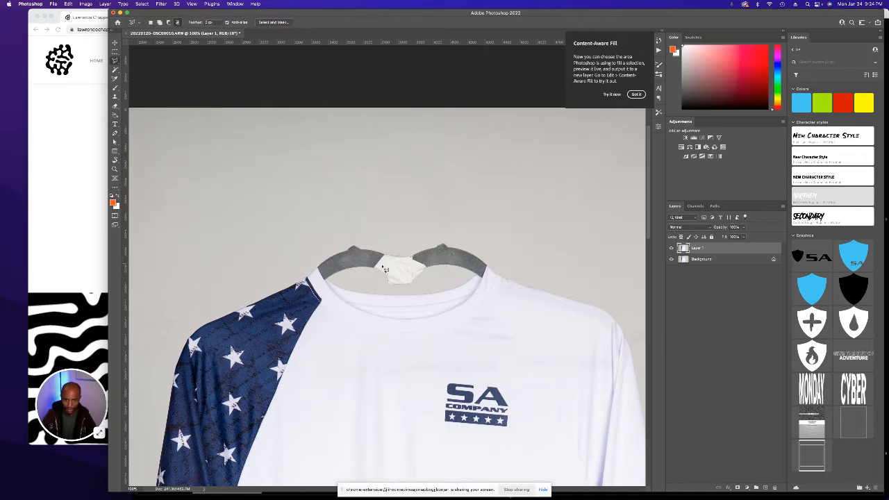
pyautogui.moveTo(335, 280)
pyautogui.mouseDown()
pyautogui.moveTo(371, 272)
pyautogui.moveTo(397, 290)
pyautogui.moveTo(417, 289)
pyautogui.moveTo(434, 271)
pyautogui.moveTo(475, 279)
pyautogui.moveTo(490, 261)
pyautogui.moveTo(429, 240)
pyautogui.moveTo(408, 251)
pyautogui.moveTo(352, 242)
pyautogui.moveTo(320, 268)
pyautogui.mouseUp()
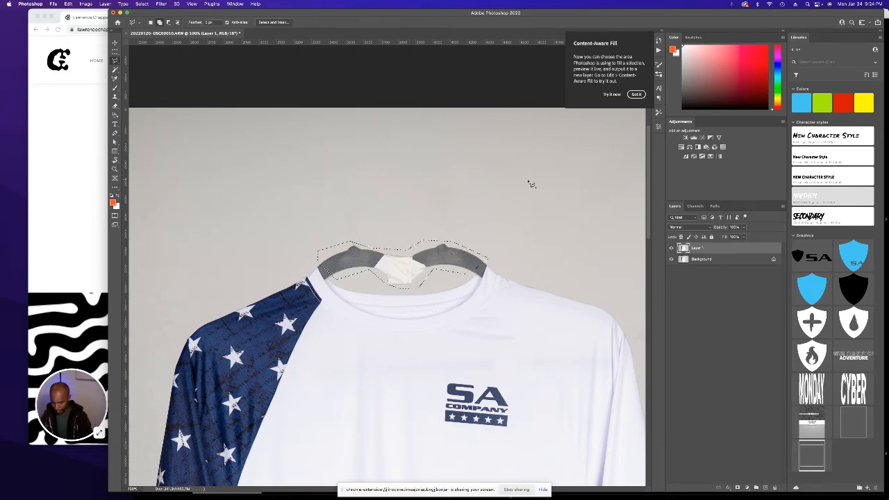
pyautogui.hotkey('shift', 'BackSpace')
pyautogui.press('Return')
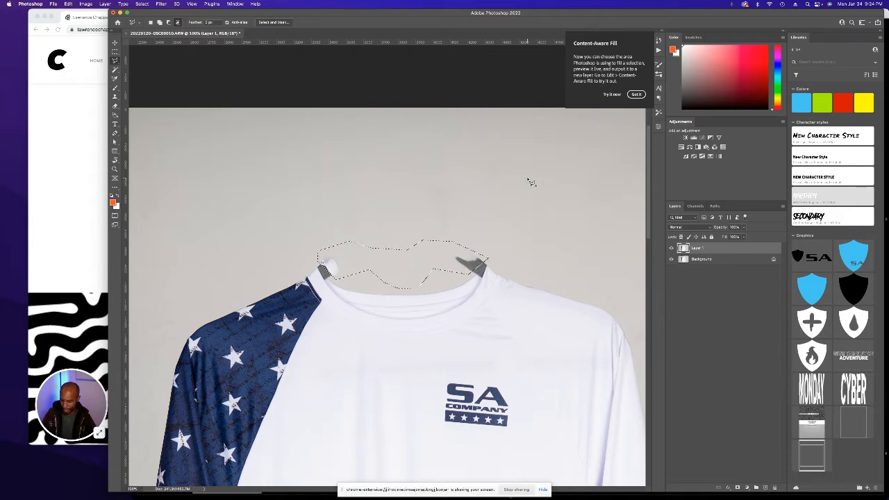
pyautogui.press('super+d')
# - Trace the front edge of the collar with the Pen tool, from the star-sleeve side's collar tip to the opposite tip
pyautogui.press('super+equal')
pyautogui.press('super+equal')
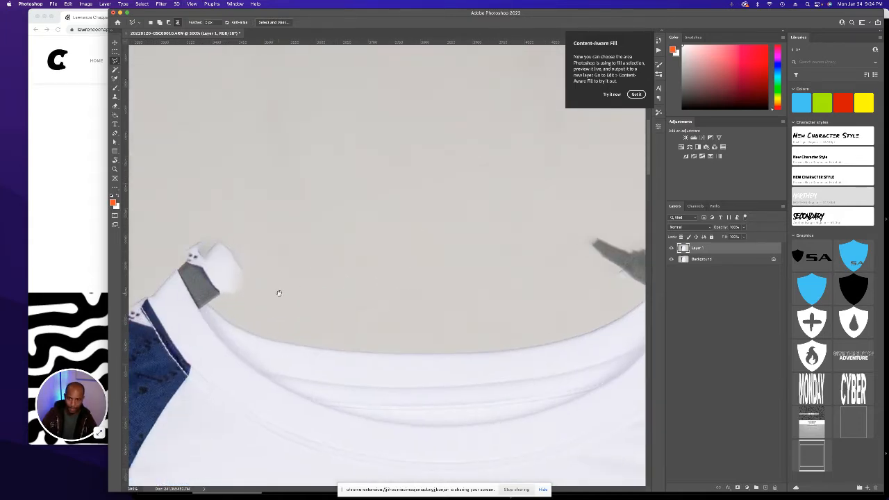
pyautogui.moveTo(275, 291); pyautogui.dragTo(413, 268)
pyautogui.press('p')
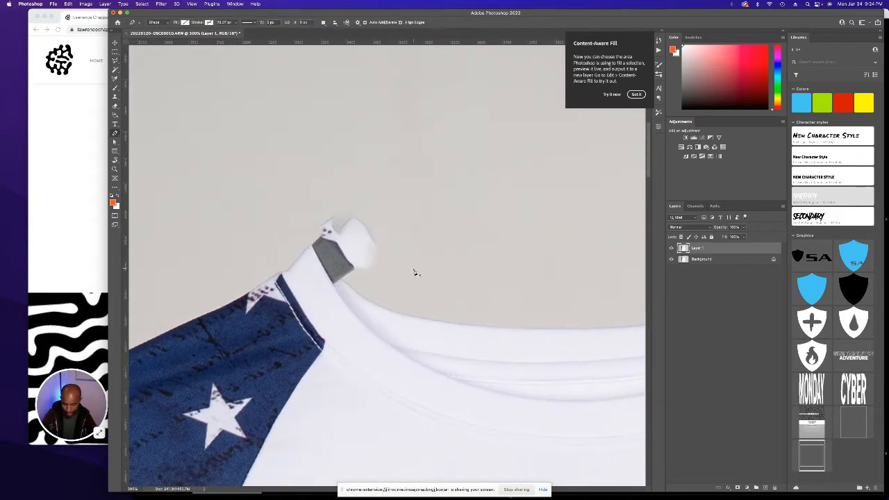
pyautogui.click(312, 247)
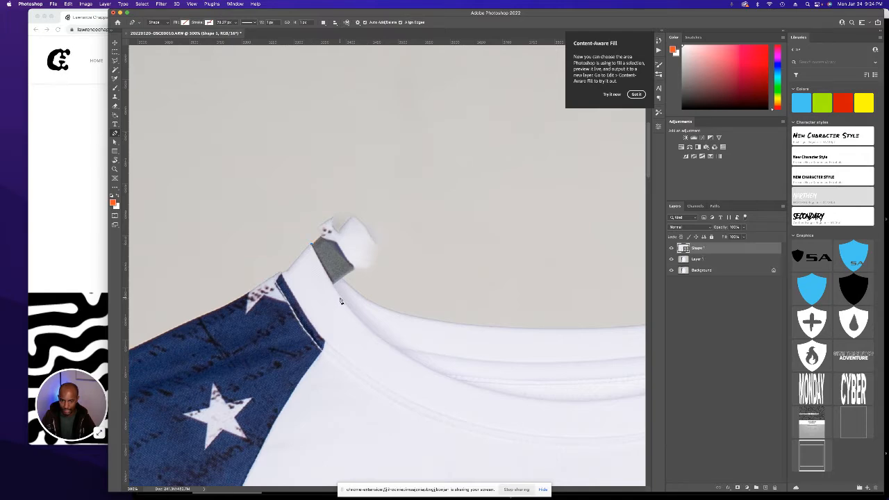
pyautogui.moveTo(361, 325); pyautogui.dragTo(390, 350)
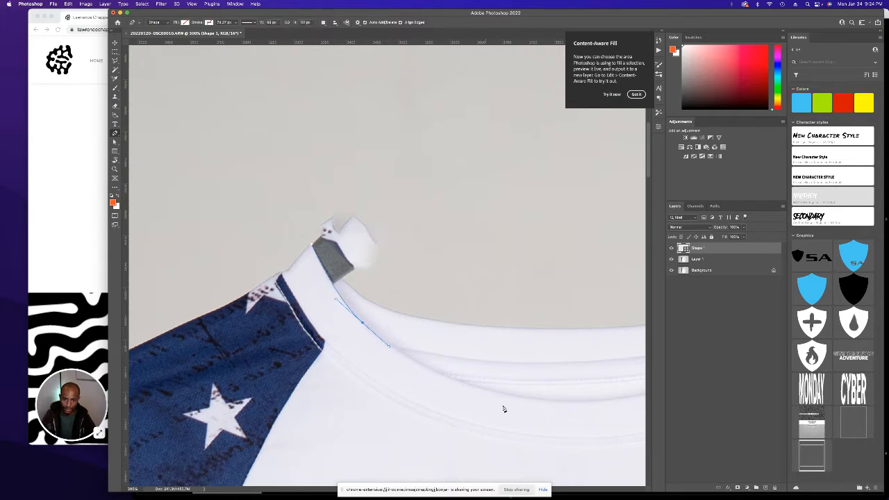
pyautogui.moveTo(549, 399); pyautogui.dragTo(643, 401)
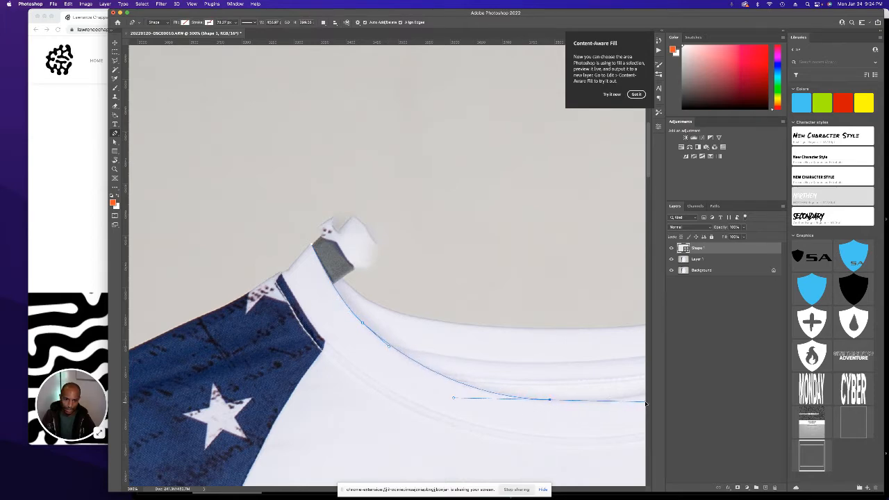
pyautogui.hscroll(10, 546, 398)
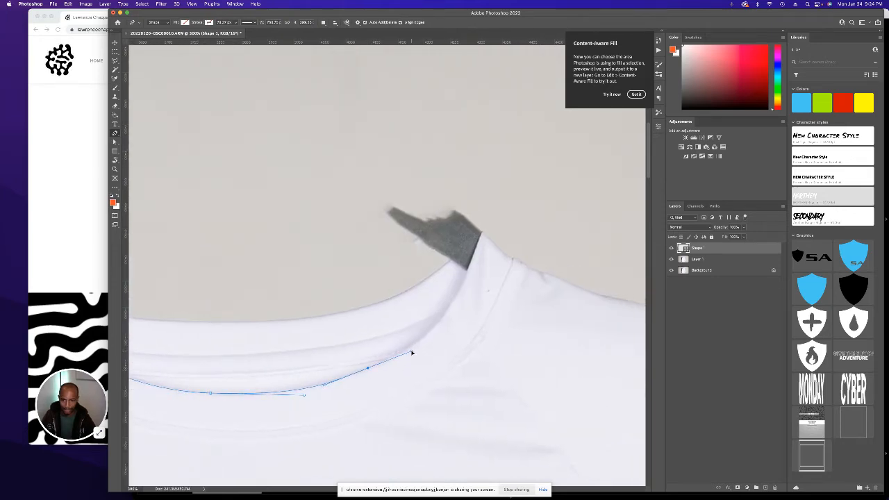
pyautogui.moveTo(463, 285); pyautogui.dragTo(477, 248)
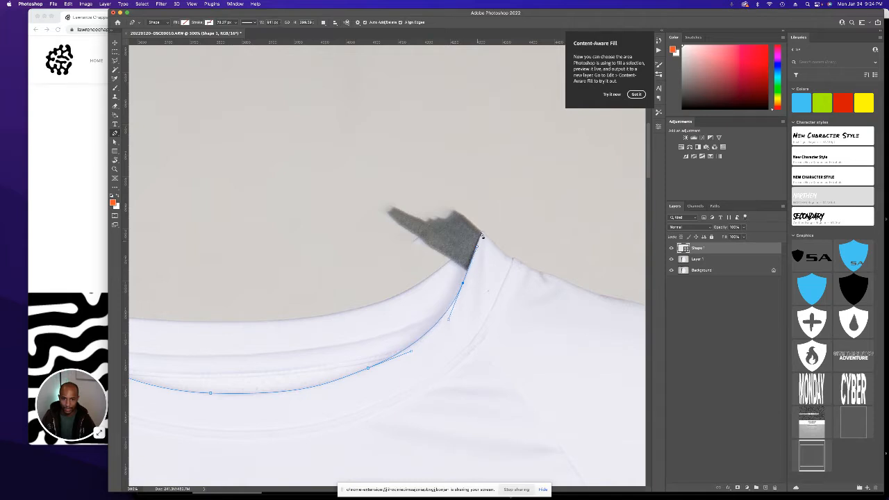
pyautogui.click(484, 233)
pyautogui.click(484, 232)
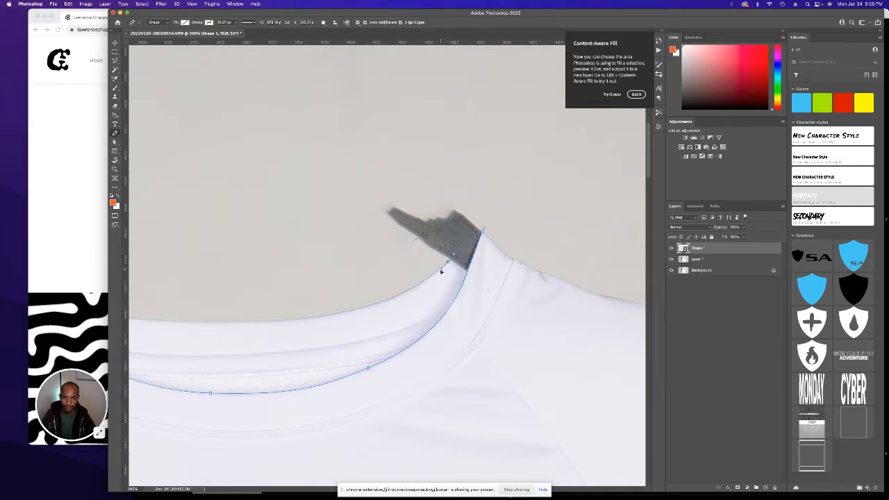
# - Continue the path back along the upper edge of the rear collar and close it at the starting collar tip
pyautogui.moveTo(435, 285); pyautogui.dragTo(414, 298)
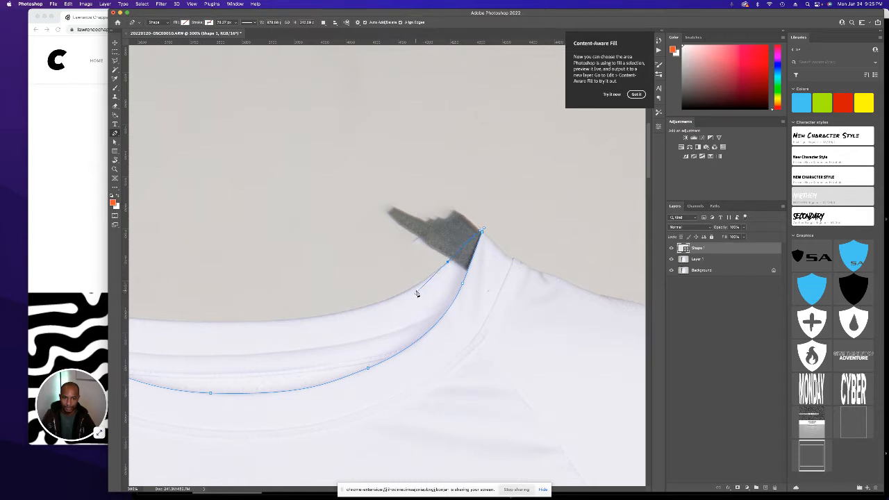
pyautogui.moveTo(223, 325); pyautogui.dragTo(140, 320)
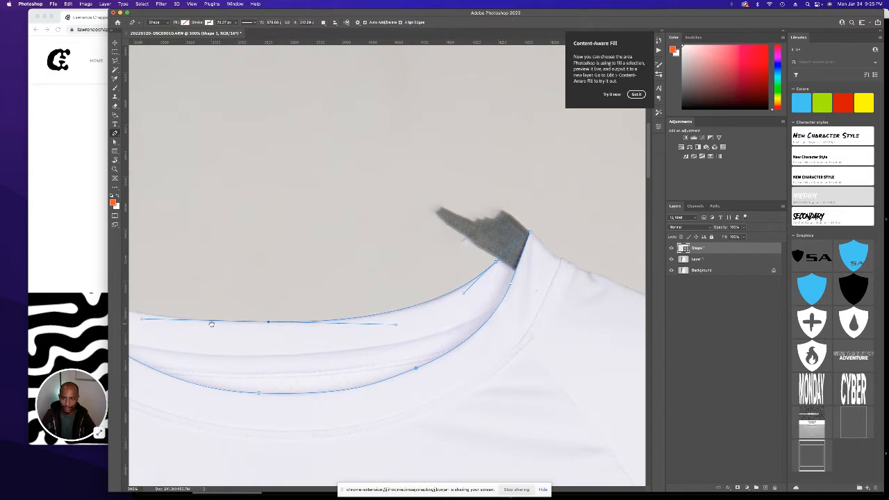
pyautogui.hscroll(-10, 216, 326)
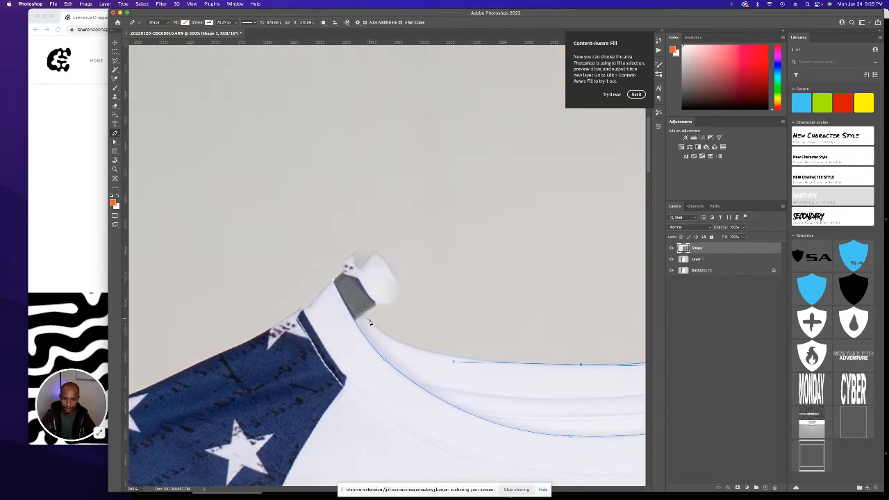
pyautogui.moveTo(369, 321); pyautogui.dragTo(346, 292)
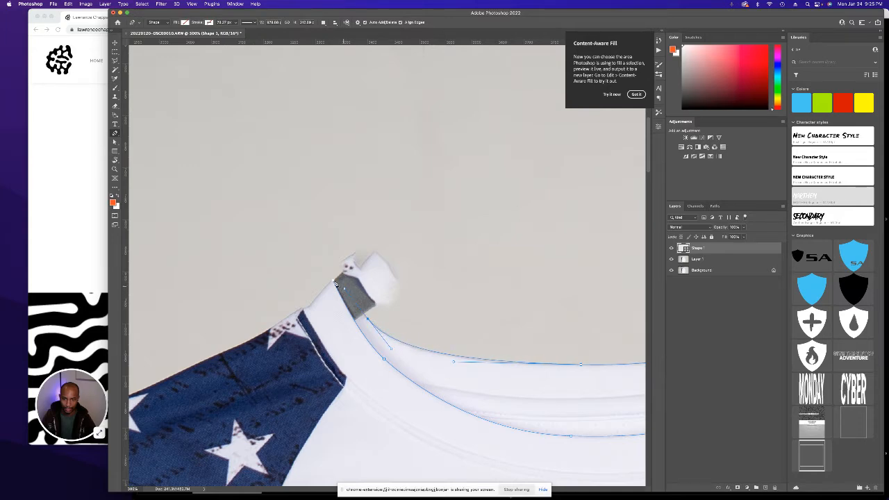
pyautogui.click(334, 282)
# - Compare the retouched photo with the original by hiding and reshowing Shape 1 and Layer 1
pyautogui.hscroll(7, 395, 333)
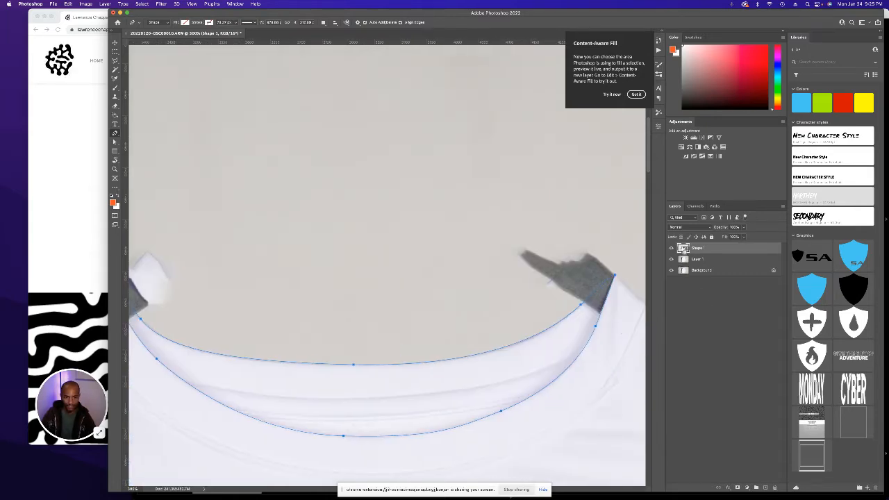
pyautogui.press('super+minus')
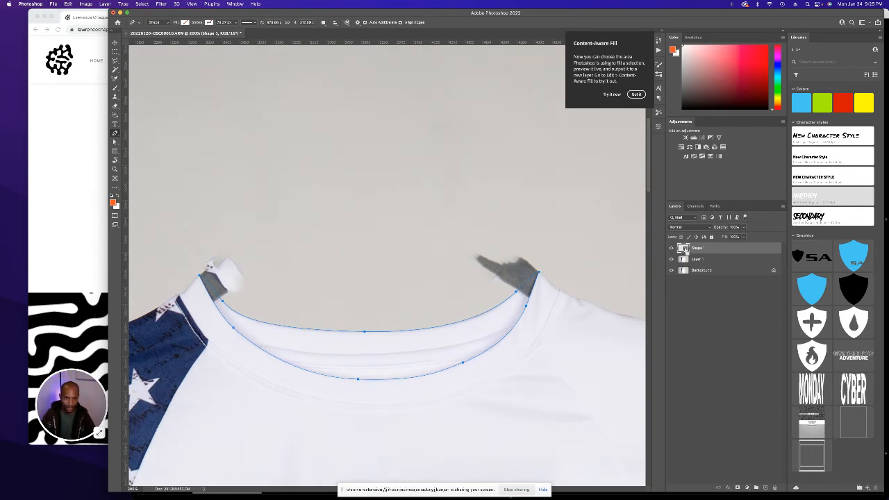
pyautogui.press('super+0')
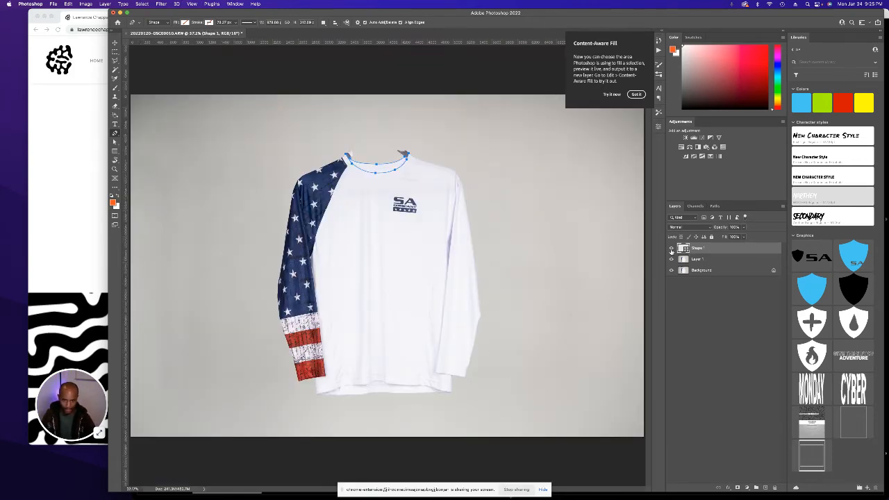
pyautogui.moveTo(672, 259); pyautogui.dragTo(671, 247)
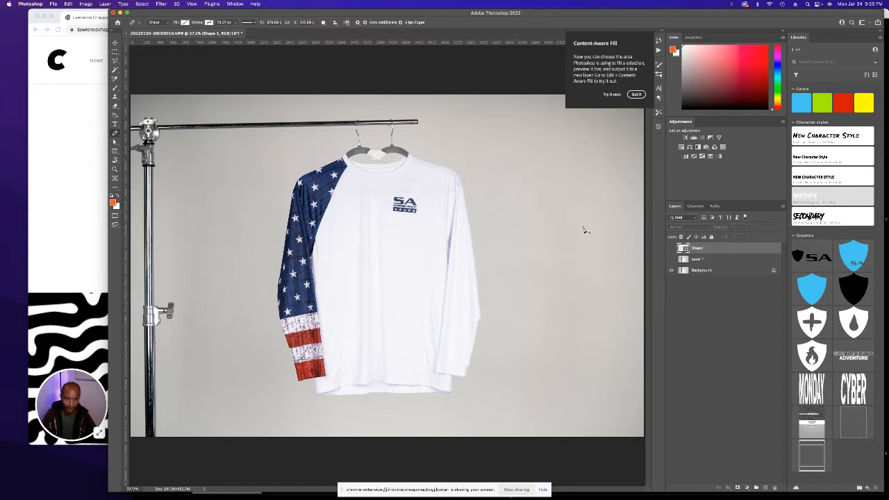
pyautogui.moveTo(671, 248); pyautogui.dragTo(671, 259)
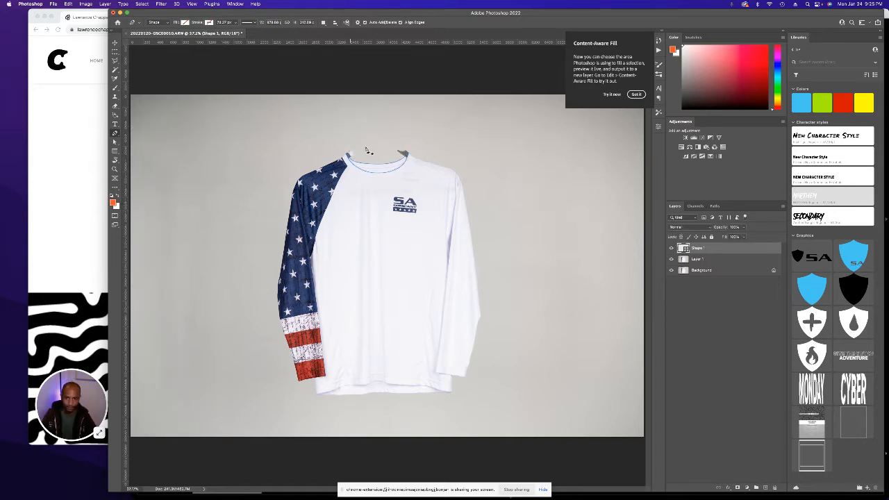
# - Load the outline of Shape 1 as a selection around the inner collar and make Layer 1 the active layer
pyautogui.keyDown('super'); pyautogui.click(684, 248); pyautogui.keyUp('super')
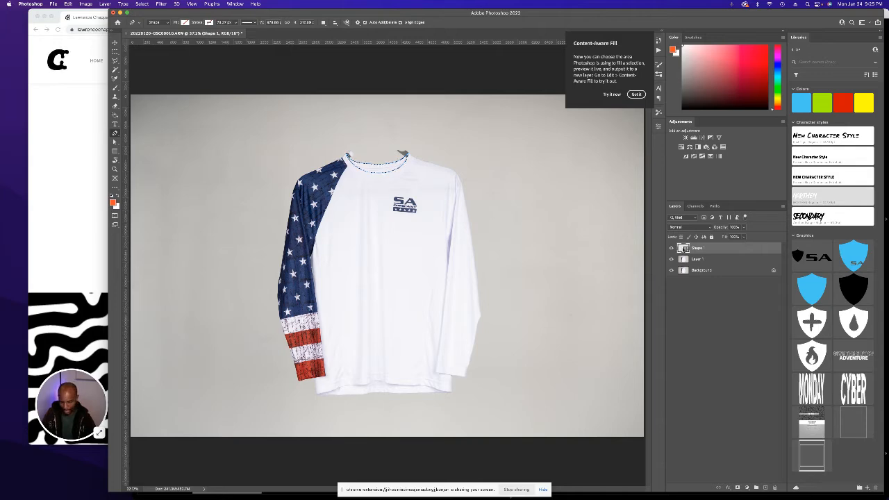
pyautogui.press('super+plus')
pyautogui.press('super+plus')
pyautogui.press('super+plus')
pyautogui.press('super+plus')
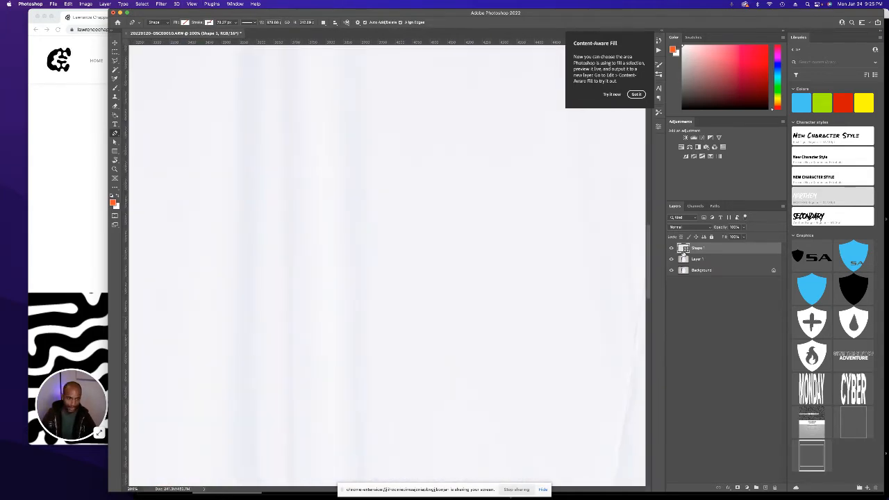
pyautogui.scroll(10, 345, 179)
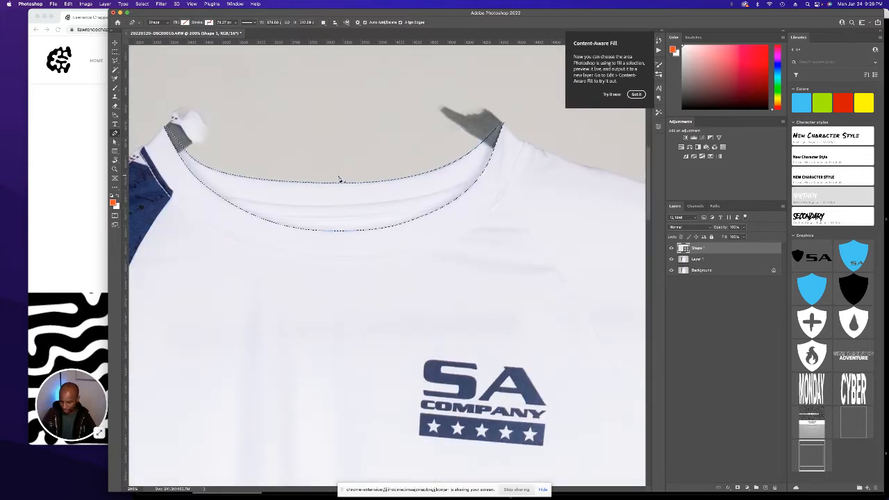
pyautogui.press('v')
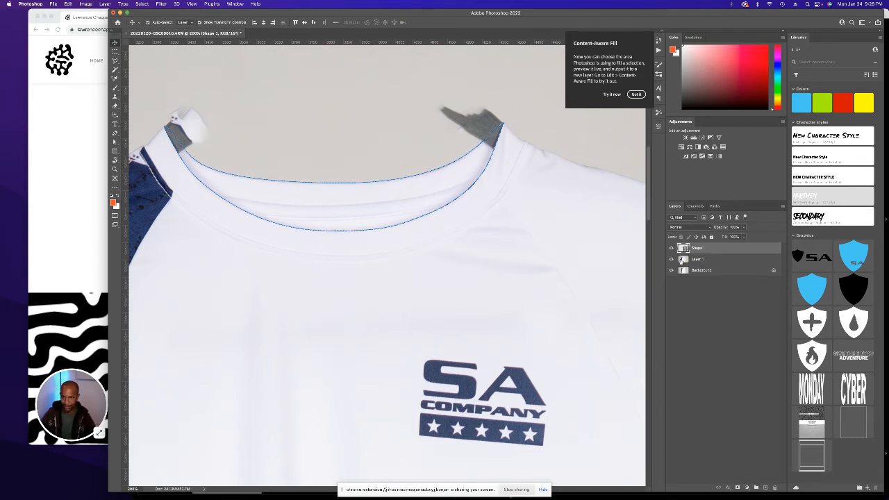
pyautogui.press('super+plus')
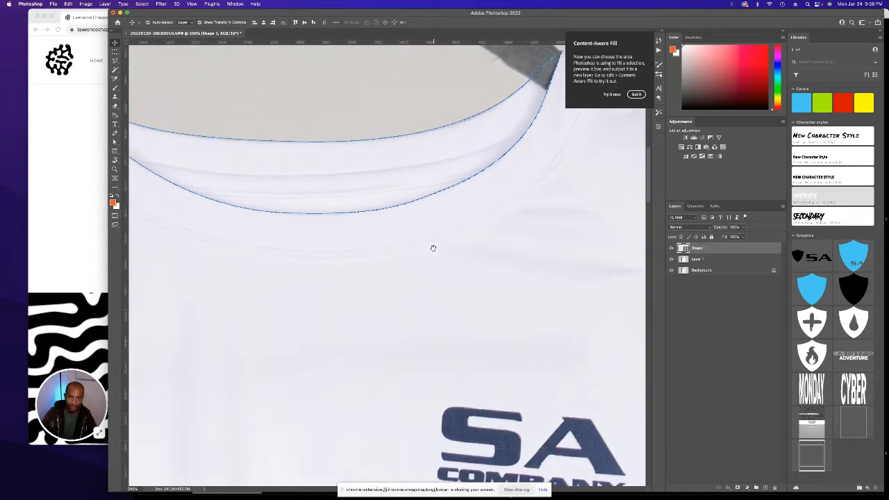
pyautogui.moveTo(433, 247); pyautogui.dragTo(637, 464)
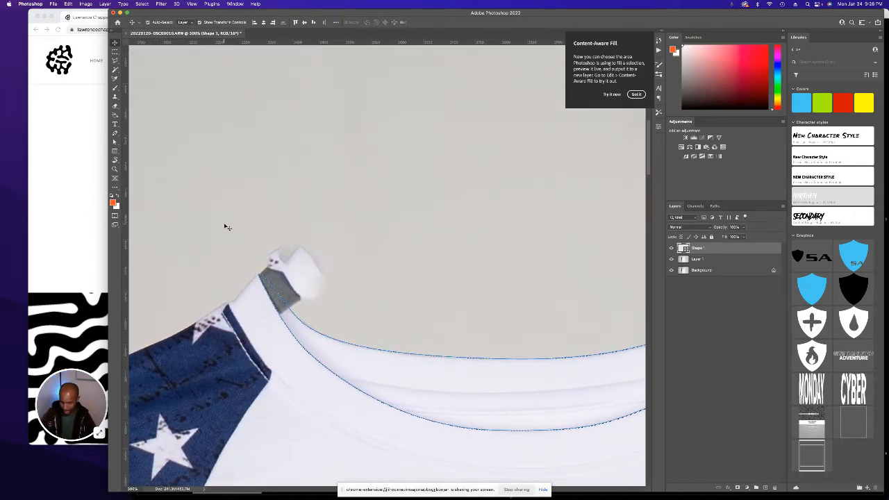
pyautogui.click(684, 259)
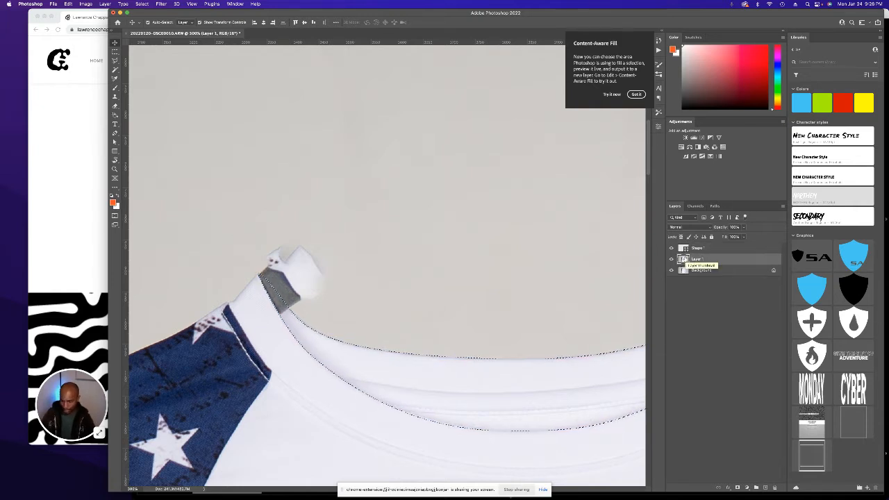
# - Clone clean backdrop over the hanger remnant outside the collar outline on the star-sleeve side, undoing the stroke that covers the shirt
pyautogui.press('s')
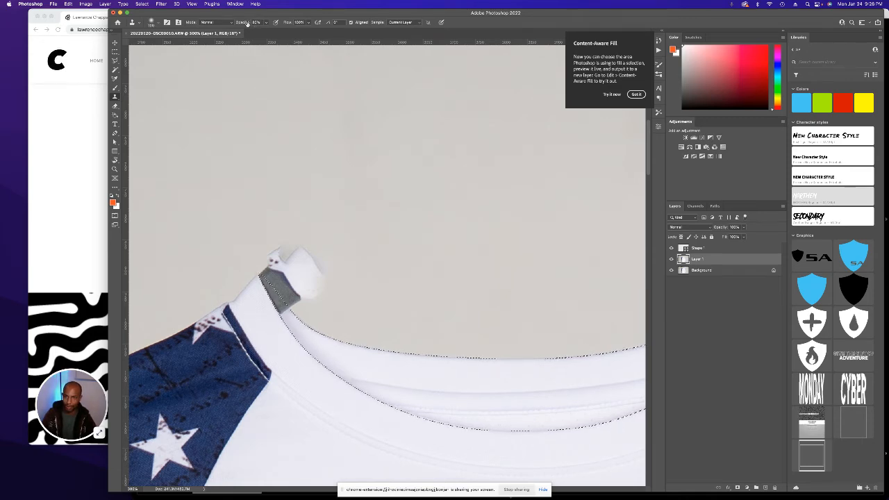
pyautogui.moveTo(309, 256)
pyautogui.mouseDown()
pyautogui.moveTo(325, 280)
pyautogui.moveTo(254, 233)
pyautogui.moveTo(327, 289)
pyautogui.moveTo(328, 305)
pyautogui.moveTo(275, 280)
pyautogui.mouseUp()
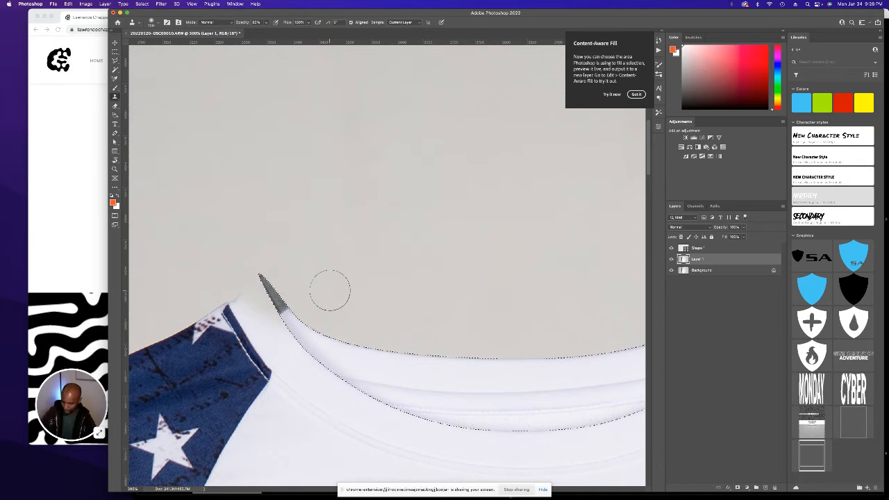
pyautogui.press('super+z')
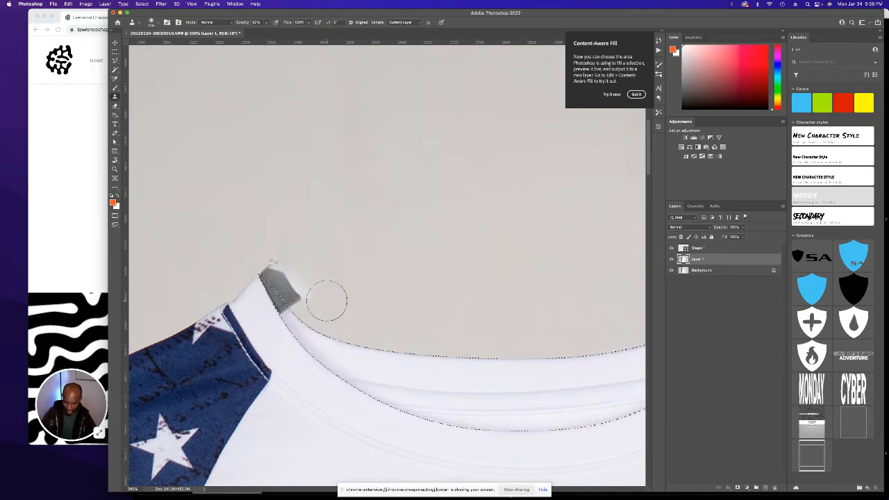
pyautogui.moveTo(313, 303)
pyautogui.mouseDown()
pyautogui.moveTo(276, 227)
pyautogui.moveTo(301, 317)
pyautogui.moveTo(293, 319)
pyautogui.moveTo(305, 268)
pyautogui.moveTo(288, 315)
pyautogui.moveTo(282, 266)
pyautogui.mouseUp()
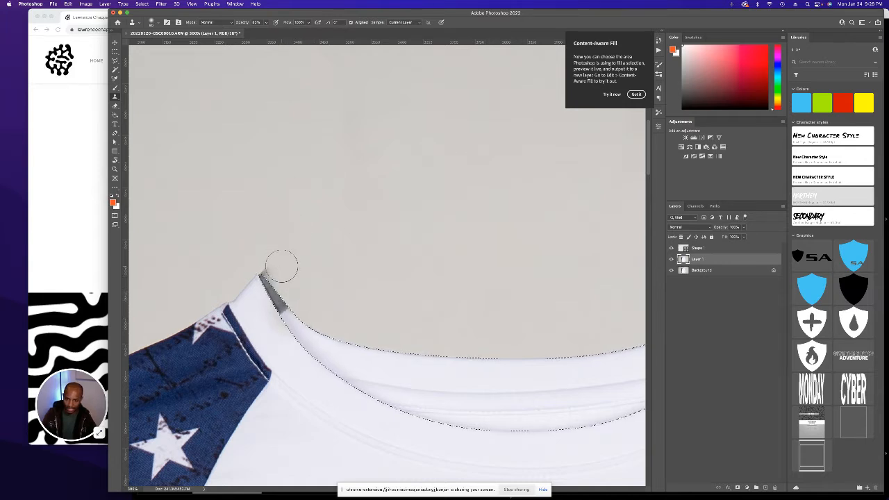
pyautogui.moveTo(290, 305)
pyautogui.mouseDown()
pyautogui.moveTo(275, 259)
pyautogui.moveTo(274, 277)
pyautogui.moveTo(265, 270)
pyautogui.moveTo(283, 293)
pyautogui.mouseUp()
# - Sample clean backdrop and clone it over the dark hanger remnant beside the collar tip on the plain-sleeve side
pyautogui.hscroll(10, 375, 313)
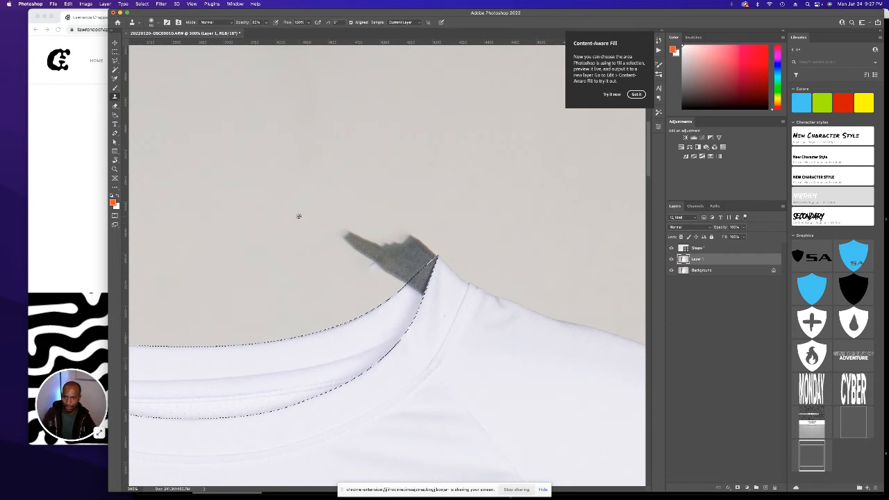
pyautogui.keyDown('alt'); pyautogui.click(299, 216); pyautogui.keyUp('alt')
pyautogui.moveTo(353, 222)
pyautogui.mouseDown()
pyautogui.moveTo(383, 203)
pyautogui.moveTo(358, 255)
pyautogui.moveTo(375, 225)
pyautogui.moveTo(337, 245)
pyautogui.moveTo(385, 216)
pyautogui.moveTo(370, 261)
pyautogui.moveTo(438, 213)
pyautogui.moveTo(381, 275)
pyautogui.moveTo(408, 242)
pyautogui.moveTo(400, 239)
pyautogui.moveTo(364, 287)
pyautogui.moveTo(371, 274)
pyautogui.moveTo(403, 279)
pyautogui.moveTo(415, 243)
pyautogui.mouseUp()
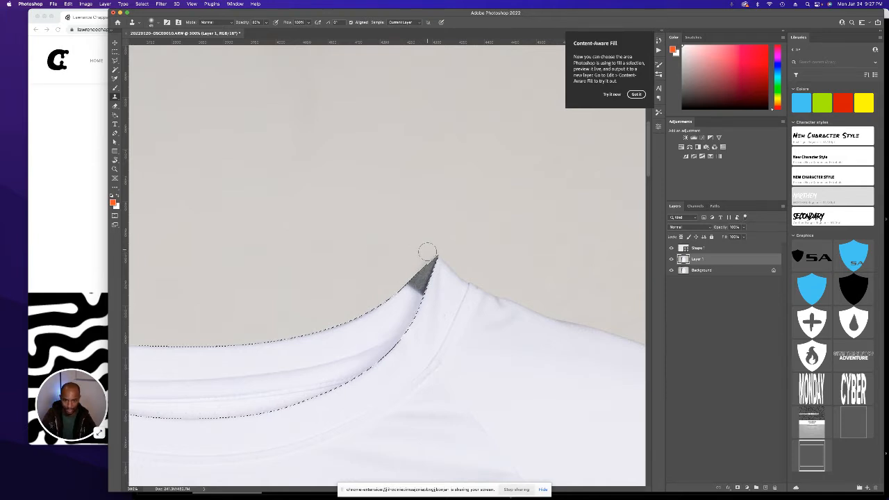
# - Clone the last backdrop patch beside the plain-sleeve collar tip and compare with the original by hiding and reshowing Layer 1
pyautogui.moveTo(427, 249); pyautogui.dragTo(413, 254)
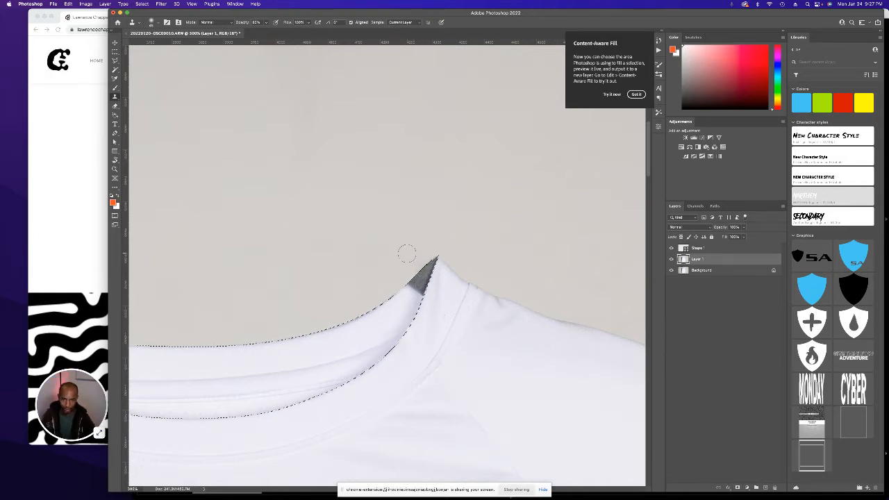
pyautogui.press('super+1')
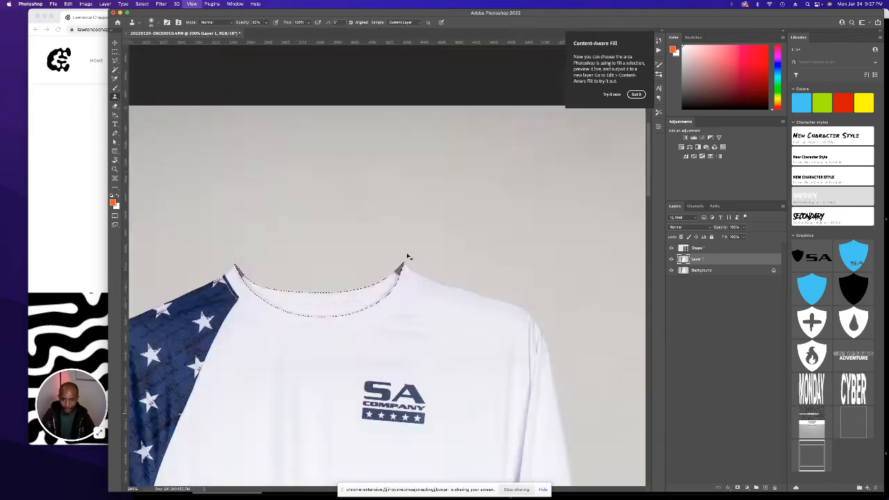
pyautogui.press('super+0')
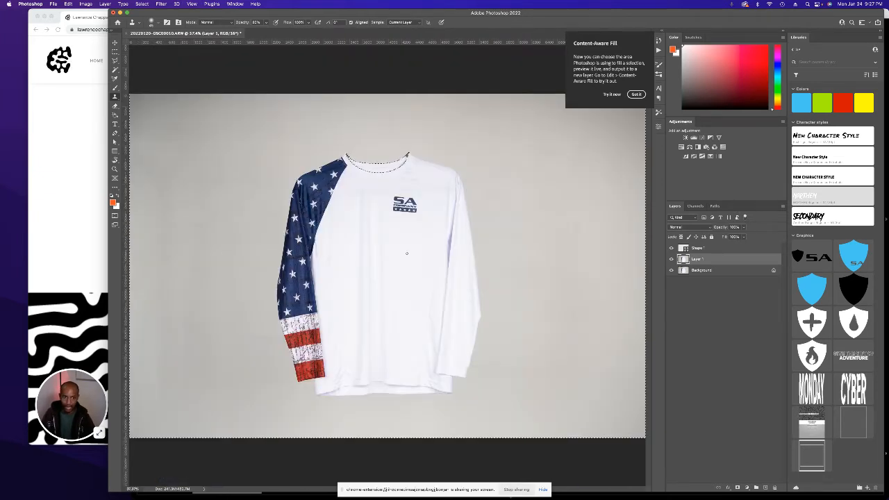
pyautogui.click(672, 258)
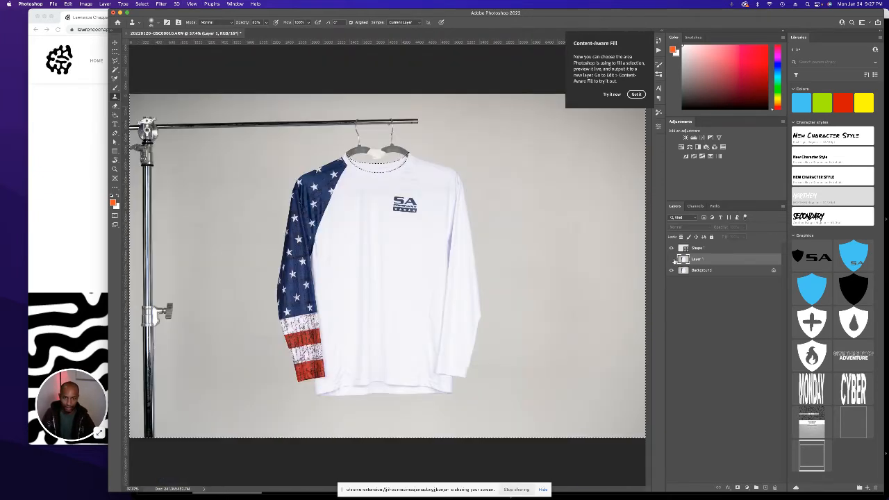
pyautogui.click(671, 258)
# - Clone white fabric inside the collar outline over the lower end of the grey hanger remnant on the star-sleeve side, undoing poor strokes
pyautogui.press('super+equal')
pyautogui.press('super+equal')
pyautogui.press('super+equal')
pyautogui.press('super+equal')
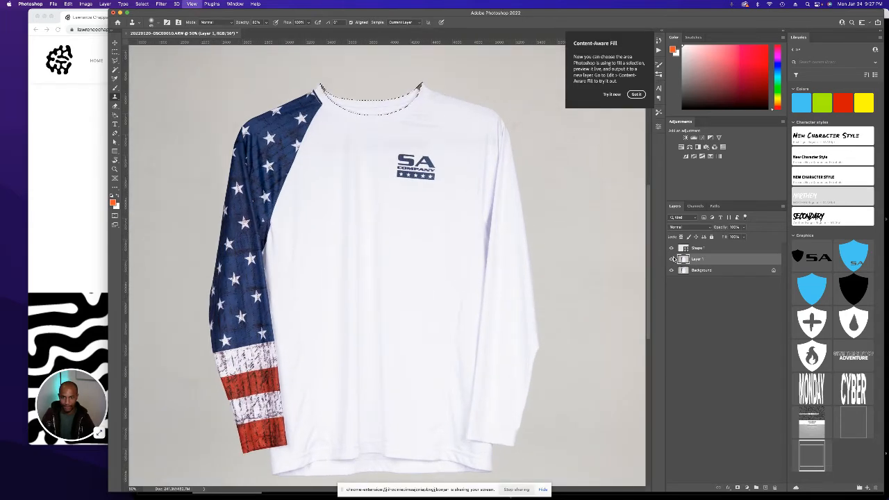
pyautogui.scroll(10, 322, 145)
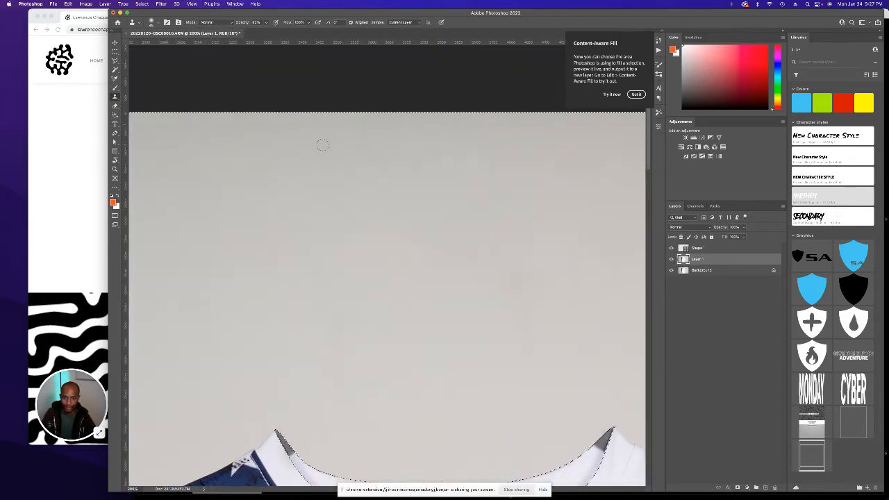
pyautogui.scroll(-5, 322, 145)
pyautogui.scroll(1, 322, 145)
pyautogui.hscroll(1, 322, 145)
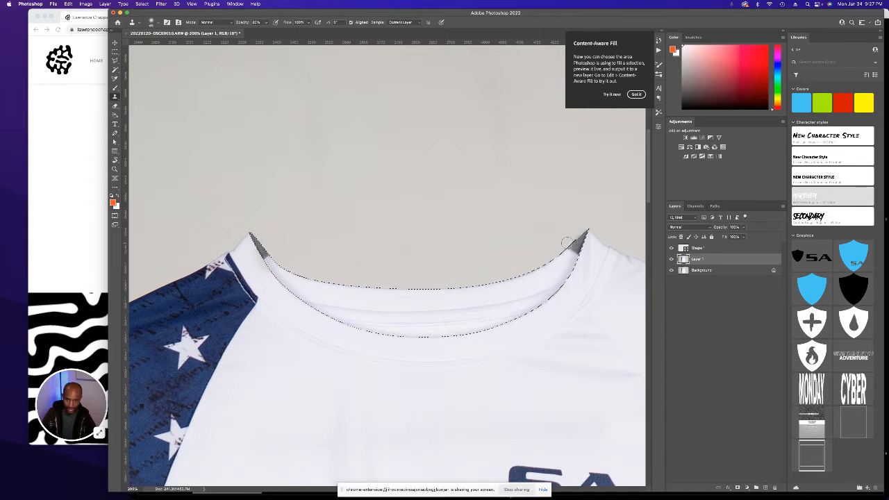
pyautogui.scroll(2, 275, 257)
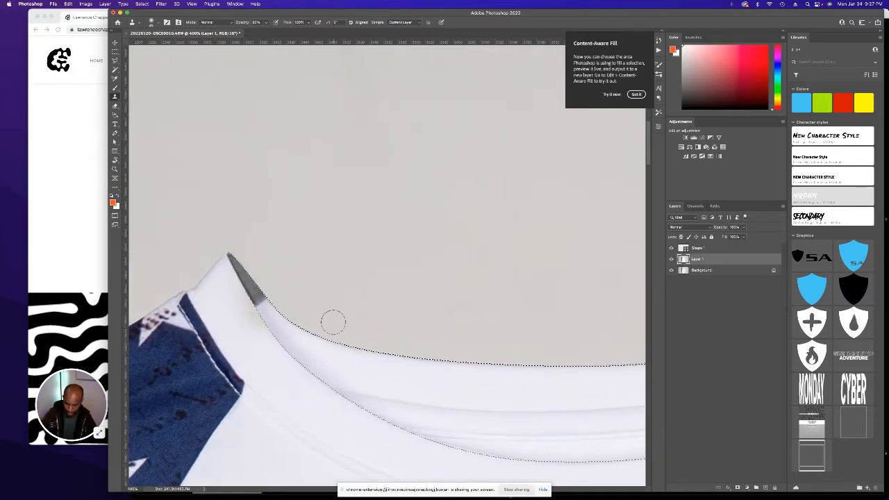
pyautogui.press('super+equal')
pyautogui.hscroll(-2, 318, 335)
pyautogui.moveTo(317, 341)
pyautogui.mouseDown()
pyautogui.moveTo(260, 351)
pyautogui.moveTo(292, 355)
pyautogui.mouseUp()
pyautogui.press('super+z')
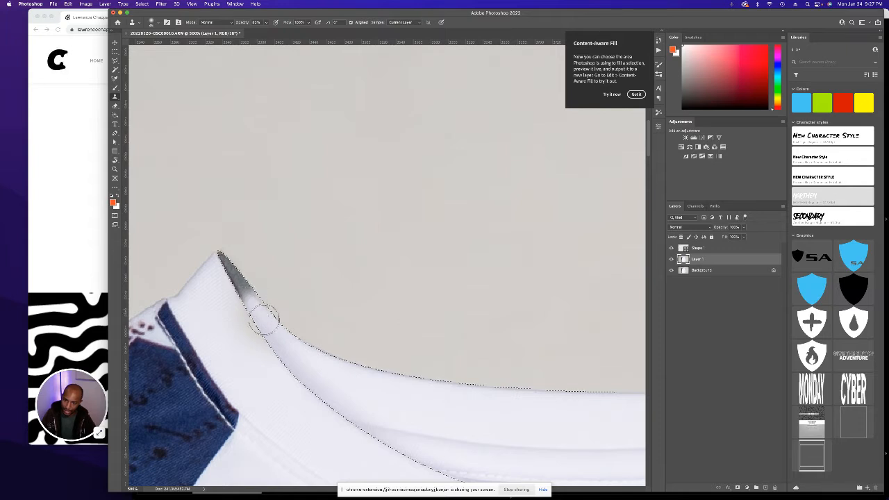
pyautogui.moveTo(243, 283); pyautogui.dragTo(238, 296)
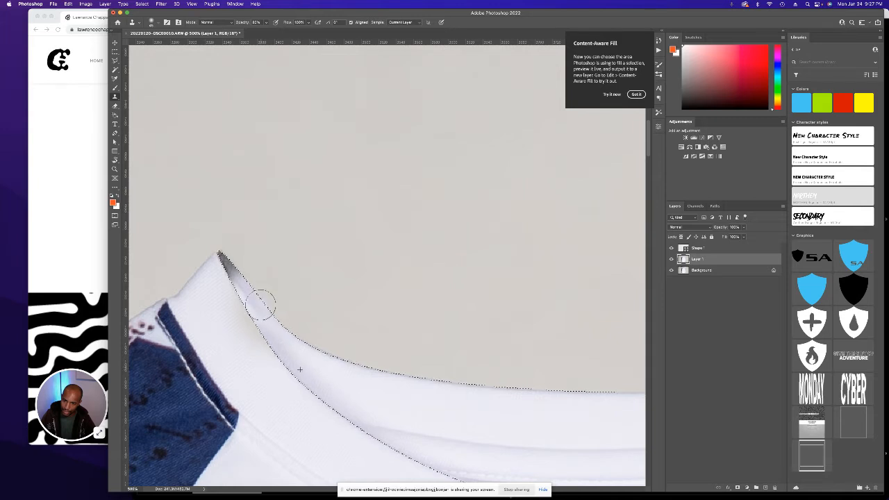
pyautogui.press('super+z')
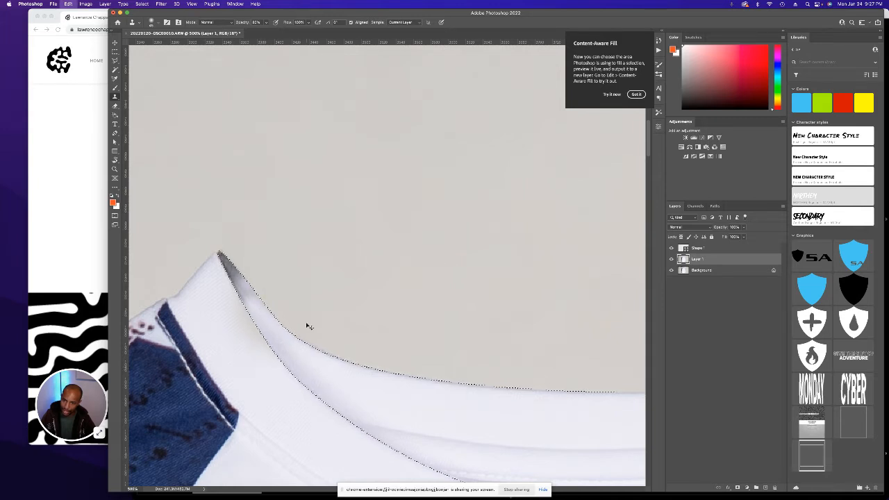
pyautogui.press('super+z')
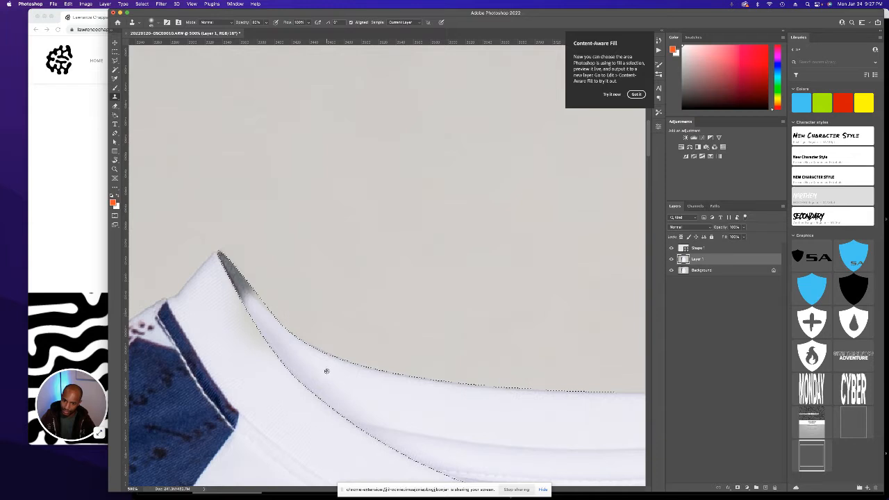
# - Clone white fabric over the rest of the grey remnant up to the star-sleeve collar tip and touch up the inner collar edge
pyautogui.click(242, 297)
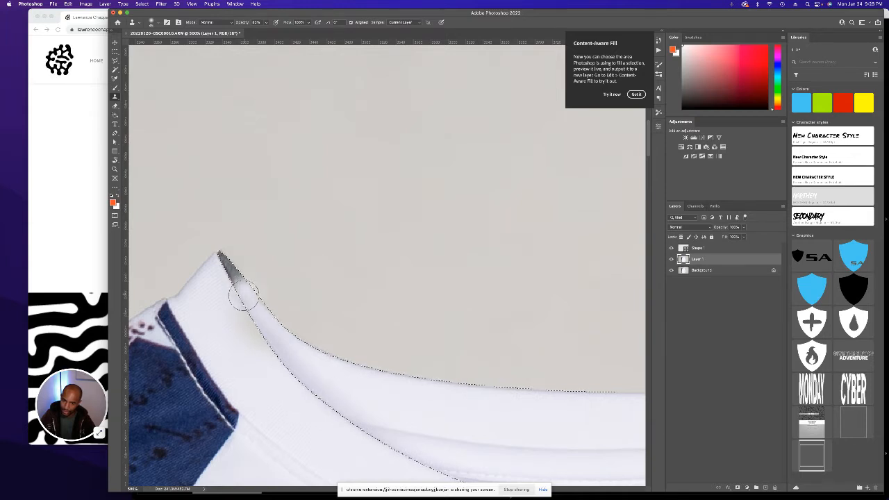
pyautogui.click(238, 284)
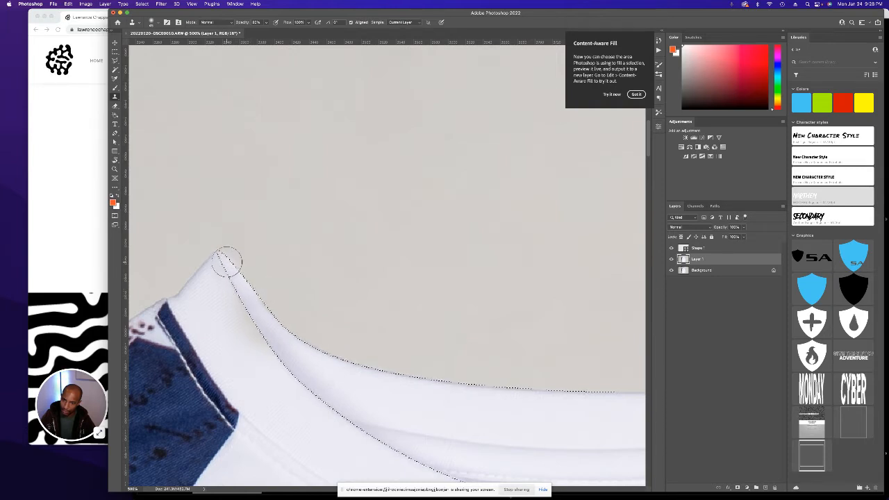
pyautogui.keyDown('alt'); pyautogui.click(372, 393); pyautogui.keyUp('alt')
pyautogui.moveTo(287, 364); pyautogui.dragTo(317, 395)
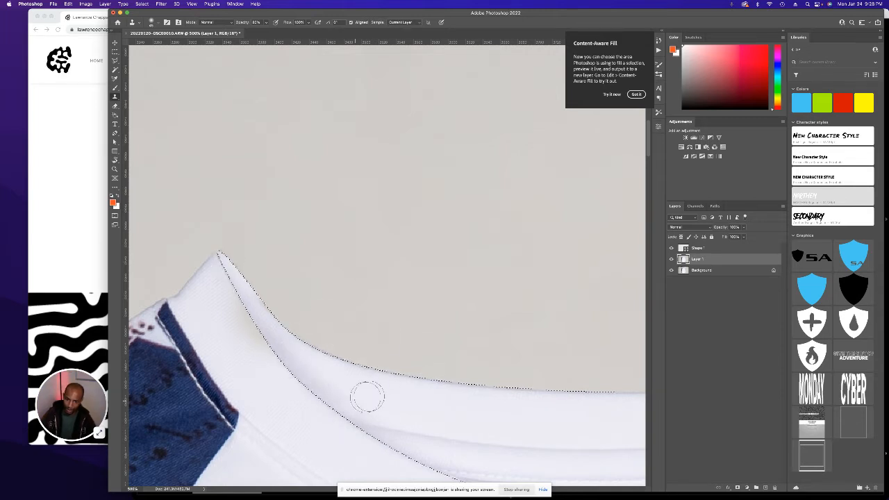
# - Sample the shaded inner-collar fabric near the star-sleeve side as the Brush colour
pyautogui.press('super+minus')
pyautogui.press('super+minus')
pyautogui.press('super+minus')
pyautogui.press('super+minus')
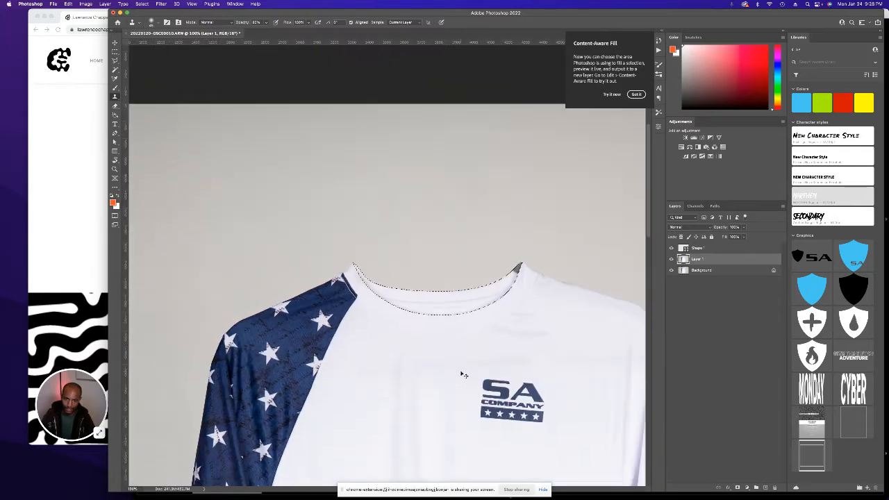
pyautogui.press('super+plus')
pyautogui.press('super+plus')
pyautogui.press('super+plus')
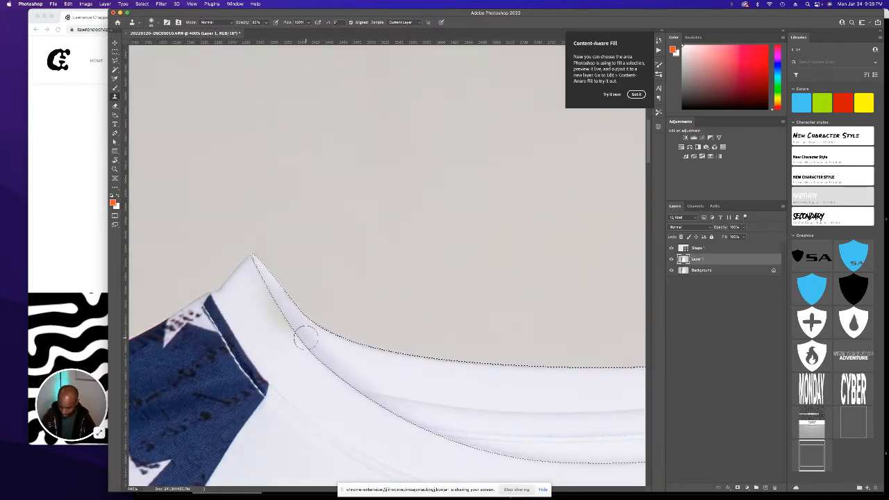
pyautogui.press('b')
pyautogui.keyDown('alt'); pyautogui.click(309, 335); pyautogui.keyUp('alt')
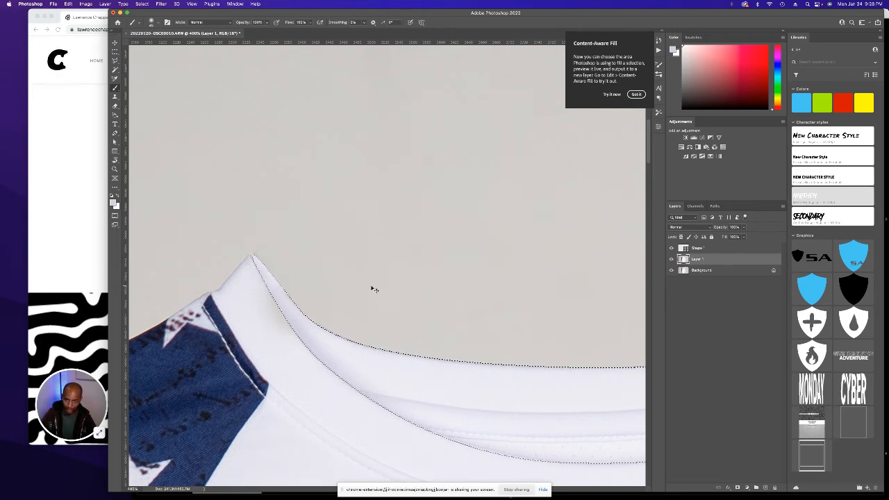
# - Create a new layer above Layer 1 and name it Color
pyautogui.press('super+j')
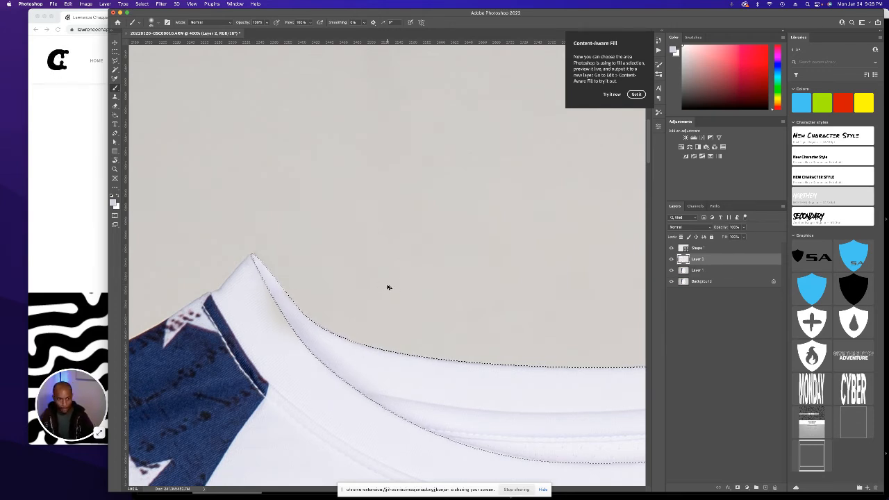
pyautogui.doubleClick(700, 261)
pyautogui.write('Col')
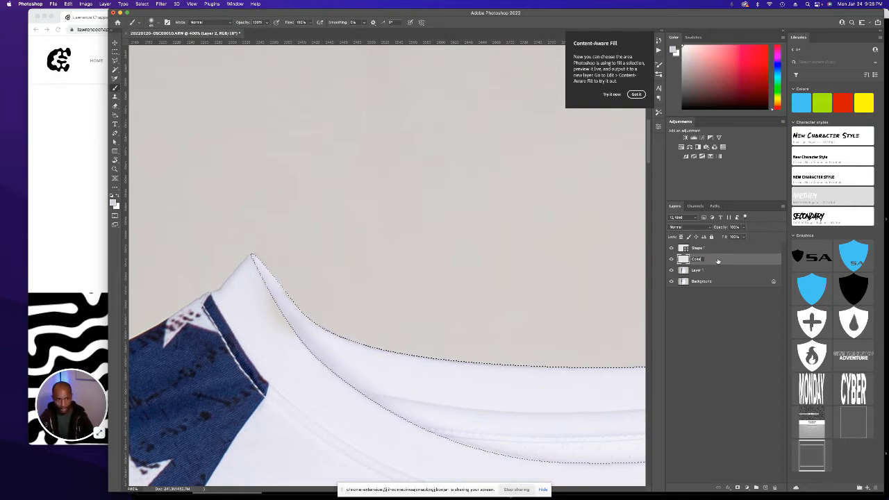
pyautogui.write('or')
pyautogui.press('Return')
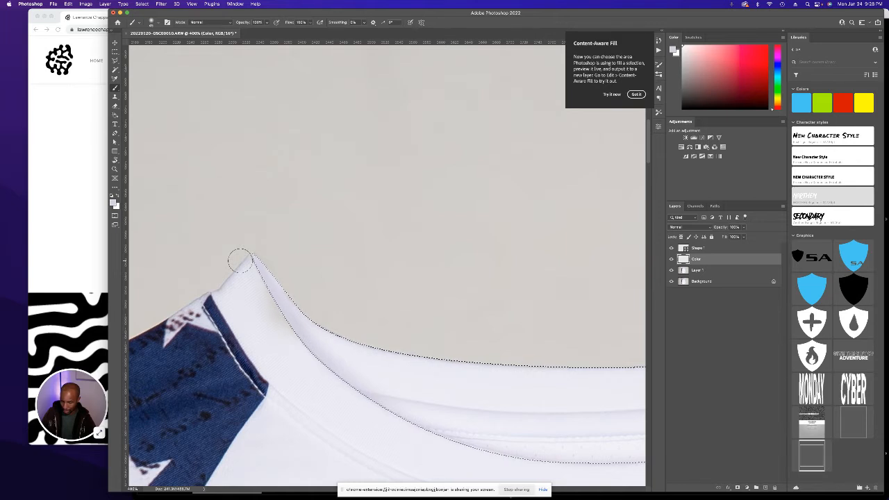
# - Reset the colours to black and white and try a large black brush dab at the star-sleeve collar tip, undoing the dab
pyautogui.press('v')
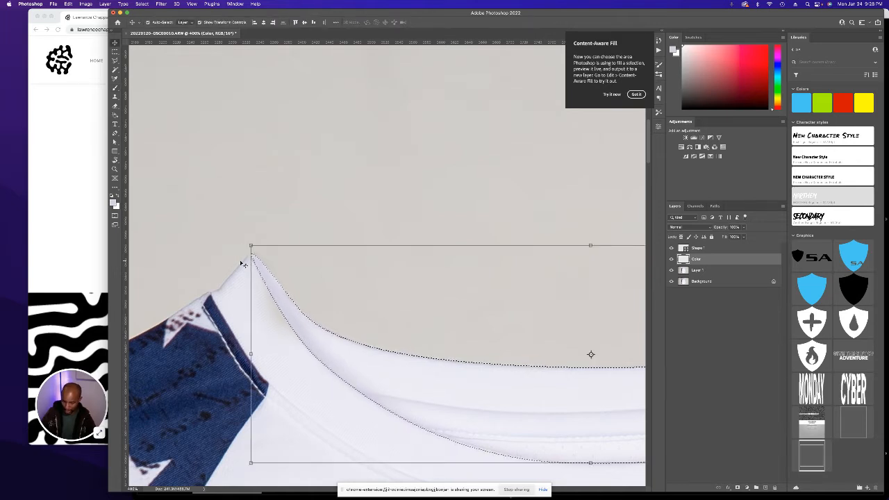
pyautogui.press('d')
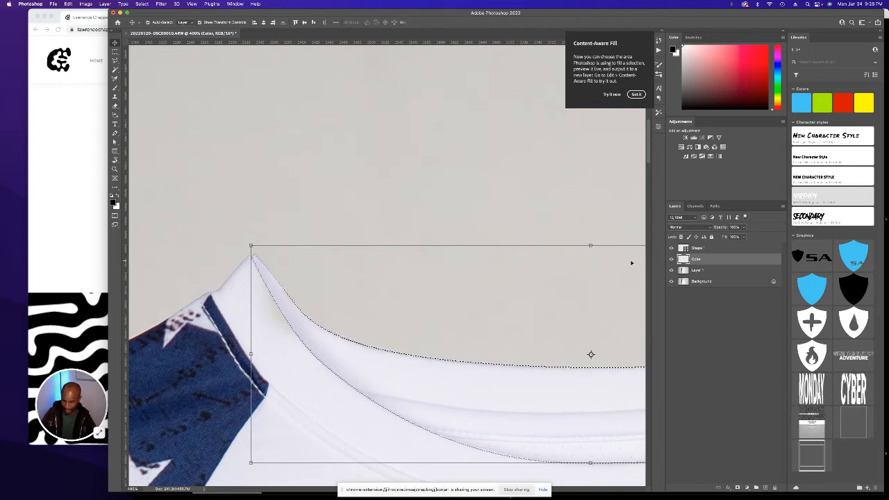
pyautogui.press('b')
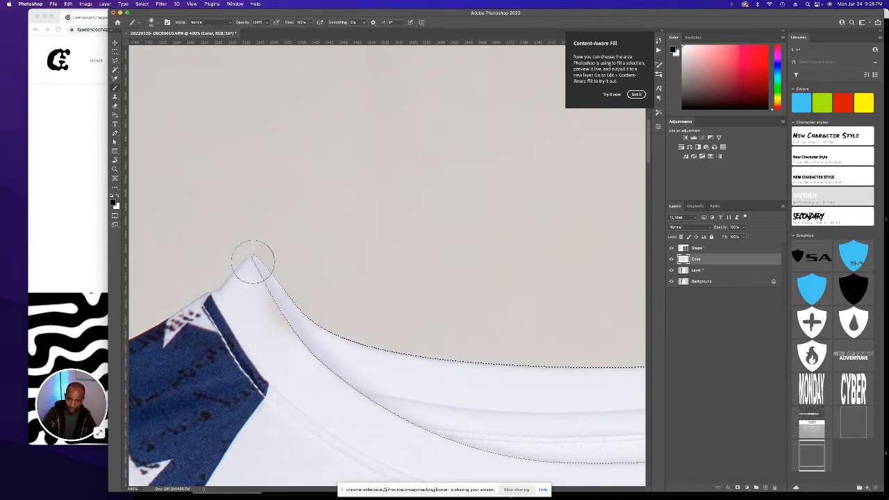
pyautogui.press(']')
pyautogui.press(']')
pyautogui.press(']')
pyautogui.press('[')
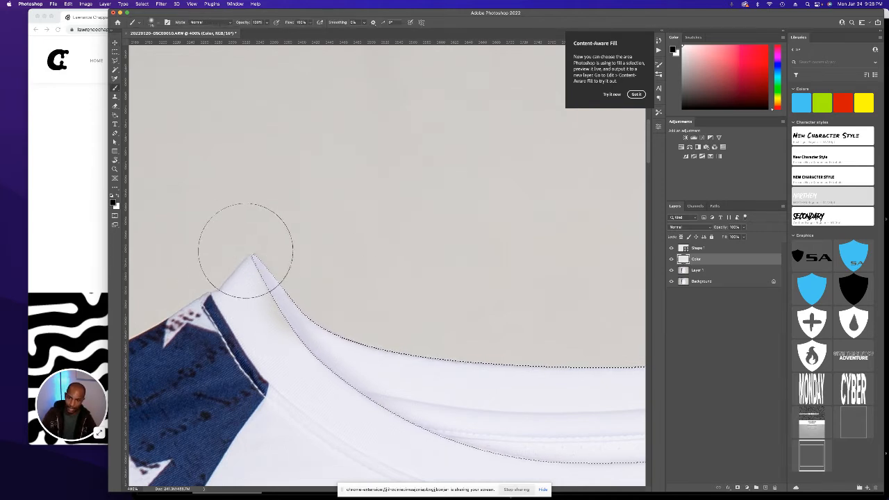
pyautogui.press(']')
pyautogui.press(']')
pyautogui.press(']')
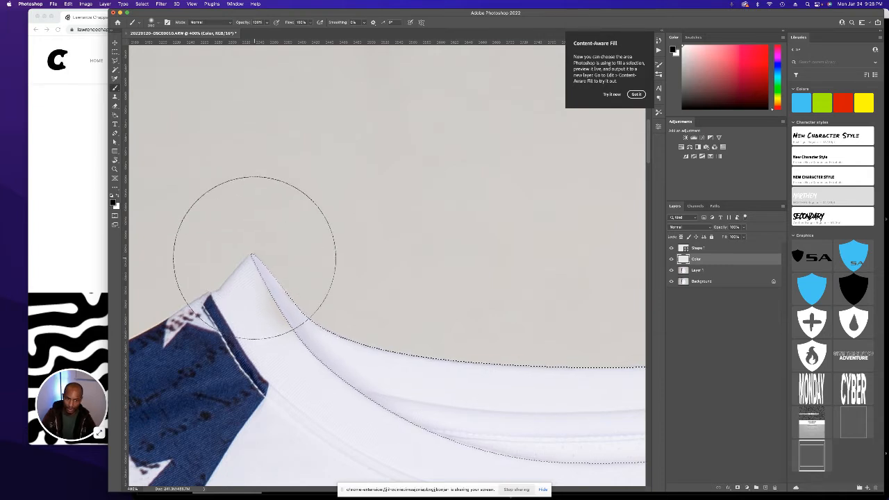
pyautogui.click(255, 258)
pyautogui.press('super+z')
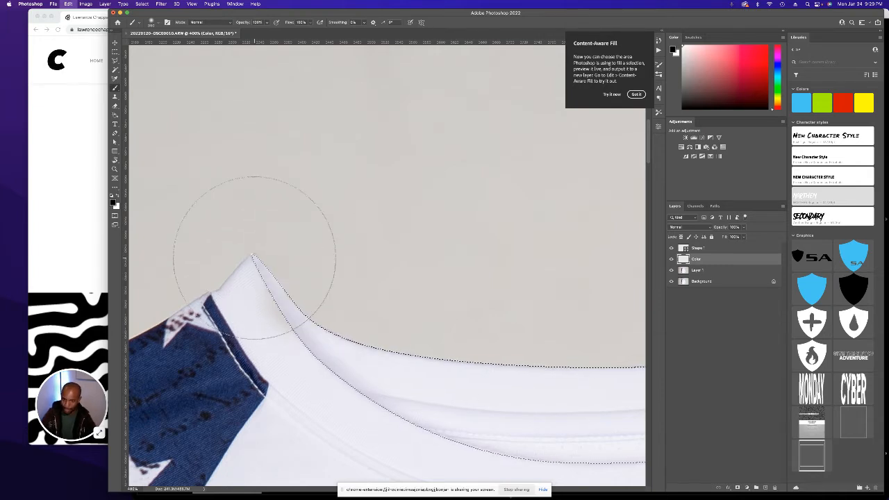
# - Paint soft black shading inside the star-sleeve collar tip on the Color layer, resizing the brush and lowering its opacity to 10%
pyautogui.press('[')
pyautogui.press('[')
pyautogui.press('[')
pyautogui.press('[')
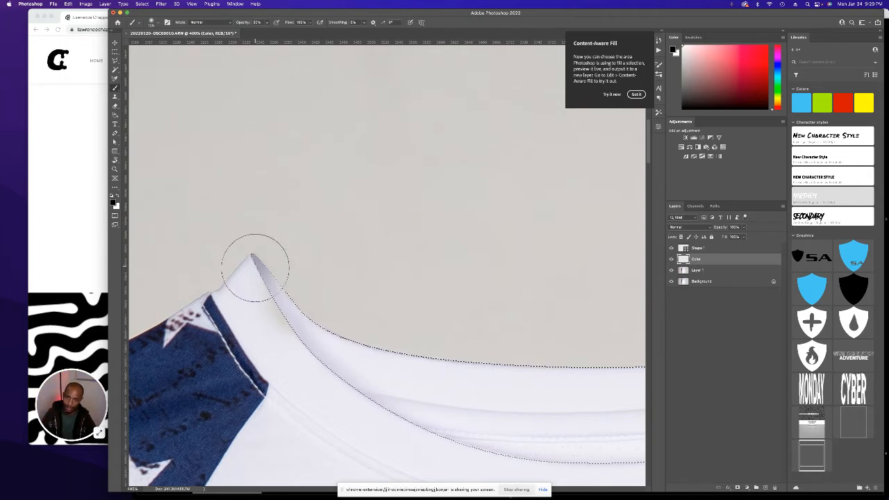
pyautogui.press(']')
pyautogui.press(']')
pyautogui.press(']')
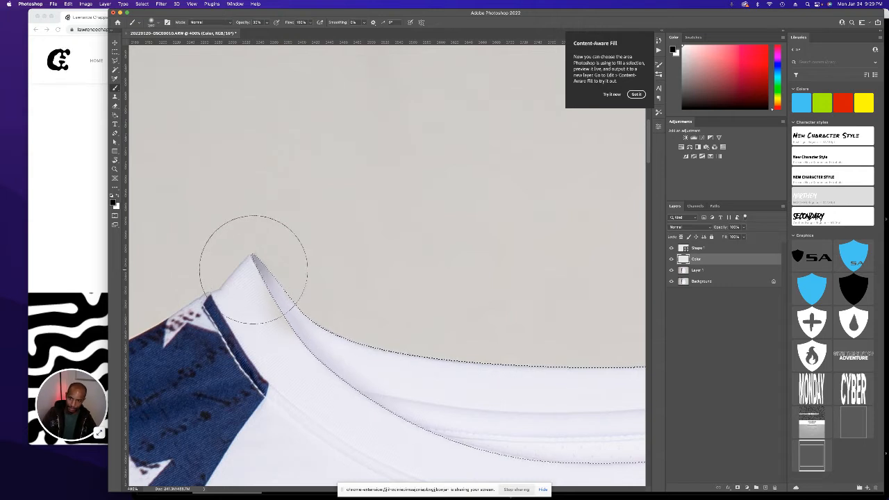
pyautogui.press(']')
pyautogui.press(']')
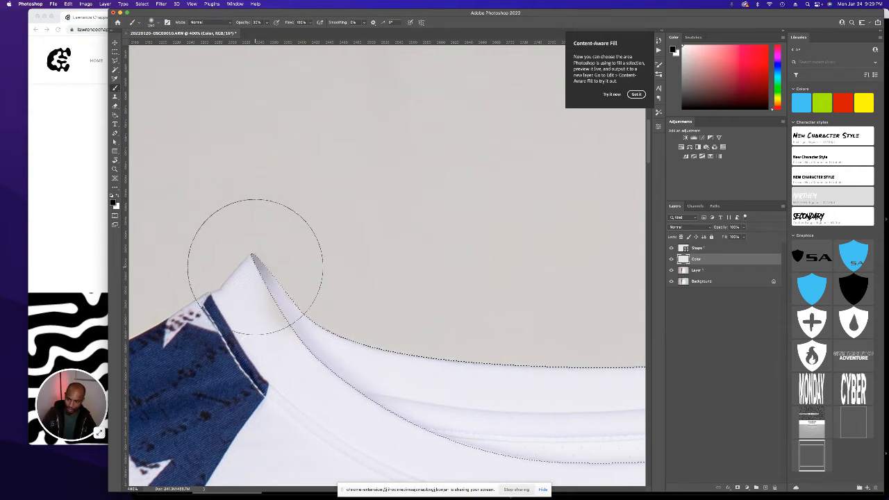
pyautogui.press('1')
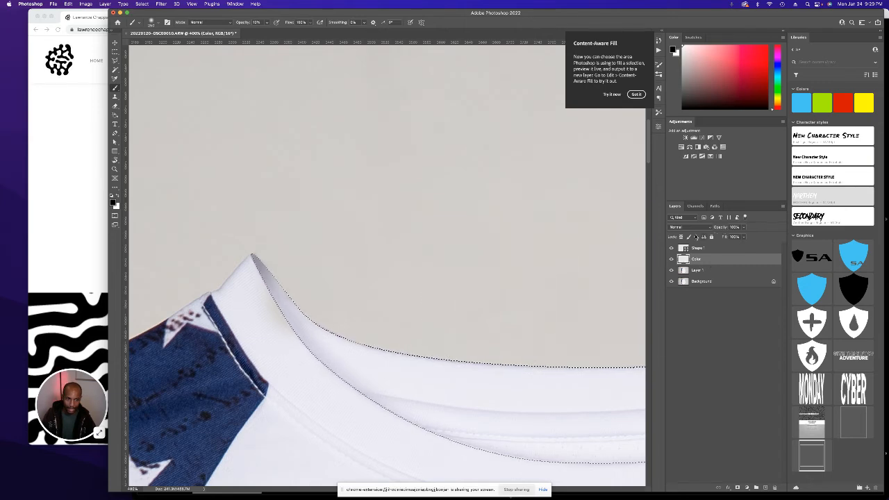
# - Adjust the Color layer's opacity to blend the collar shading, judging it against the whole shirt
pyautogui.hscroll(-5, 597, 250)
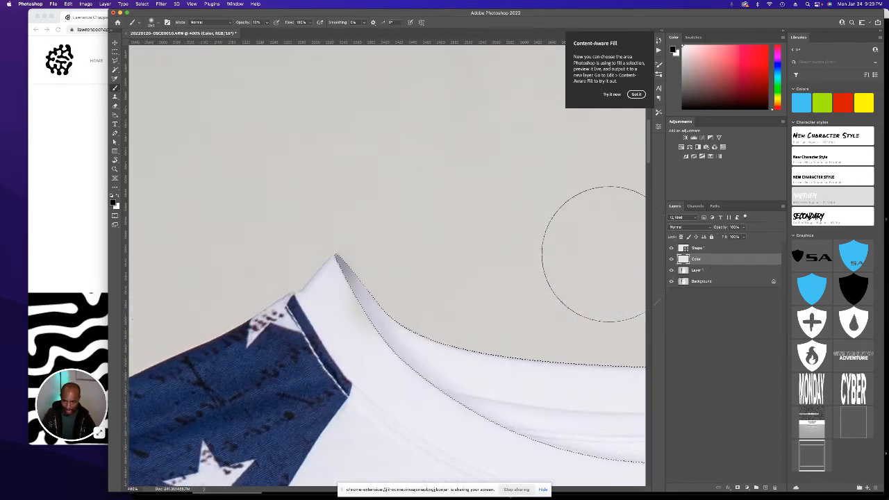
pyautogui.hscroll(-1, 609, 255)
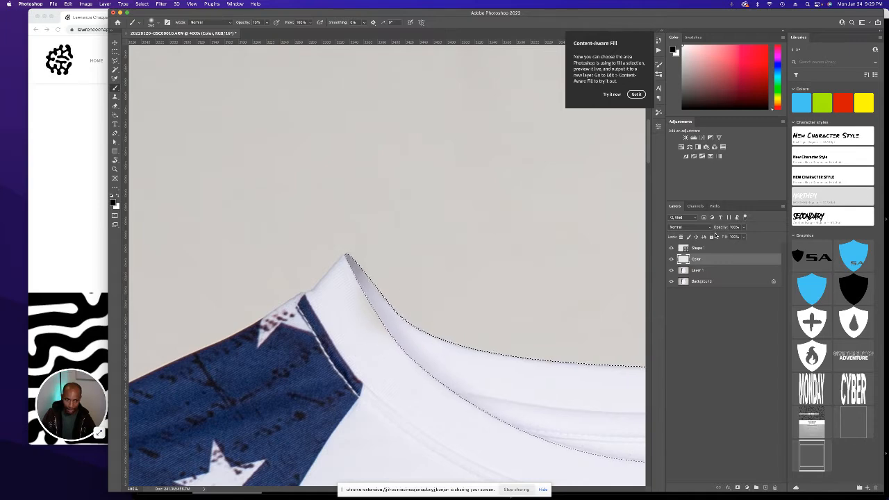
pyautogui.moveTo(721, 228); pyautogui.dragTo(719, 229)
pyautogui.press('super+0')
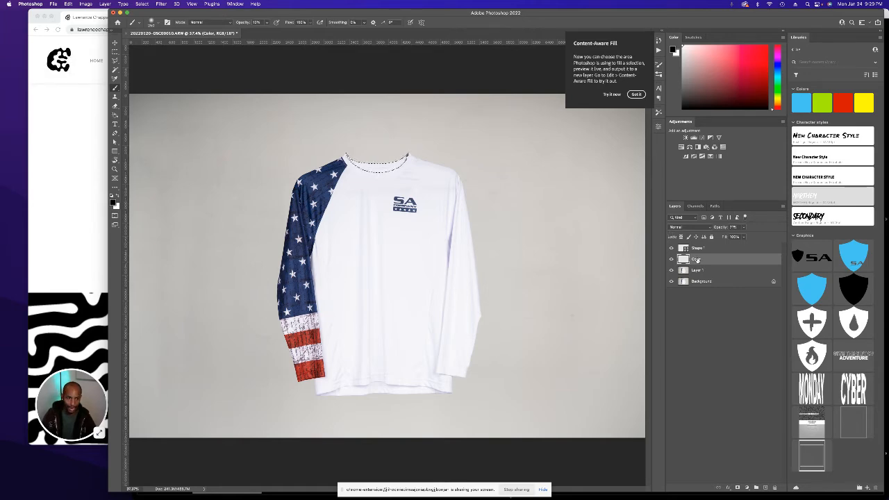
pyautogui.moveTo(719, 229); pyautogui.dragTo(729, 229)
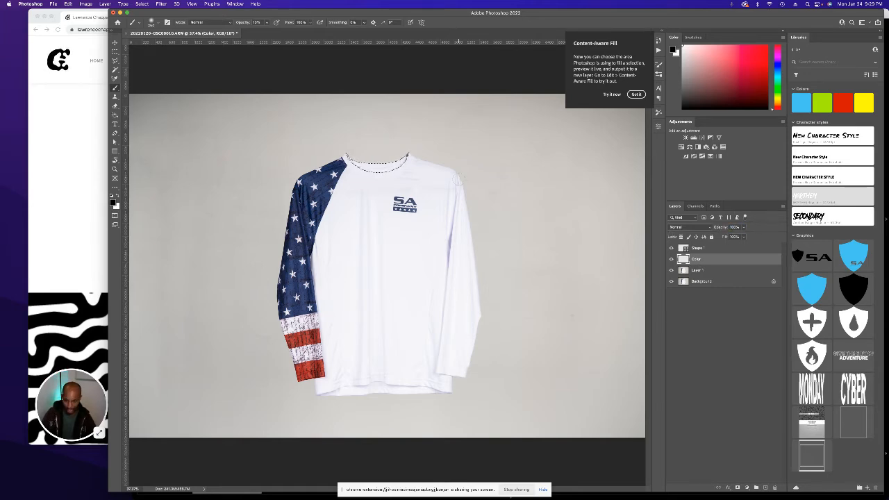
# - Cover the dark wedge at the plain-sleeve collar tip with white fabric on Layer 1, using the Clone Stamp
pyautogui.press('super+plus')
pyautogui.press('super+plus')
pyautogui.press('super+plus')
pyautogui.moveTo(399, 153); pyautogui.dragTo(391, 469)
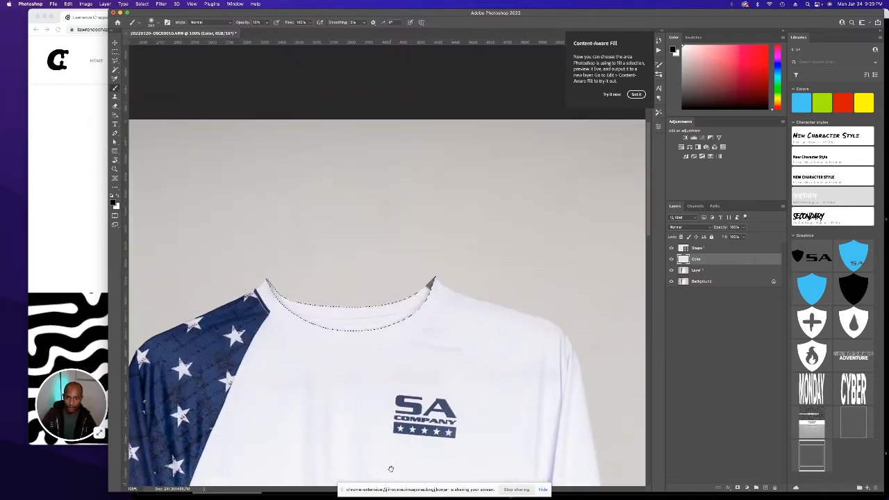
pyautogui.press('super+plus')
pyautogui.press('super+plus')
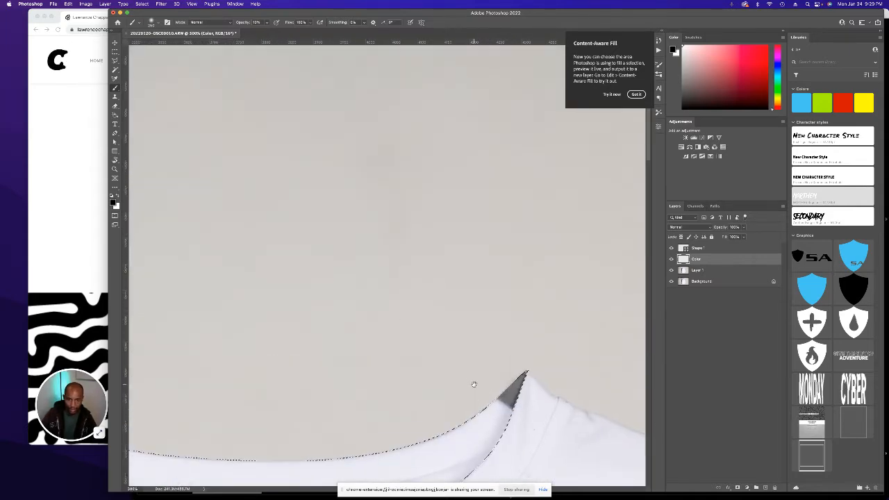
pyautogui.moveTo(474, 384); pyautogui.dragTo(363, 236)
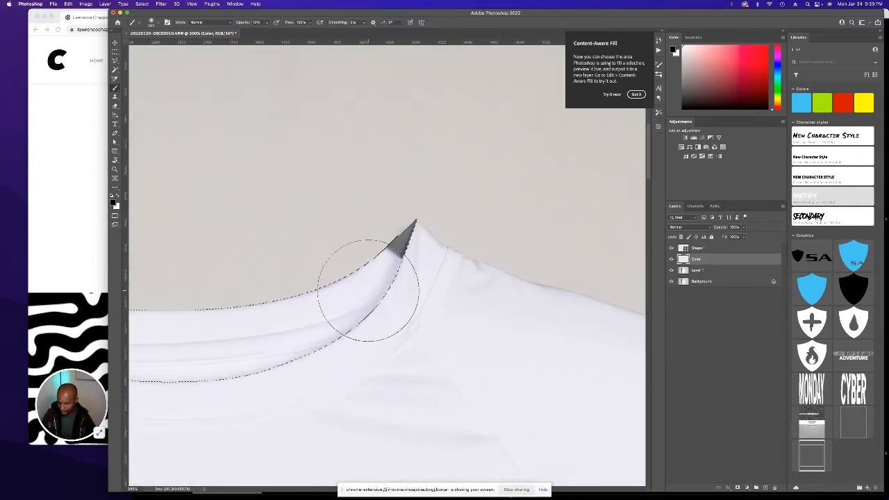
pyautogui.press('s')
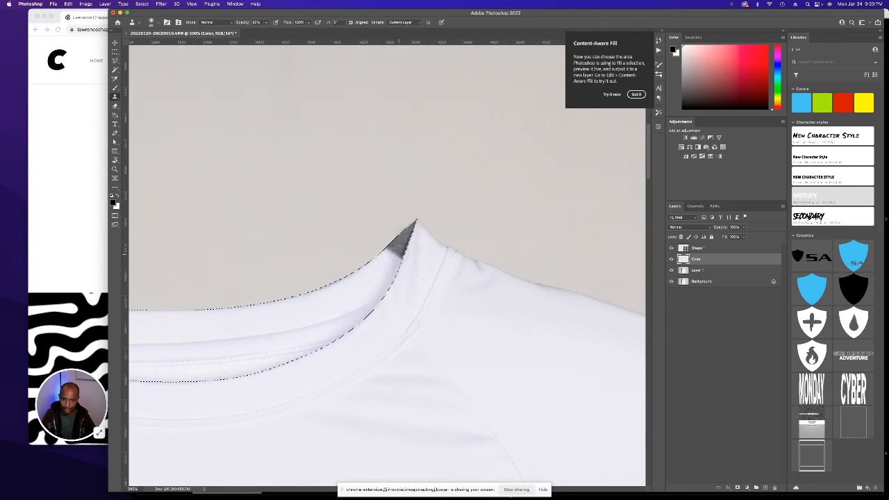
pyautogui.click(684, 273)
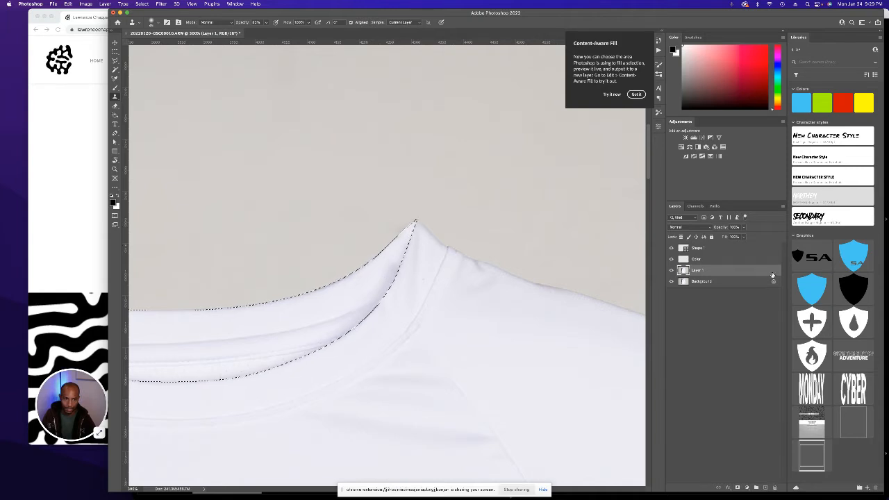
# - Paint soft black shading inside the plain-sleeve collar tip on the Color layer with an enlarged brush
pyautogui.press('b')
pyautogui.click(696, 259)
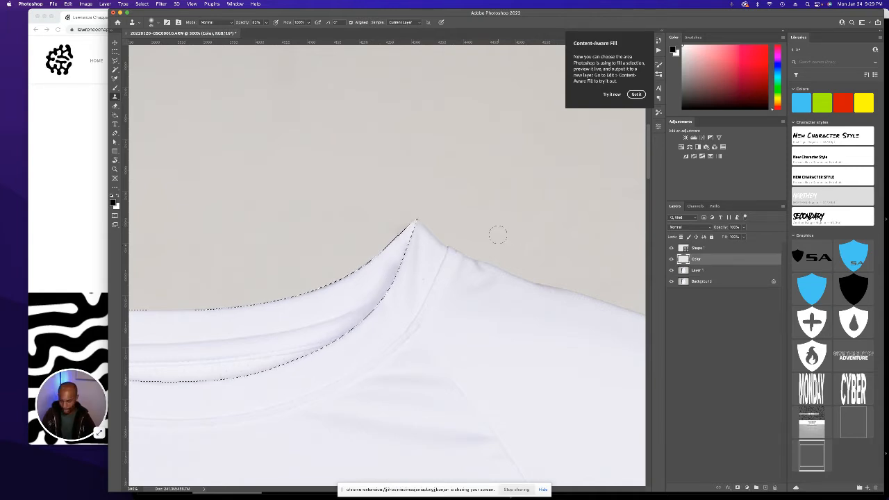
pyautogui.click(410, 229)
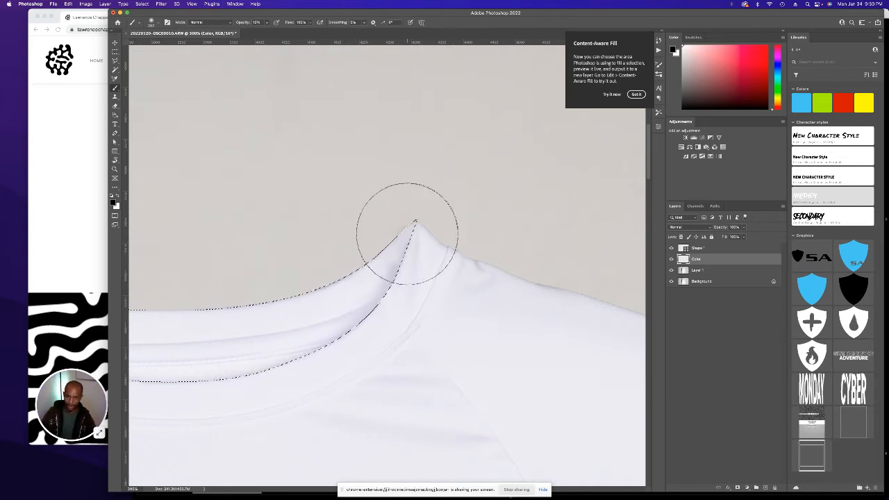
pyautogui.press(']')
pyautogui.press(']')
pyautogui.press(']')
pyautogui.press(']')
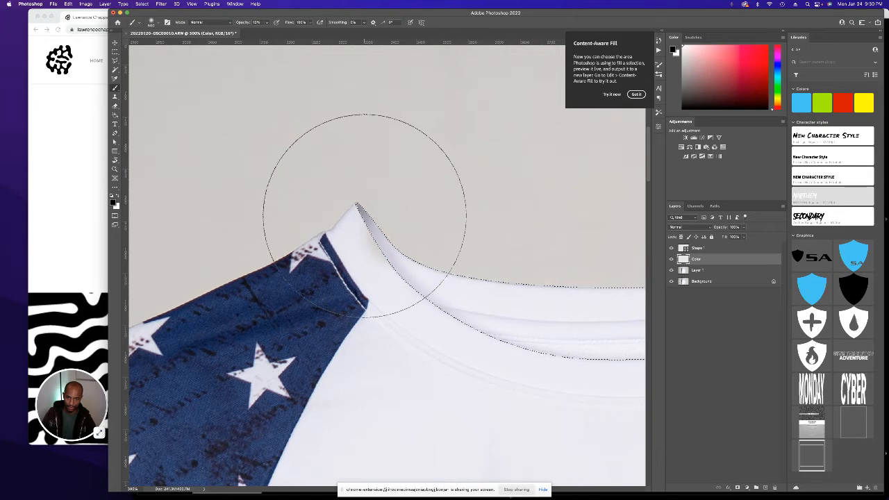
pyautogui.hscroll(5, 406, 234)
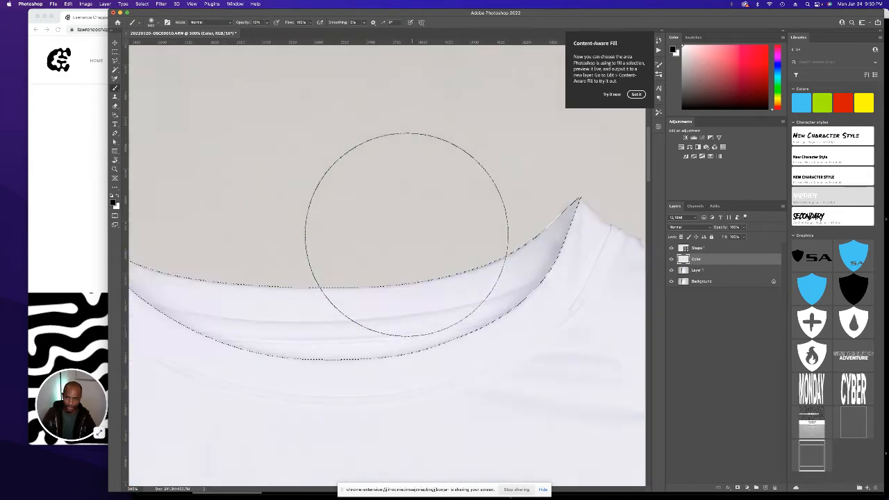
pyautogui.hscroll(2, 388, 232)
# - Deepen the shading at the plain-sleeve collar point with a smaller brush at higher opacity, and clear the collar selection
pyautogui.press('[')
pyautogui.press('[')
pyautogui.press('[')
pyautogui.press('[')
pyautogui.press('[')
pyautogui.press('[')
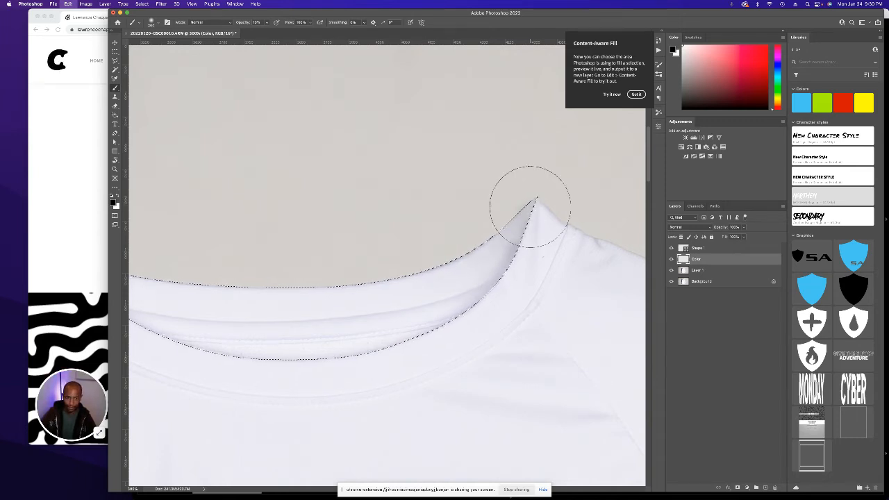
pyautogui.hscroll(-2, 529, 205)
pyautogui.hscroll(-1, 539, 202)
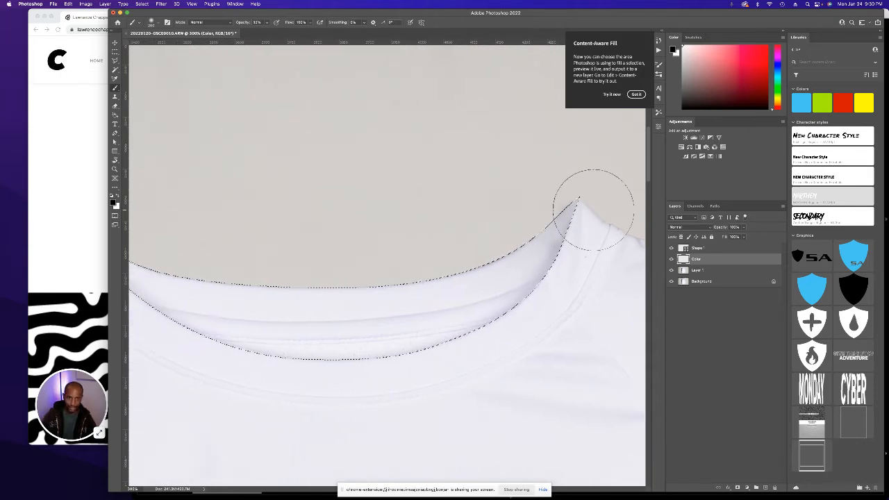
pyautogui.hscroll(5, 592, 204)
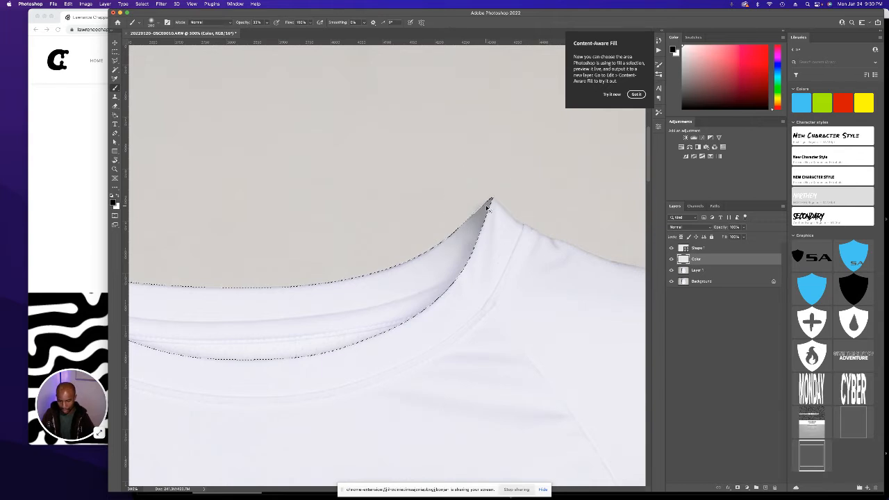
pyautogui.scroll(-2, 484, 206)
pyautogui.hscroll(-4, 487, 204)
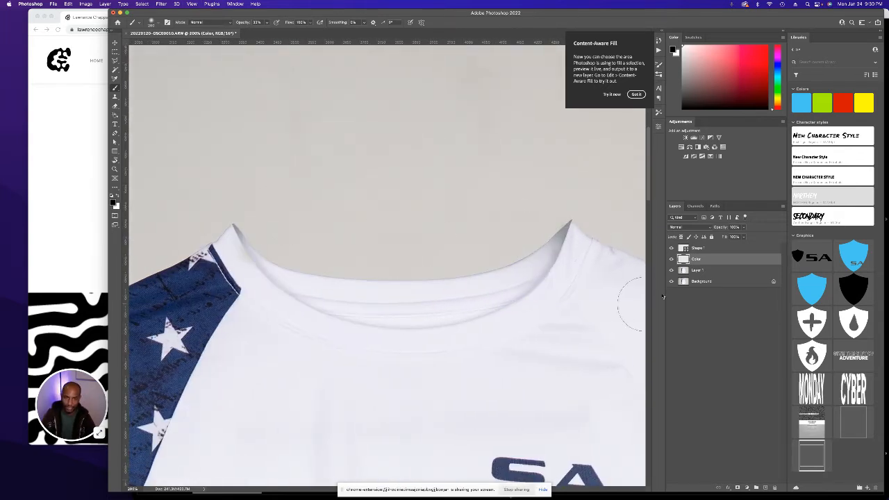
# - Compare the collar with the Color layer hidden and shown, and check the shading against the whole shirt
pyautogui.click(670, 259)
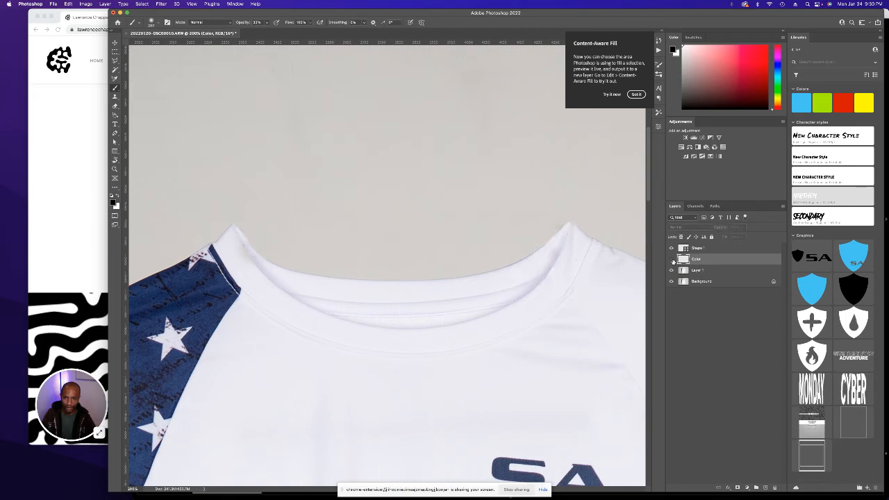
pyautogui.click(672, 260)
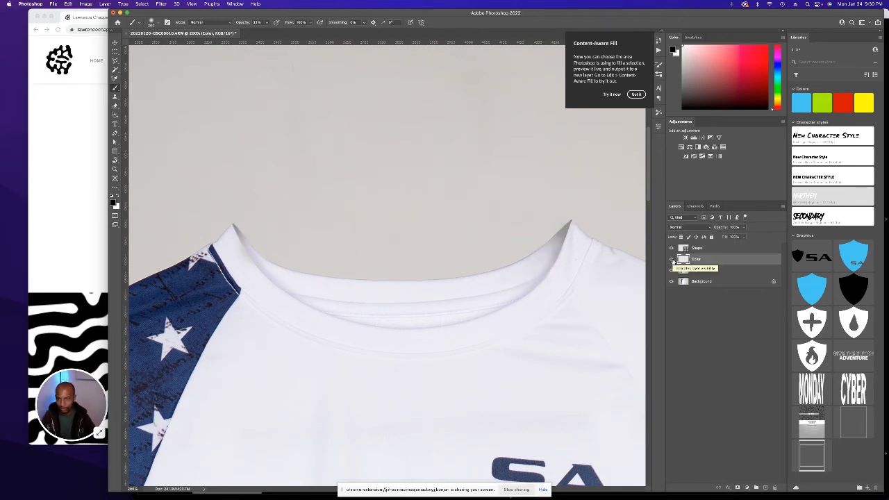
pyautogui.press('super+minus')
pyautogui.press('super+minus')
pyautogui.press('super+minus')
pyautogui.press('super+minus')
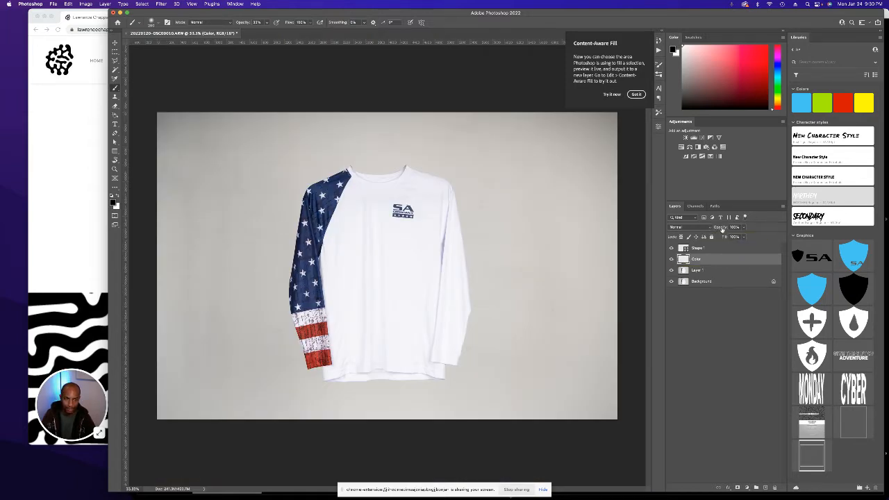
pyautogui.press('v')
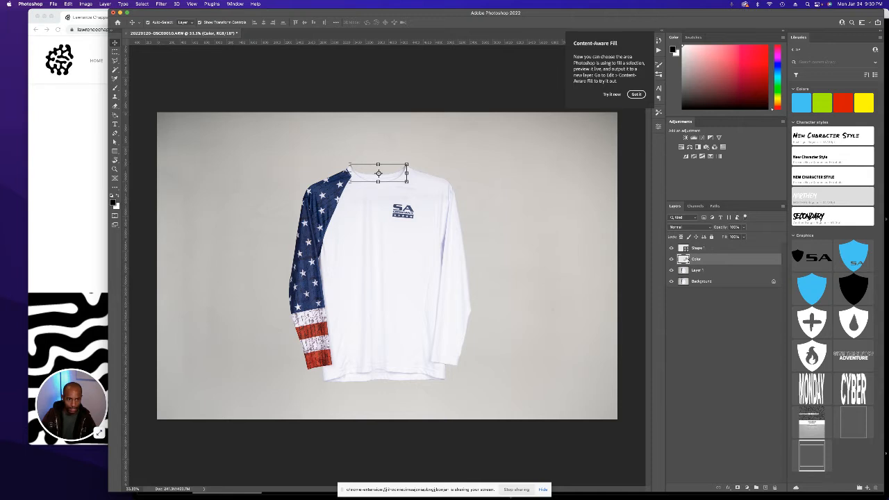
pyautogui.click(490, 106)
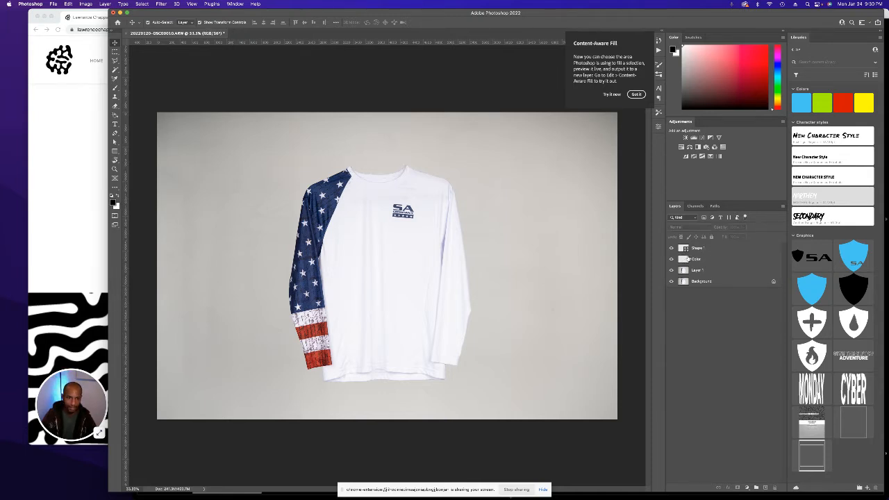
pyautogui.click(687, 259)
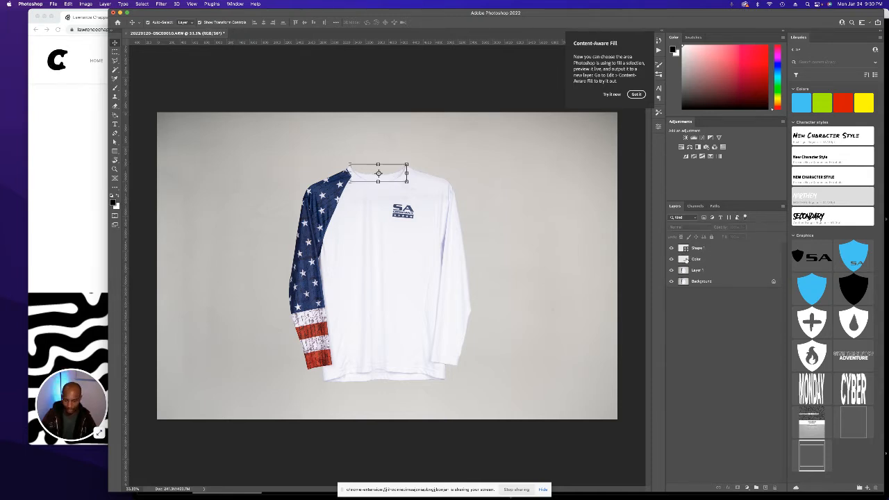
pyautogui.click(473, 91)
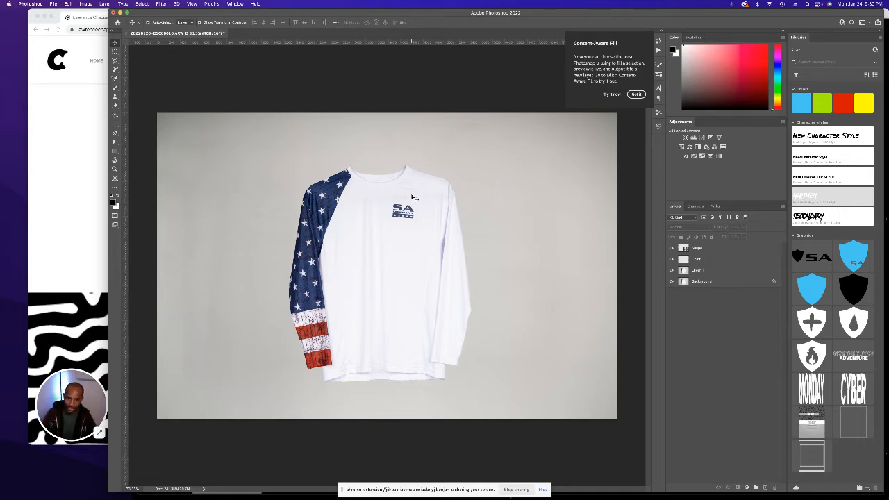
# - Smooth the creases on the shirt body beside the star sleeve on Layer 1 with the Spot Healing Brush
pyautogui.press('super+equal')
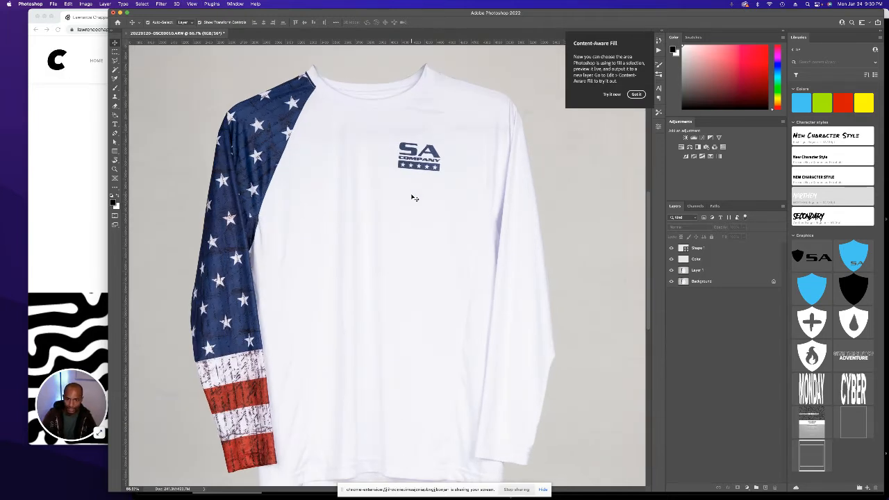
pyautogui.scroll(-2, 413, 198)
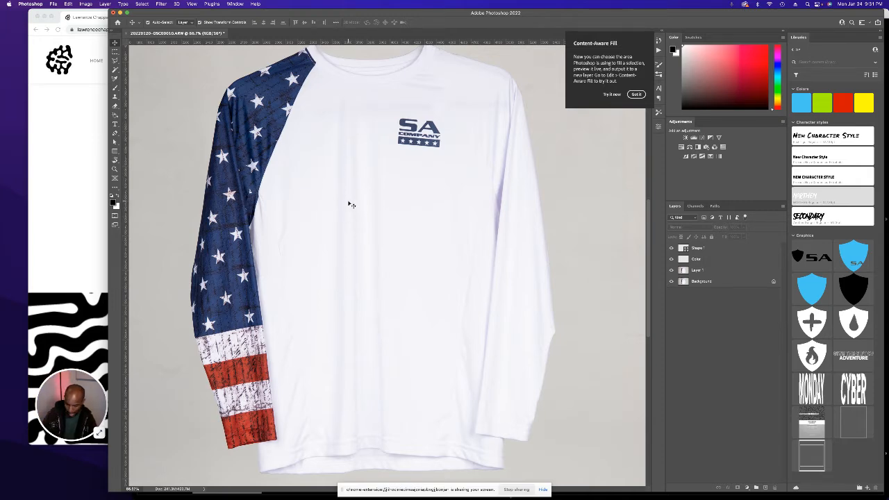
pyautogui.press('s')
pyautogui.hscroll(-2, 334, 194)
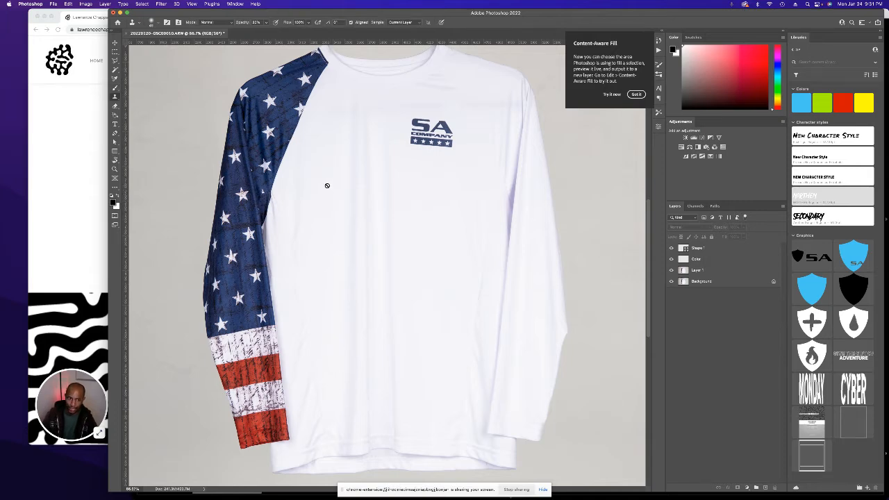
pyautogui.click(686, 270)
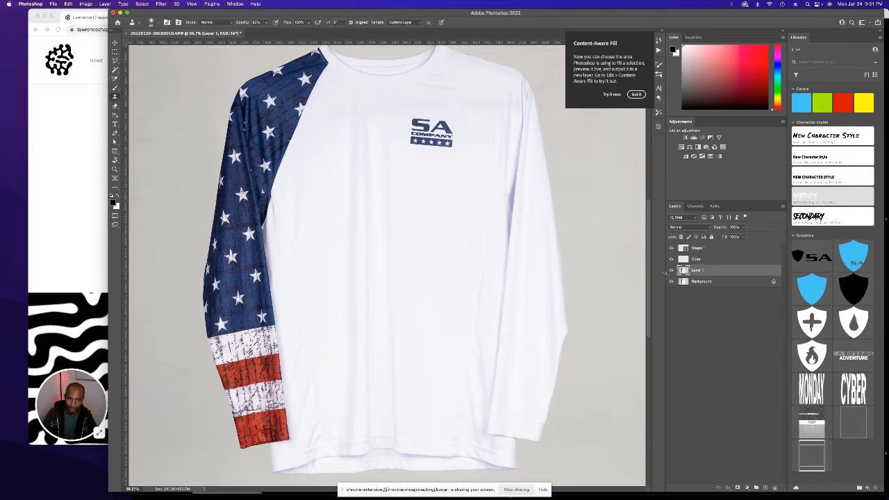
pyautogui.press('j')
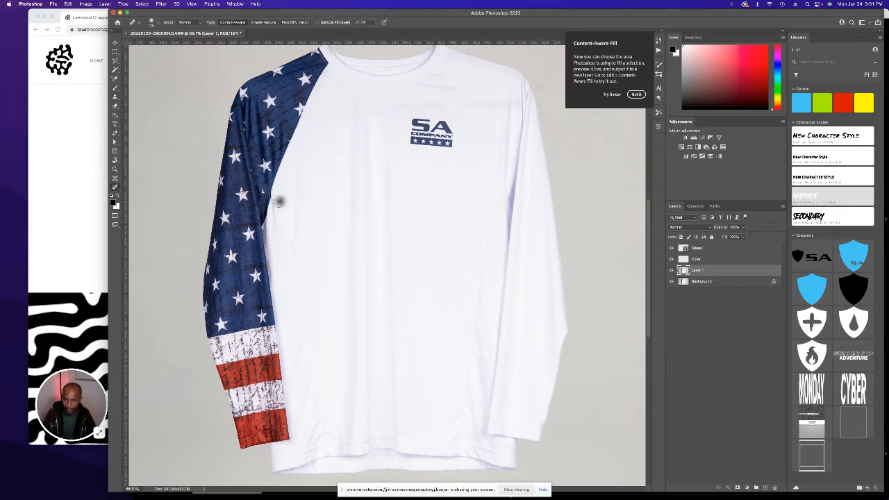
pyautogui.moveTo(300, 205)
pyautogui.mouseDown()
pyautogui.moveTo(297, 237)
pyautogui.moveTo(291, 217)
pyautogui.mouseUp()
pyautogui.moveTo(295, 332); pyautogui.dragTo(301, 434)
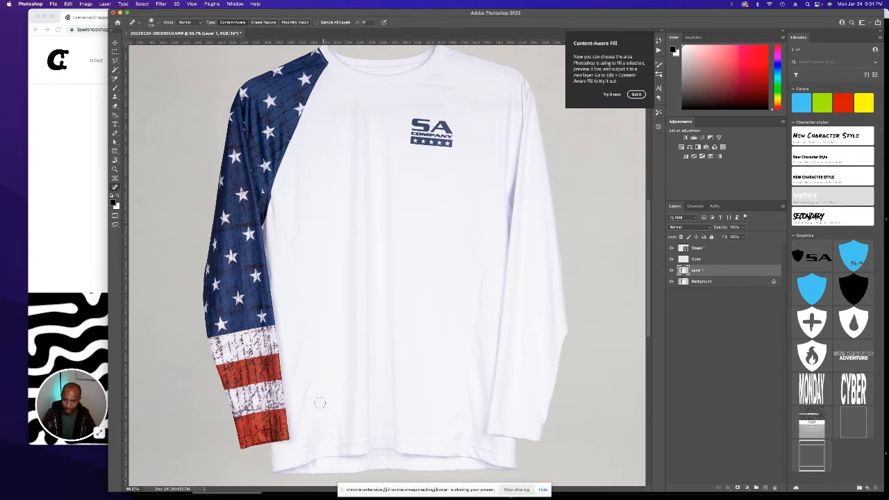
# - Step back through the healing strokes to compare the fabric, and heal the lower crease beside the striped cuff
pyautogui.press('super+z')
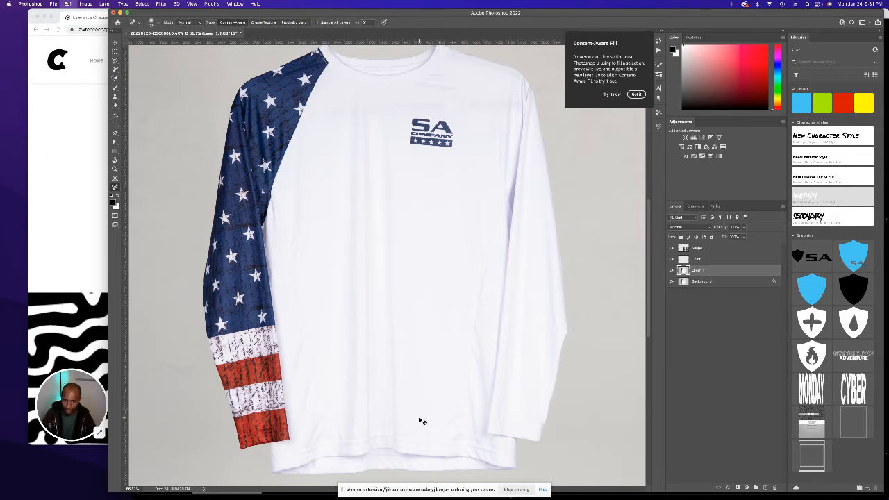
pyautogui.press('super+z')
pyautogui.press('super+z')
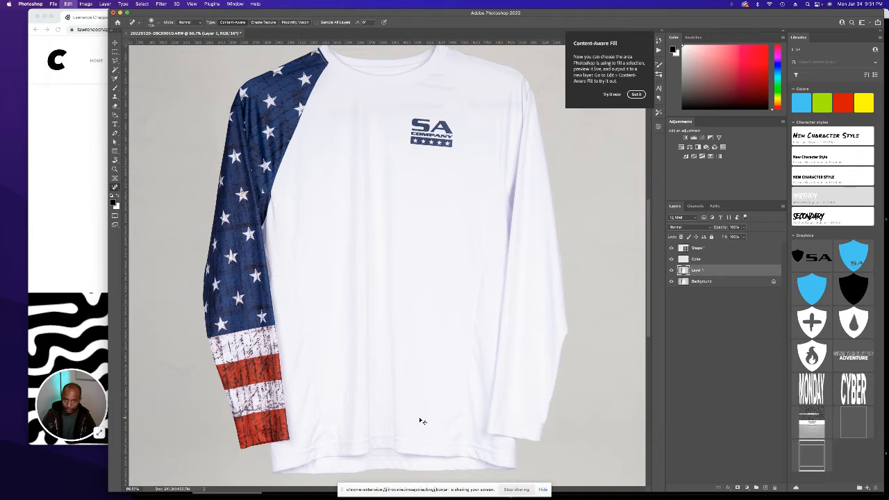
pyautogui.press('super+z')
pyautogui.moveTo(307, 414)
pyautogui.mouseDown()
pyautogui.moveTo(311, 378)
pyautogui.moveTo(301, 401)
pyautogui.moveTo(314, 399)
pyautogui.mouseUp()
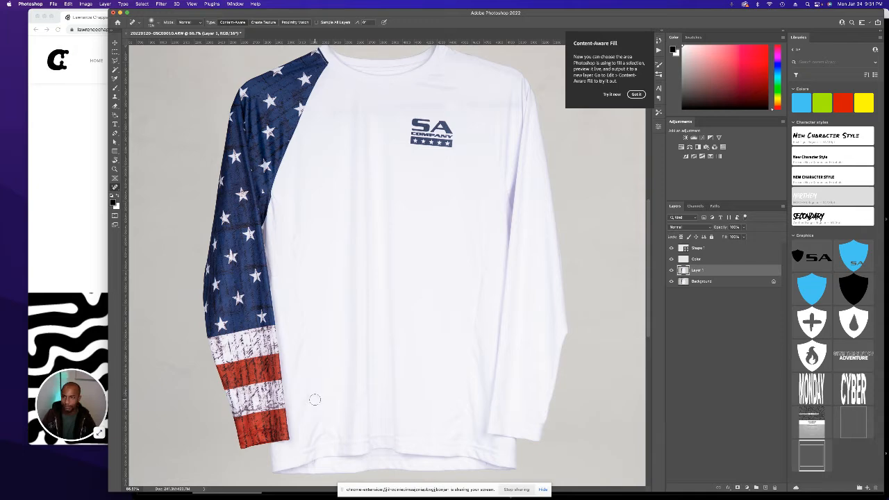
pyautogui.click(134, 23)
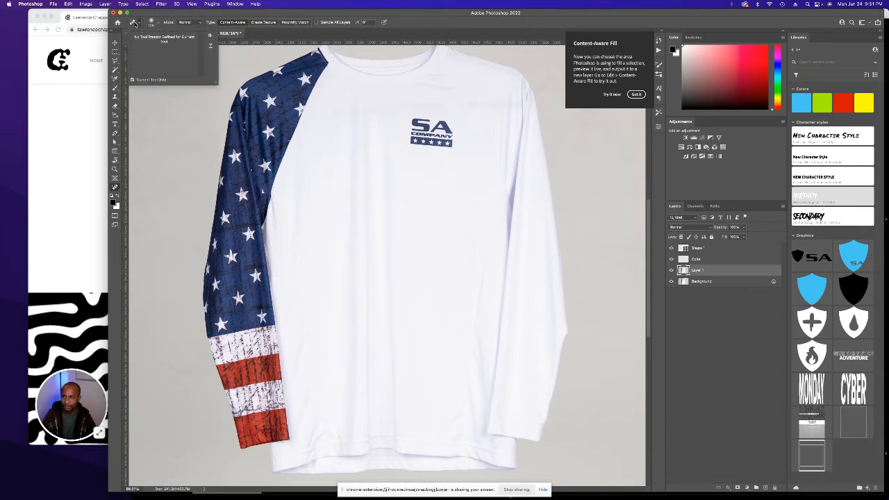
pyautogui.click(135, 23)
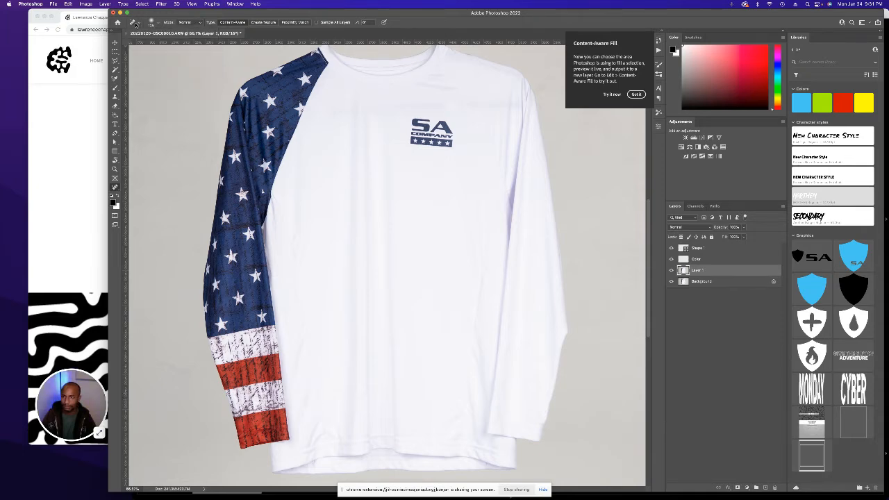
pyautogui.click(116, 188)
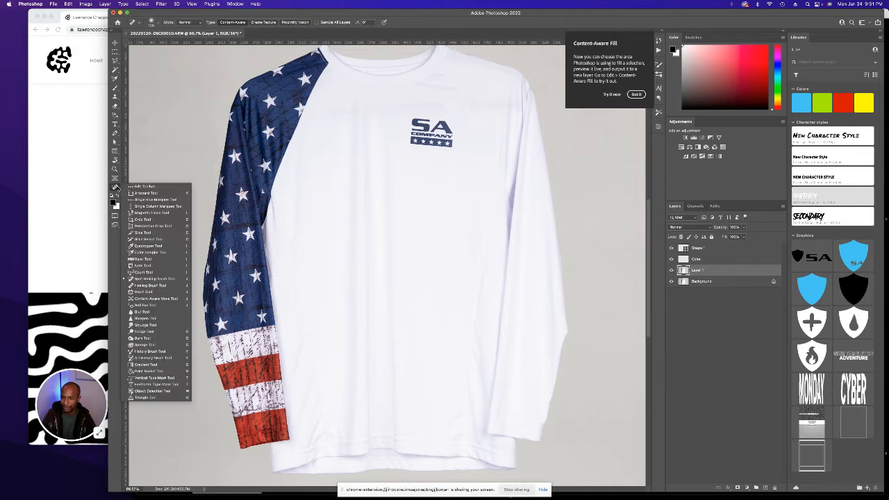
pyautogui.click(116, 187)
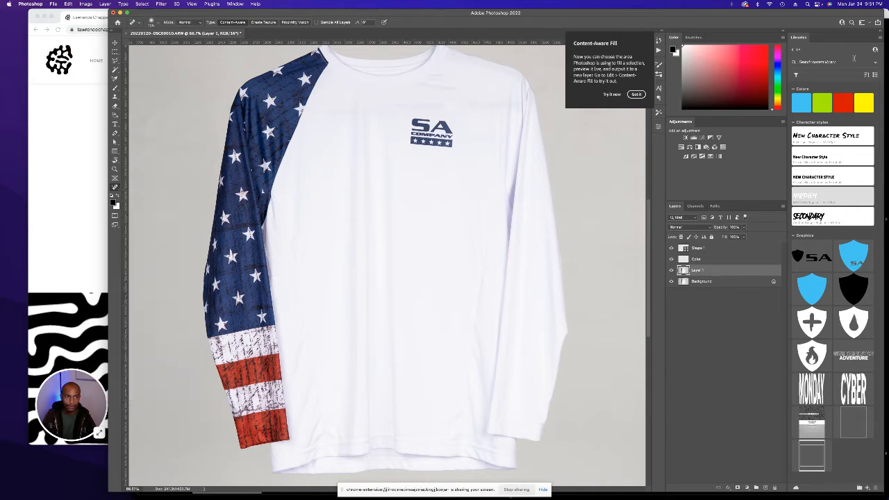
pyautogui.click(869, 23)
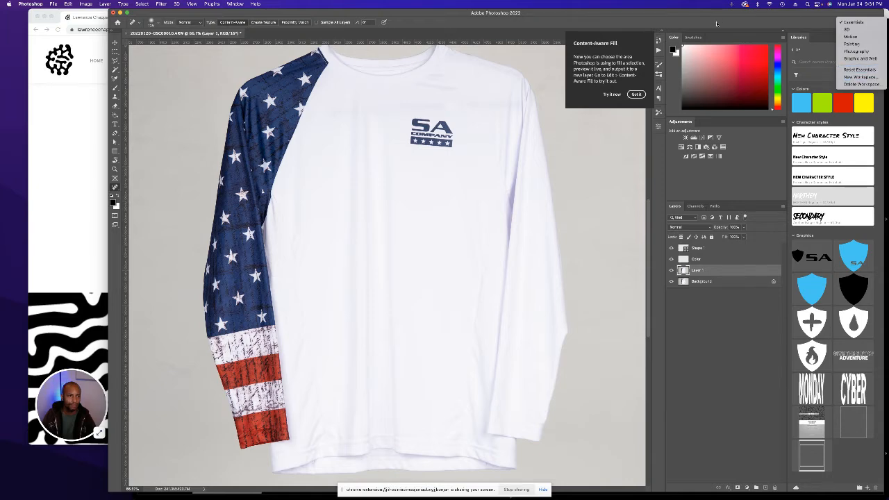
pyautogui.click(686, 21)
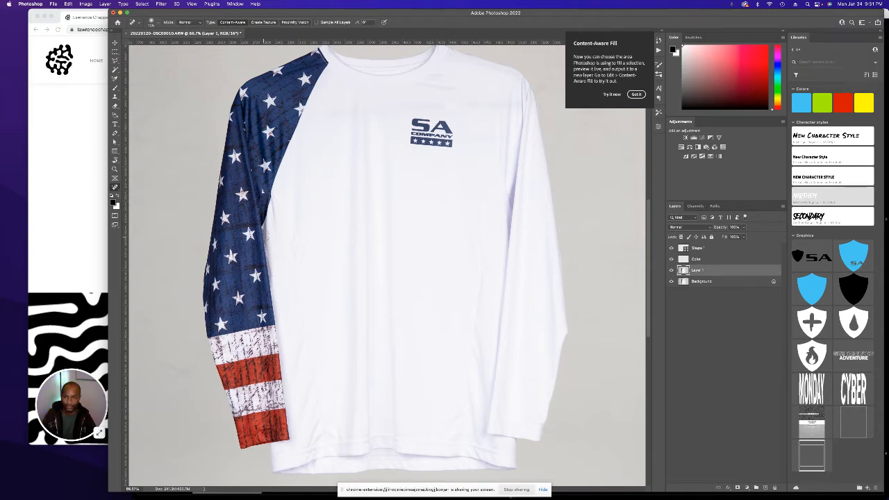
# - Heal the creases between the collar and the chest logo on Layer 1 with the Spot Healing Brush
pyautogui.scroll(5, 261, 248)
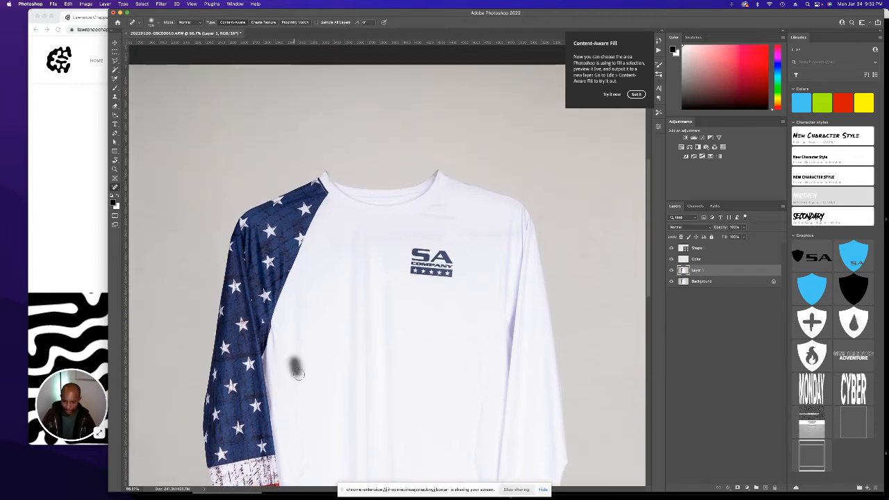
pyautogui.press('super+equal')
pyautogui.moveTo(331, 380); pyautogui.dragTo(318, 313)
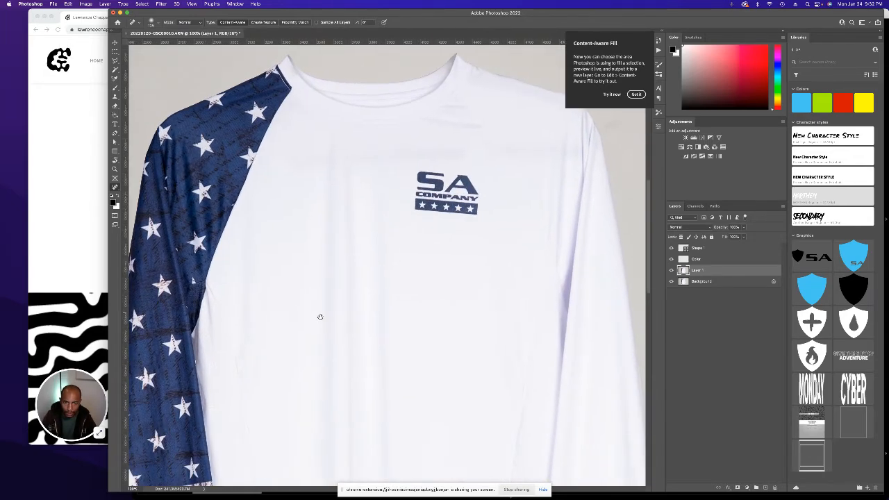
pyautogui.moveTo(478, 125); pyautogui.dragTo(425, 125)
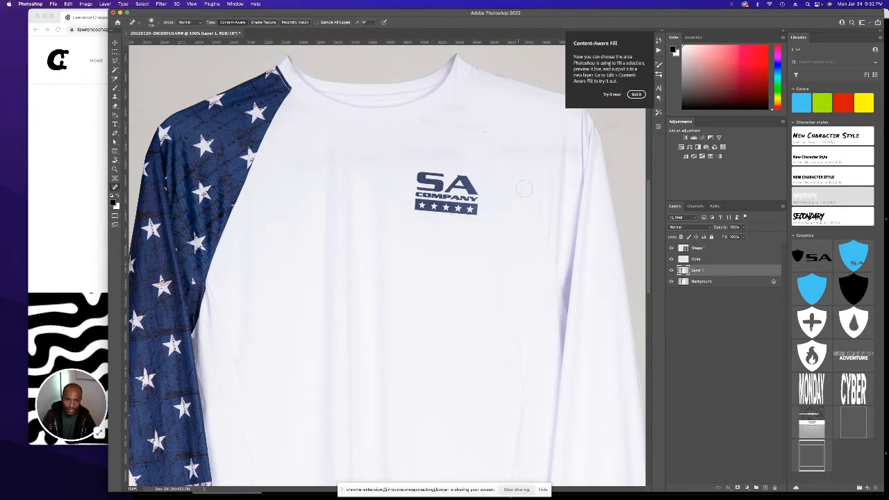
pyautogui.click(477, 131)
pyautogui.click(476, 128)
pyautogui.moveTo(455, 113); pyautogui.dragTo(452, 120)
# - Heal the small puckers on the shoulder seam beside the plain-sleeve collar point
pyautogui.press('super+equal')
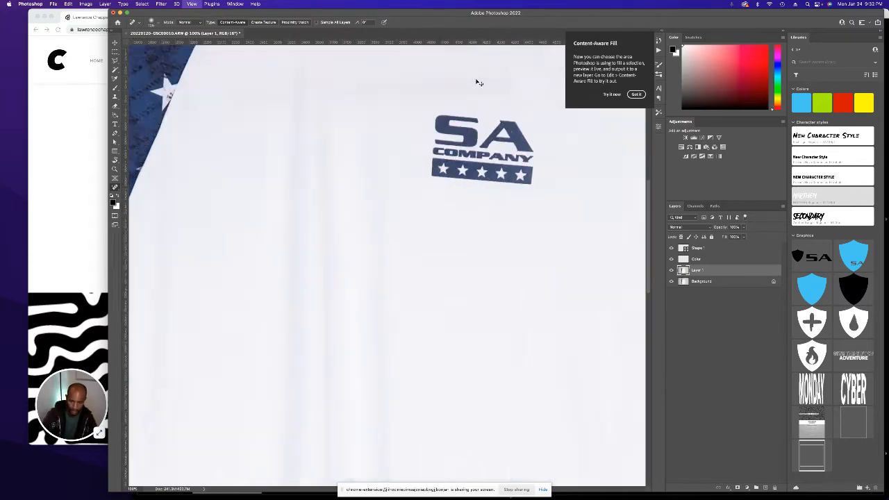
pyautogui.moveTo(476, 83); pyautogui.dragTo(355, 370)
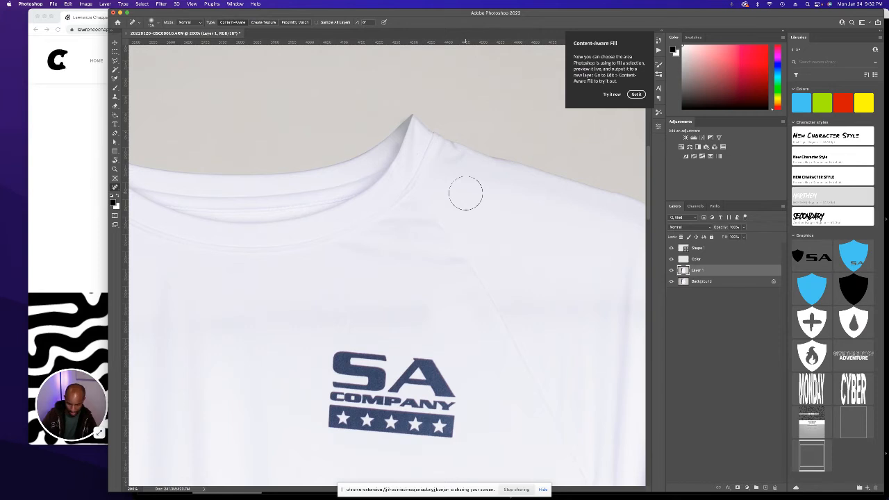
pyautogui.moveTo(460, 162)
pyautogui.mouseDown()
pyautogui.moveTo(473, 161)
pyautogui.moveTo(453, 144)
pyautogui.mouseUp()
pyautogui.click(452, 148)
# - Smooth the creases on the chest between the logo and the plain sleeve's armpit with healing strokes
pyautogui.moveTo(574, 255); pyautogui.dragTo(407, 168)
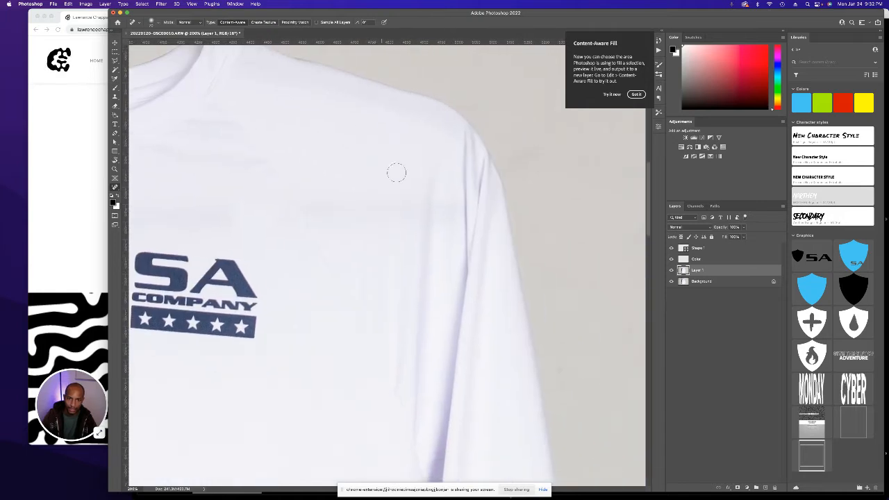
pyautogui.moveTo(406, 294); pyautogui.dragTo(343, 134)
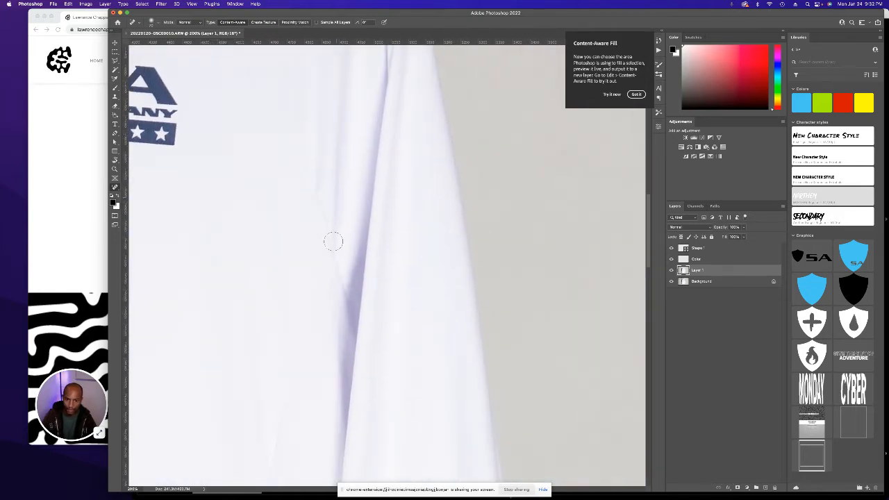
pyautogui.scroll(-1, 368, 325)
pyautogui.moveTo(368, 325); pyautogui.dragTo(419, 421)
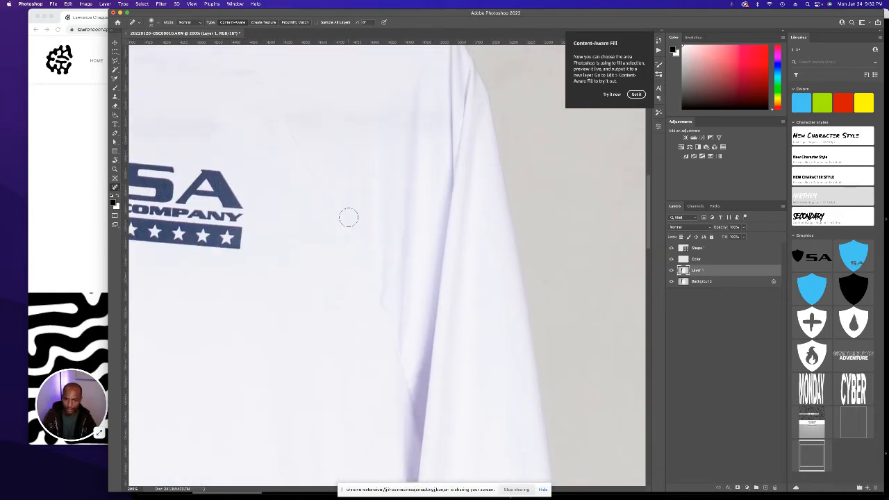
pyautogui.moveTo(349, 218); pyautogui.dragTo(348, 160)
pyautogui.moveTo(383, 286); pyautogui.dragTo(386, 165)
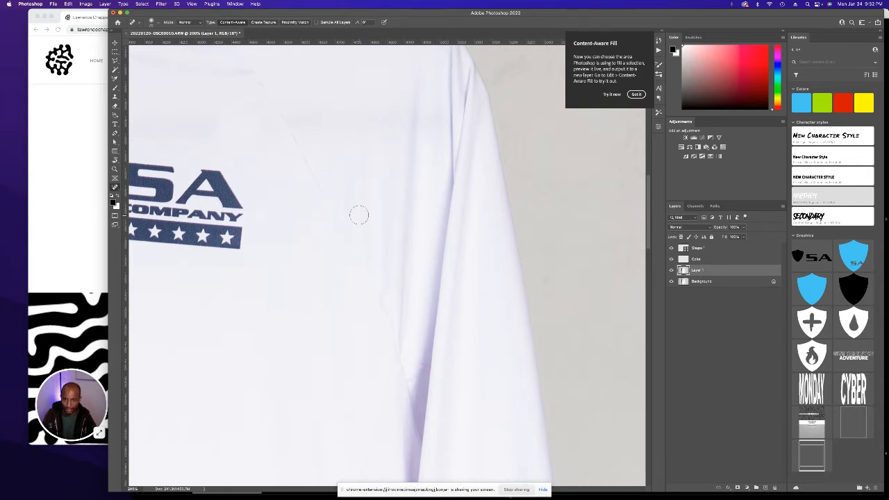
pyautogui.click(380, 298)
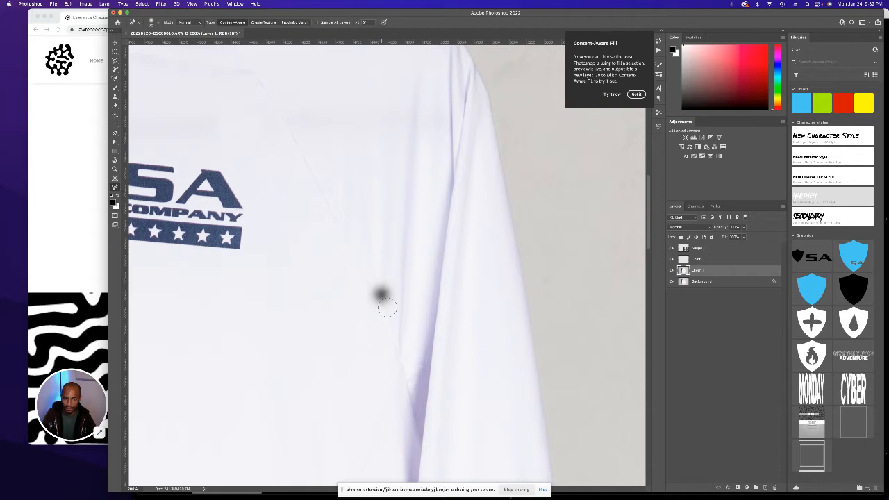
# - Heal the creases on the lower shirt body above the hem, beside the plain sleeve's cuff
pyautogui.moveTo(325, 359); pyautogui.dragTo(328, 98)
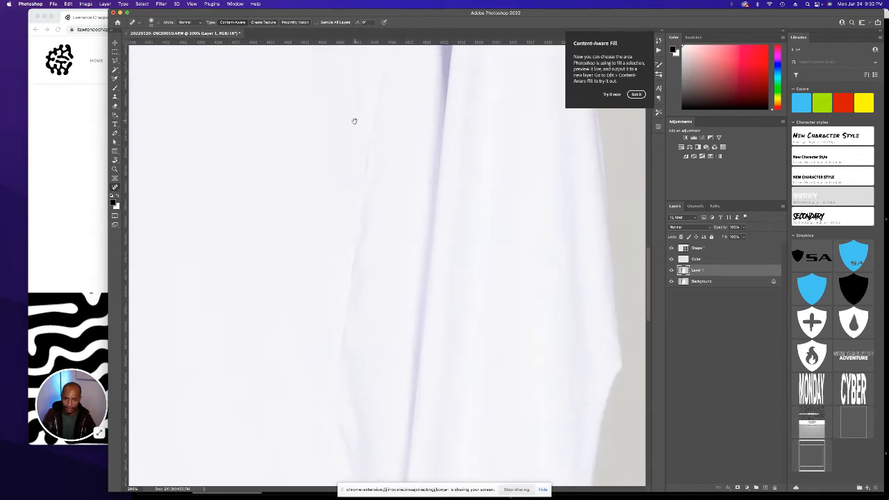
pyautogui.press('super+minus')
pyautogui.moveTo(347, 292); pyautogui.dragTo(375, 132)
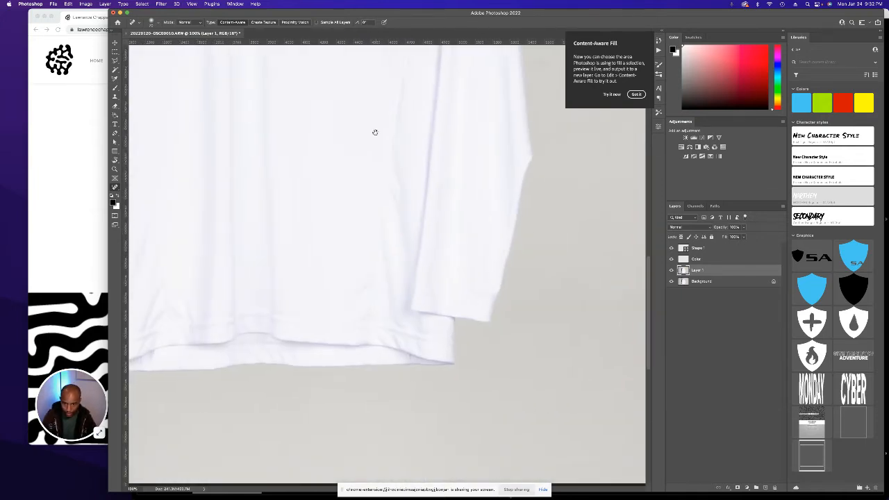
pyautogui.moveTo(353, 279)
pyautogui.mouseDown()
pyautogui.moveTo(356, 295)
pyautogui.moveTo(366, 287)
pyautogui.mouseUp()
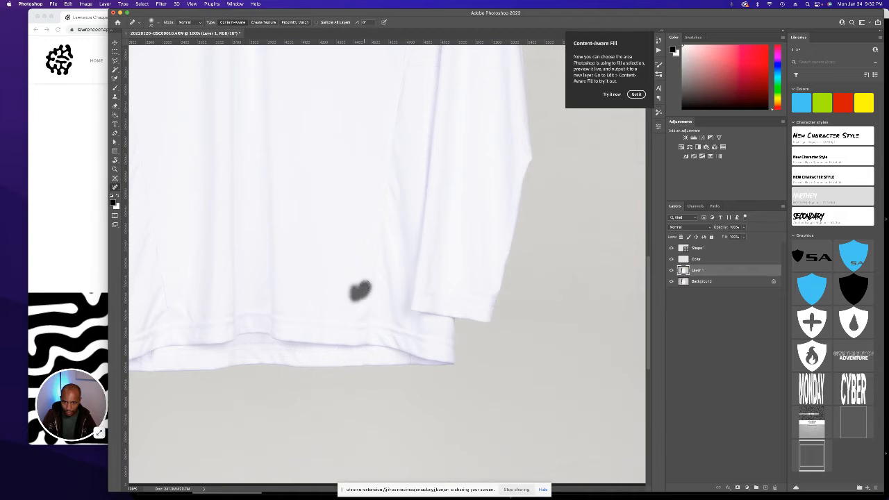
pyautogui.click(364, 316)
pyautogui.moveTo(397, 321); pyautogui.dragTo(385, 245)
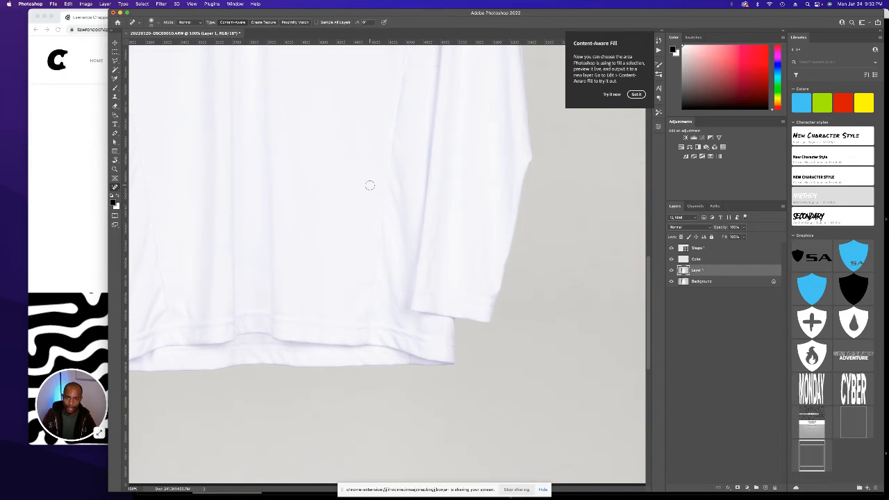
# - Clone smooth fabric over the side crease beside the plain sleeve's cuff using the Clone Stamp with a larger brush
pyautogui.press('s')
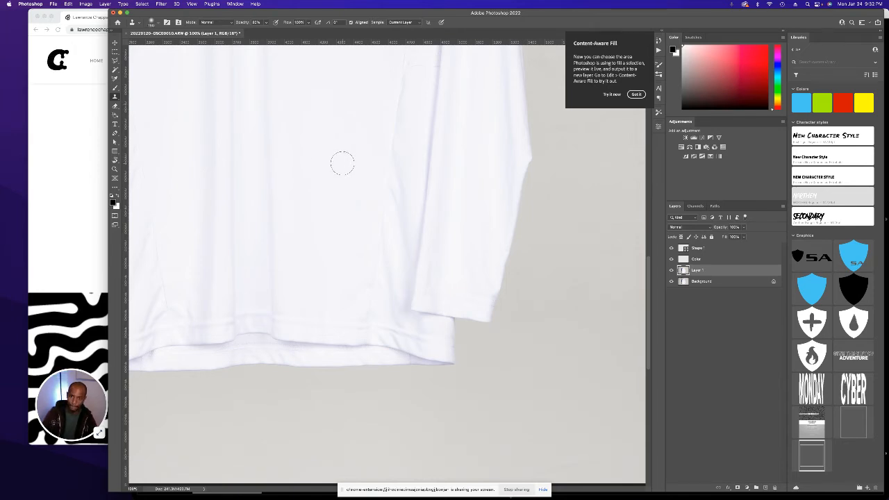
pyautogui.press(']')
pyautogui.press(']')
pyautogui.press(']')
pyautogui.press(']')
pyautogui.press(']')
pyautogui.press('[')
pyautogui.press('[')
pyautogui.press('[')
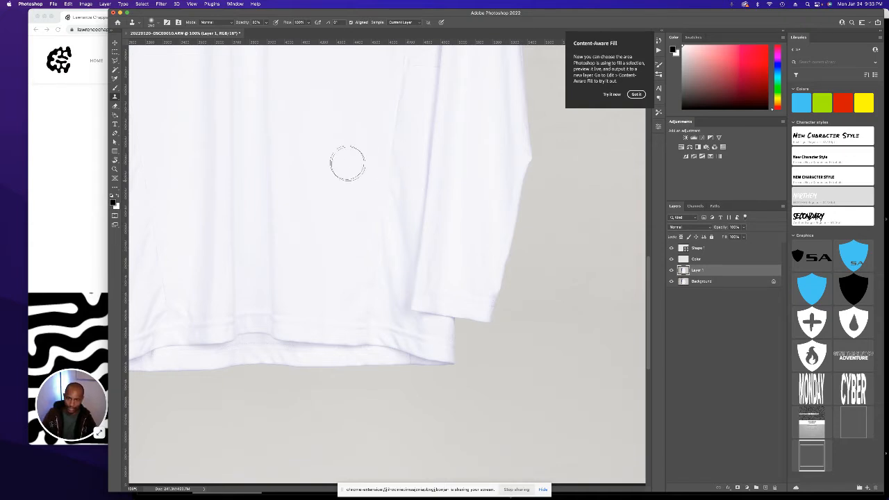
pyautogui.moveTo(404, 173)
pyautogui.mouseDown()
pyautogui.moveTo(402, 247)
pyautogui.moveTo(403, 148)
pyautogui.moveTo(389, 308)
pyautogui.moveTo(393, 192)
pyautogui.moveTo(391, 260)
pyautogui.mouseUp()
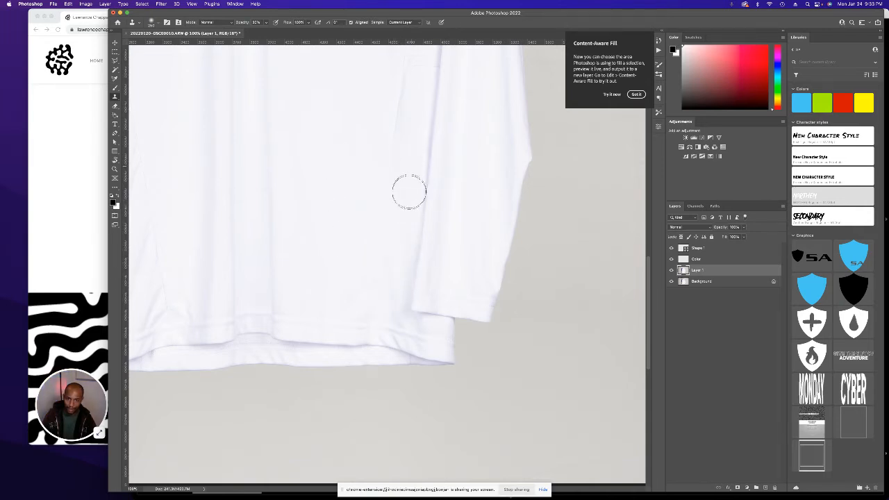
# - Clone smooth fabric over the creases on the lower shirt body beside the striped cuff
pyautogui.moveTo(325, 213)
pyautogui.mouseDown()
pyautogui.moveTo(356, 331)
pyautogui.moveTo(463, 312)
pyautogui.mouseUp()
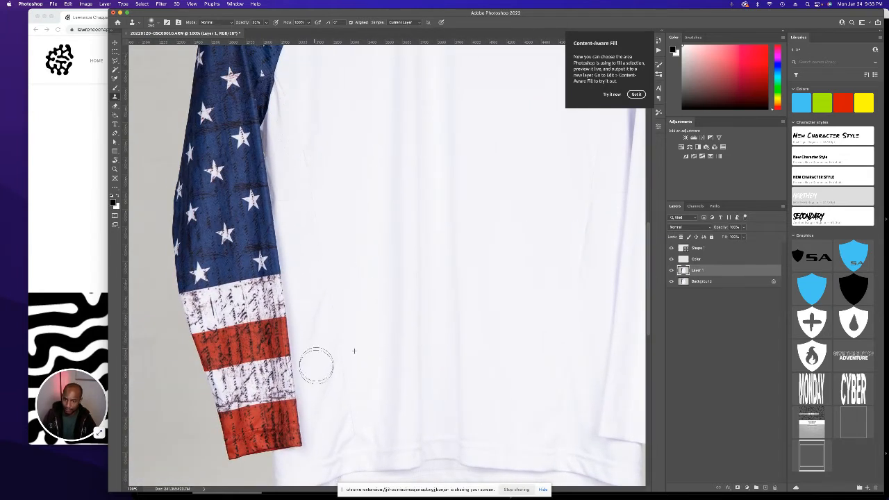
pyautogui.moveTo(322, 351); pyautogui.dragTo(319, 269)
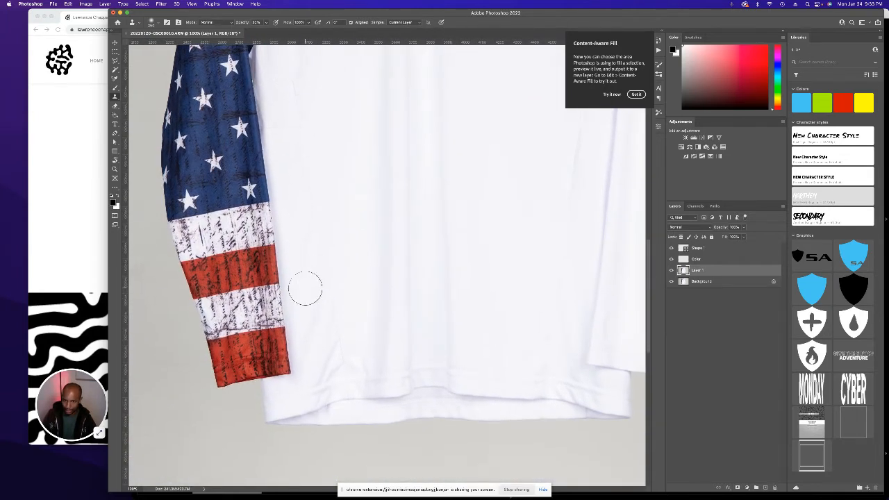
pyautogui.press('w')
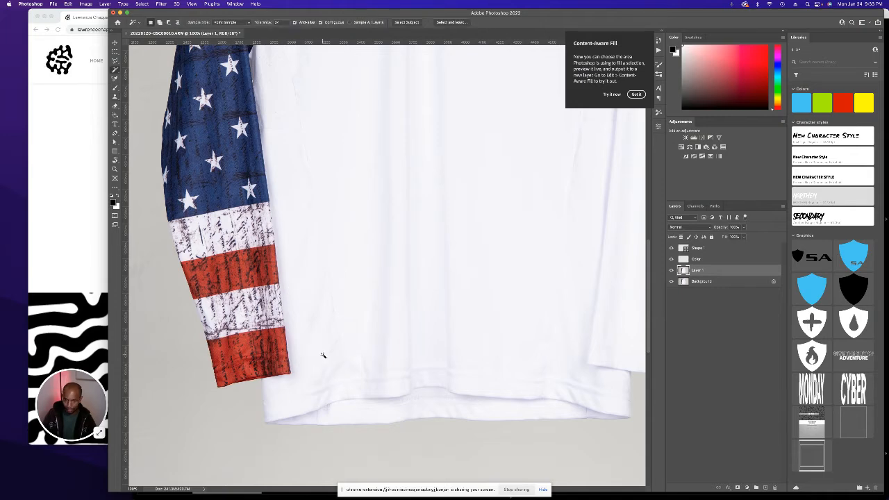
pyautogui.press('s')
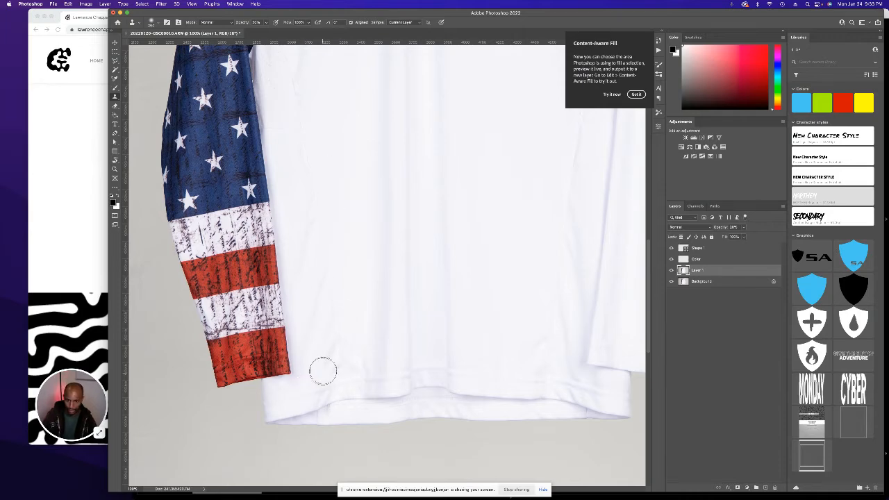
pyautogui.moveTo(318, 277); pyautogui.dragTo(315, 352)
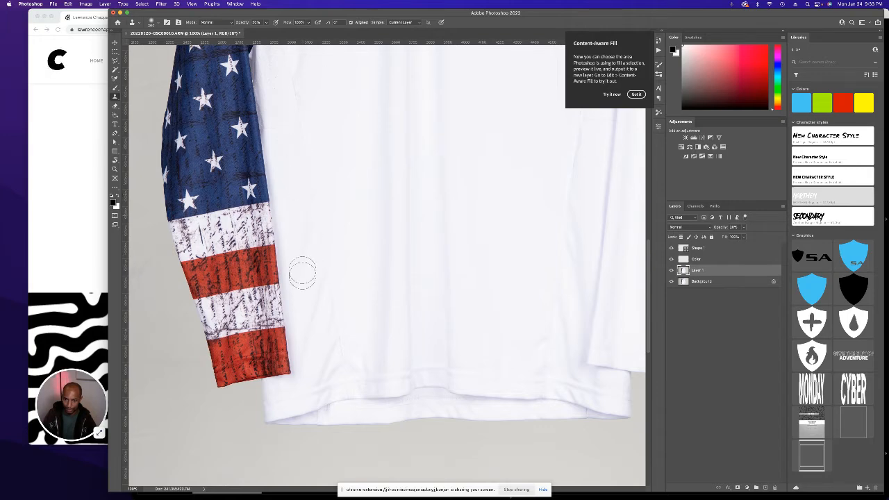
pyautogui.moveTo(308, 278); pyautogui.dragTo(326, 351)
# - Compare the shirt with Layer 1 hidden and shown, and set the layer's opacity to 100%
pyautogui.click(671, 270)
pyautogui.click(671, 270)
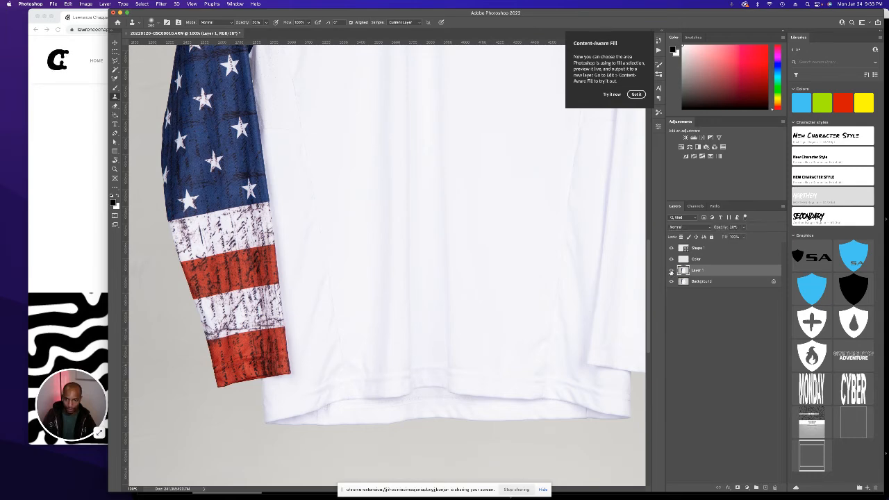
pyautogui.click(670, 270)
pyautogui.click(671, 270)
pyautogui.click(671, 271)
pyautogui.click(671, 271)
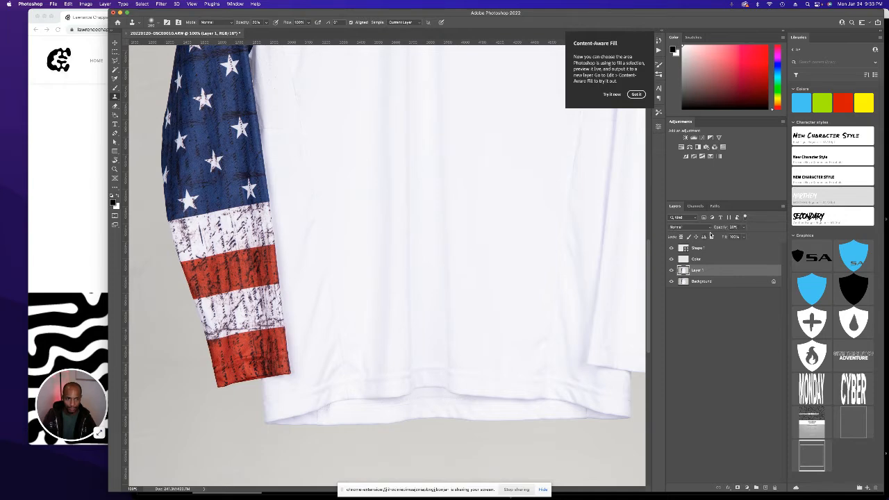
pyautogui.press('Return')
# - Check the crease cleanup on the lower shirt by hiding and showing Layer 1 at full opacity
pyautogui.click(671, 271)
pyautogui.click(670, 271)
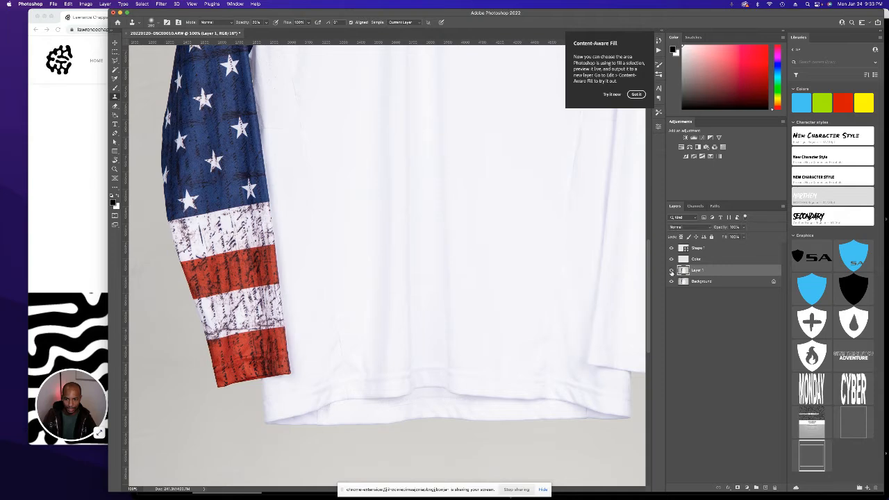
pyautogui.click(671, 270)
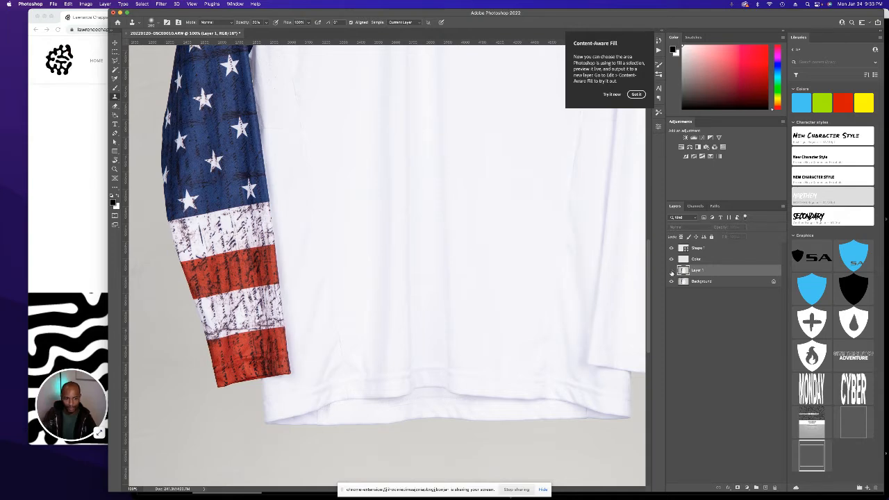
pyautogui.click(671, 270)
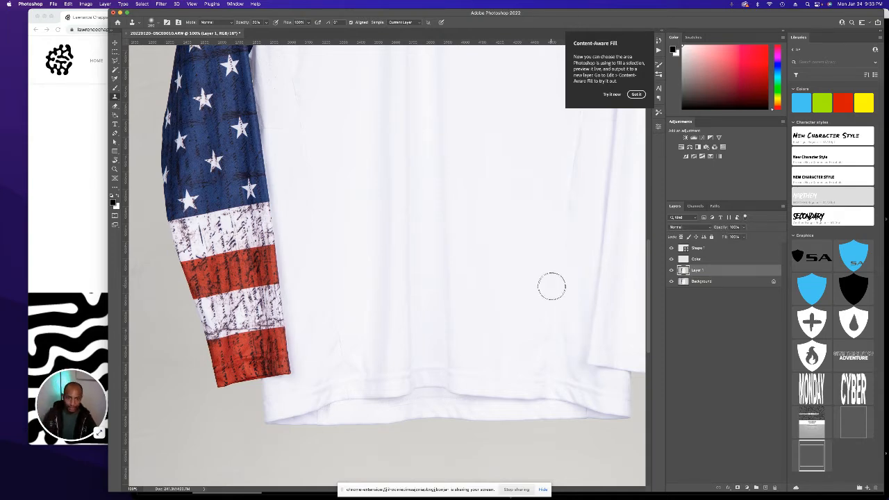
# - Soften the long vertical folds down the middle of the shirt body with large Clone Stamp strokes
pyautogui.scroll(5, 544, 308)
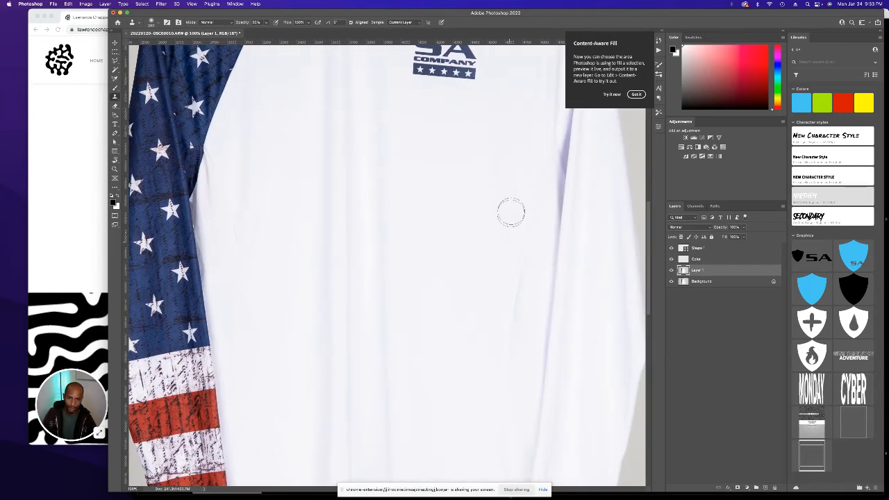
pyautogui.press('super+0')
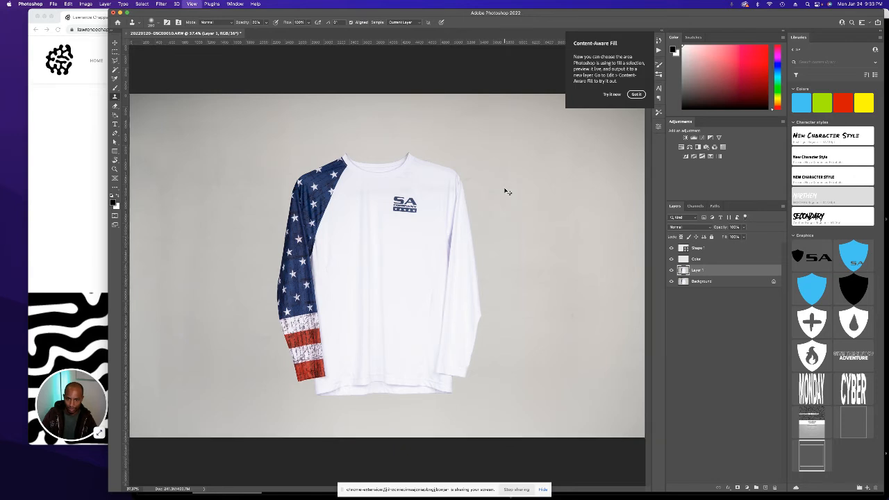
pyautogui.press('super+minus')
pyautogui.press('super+plus')
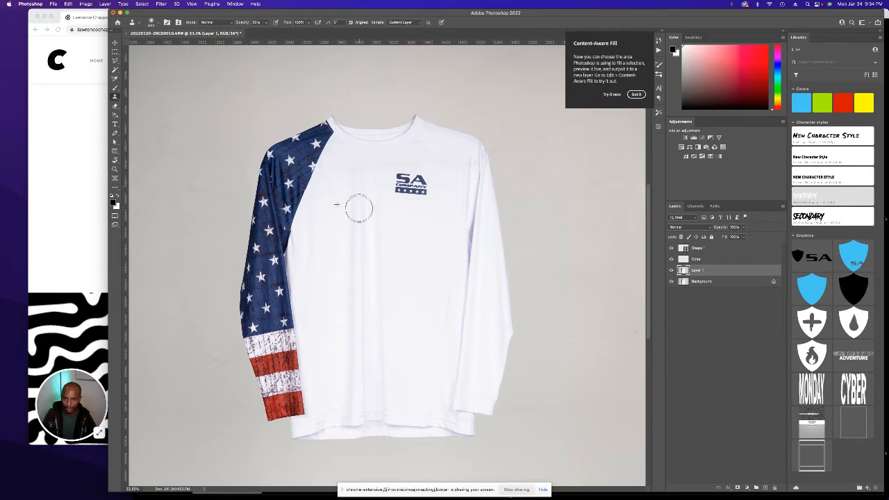
pyautogui.moveTo(359, 202); pyautogui.dragTo(354, 389)
pyautogui.moveTo(359, 159); pyautogui.dragTo(359, 317)
pyautogui.moveTo(358, 171); pyautogui.dragTo(363, 325)
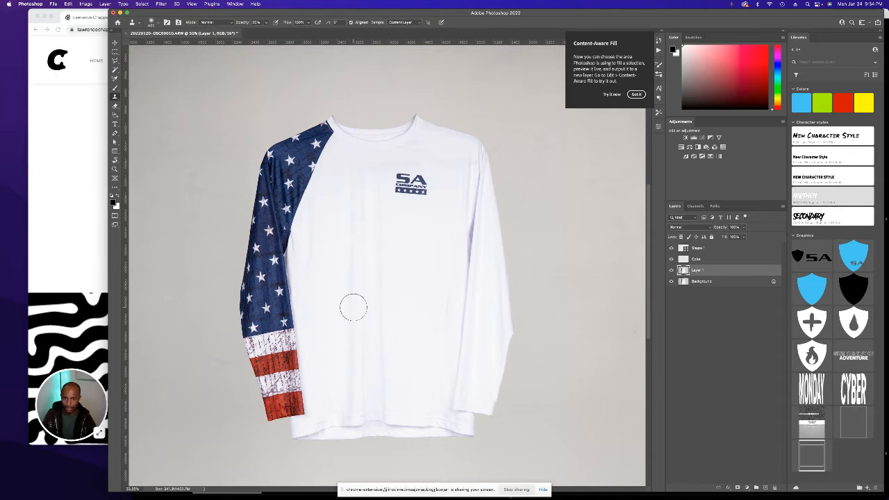
pyautogui.keyDown('alt'); pyautogui.click(397, 212); pyautogui.keyUp('alt')
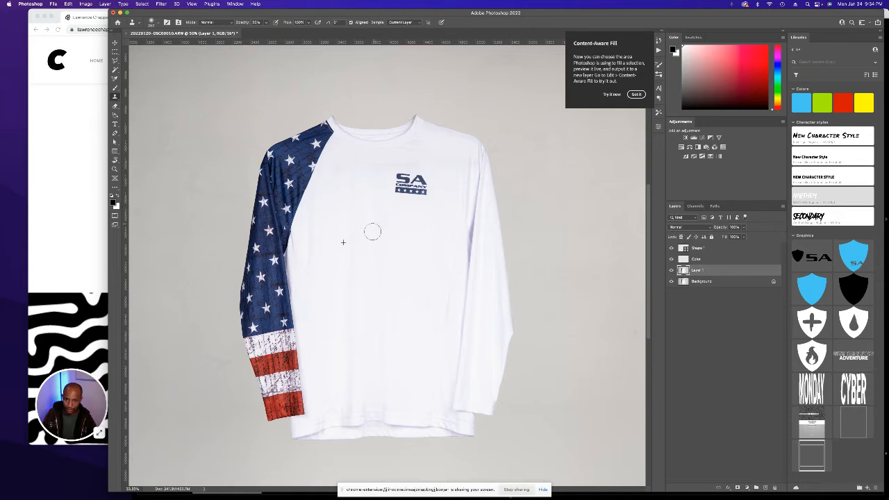
# - Clone clean white fabric over the shadowed creases along the seam beside the star-patterned sleeve
pyautogui.keyDown('alt'); pyautogui.click(329, 196); pyautogui.keyUp('alt')
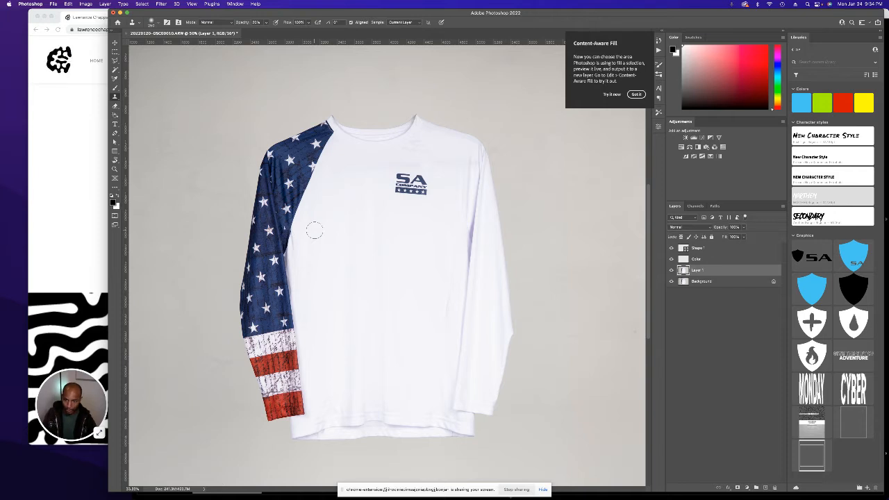
pyautogui.hscroll(2, 312, 232)
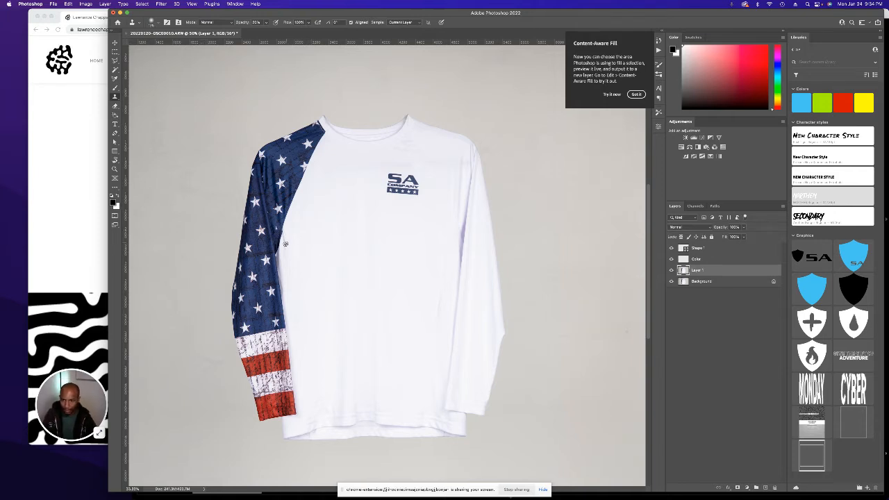
pyautogui.click(285, 243)
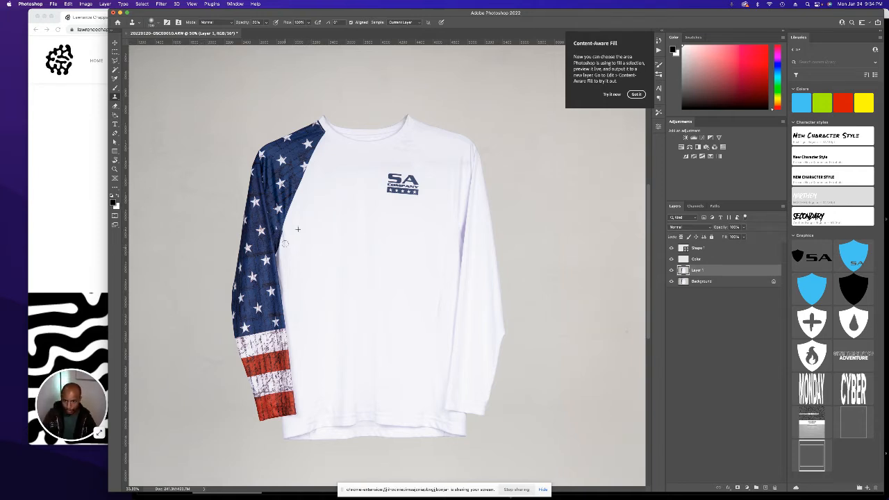
pyautogui.moveTo(284, 261); pyautogui.dragTo(284, 240)
pyautogui.hscroll(1, 348, 248)
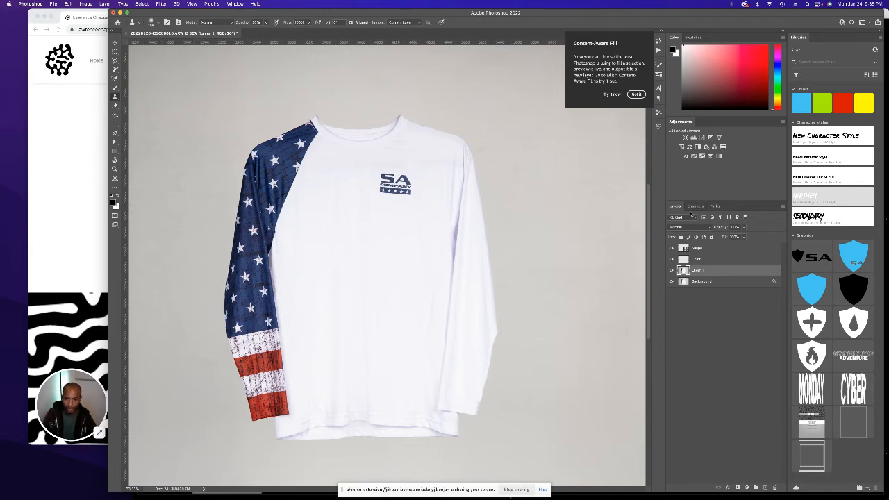
# - Compare the shirt with the original by hiding and showing Layer 1
pyautogui.click(671, 270)
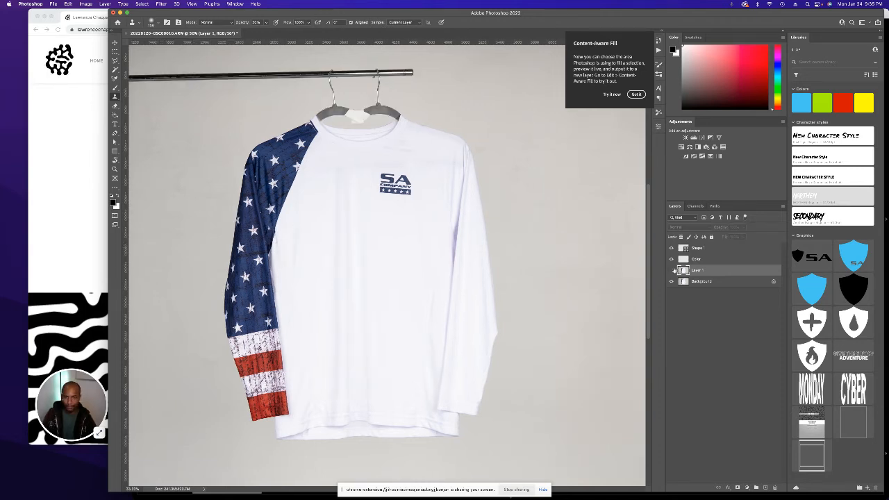
pyautogui.click(672, 270)
pyautogui.click(672, 270)
pyautogui.click(672, 270)
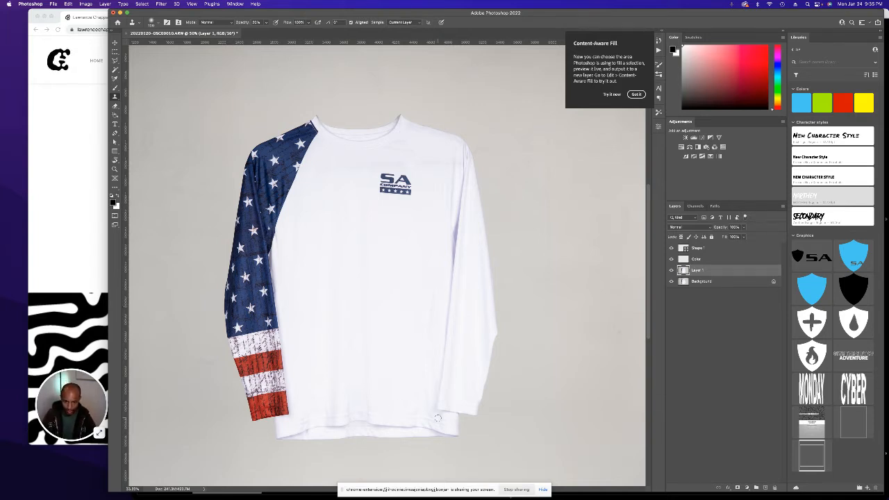
# - Clone smooth fabric over the creases just above the bottom hem near the striped cuff
pyautogui.scroll(4, 438, 417)
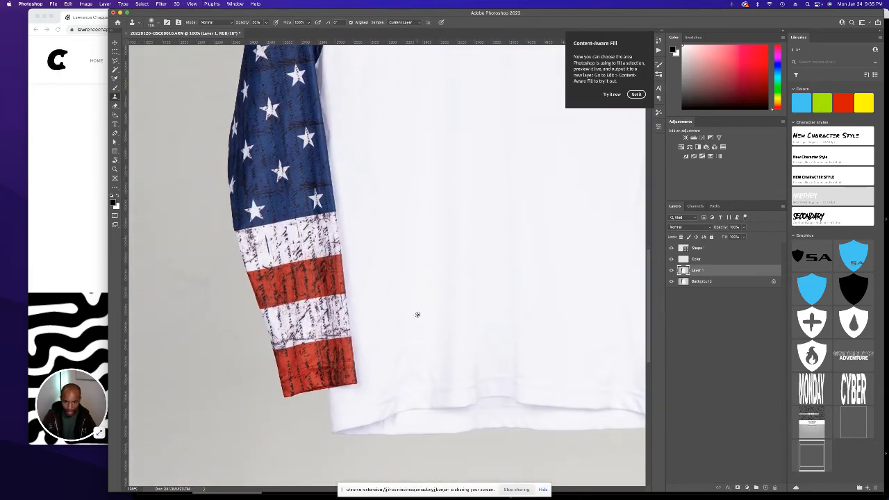
pyautogui.moveTo(396, 364)
pyautogui.mouseDown()
pyautogui.moveTo(382, 382)
pyautogui.moveTo(393, 386)
pyautogui.moveTo(383, 387)
pyautogui.moveTo(400, 360)
pyautogui.moveTo(394, 335)
pyautogui.moveTo(394, 365)
pyautogui.moveTo(408, 367)
pyautogui.moveTo(410, 313)
pyautogui.moveTo(431, 373)
pyautogui.mouseUp()
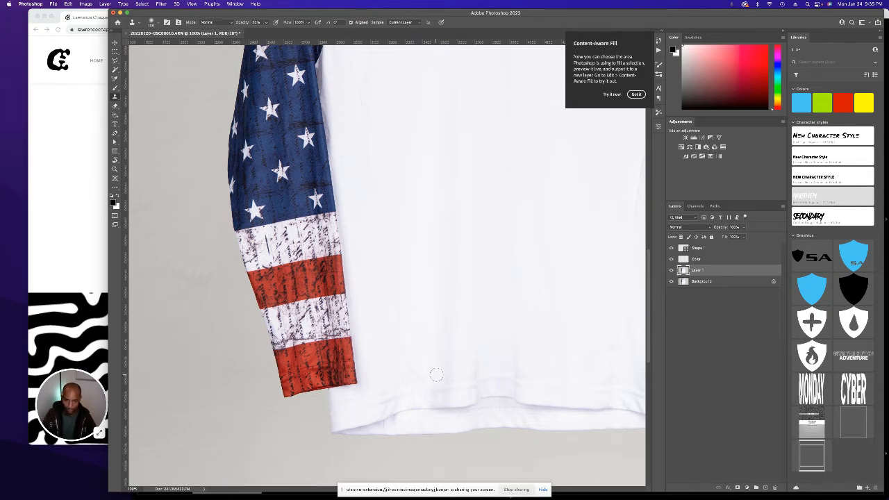
pyautogui.moveTo(436, 375)
pyautogui.mouseDown()
pyautogui.moveTo(425, 377)
pyautogui.moveTo(421, 341)
pyautogui.mouseUp()
pyautogui.moveTo(429, 373)
pyautogui.mouseDown()
pyautogui.moveTo(438, 312)
pyautogui.moveTo(396, 381)
pyautogui.mouseUp()
pyautogui.keyDown('alt'); pyautogui.click(386, 323); pyautogui.keyUp('alt')
# - Clone smooth fabric over the creases above the middle of the hem and beside the plain white sleeve
pyautogui.moveTo(530, 359); pyautogui.dragTo(337, 341)
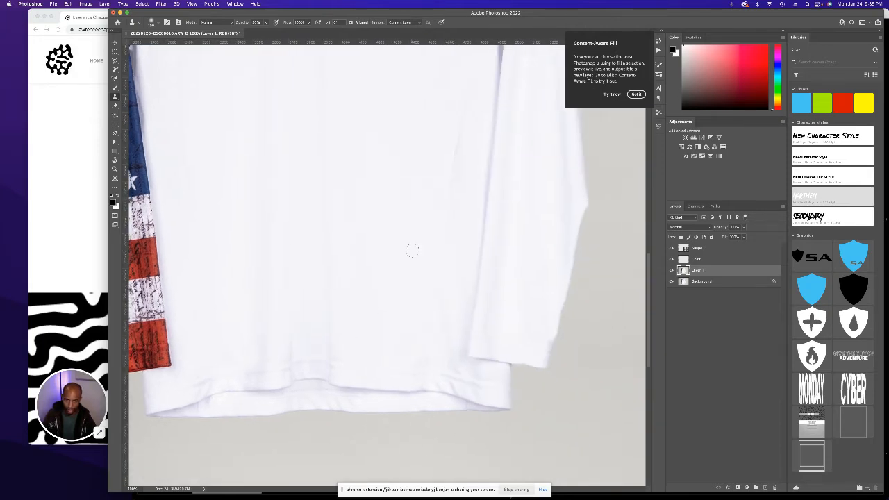
pyautogui.moveTo(421, 339)
pyautogui.mouseDown()
pyautogui.moveTo(423, 319)
pyautogui.moveTo(421, 336)
pyautogui.mouseUp()
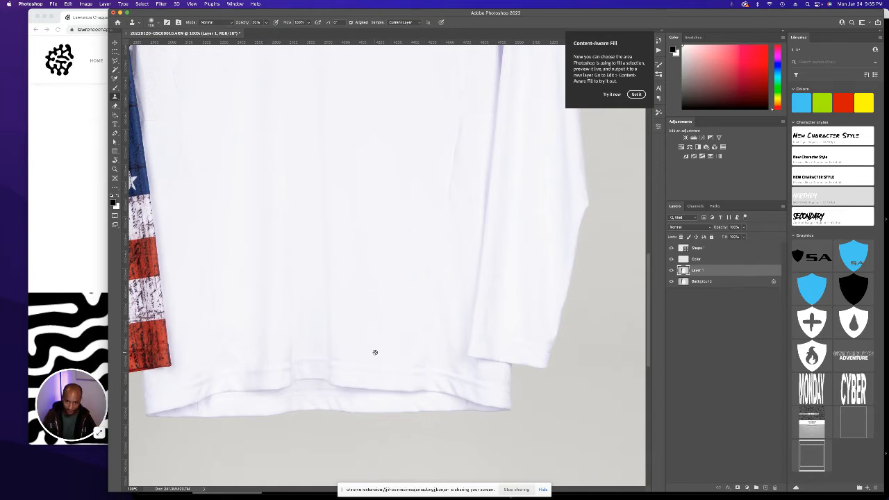
pyautogui.moveTo(416, 353)
pyautogui.mouseDown()
pyautogui.moveTo(373, 351)
pyautogui.moveTo(375, 335)
pyautogui.mouseUp()
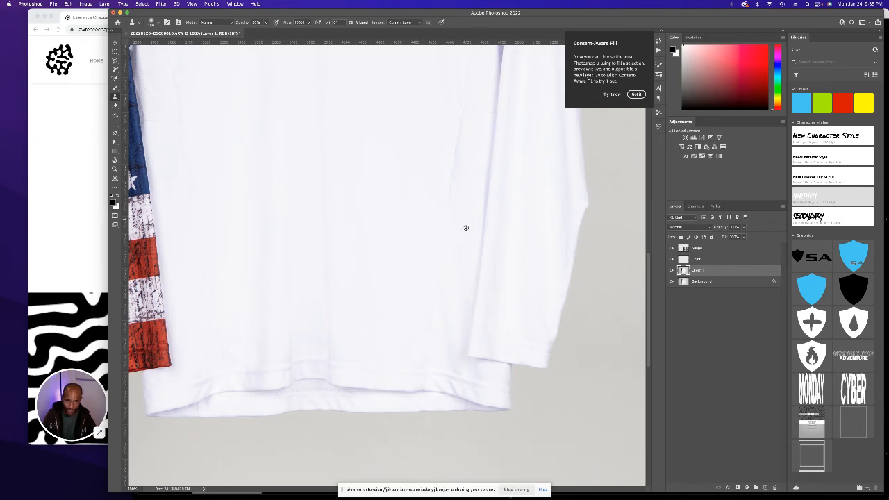
pyautogui.keyDown('alt'); pyautogui.click(453, 244); pyautogui.keyUp('alt')
pyautogui.moveTo(447, 311); pyautogui.dragTo(438, 260)
pyautogui.moveTo(447, 299)
pyautogui.mouseDown()
pyautogui.moveTo(450, 359)
pyautogui.moveTo(461, 365)
pyautogui.mouseUp()
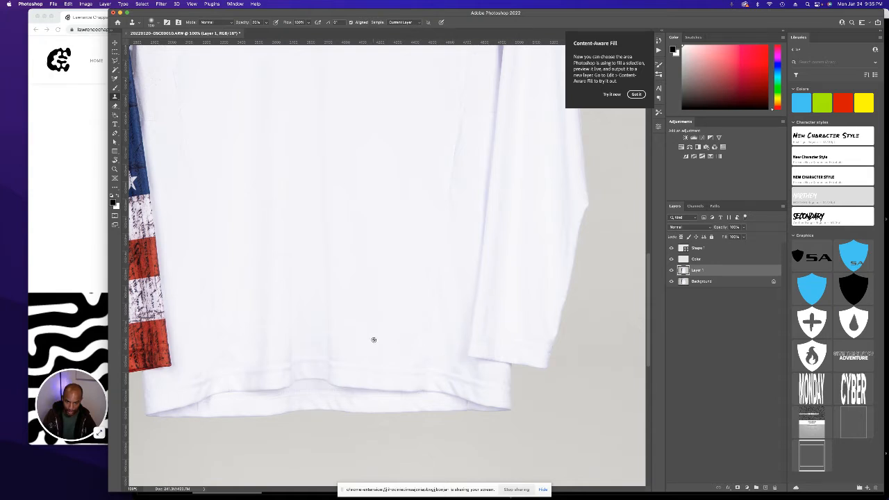
pyautogui.moveTo(430, 355)
pyautogui.mouseDown()
pyautogui.moveTo(458, 369)
pyautogui.moveTo(455, 354)
pyautogui.moveTo(460, 365)
pyautogui.moveTo(450, 365)
pyautogui.mouseUp()
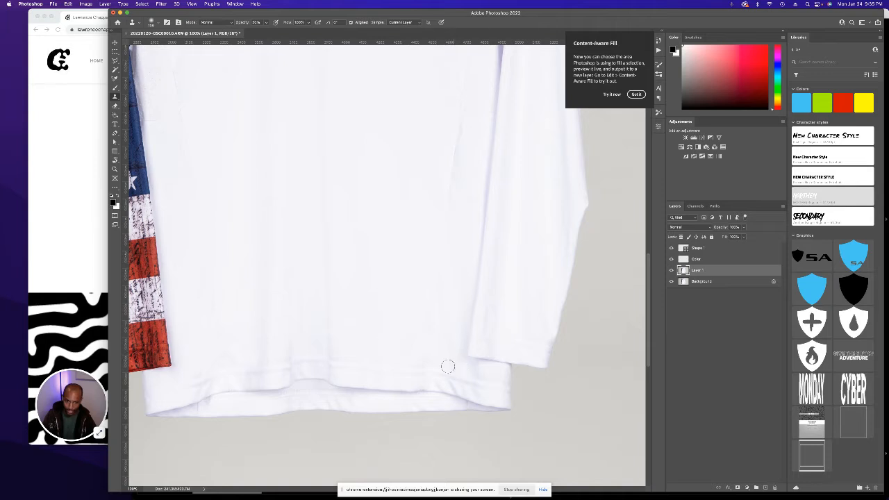
pyautogui.moveTo(447, 291); pyautogui.dragTo(446, 283)
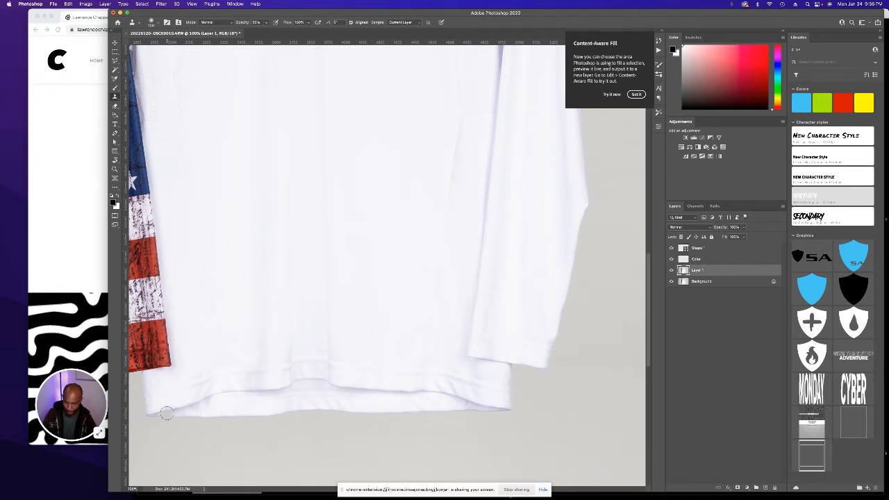
# - Review the whole shirt, then examine the lower body and bottom hem up close
pyautogui.press('v')
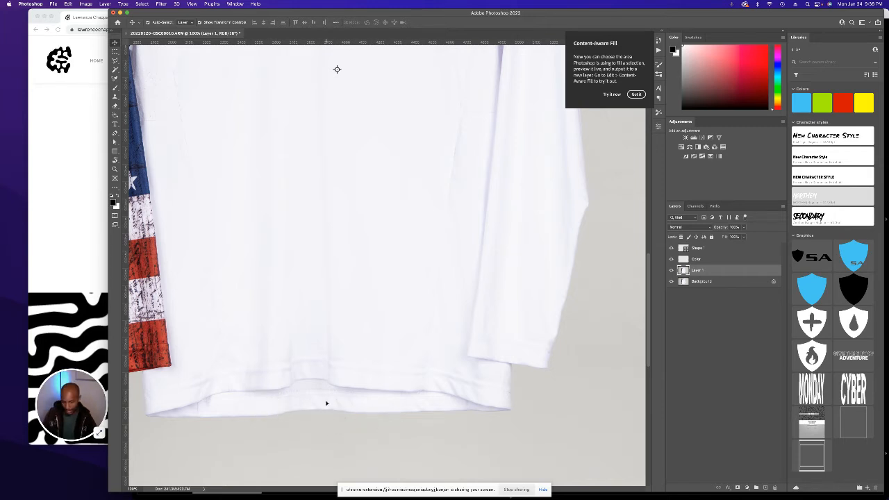
pyautogui.press('super+0')
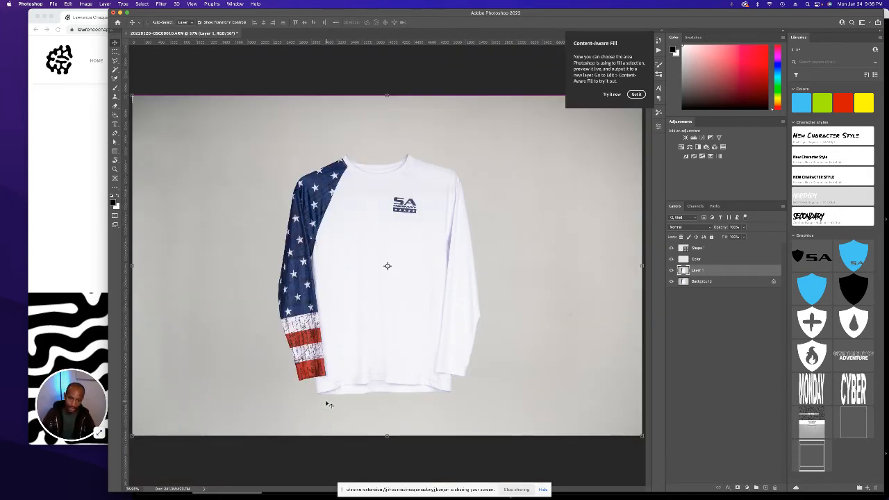
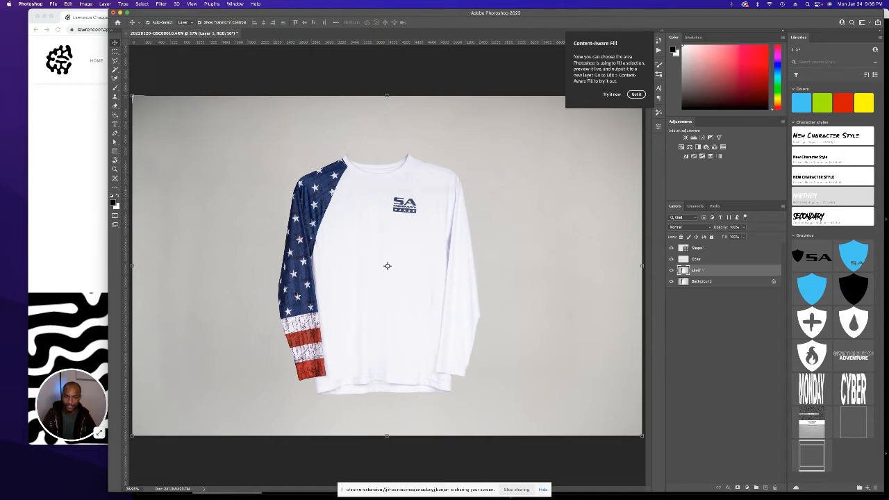
pyautogui.press('super+equal')
pyautogui.press('super+equal')
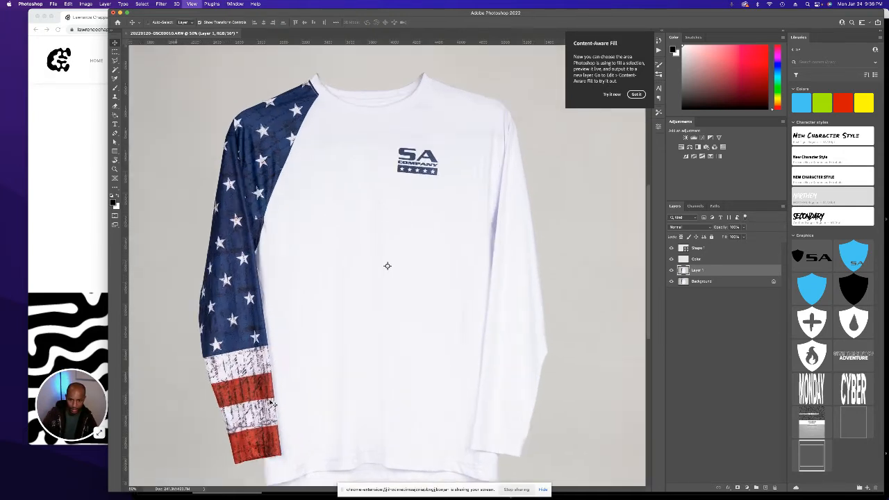
pyautogui.scroll(-5, 302, 375)
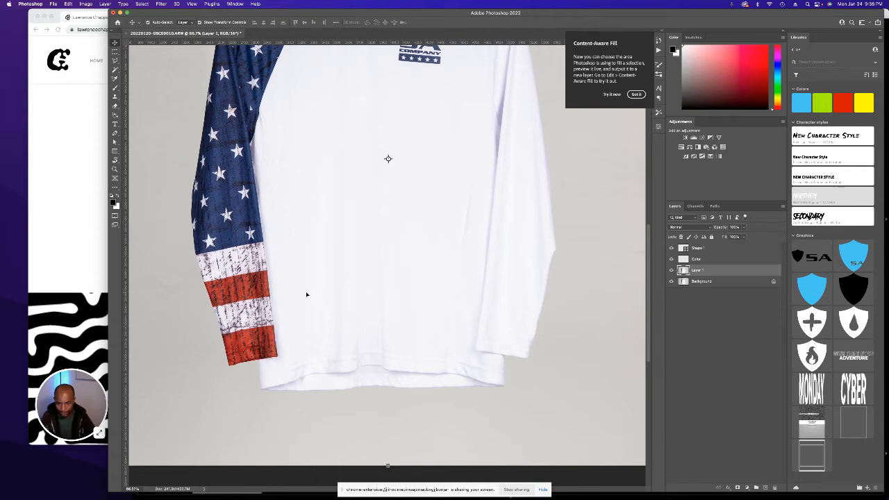
pyautogui.press('super+equal')
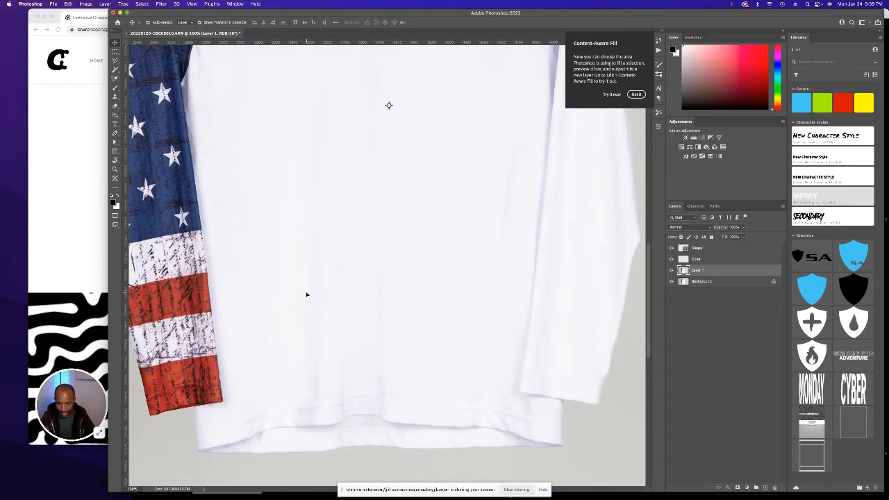
pyautogui.scroll(-2, 277, 333)
pyautogui.press('super+equal')
pyautogui.press('super+equal')
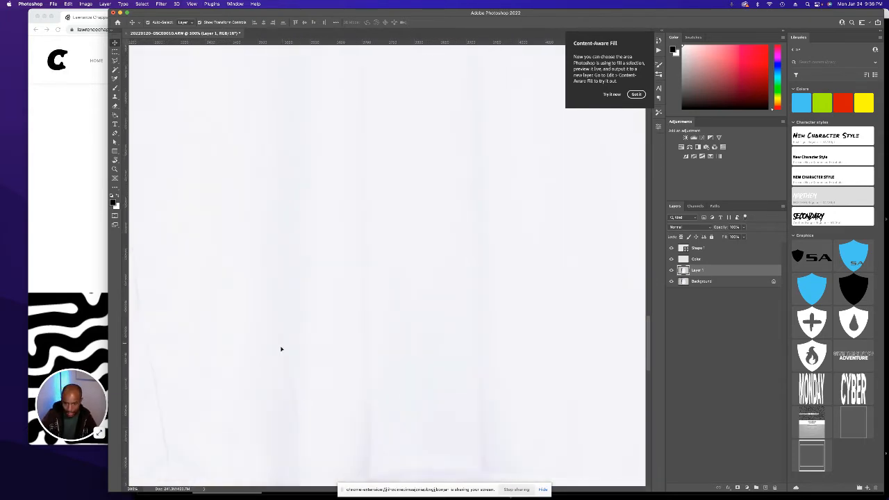
pyautogui.scroll(-3, 280, 381)
pyautogui.press('super+minus')
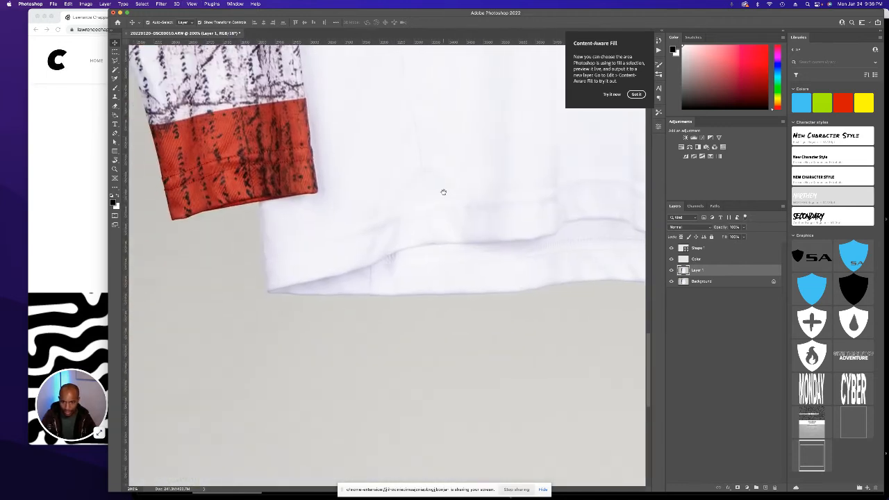
# - Start a Pen shape at the hem corner below the striped cuff and trace the front hem's lower edge toward the middle
pyautogui.press('p')
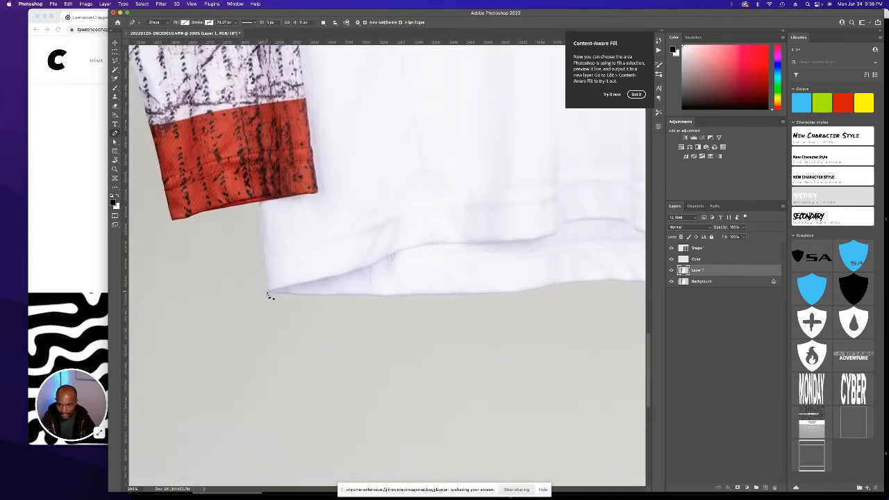
pyautogui.click(267, 293)
pyautogui.click(275, 288)
pyautogui.click(298, 285)
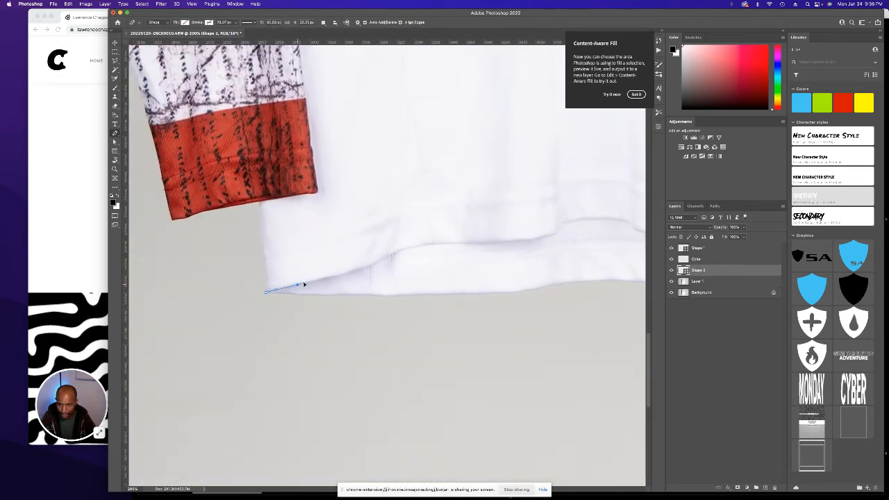
pyautogui.click(339, 276)
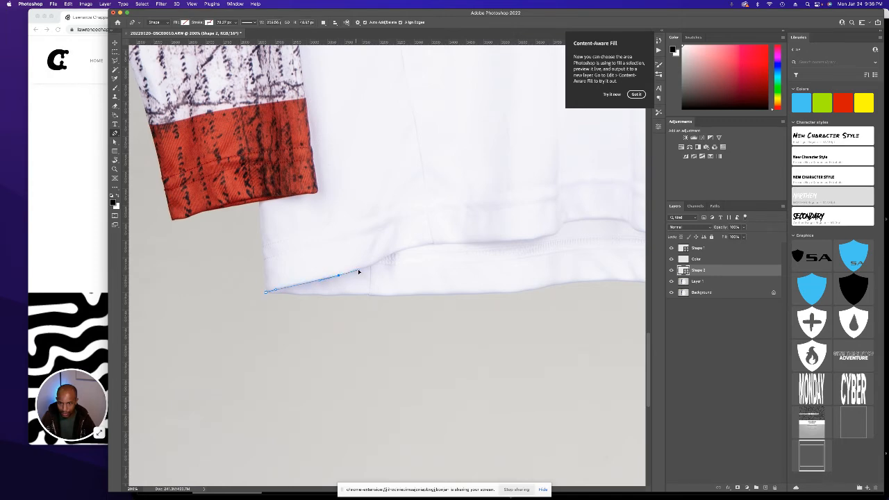
pyautogui.click(361, 272)
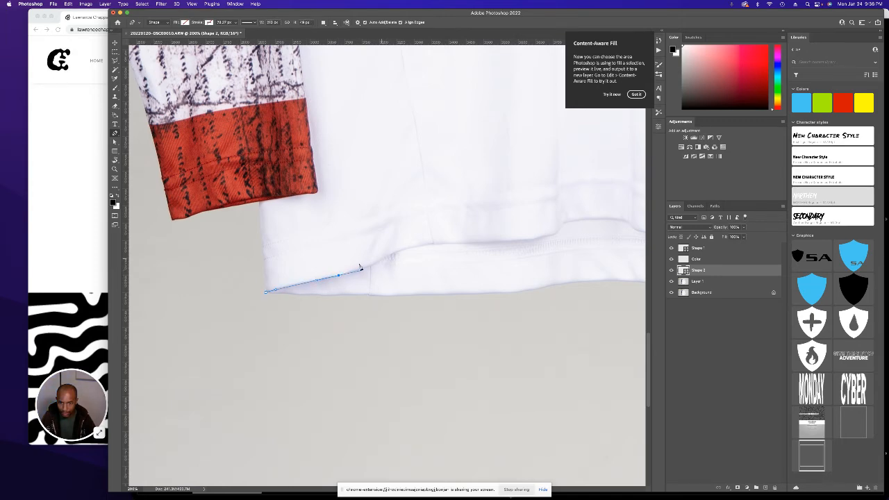
pyautogui.click(381, 259)
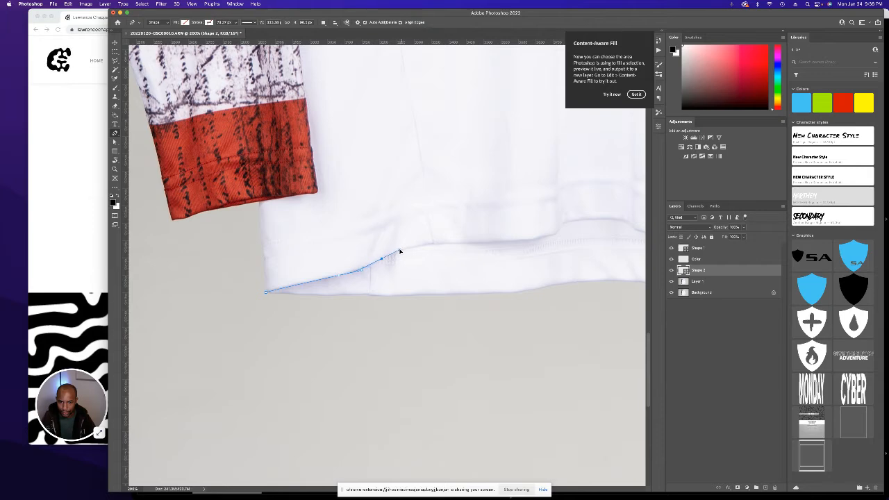
pyautogui.click(393, 253)
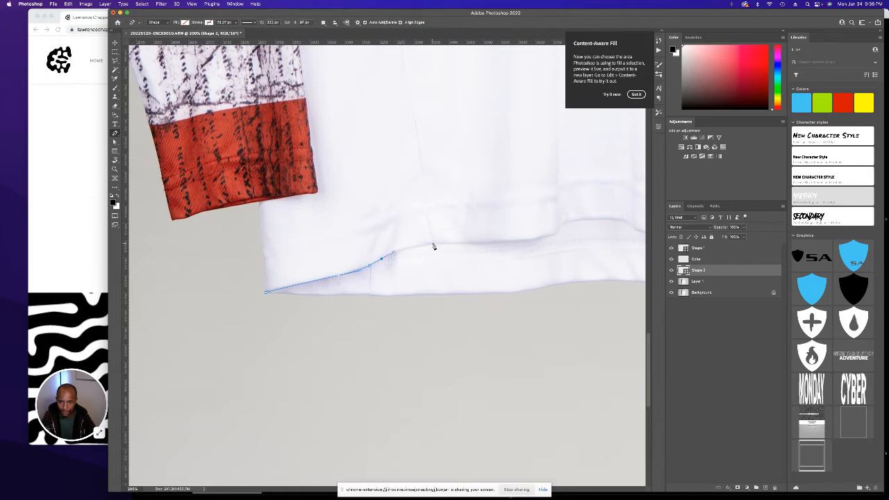
# - Continue the Pen outline along the front hem's curved edge to the hem corner below the plain white sleeve
pyautogui.moveTo(430, 244); pyautogui.dragTo(218, 276)
pyautogui.press('super+z')
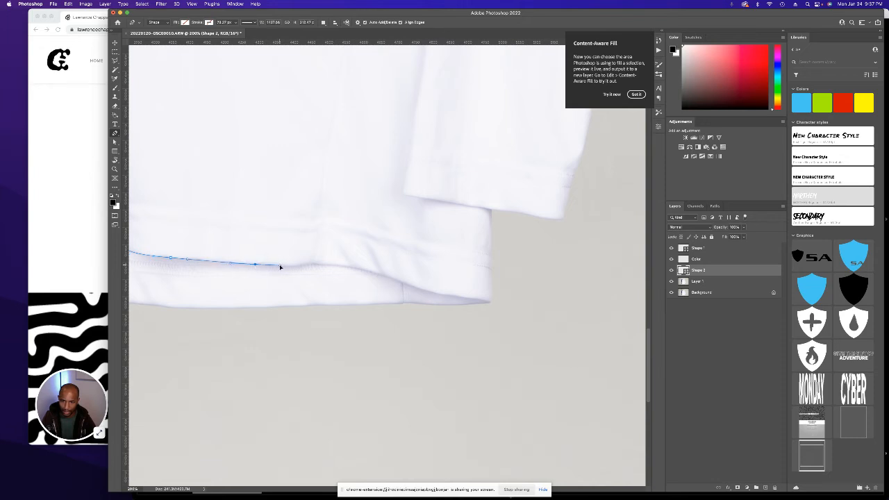
pyautogui.moveTo(308, 265); pyautogui.dragTo(428, 296)
pyautogui.hscroll(3, 360, 269)
pyautogui.click(421, 293)
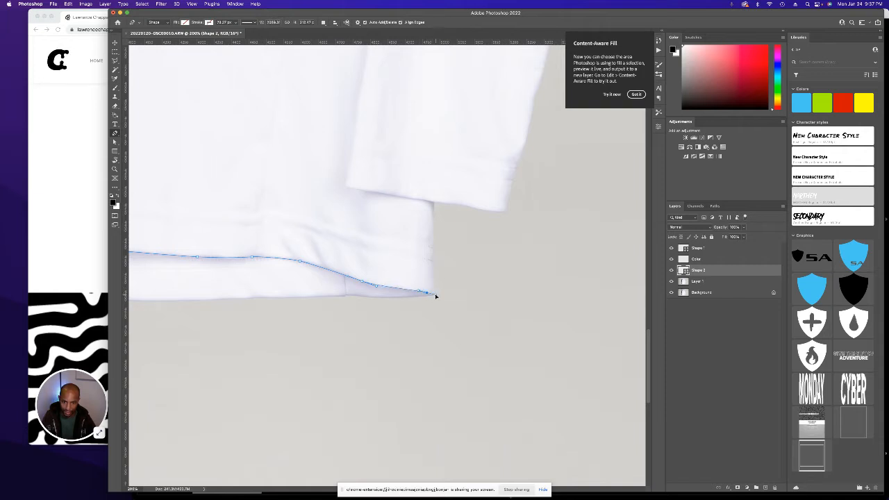
pyautogui.click(436, 296)
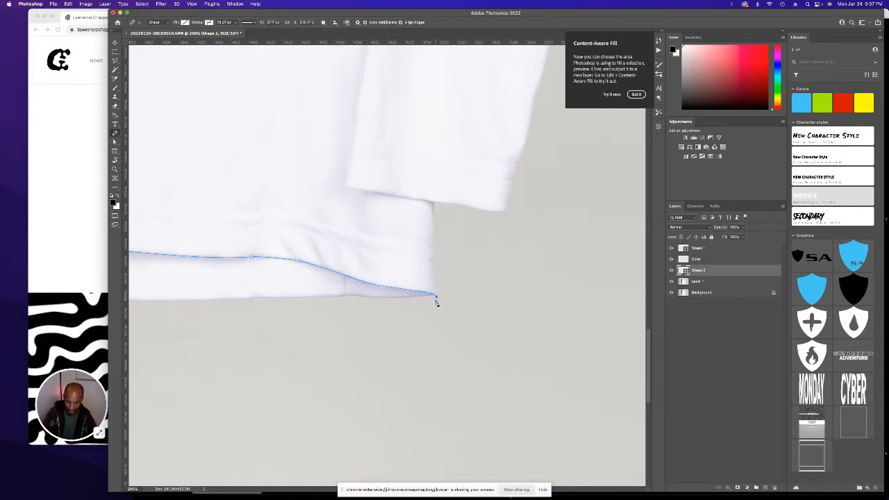
# - Close the Pen outline around the exposed back hem by running it across the background below the shirt
pyautogui.press('super+minus')
pyautogui.moveTo(407, 307); pyautogui.dragTo(501, 309)
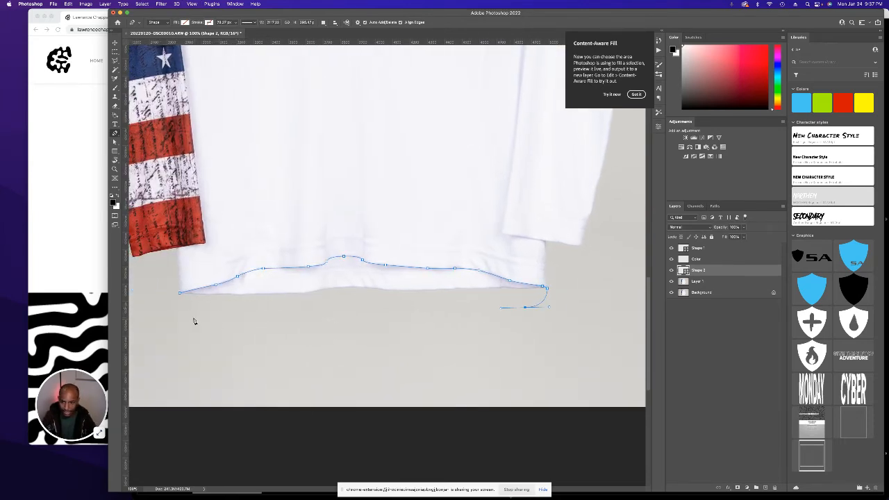
pyautogui.moveTo(184, 307); pyautogui.dragTo(170, 304)
pyautogui.click(180, 296)
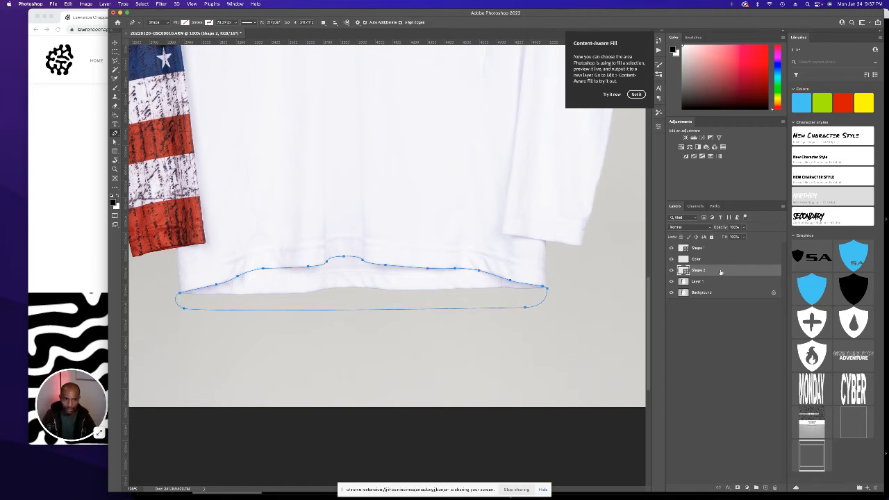
# - Bring the hem shape layer to the top of the layer stack and rename it "Bottom of shirt"
pyautogui.press('super+shift+bracketright')
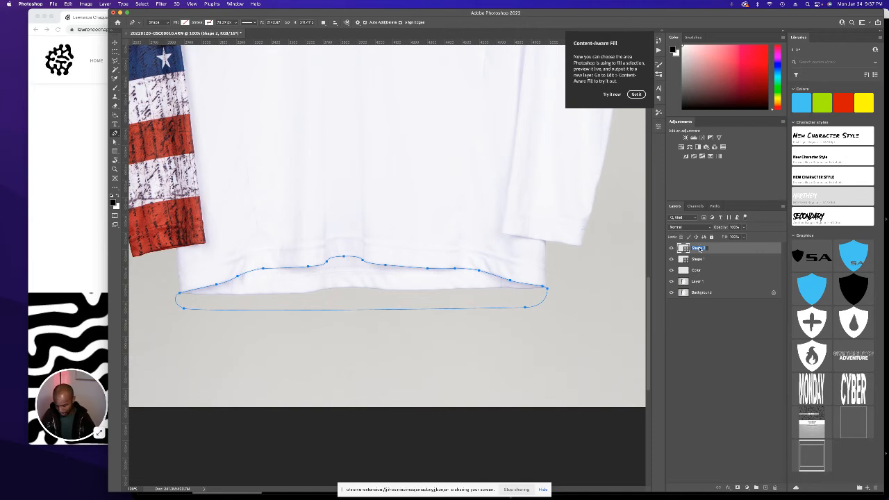
pyautogui.write('Bottom')
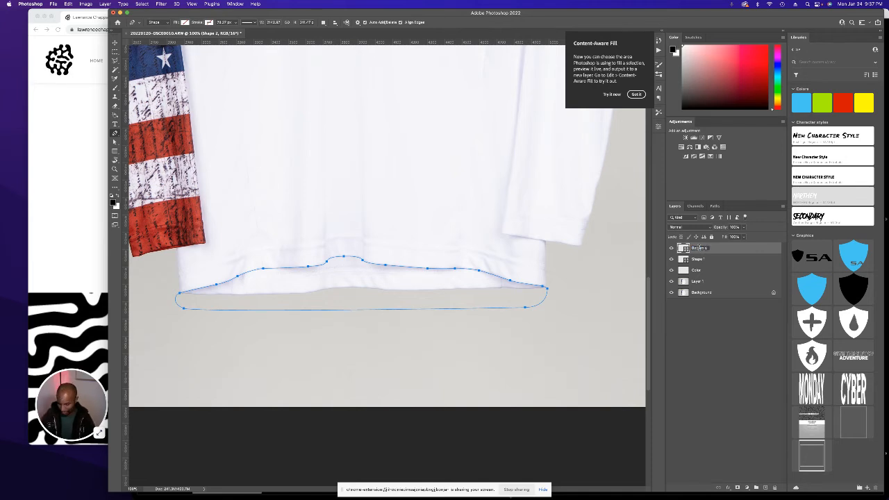
pyautogui.write(' of shirt')
pyautogui.press('Return')
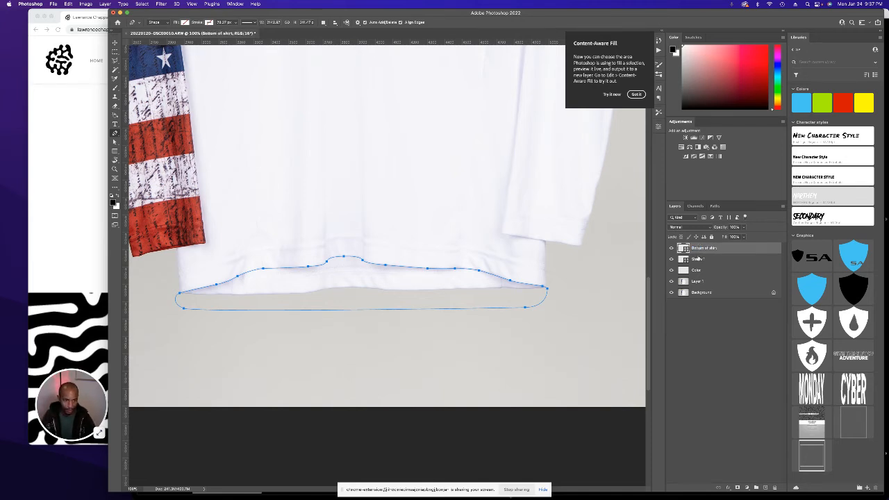
# - Rename the Shape 1 layer as "Neck"
pyautogui.doubleClick(698, 258)
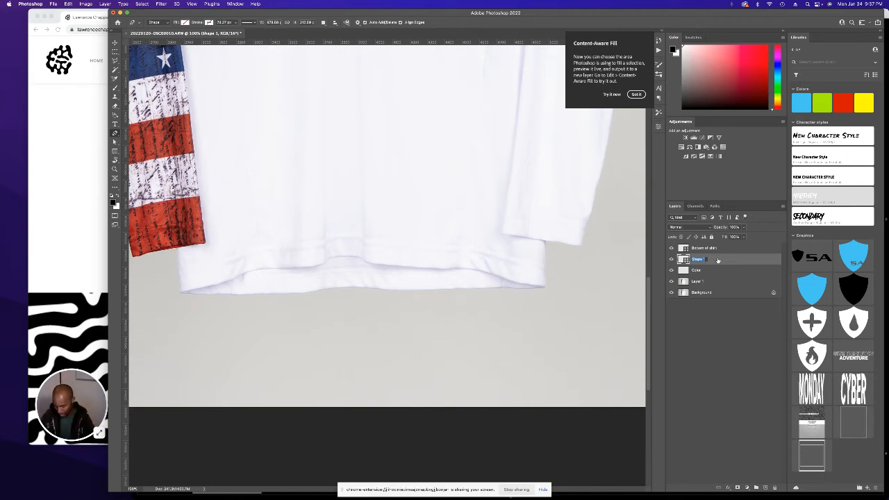
pyautogui.write('Red')
pyautogui.press('Return')
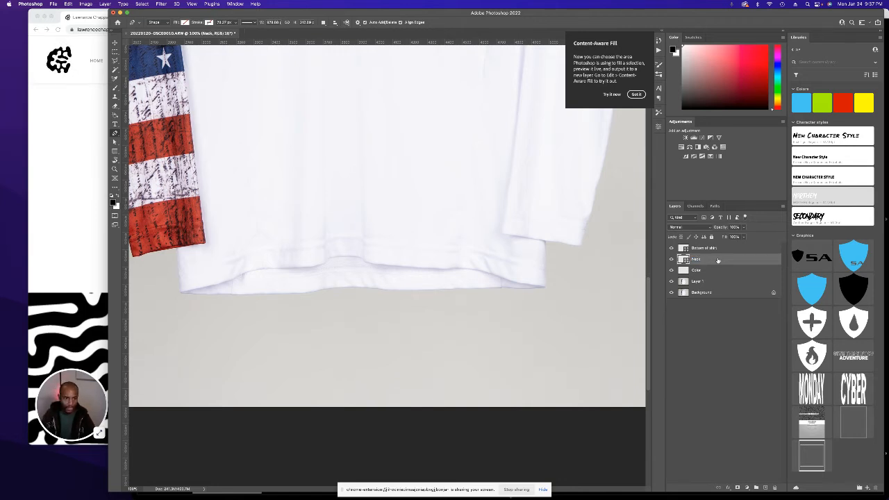
# - Load the "Bottom of shirt" shape as a selection and make Layer 1 active for the Clone Stamp
pyautogui.keyDown('super'); pyautogui.click(685, 248); pyautogui.keyUp('super')
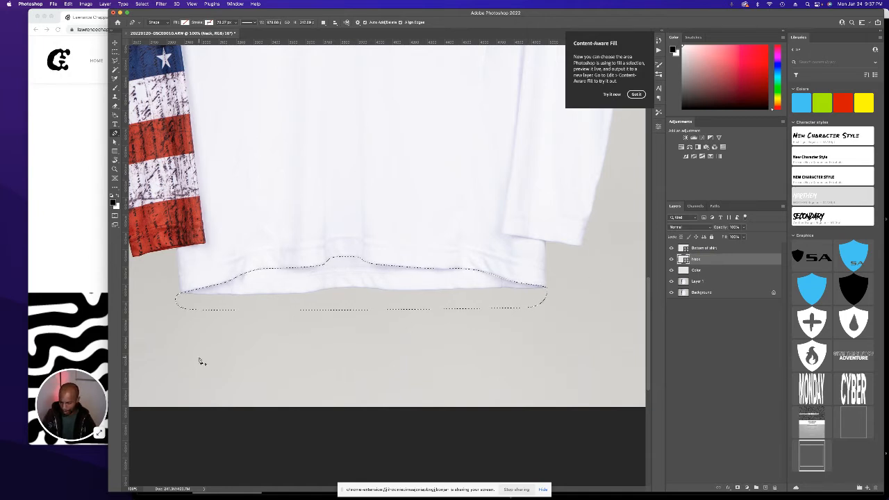
pyautogui.press('s')
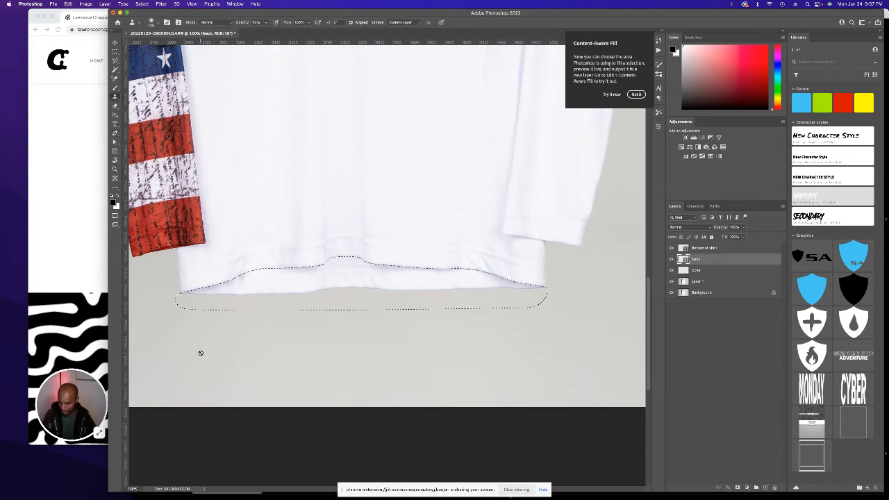
pyautogui.click(682, 281)
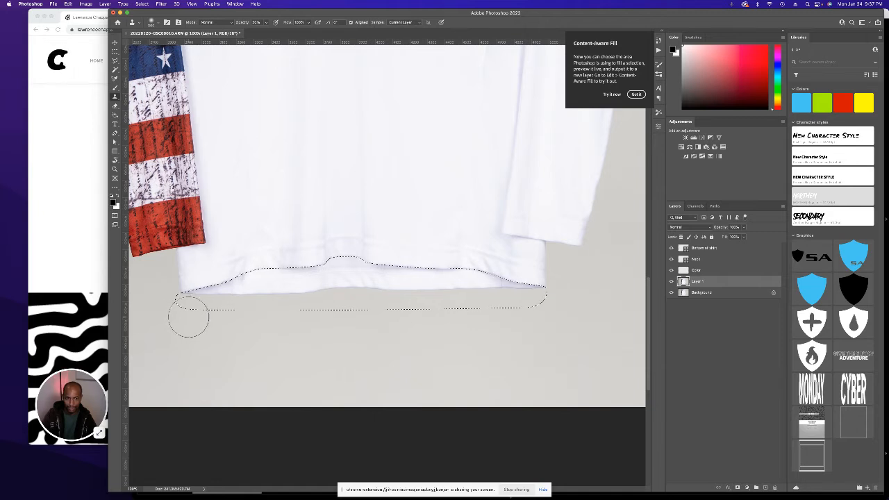
# - Clone the grey background over the exposed back hem inside the selection on Layer 1, and deselect
pyautogui.press(']')
pyautogui.press(']')
pyautogui.press(']')
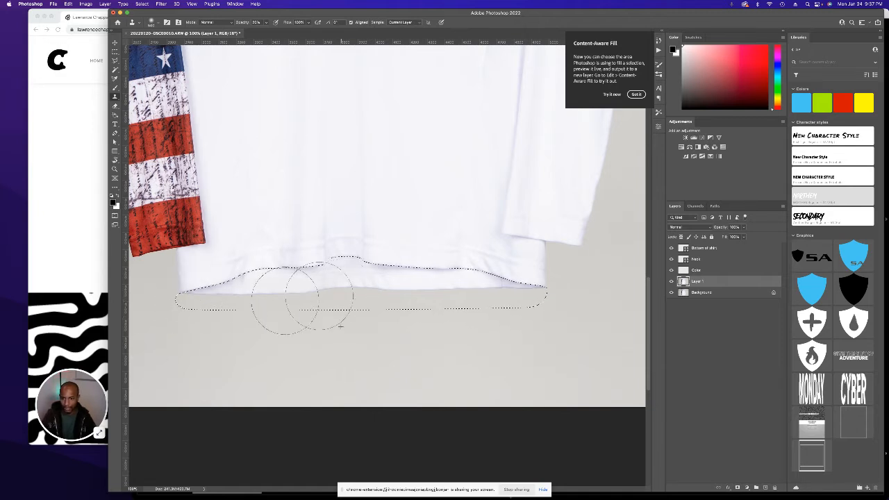
pyautogui.press('[')
pyautogui.press('[')
pyautogui.press('[')
pyautogui.press('[')
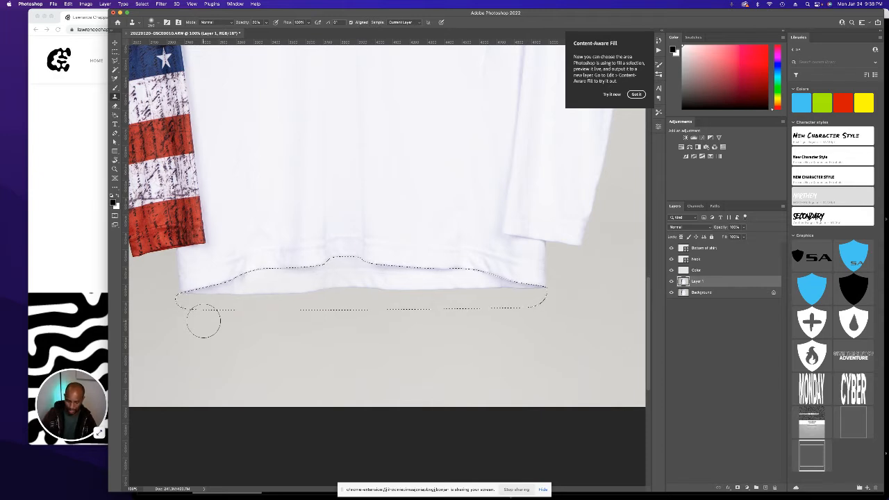
pyautogui.press('0')
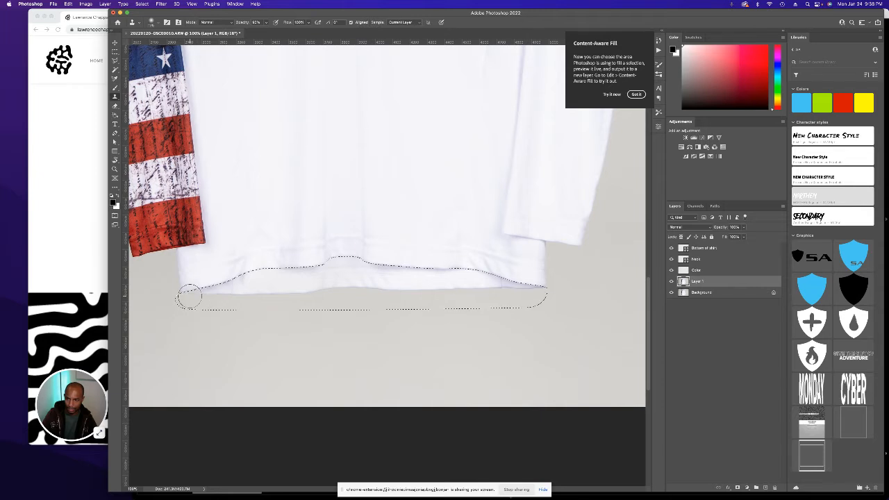
pyautogui.moveTo(188, 298)
pyautogui.mouseDown()
pyautogui.moveTo(294, 287)
pyautogui.moveTo(557, 288)
pyautogui.moveTo(354, 279)
pyautogui.moveTo(173, 297)
pyautogui.moveTo(303, 264)
pyautogui.moveTo(364, 263)
pyautogui.moveTo(500, 281)
pyautogui.moveTo(414, 278)
pyautogui.moveTo(150, 296)
pyautogui.moveTo(584, 317)
pyautogui.moveTo(583, 303)
pyautogui.moveTo(533, 293)
pyautogui.moveTo(534, 316)
pyautogui.moveTo(190, 312)
pyautogui.moveTo(606, 343)
pyautogui.mouseUp()
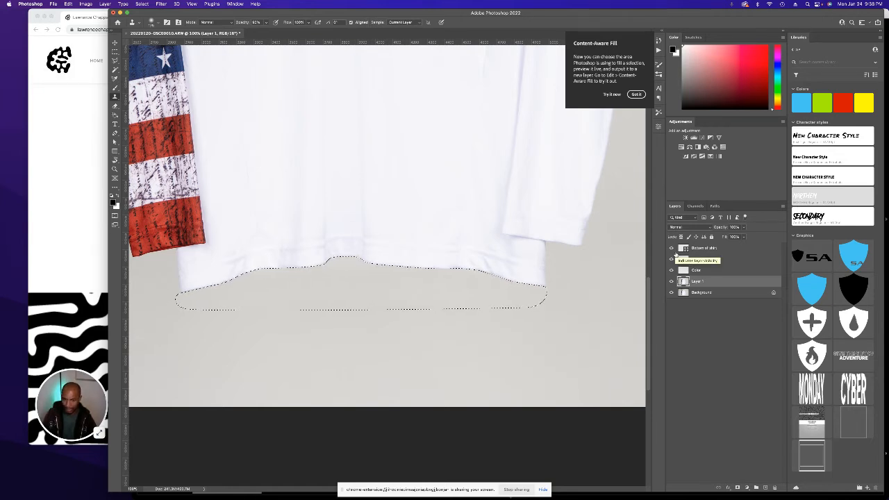
pyautogui.press('super+d')
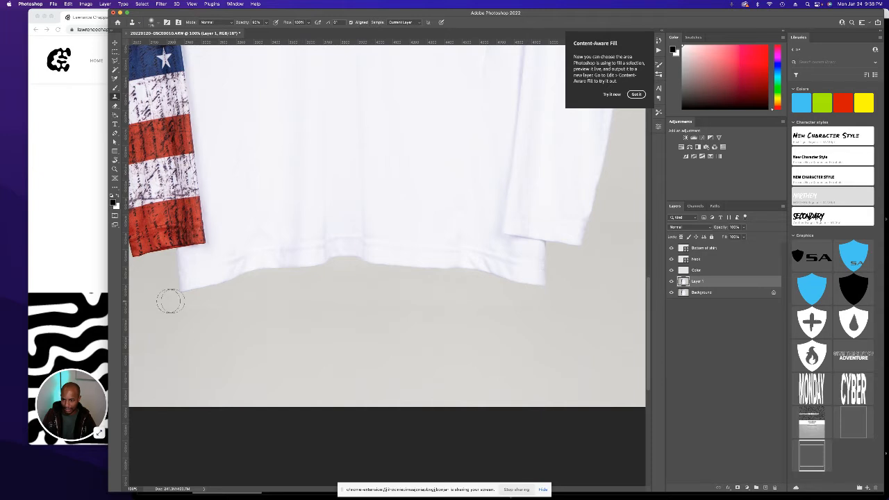
# - Heal the background patch at the hem corner below the striped cuff with the Spot Healing Brush on Layer 1
pyautogui.press('super+equal')
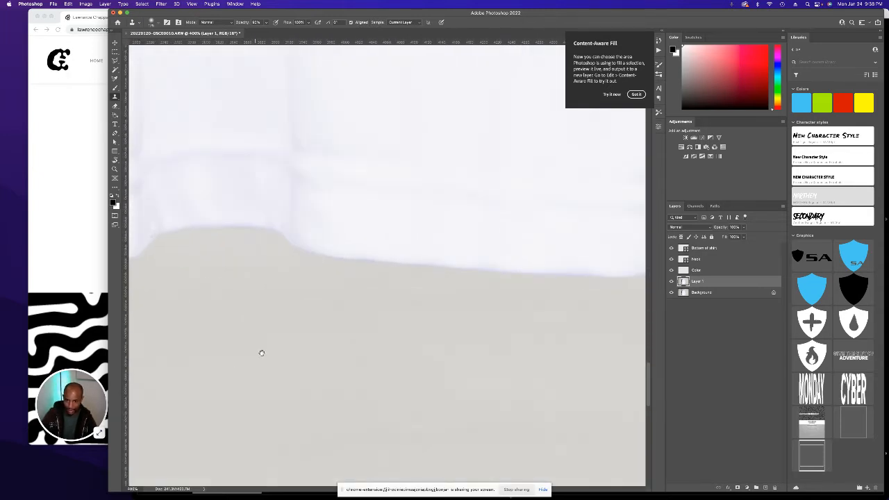
pyautogui.press('super+equal')
pyautogui.hscroll(-3, 496, 266)
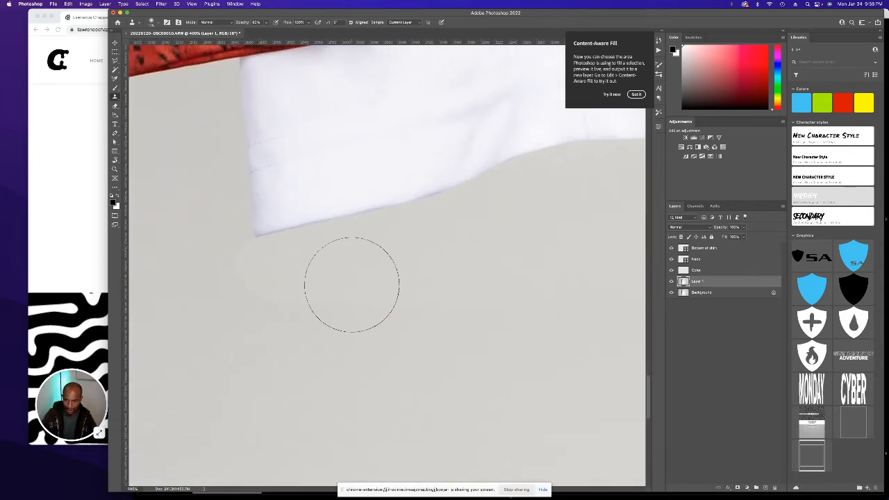
pyautogui.press('j')
pyautogui.press('[')
pyautogui.press('[')
pyautogui.press('[')
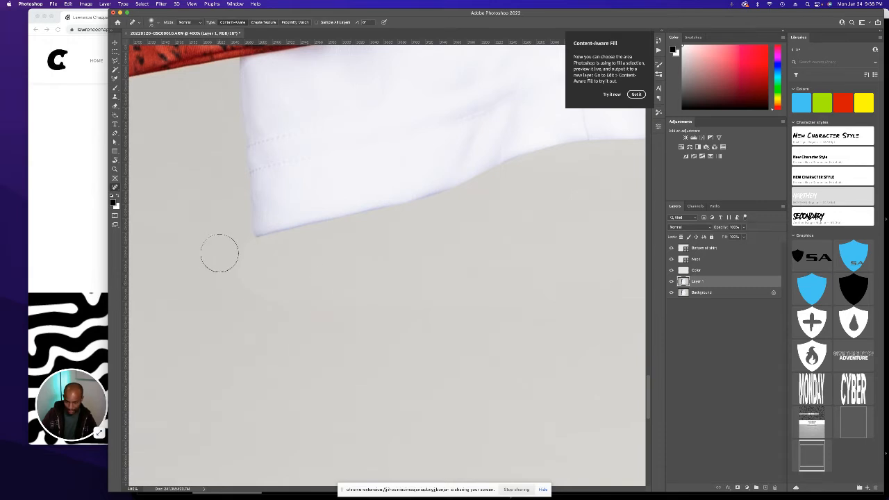
pyautogui.moveTo(239, 249); pyautogui.dragTo(129, 270)
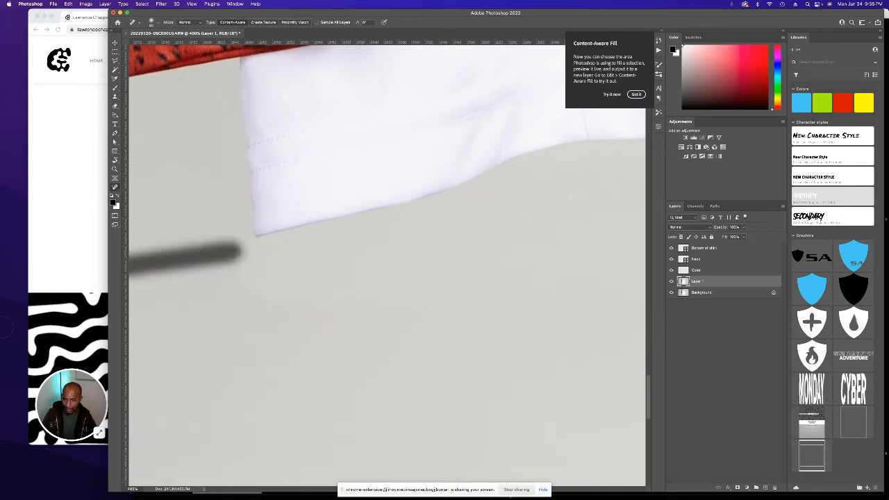
pyautogui.moveTo(238, 248)
pyautogui.mouseDown()
pyautogui.moveTo(277, 294)
pyautogui.moveTo(334, 304)
pyautogui.mouseUp()
pyautogui.click(247, 249)
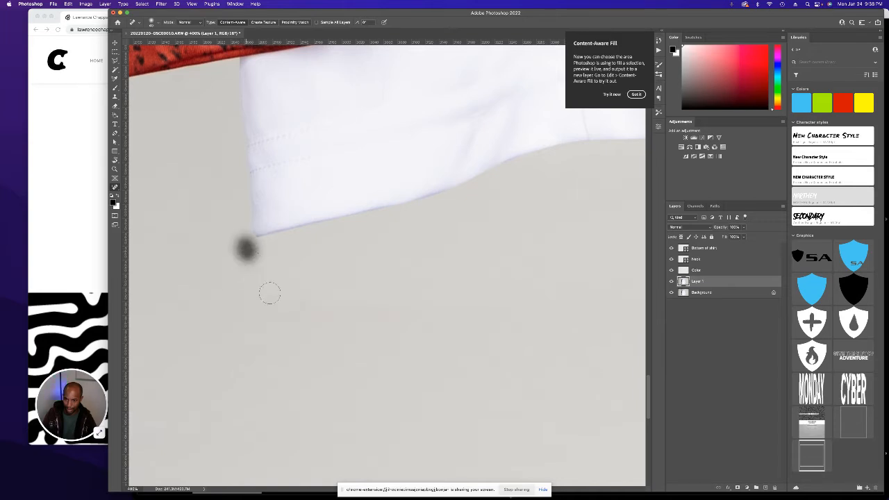
# - Heal the remaining cloning marks in the grey background farther below the same hem corner
pyautogui.click(343, 308)
pyautogui.keyDown('shift'); pyautogui.click(587, 308); pyautogui.keyUp('shift')
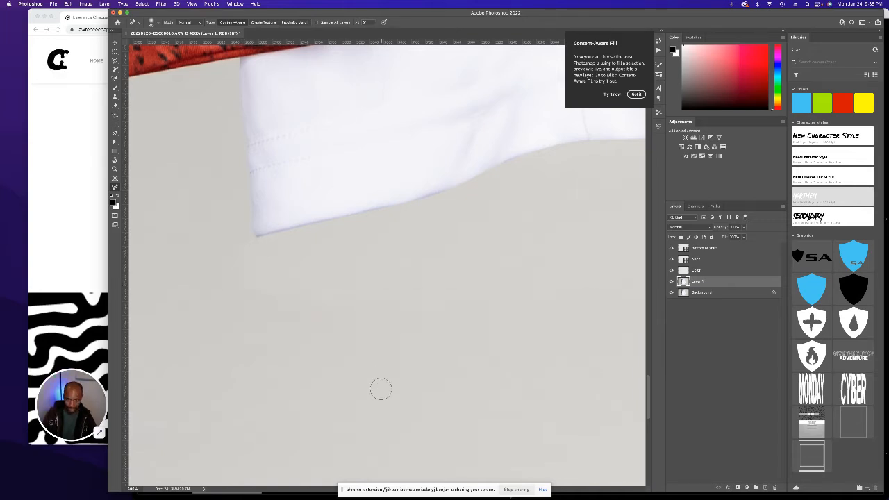
pyautogui.click(253, 242)
pyautogui.click(256, 290)
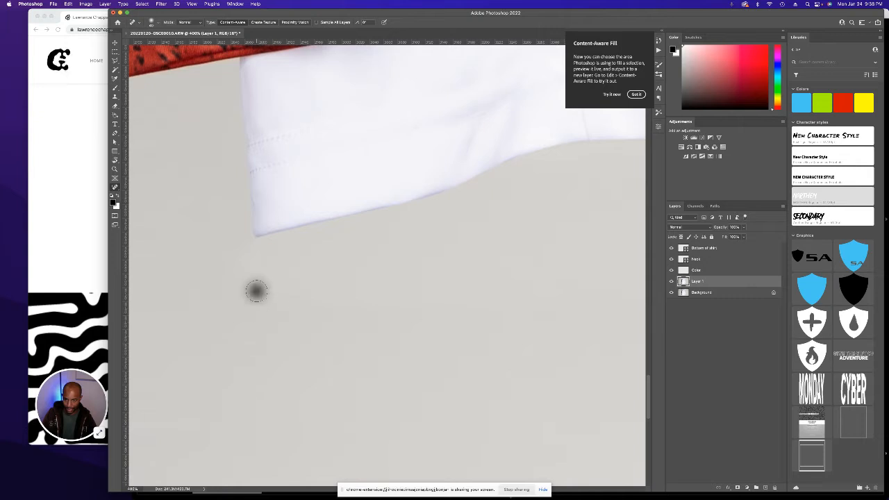
pyautogui.moveTo(288, 307)
pyautogui.mouseDown()
pyautogui.moveTo(341, 307)
pyautogui.moveTo(239, 307)
pyautogui.mouseUp()
# - Compare the whole shirt before and after retouching by toggling the visibility of Layer 1
pyautogui.press('super+0')
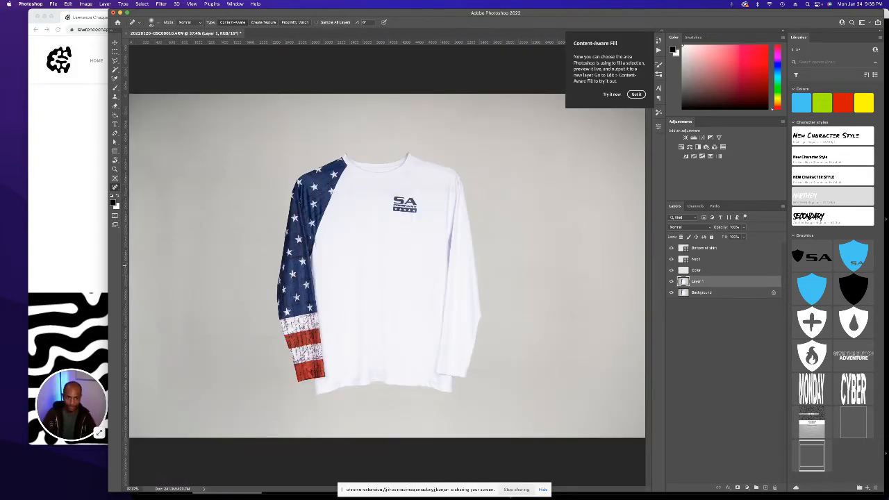
pyautogui.click(671, 281)
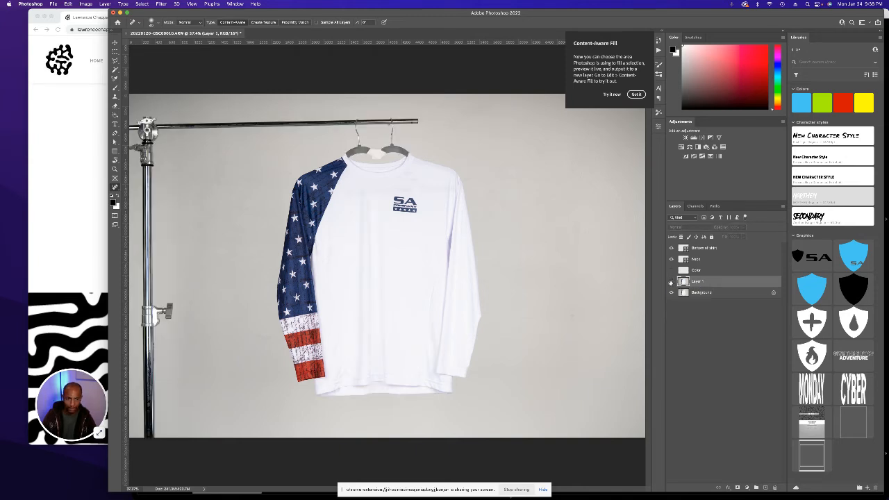
pyautogui.click(670, 280)
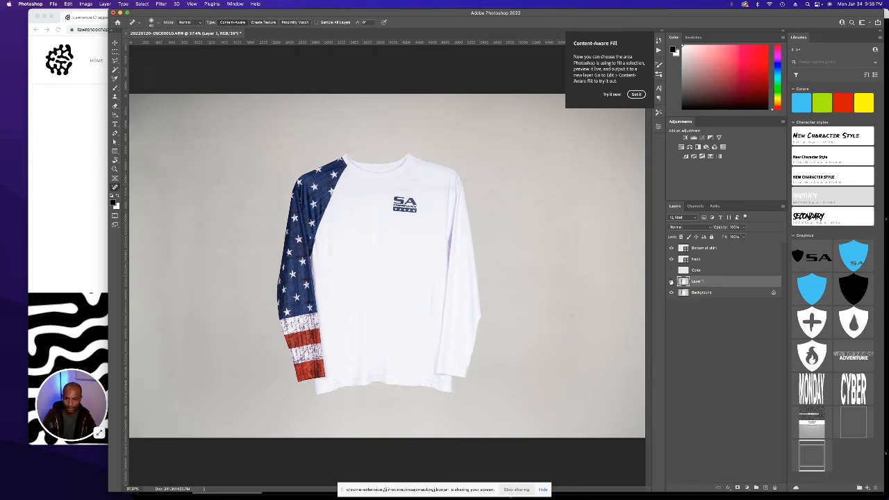
pyautogui.click(671, 281)
pyautogui.click(671, 281)
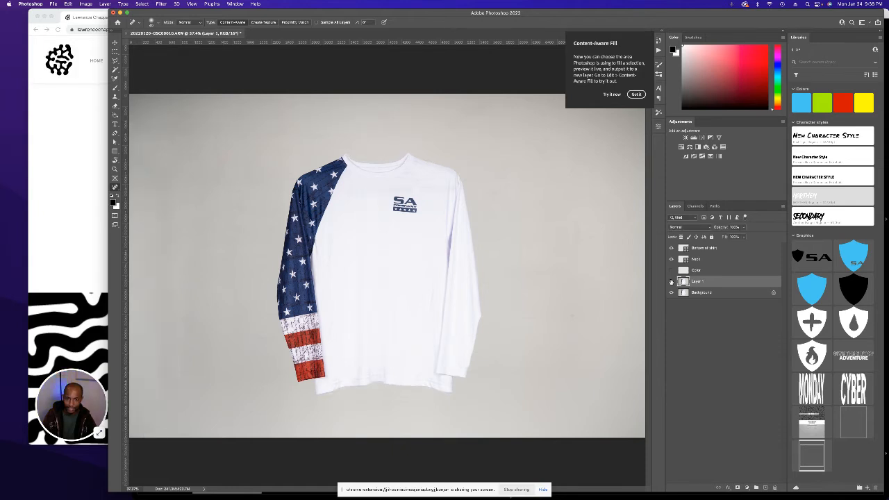
pyautogui.click(671, 281)
pyautogui.click(671, 281)
pyautogui.click(671, 280)
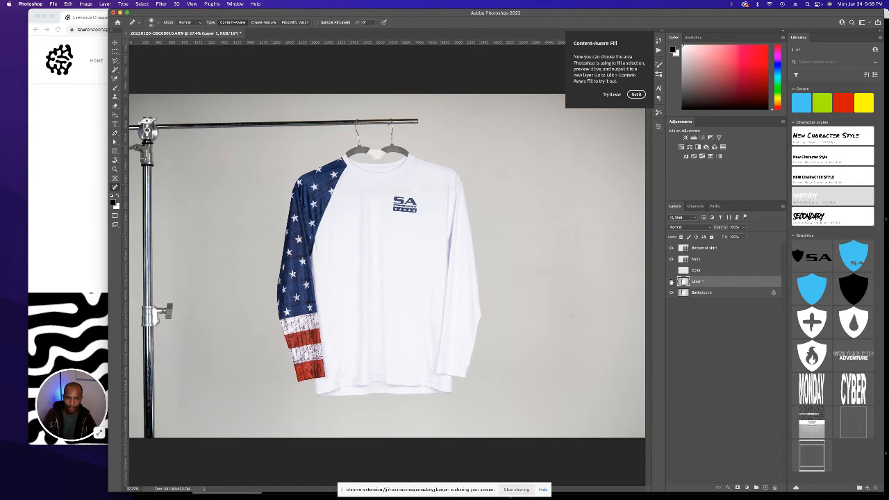
pyautogui.click(671, 280)
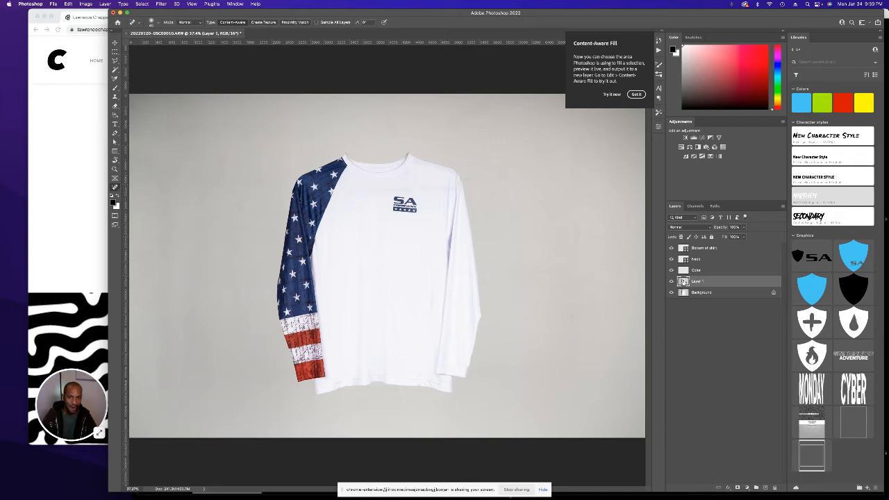
# - Group all layers from Layer 1 up to "Bottom of shirt", leaving out Background, and rename the group
pyautogui.keyDown('shift'); pyautogui.click(685, 249); pyautogui.keyUp('shift')
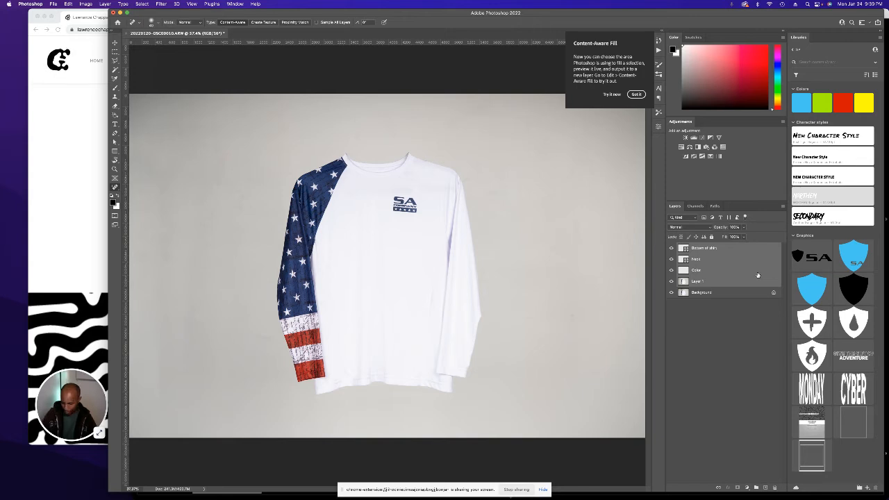
pyautogui.press('super+g')
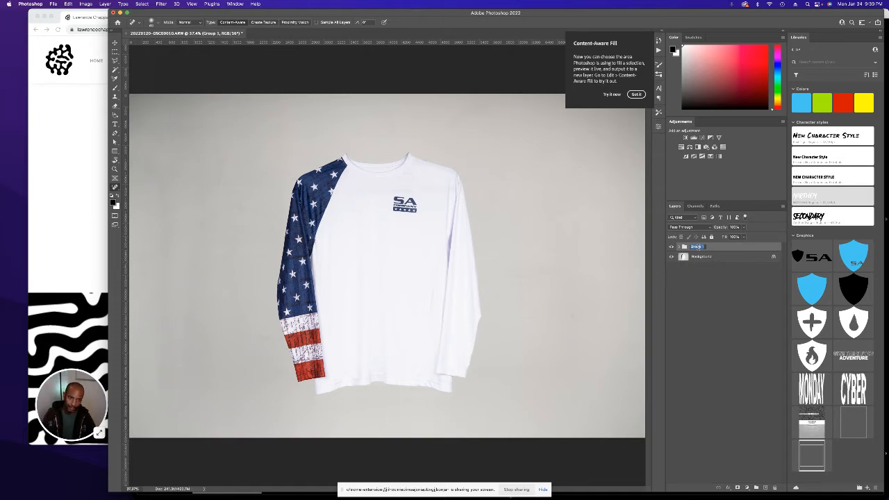
pyautogui.write('Tee')
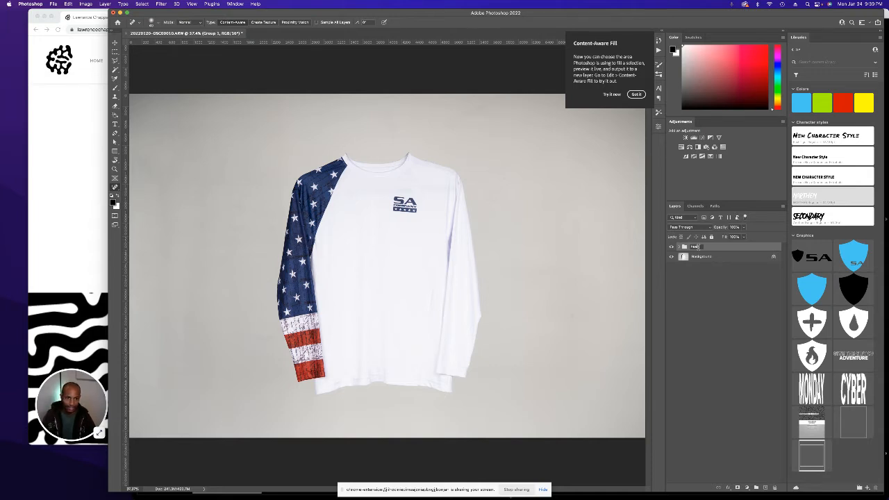
pyautogui.press('Return')
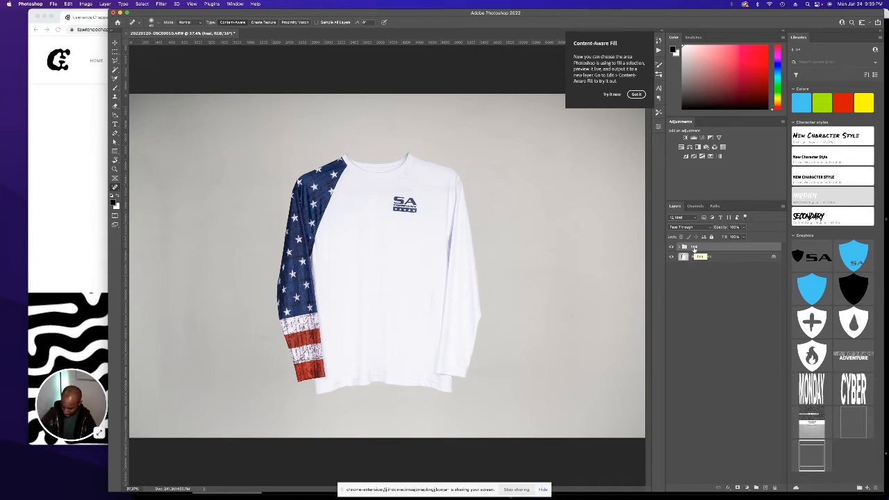
# - Stamp all visible content into a new top layer and select the whole shirt with the Object Selection tool
pyautogui.press('super+alt+shift+n')
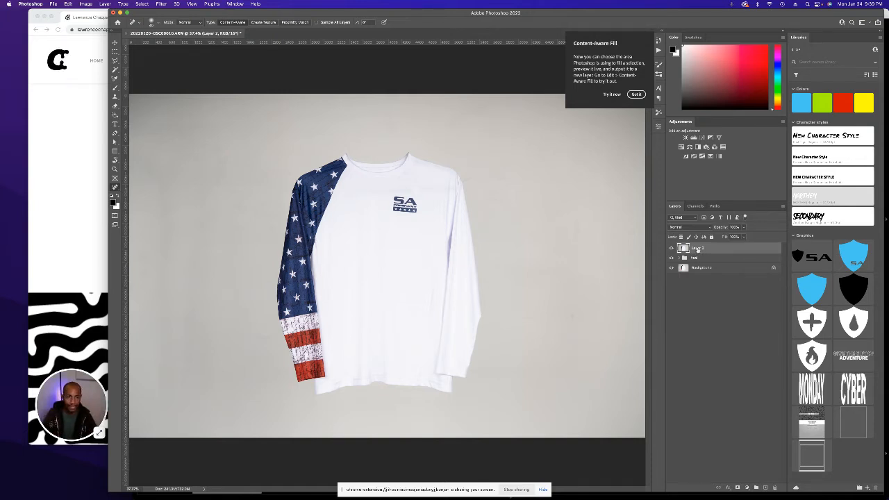
pyautogui.press('w')
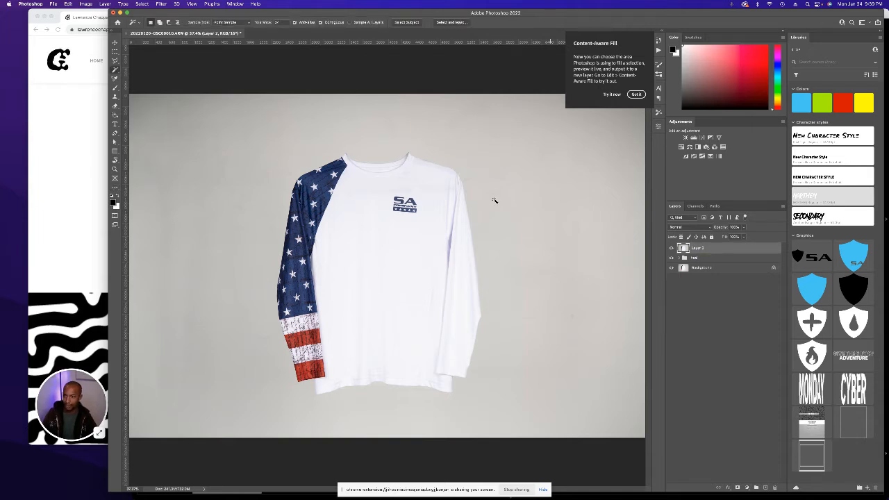
pyautogui.rightClick(116, 72)
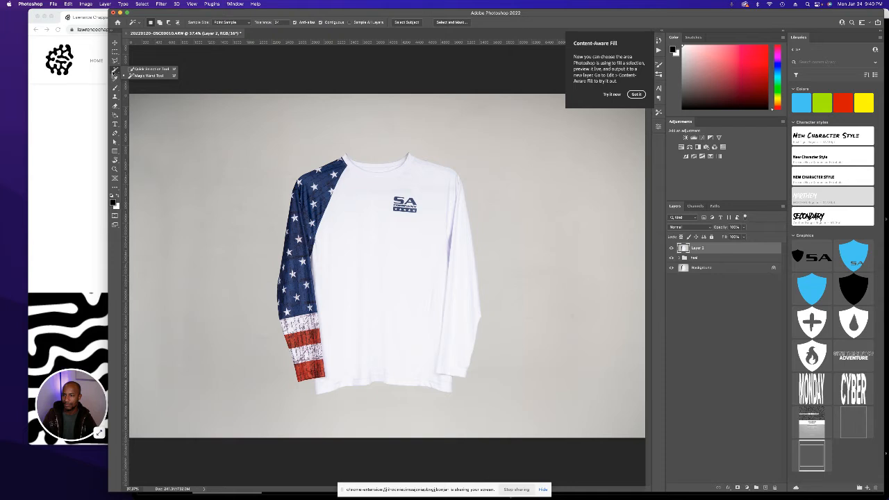
pyautogui.click(113, 73)
pyautogui.click(91, 123)
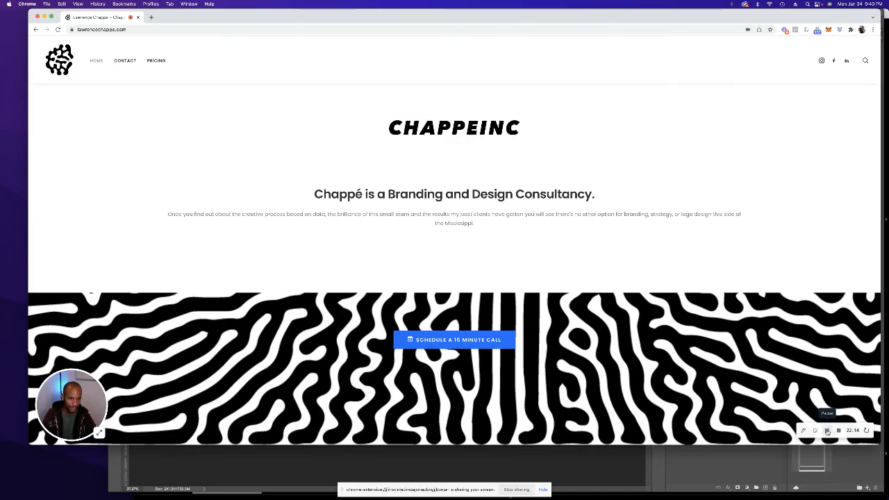
pyautogui.hotkey('ctrl', 'Up')
pyautogui.click(596, 315)
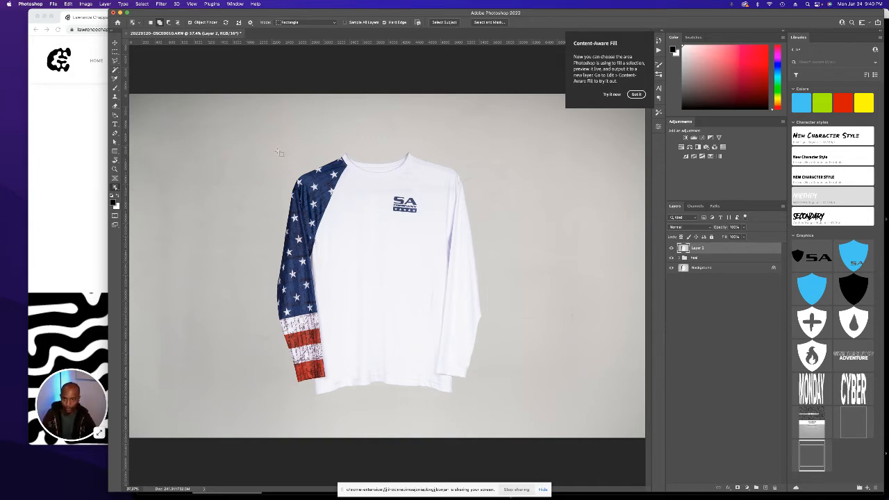
pyautogui.moveTo(276, 151); pyautogui.dragTo(482, 398)
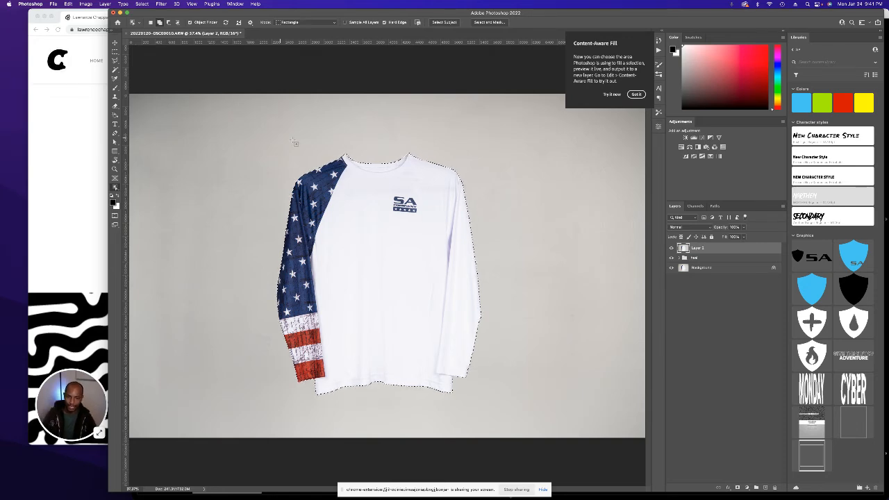
# - Inspect the shirt selection's edges up close along the sleeves, cuffs and bottom hem
pyautogui.press('super+equal')
pyautogui.press('super+equal')
pyautogui.press('super+equal')
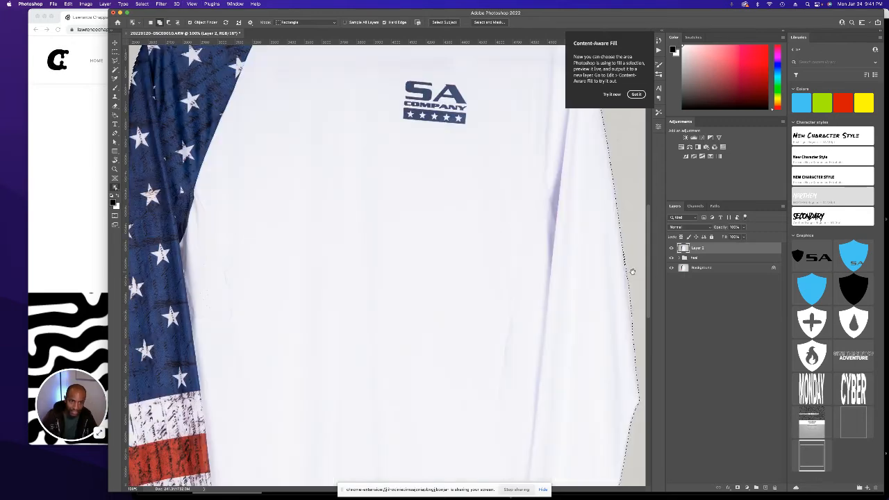
pyautogui.scroll(-10, 430, 218)
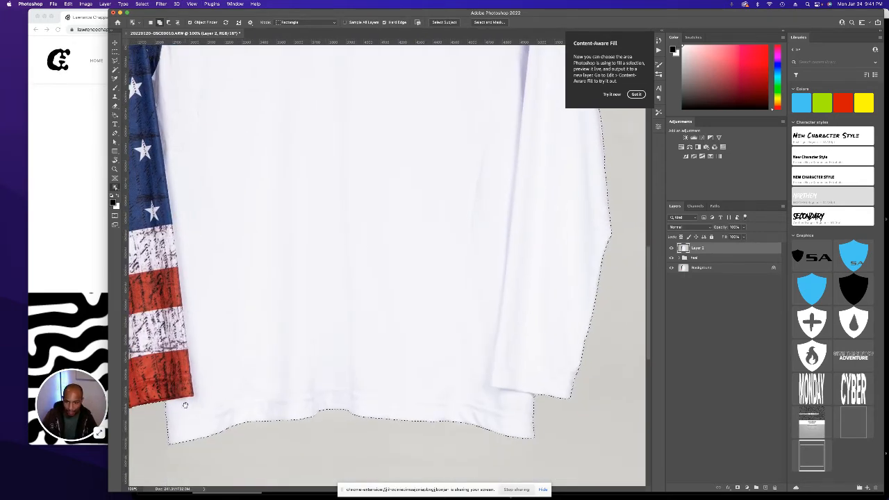
pyautogui.hscroll(-5, 313, 408)
pyautogui.scroll(5, 278, 389)
pyautogui.hscroll(3, 278, 389)
pyautogui.press('h')
pyautogui.moveTo(276, 387); pyautogui.dragTo(451, 429)
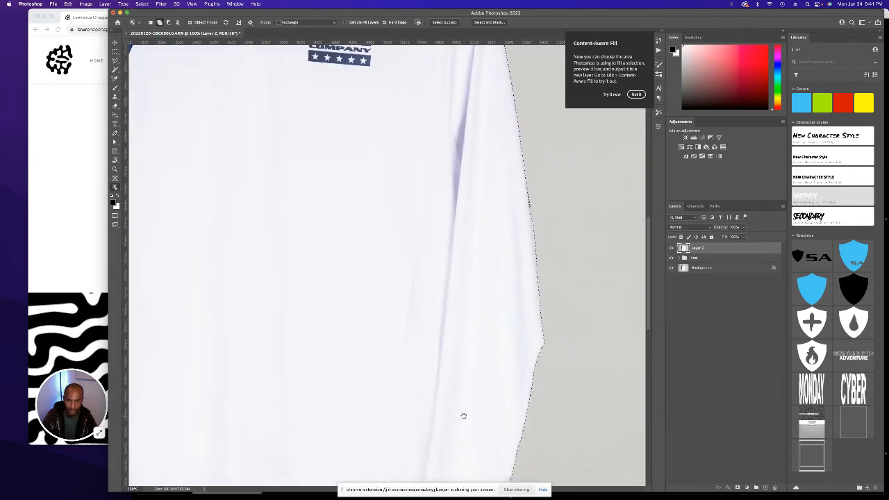
pyautogui.scroll(-10, 412, 243)
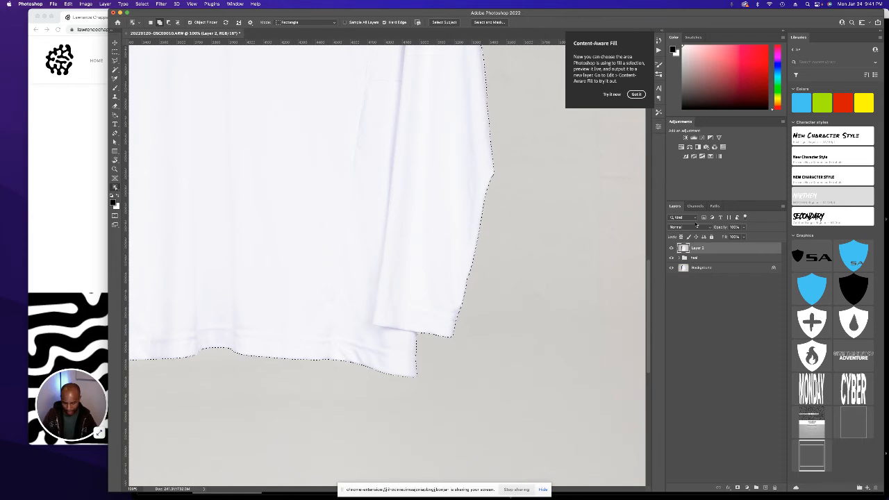
pyautogui.hotkey('ctrl', '0')
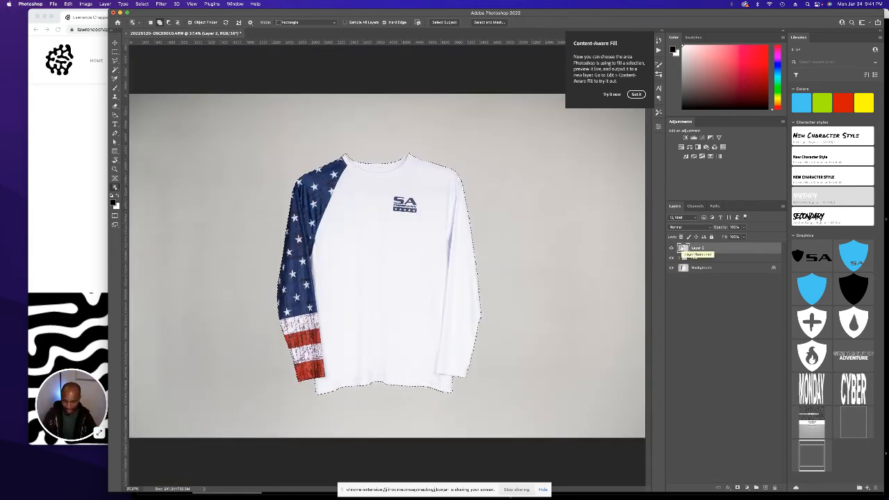
# - Switch to the Quick Selection tool for refining the shirt selection
pyautogui.click(115, 69)
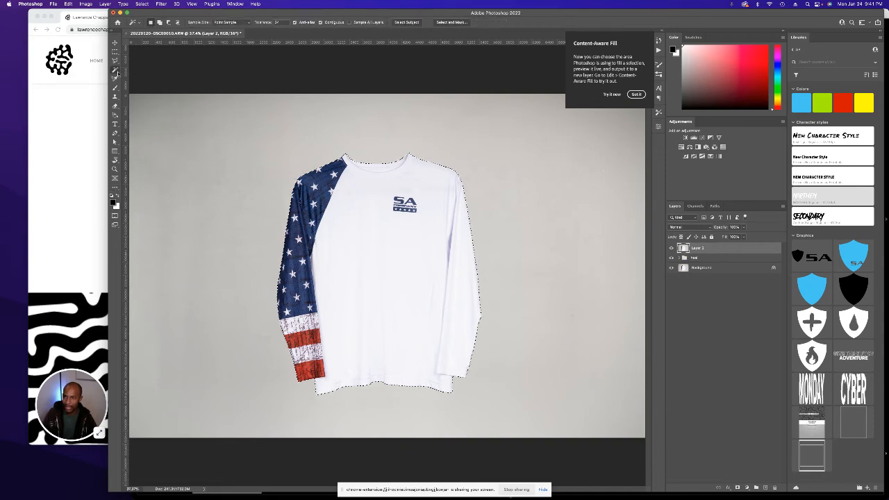
pyautogui.click(147, 69)
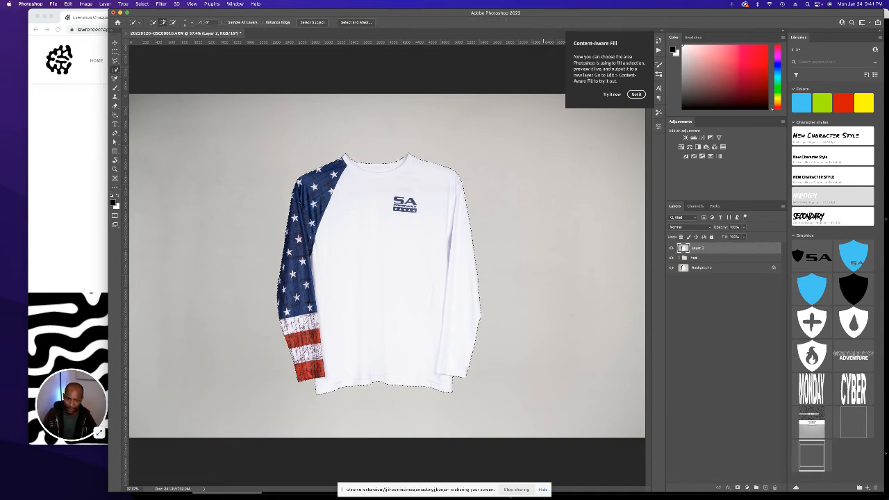
pyautogui.press('super+plus')
pyautogui.press('super+BackSpace')
pyautogui.press('super+plus')
pyautogui.press('super+plus')
pyautogui.press('super+plus')
pyautogui.press('super+plus')
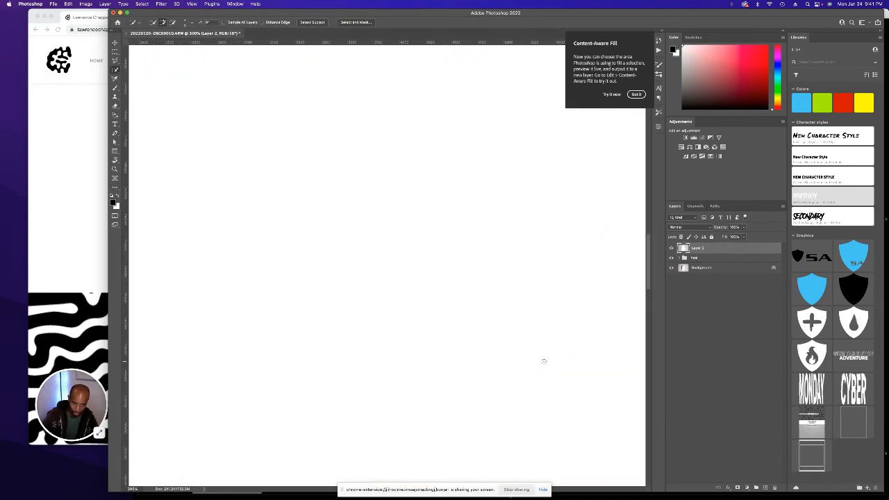
pyautogui.press('super+z')
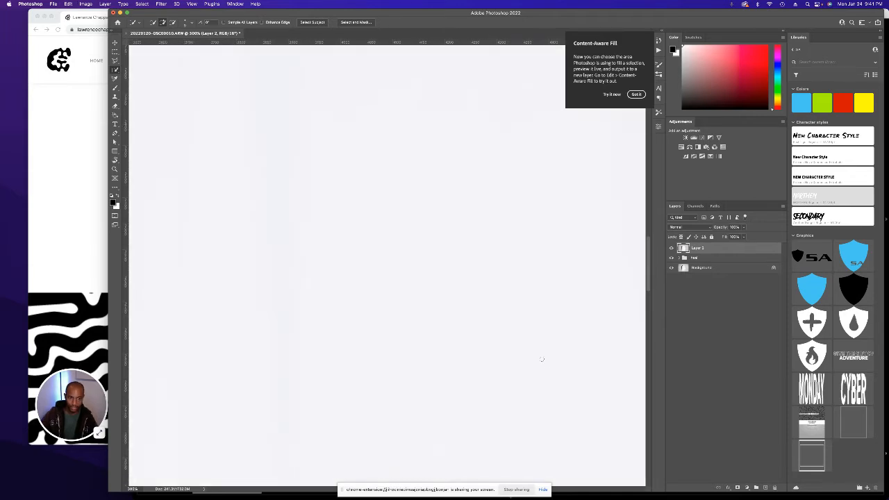
# - Subtract the background from the selection at the corner where the white sleeve's cuff meets the shirt hem
pyautogui.scroll(-5, 541, 359)
pyautogui.scroll(-10, 542, 359)
pyautogui.hscroll(6, 542, 359)
pyautogui.scroll(2, 542, 359)
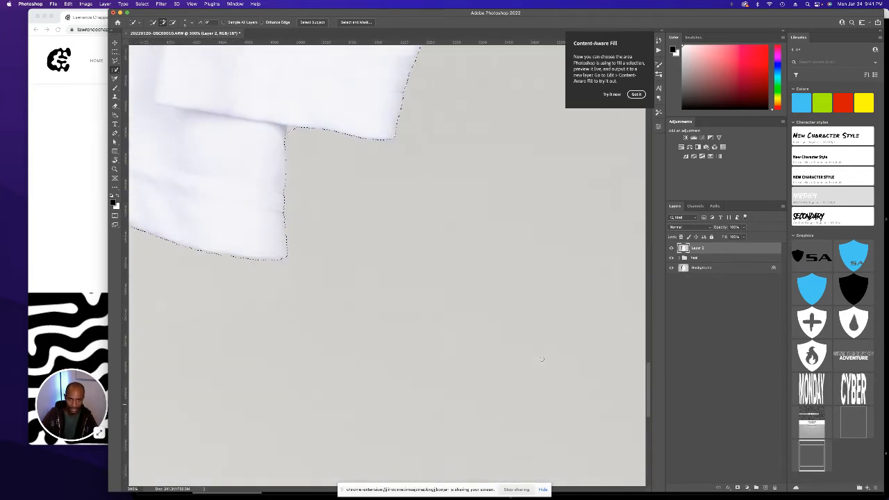
pyautogui.rightClick(116, 70)
pyautogui.click(149, 70)
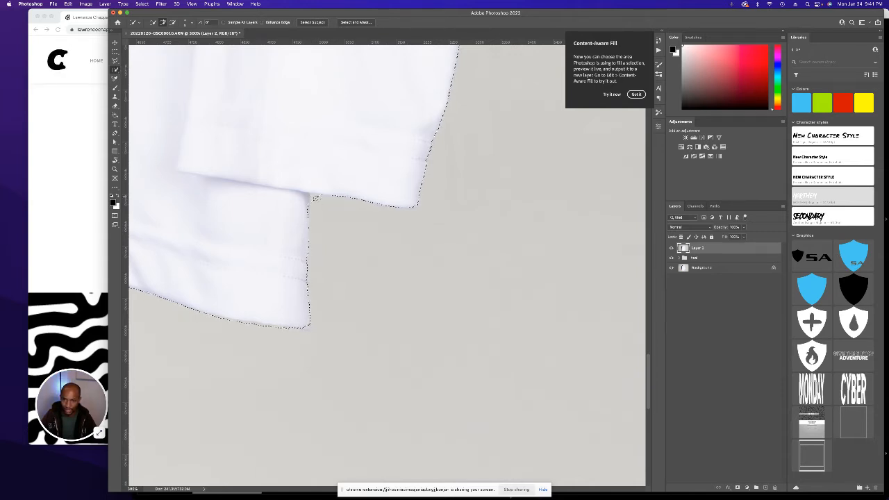
pyautogui.press('z')
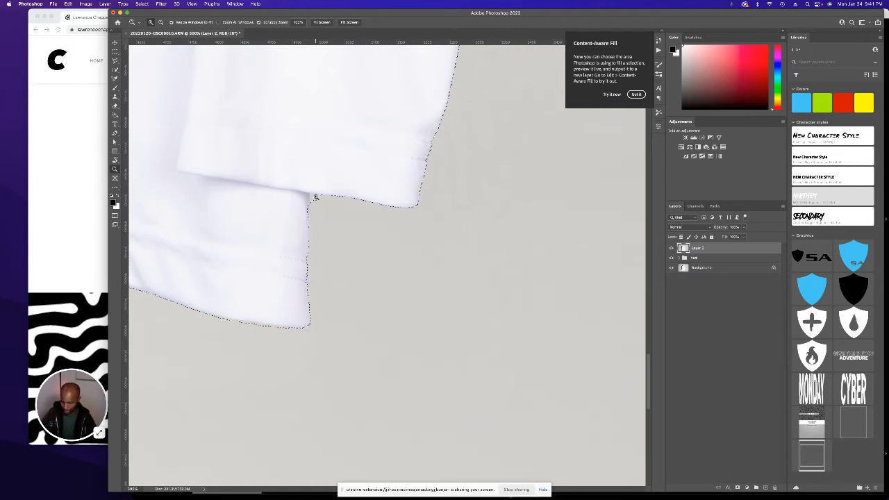
pyautogui.press('w')
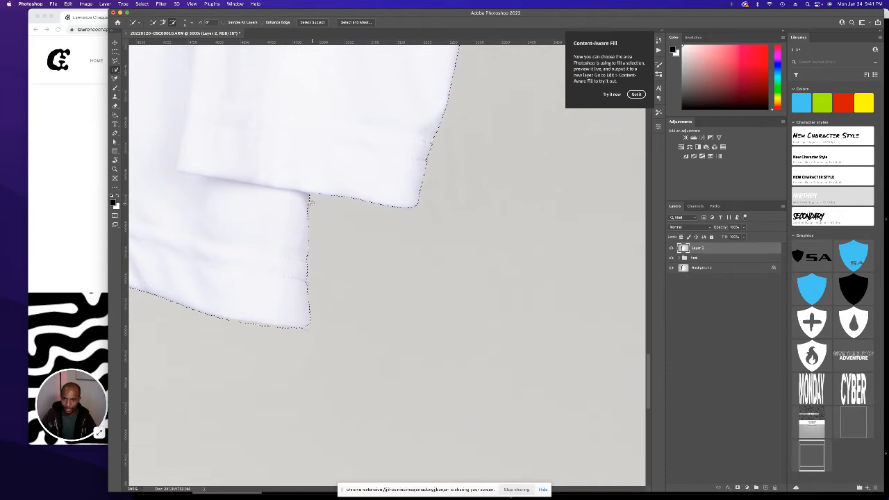
pyautogui.keyDown('alt'); pyautogui.click(345, 270); pyautogui.keyUp('alt')
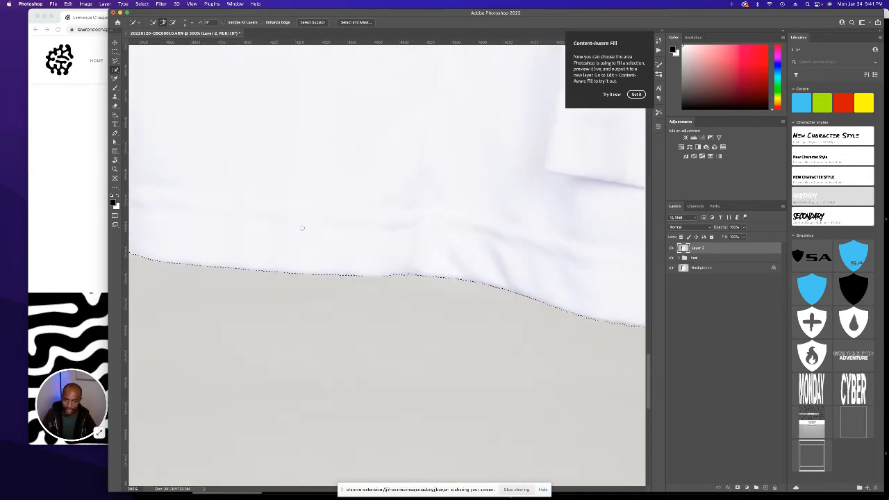
# - Examine the selection outline around the whole shirt, including the hem, flag-print sleeve, collar and shoulders
pyautogui.press('super+0')
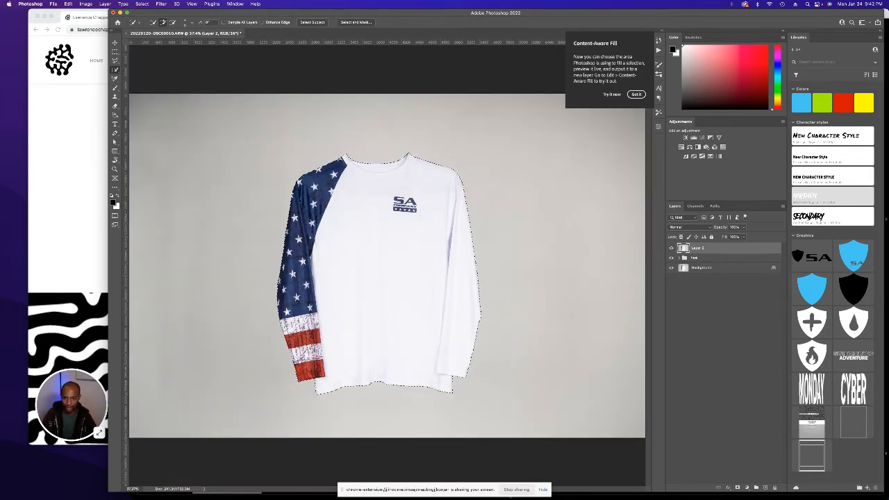
pyautogui.press('super+1')
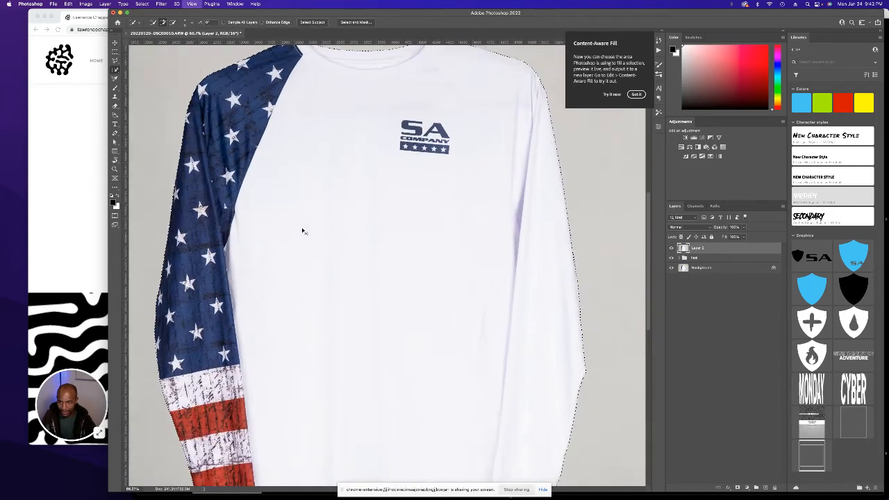
pyautogui.hscroll(-10, 302, 228)
pyautogui.scroll(-3, 302, 228)
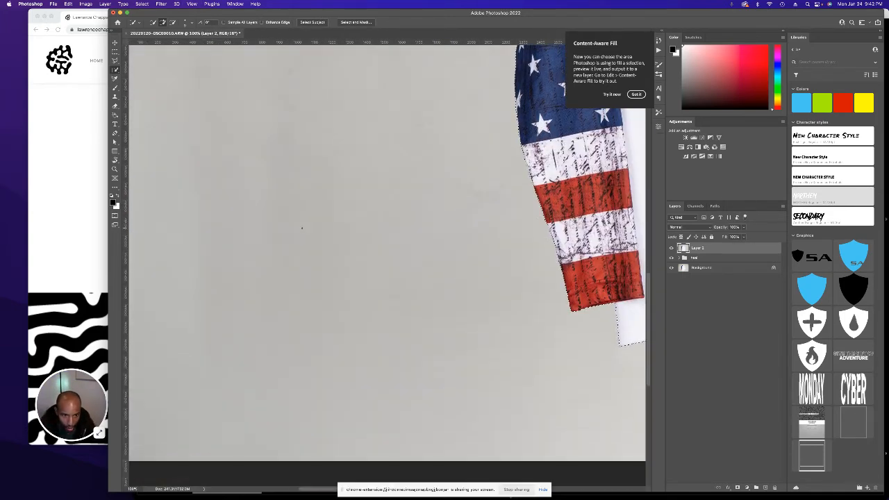
pyautogui.hscroll(5, 301, 228)
pyautogui.hscroll(5, 302, 228)
pyautogui.scroll(3, 302, 228)
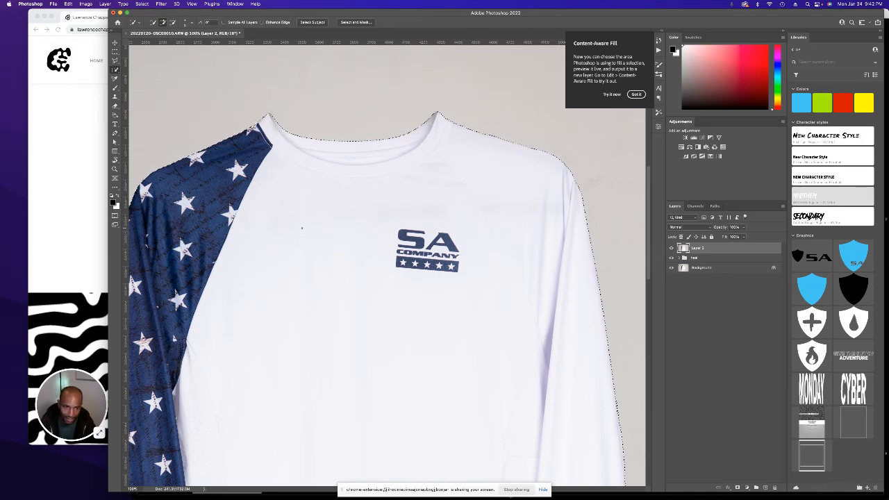
pyautogui.scroll(-3, 301, 228)
pyautogui.hscroll(2, 302, 228)
pyautogui.press('super+0')
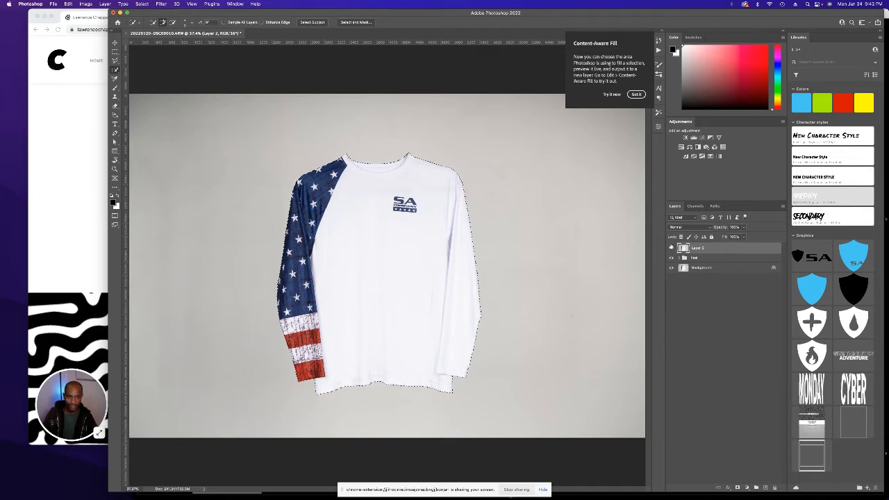
# - Create a new layer above Layer 2, fill the shirt selection on it with white, and deselect
pyautogui.press('super+j')
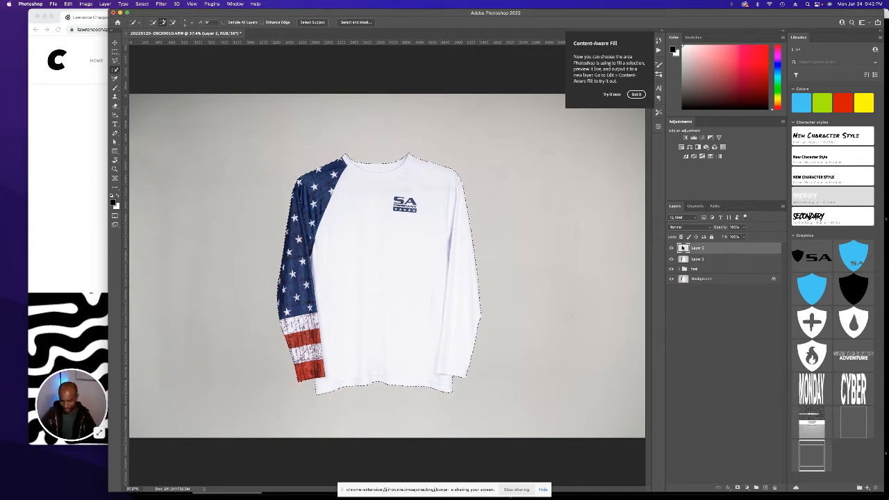
pyautogui.press('super+BackSpace')
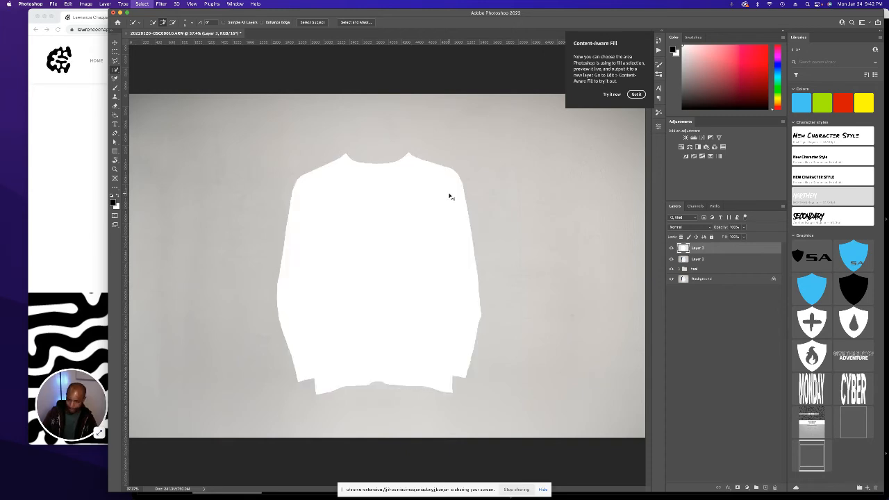
pyautogui.press('super+d')
# - Hide the white shirt silhouette layer and rename it "shirt selection"
pyautogui.click(671, 248)
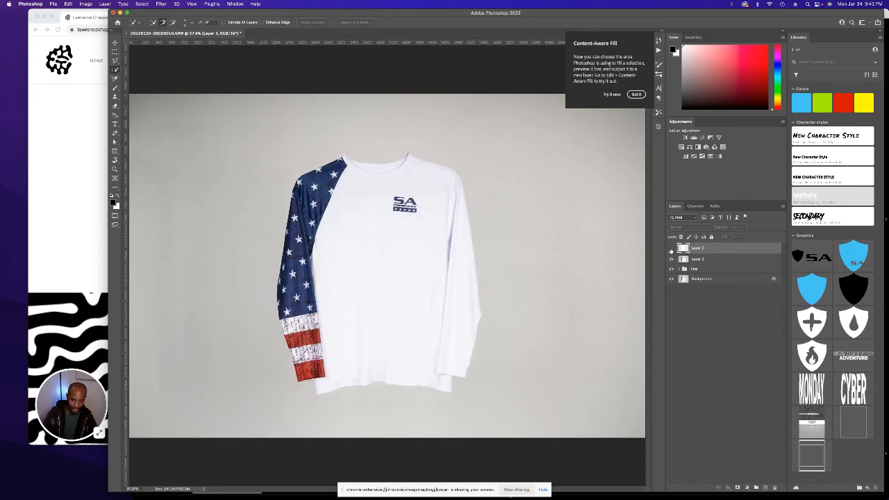
pyautogui.click(670, 249)
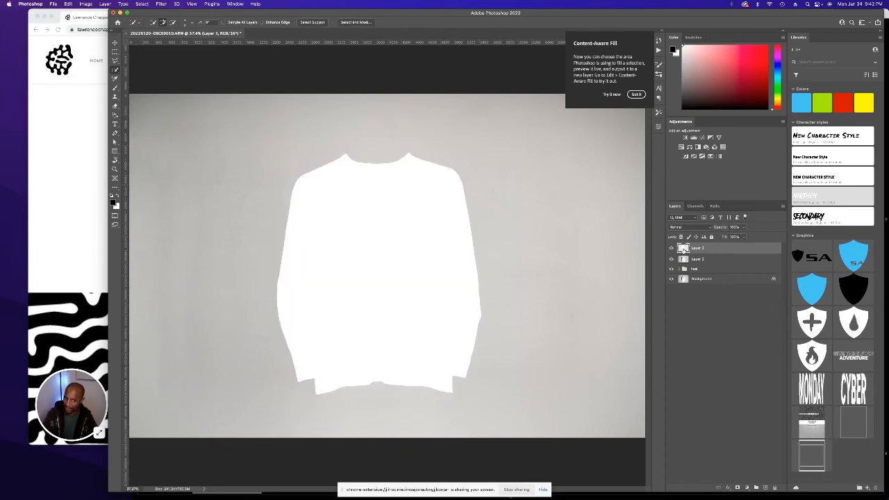
pyautogui.click(671, 249)
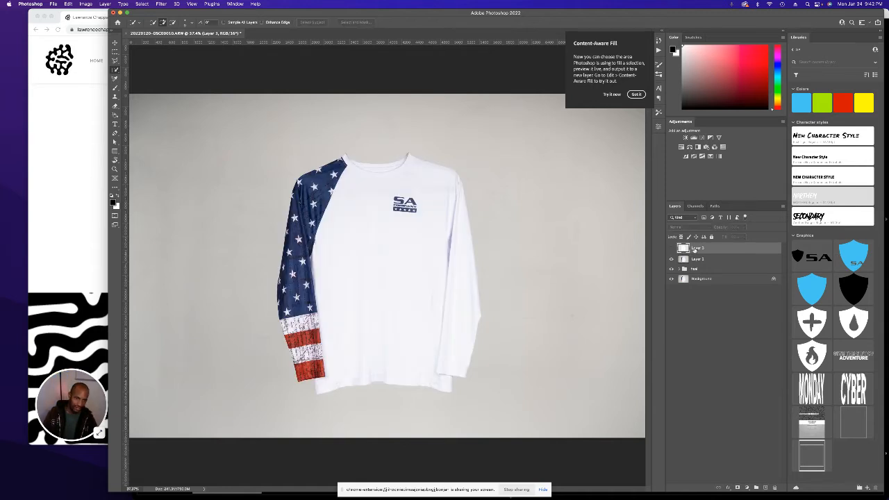
pyautogui.doubleClick(696, 249)
pyautogui.write('shirt')
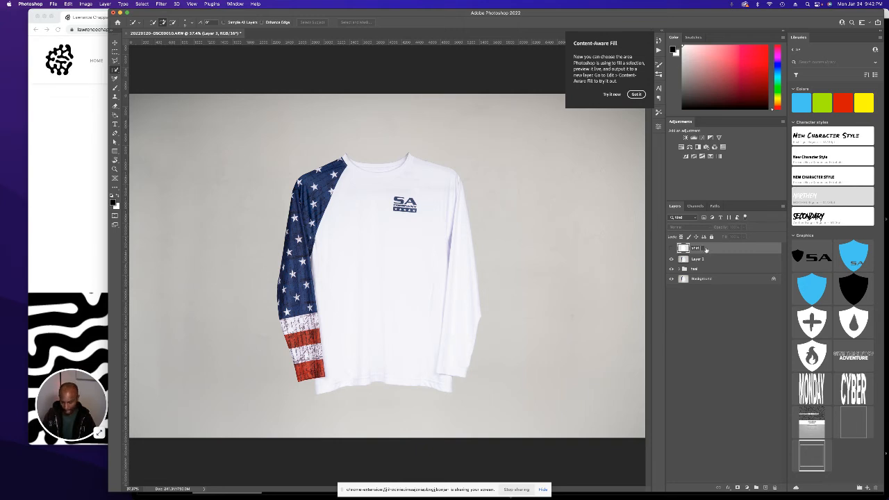
pyautogui.write(' selec')
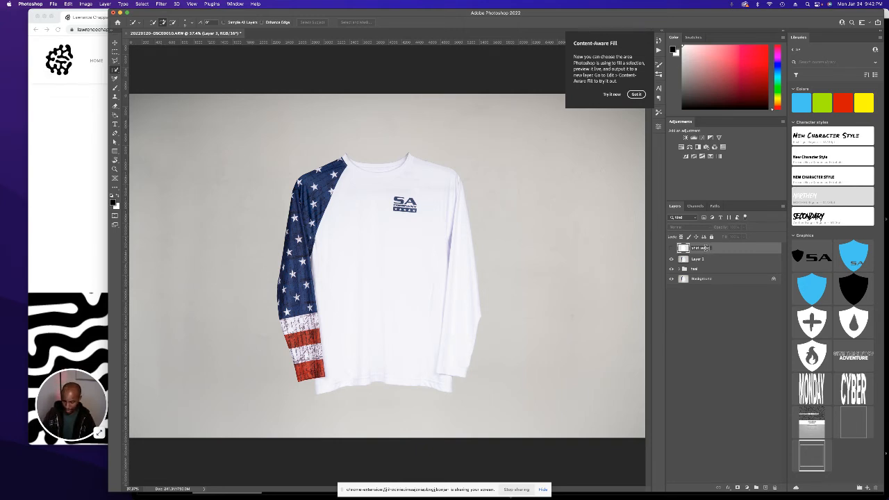
pyautogui.write('tion')
pyautogui.press('Return')
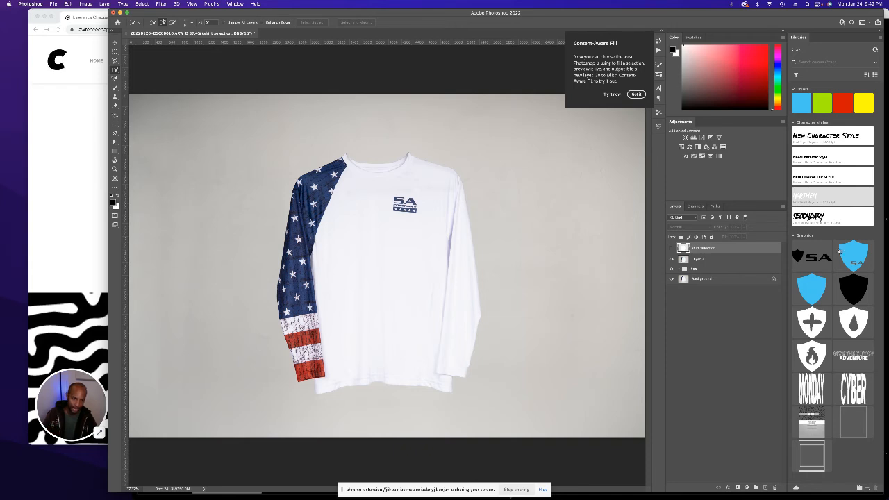
# - Delete the hidden "shirt selection" layer above Layer 2
pyautogui.click(691, 260)
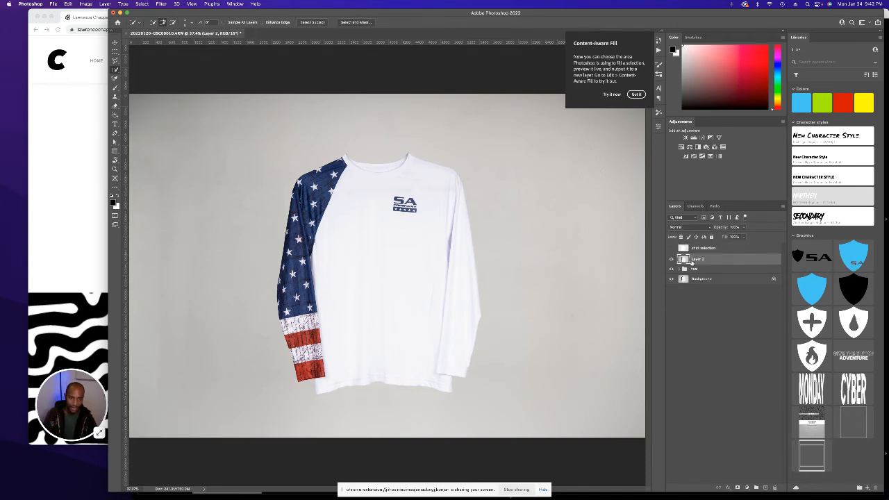
pyautogui.doubleClick(697, 259)
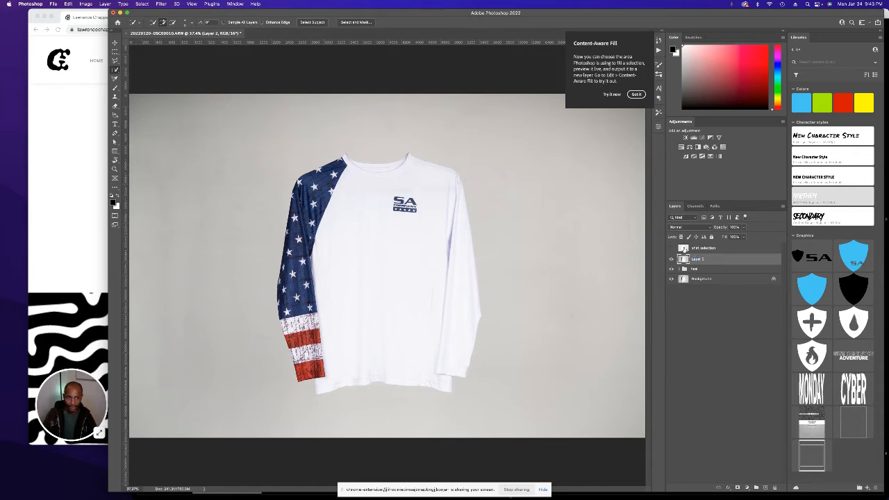
pyautogui.click(684, 249)
pyautogui.press('Delete')
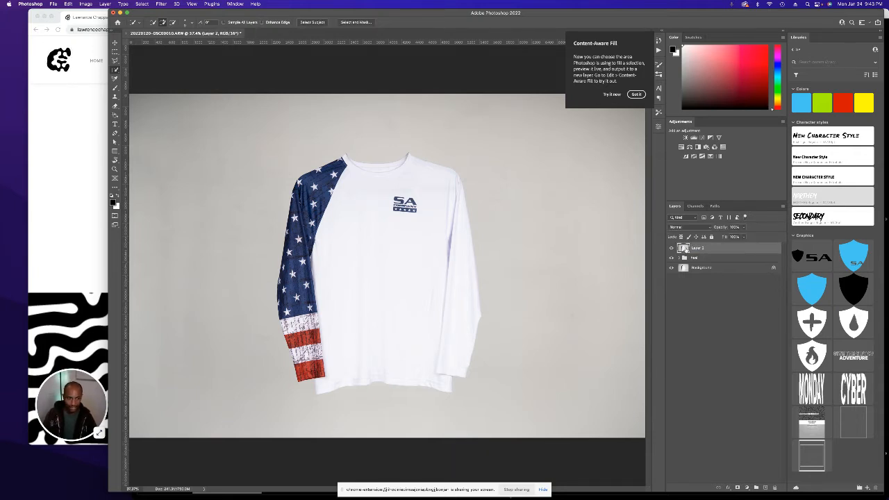
# - Rename Layer 2 as "liquify"
pyautogui.doubleClick(696, 248)
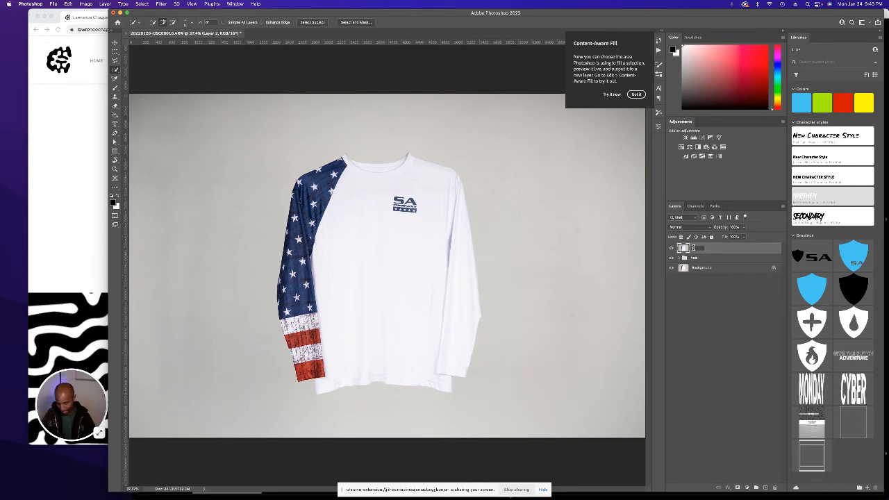
pyautogui.write('liquify')
pyautogui.press('Return')
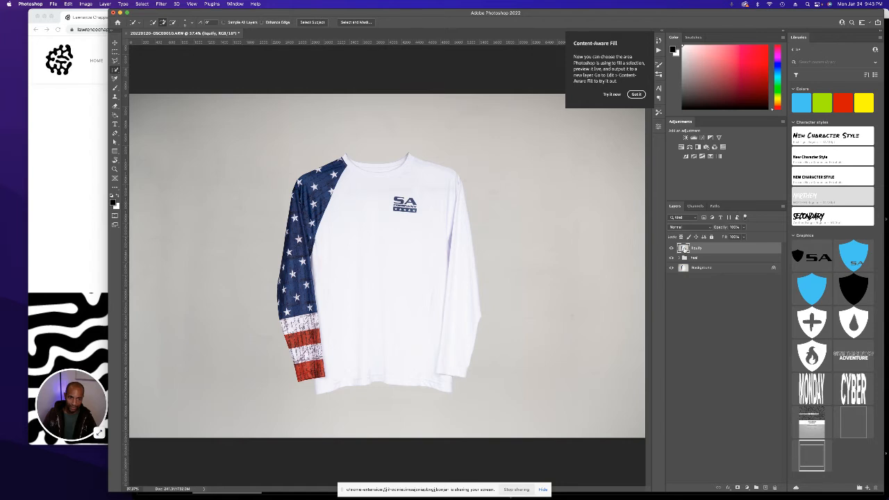
pyautogui.click(235, 3)
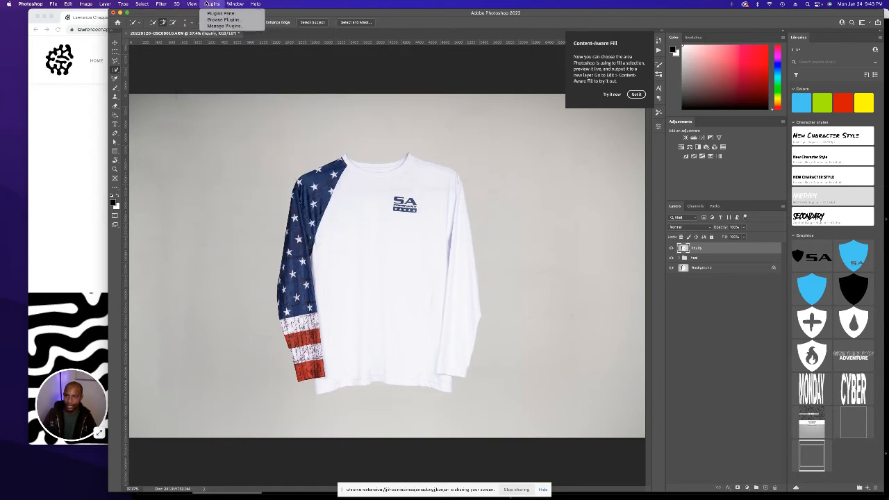
pyautogui.moveTo(192, 4)
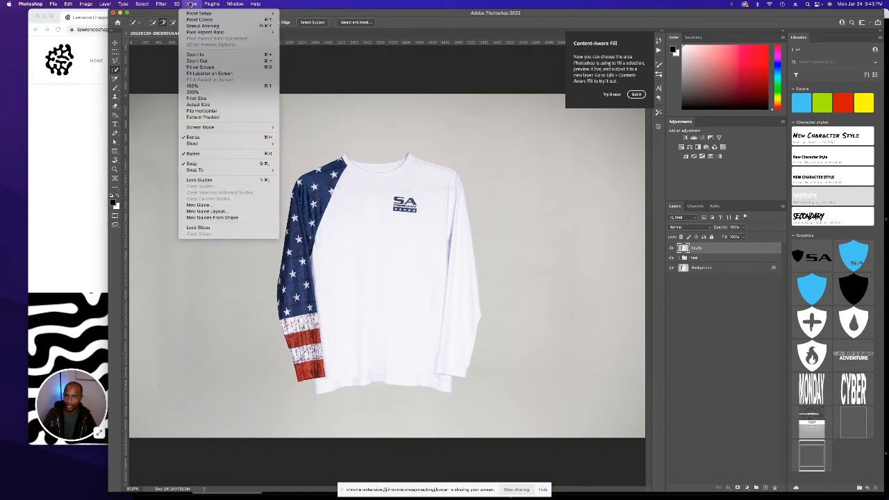
pyautogui.moveTo(161, 3)
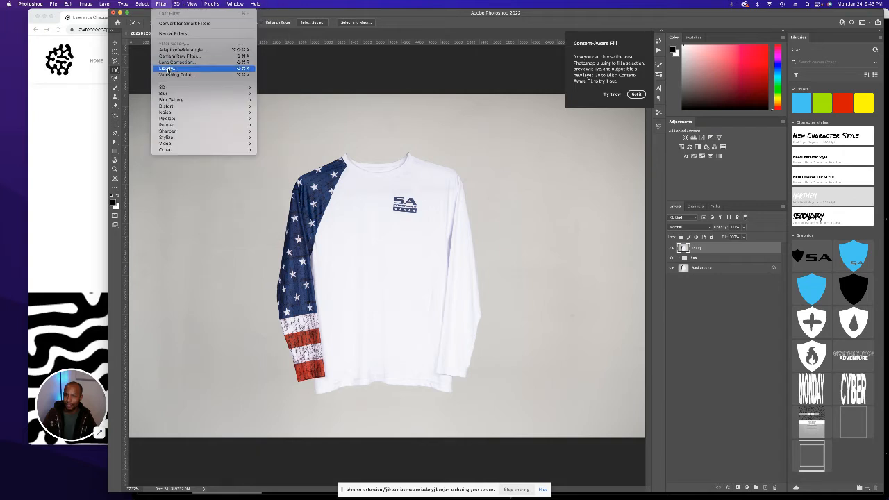
pyautogui.click(218, 69)
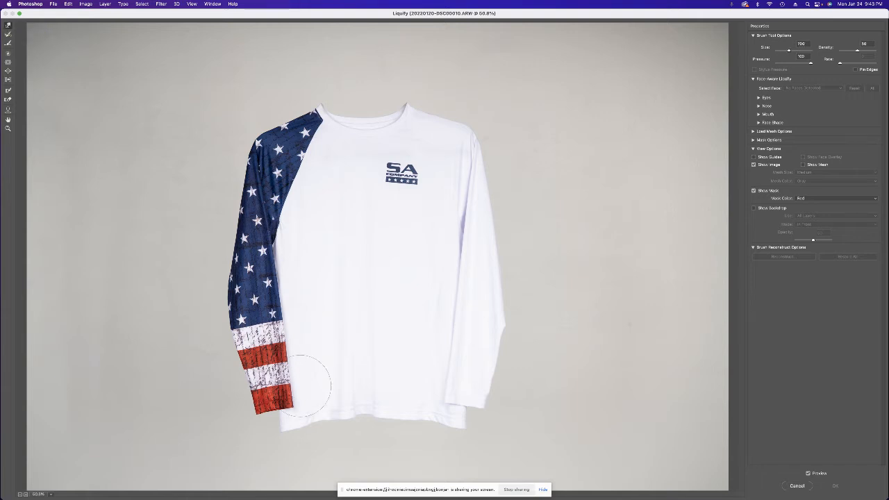
pyautogui.click(836, 485)
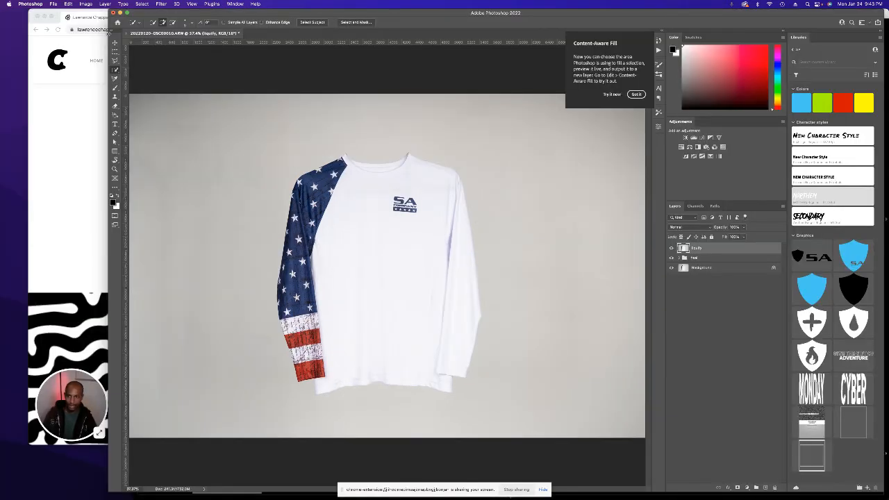
# - Place one horizontal guide along the shirt's shoulder line and another at the tips of the collar
pyautogui.moveTo(222, 44); pyautogui.dragTo(317, 394)
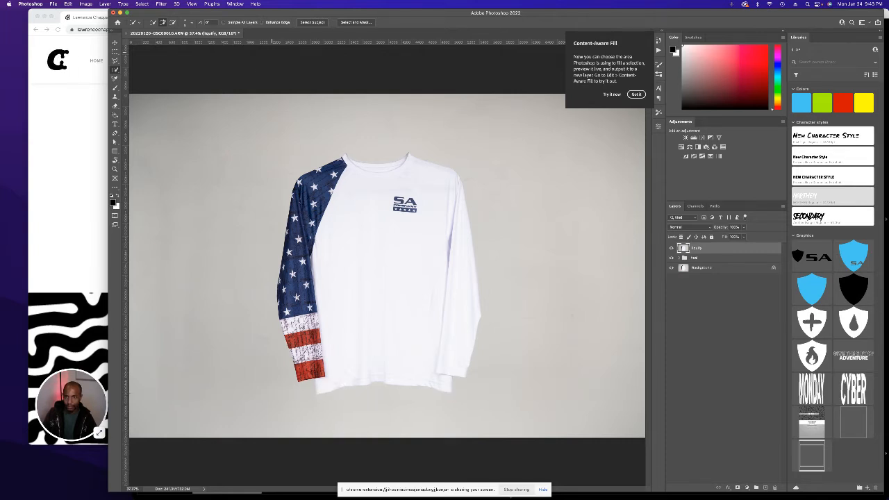
pyautogui.moveTo(272, 43); pyautogui.dragTo(318, 172)
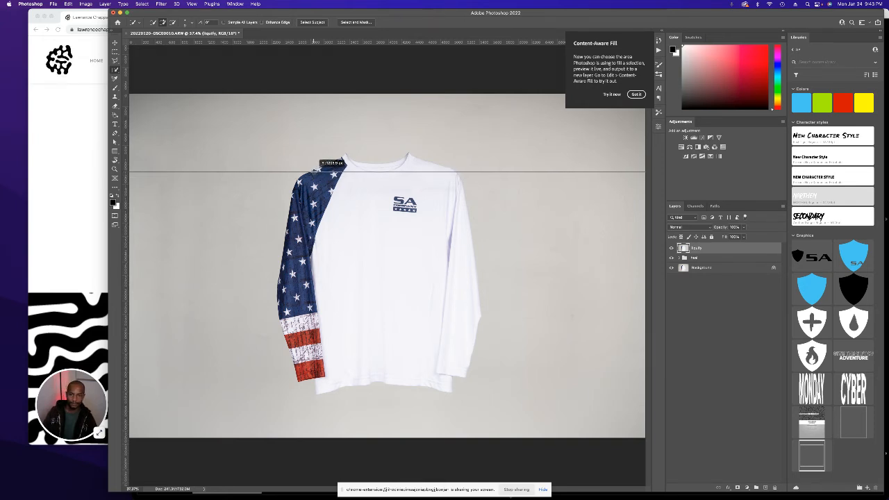
pyautogui.moveTo(319, 172); pyautogui.dragTo(318, 171)
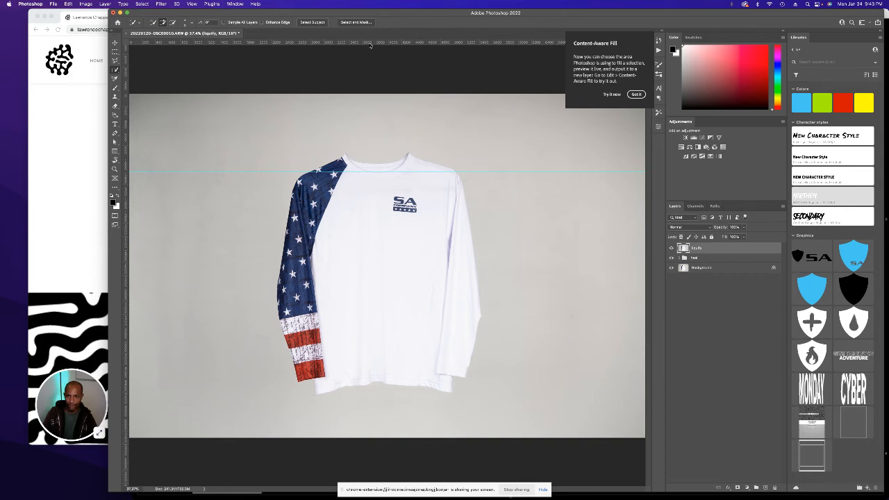
pyautogui.moveTo(370, 45); pyautogui.dragTo(388, 152)
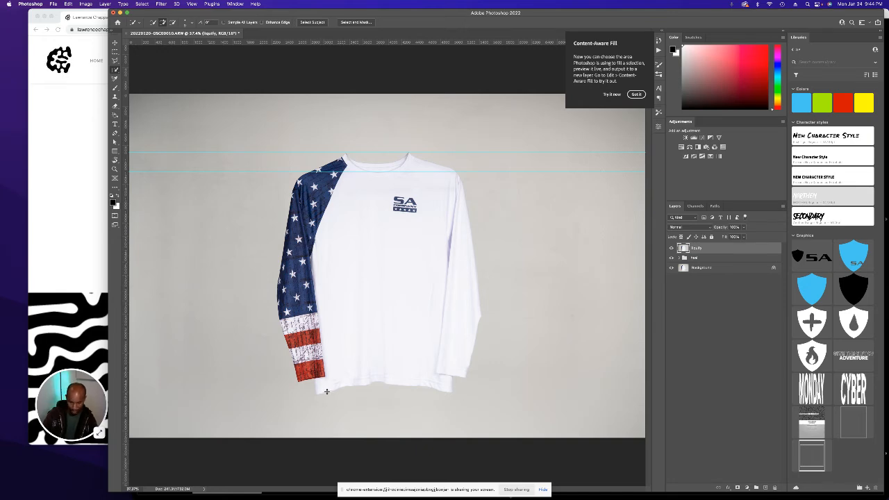
# - Examine up close how level both collar tips and the shoulders are against the horizontal guides
pyautogui.press('super+equal')
pyautogui.press('super+equal')
pyautogui.press('super+equal')
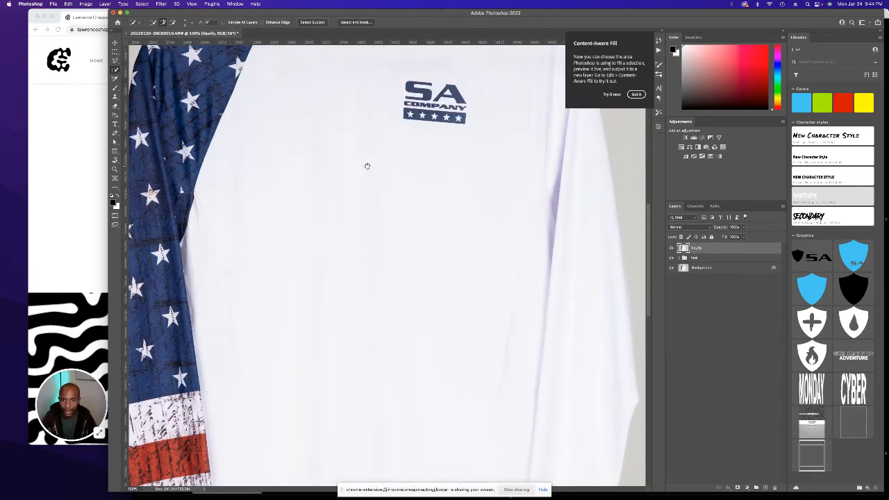
pyautogui.moveTo(365, 166); pyautogui.dragTo(369, 387)
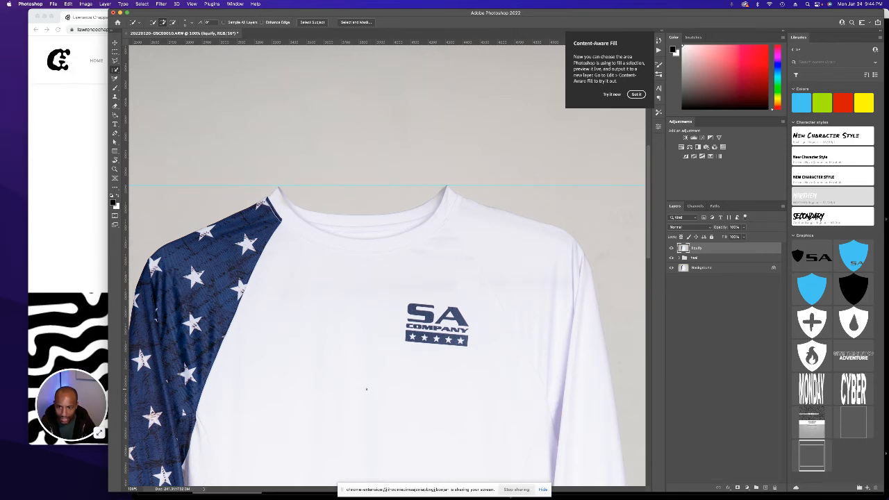
pyautogui.press('super+0')
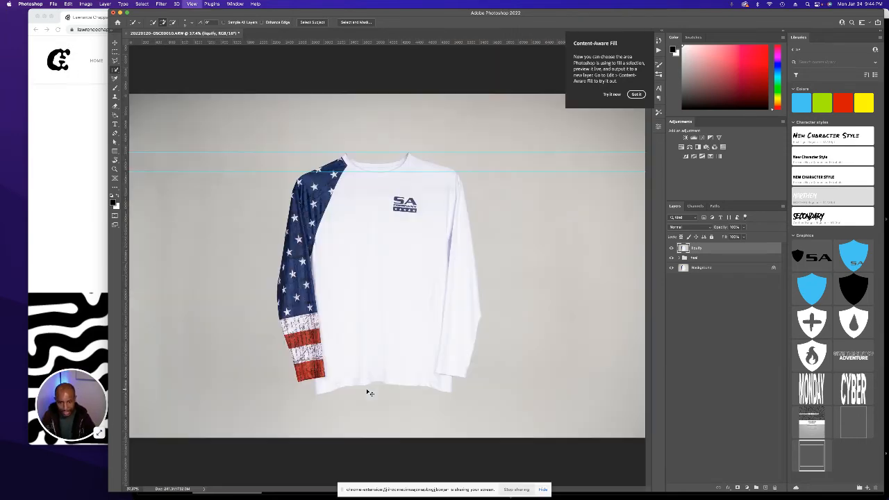
pyautogui.press('super+equal')
pyautogui.press('super+equal')
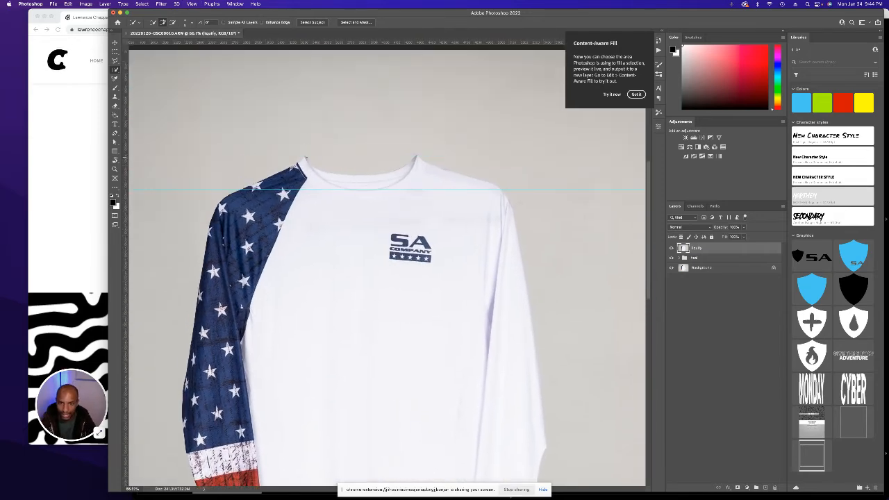
pyautogui.press('super+equal')
pyautogui.moveTo(309, 169); pyautogui.dragTo(311, 232)
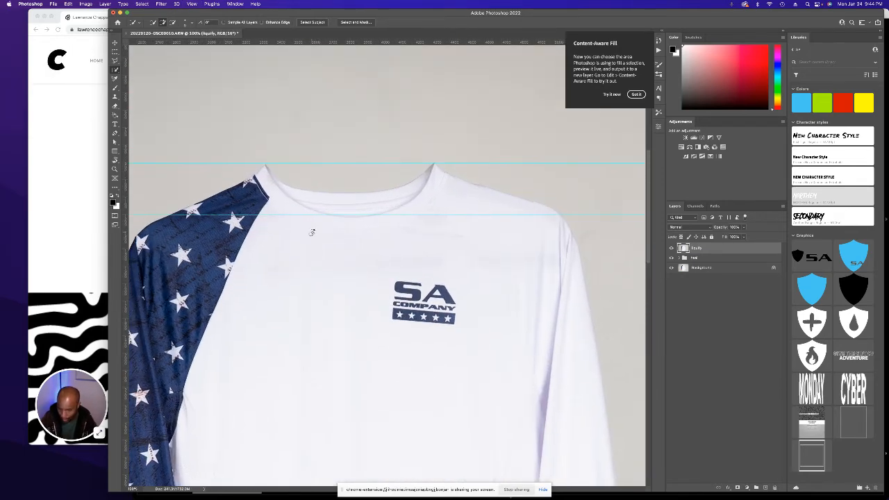
pyautogui.press('r')
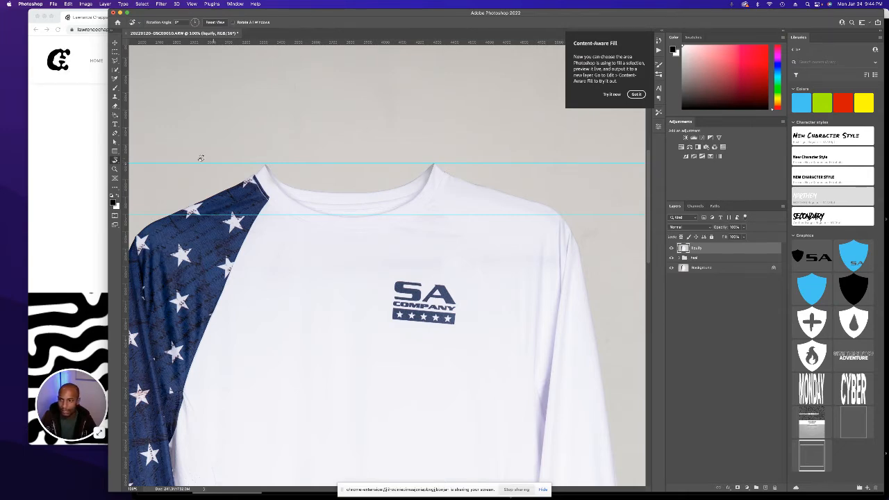
pyautogui.press('v')
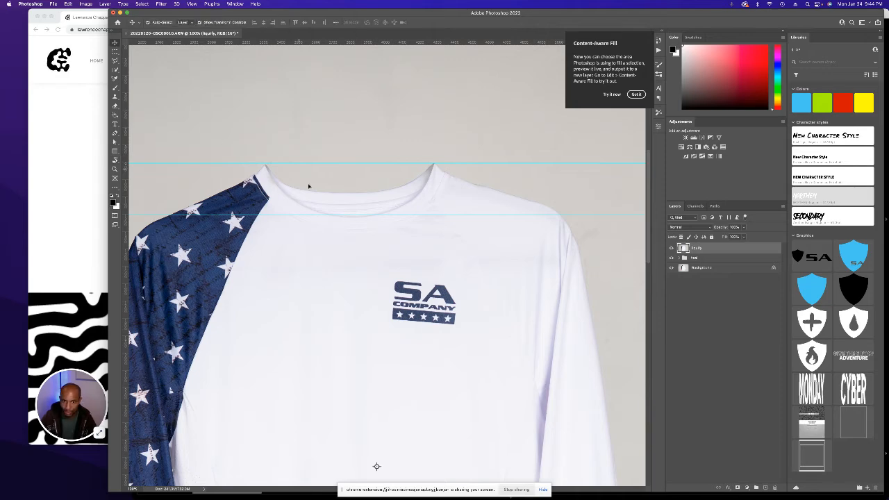
pyautogui.press('super+t')
pyautogui.moveTo(377, 467); pyautogui.dragTo(434, 164)
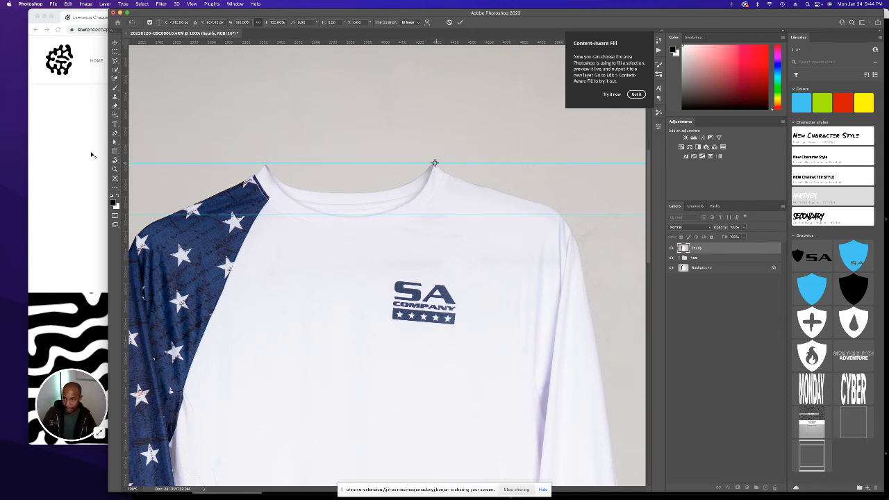
pyautogui.click(115, 43)
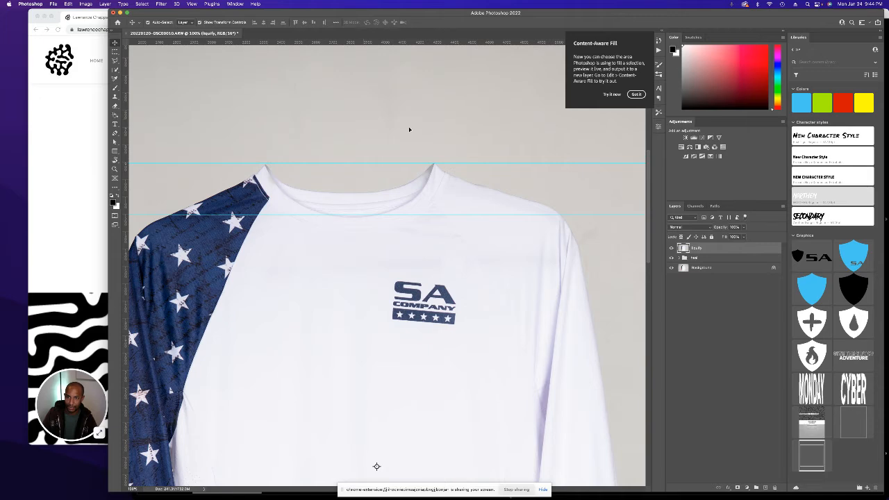
pyautogui.press('super+t')
pyautogui.moveTo(377, 467); pyautogui.dragTo(464, 140)
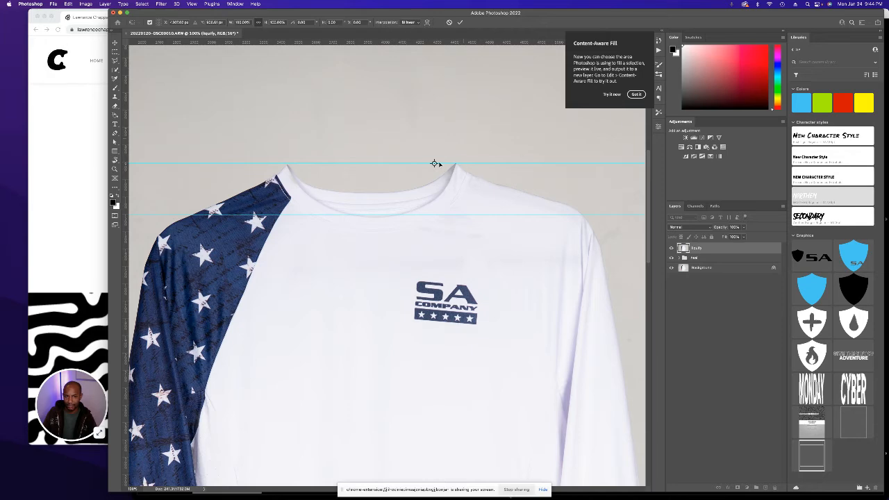
pyautogui.press('Return')
pyautogui.press('super+0')
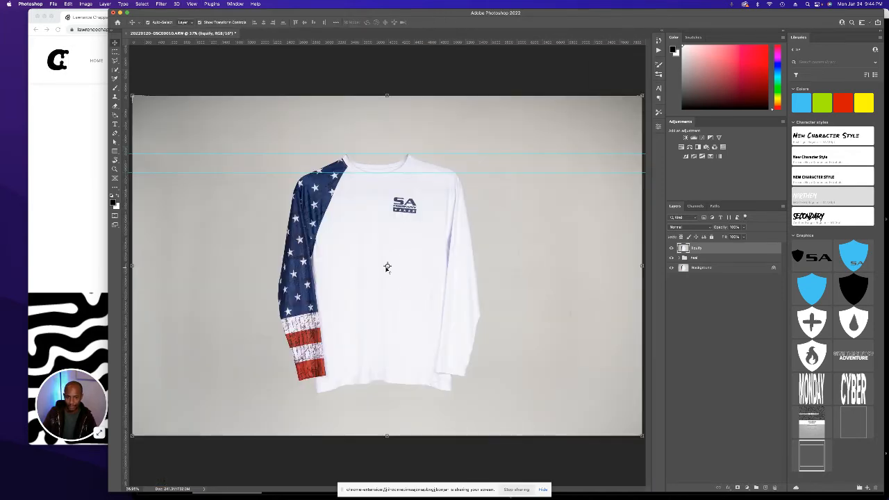
# - Free-transform the liquify layer, set its pivot on the white shoulder's collar tip, rotate it very slightly to level the collar, and apply
pyautogui.moveTo(387, 268); pyautogui.dragTo(407, 154)
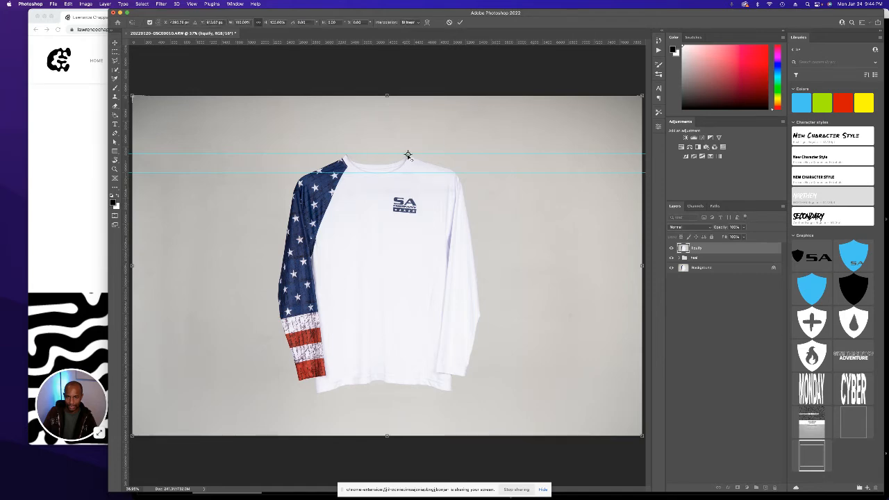
pyautogui.moveTo(387, 89)
pyautogui.mouseDown()
pyautogui.moveTo(490, 105)
pyautogui.moveTo(412, 86)
pyautogui.moveTo(377, 95)
pyautogui.mouseUp()
pyautogui.press('super+plus')
pyautogui.press('super+plus')
pyautogui.press('super+plus')
pyautogui.press('super+plus')
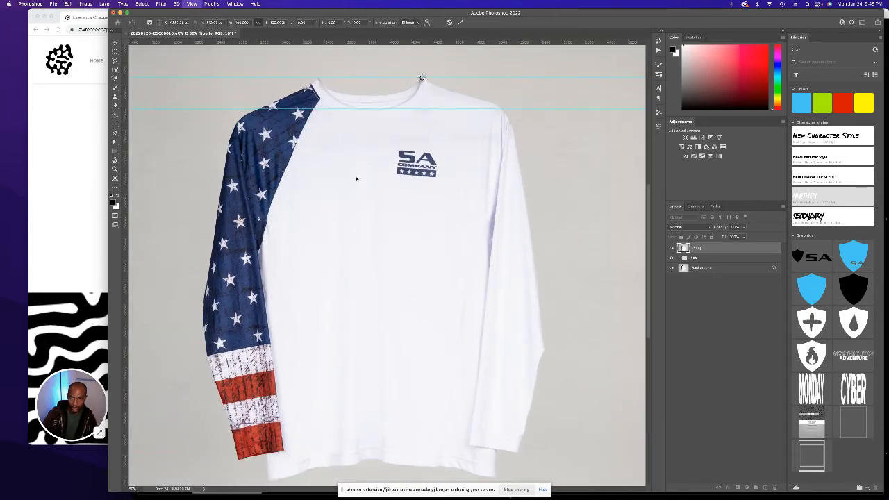
pyautogui.scroll(5, 359, 125)
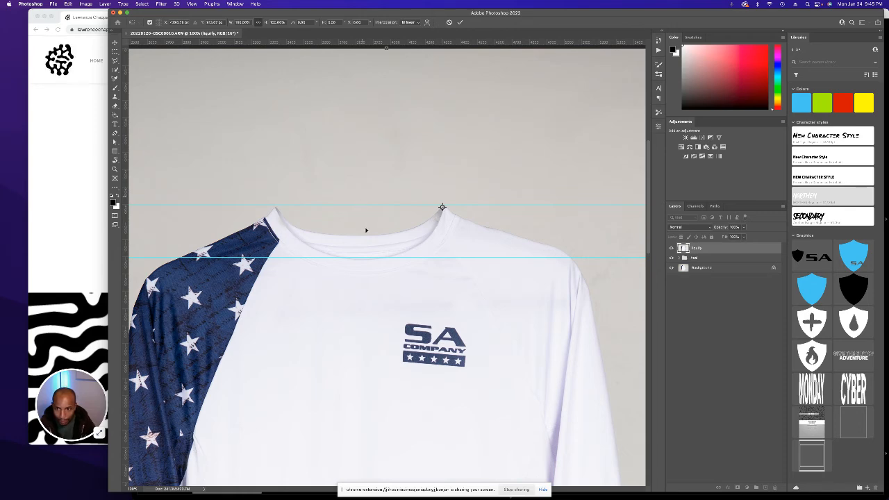
pyautogui.scroll(2, 363, 267)
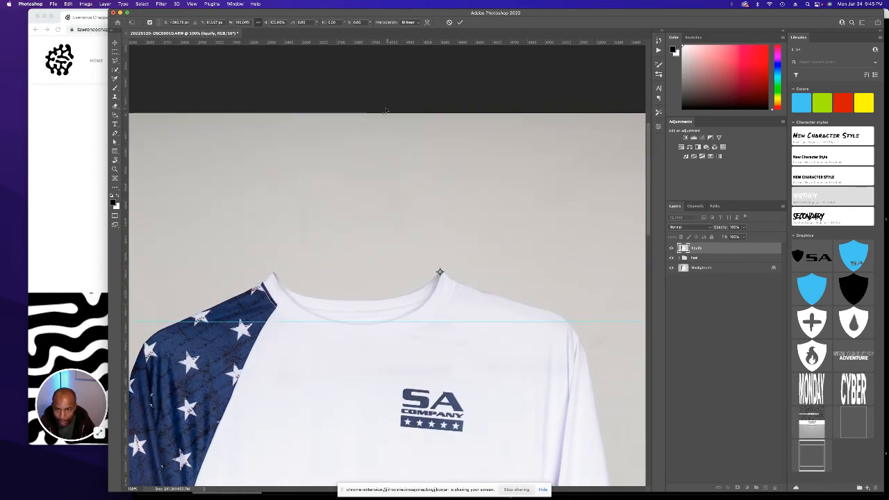
pyautogui.moveTo(384, 108); pyautogui.dragTo(385, 108)
pyautogui.press('Return')
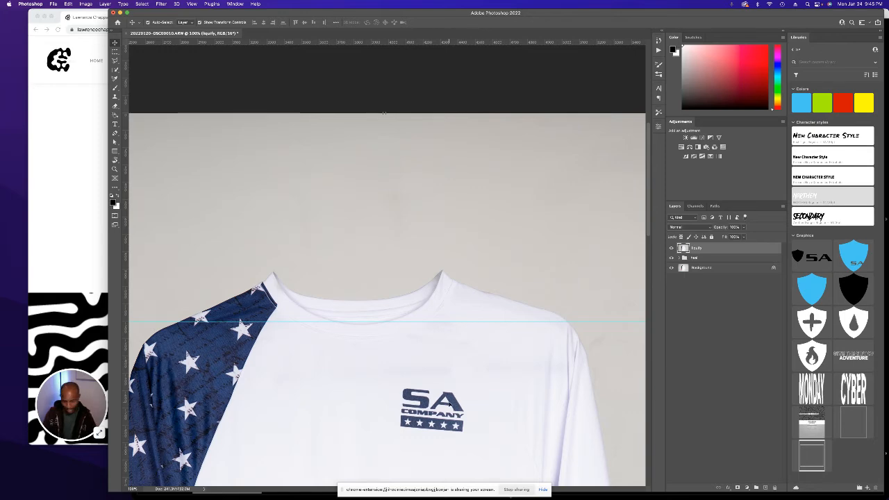
# - Open the Liquify filter on the liquify layer, fit the shirt in the preview and turn on the guides
pyautogui.press('super+0')
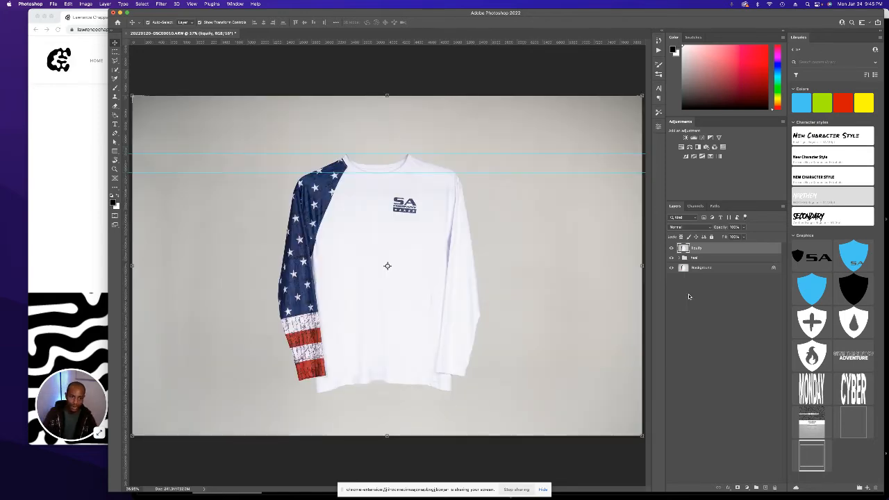
pyautogui.click(186, 3)
pyautogui.moveTo(161, 3)
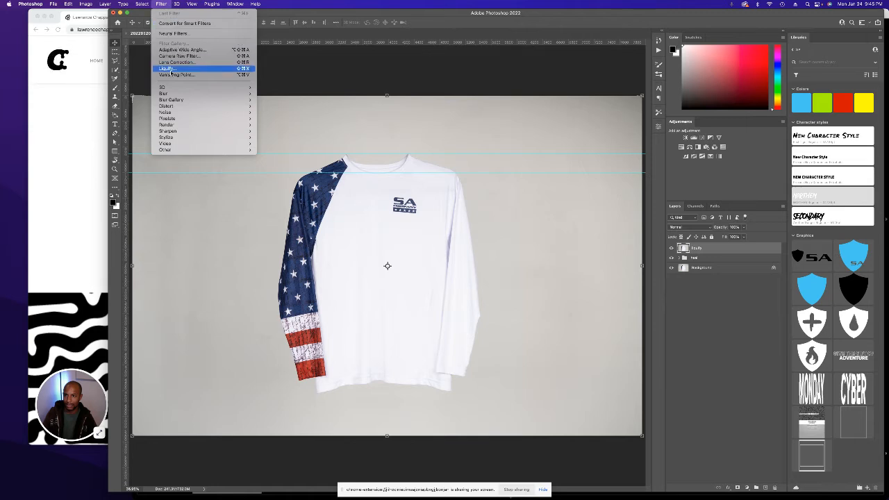
pyautogui.click(171, 69)
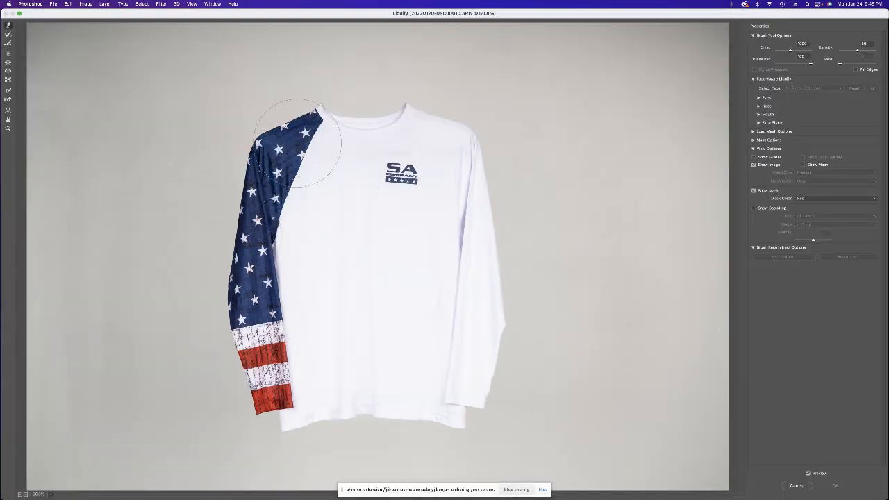
pyautogui.press('super+plus')
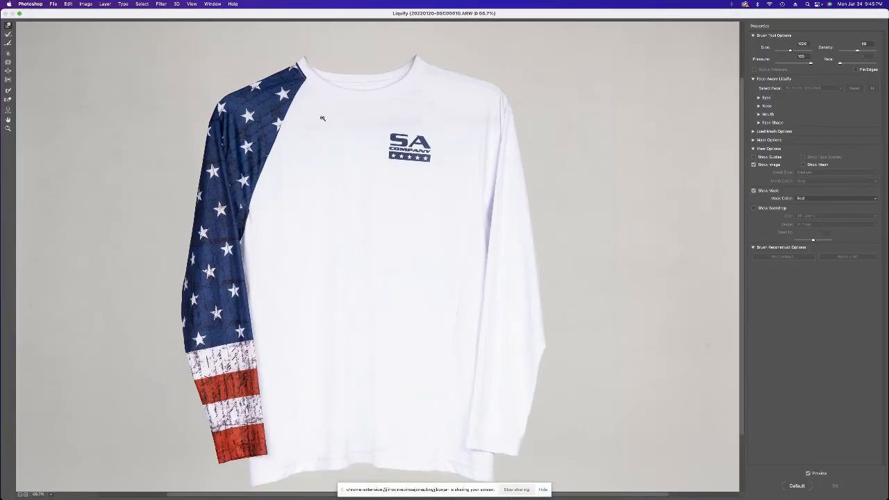
pyautogui.press('super+plus')
pyautogui.press('super+alt+0')
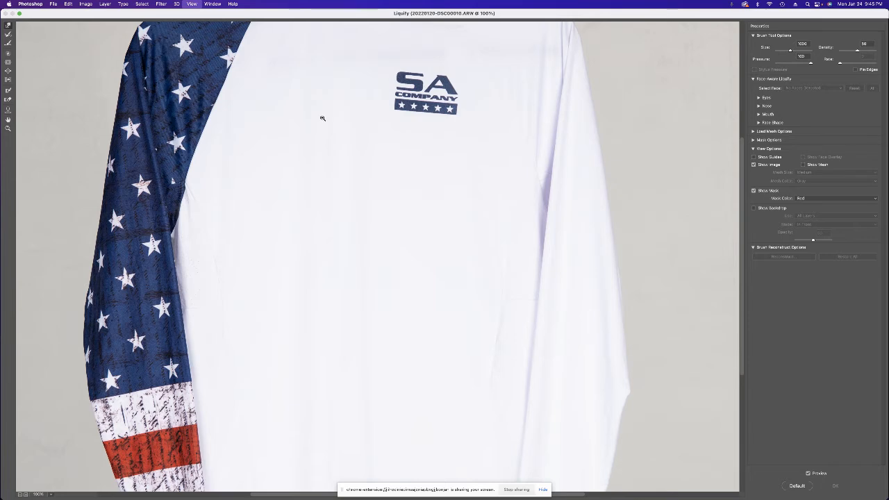
pyautogui.press('super+0')
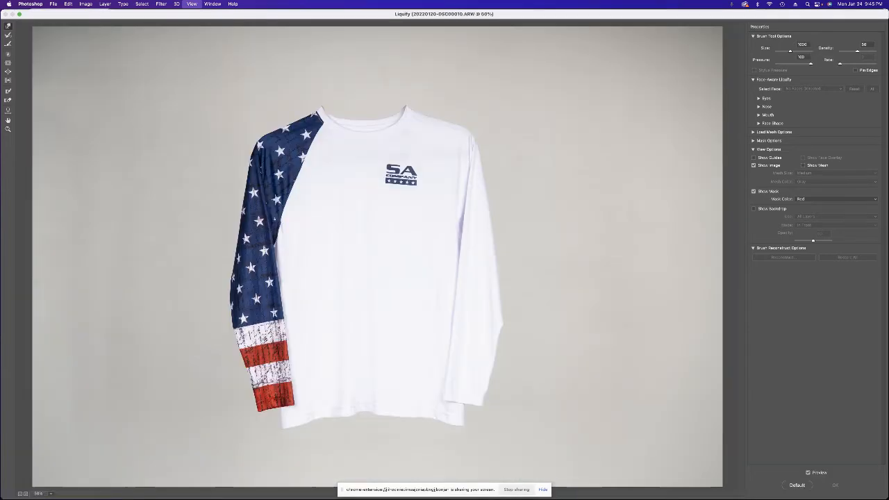
pyautogui.press('super+minus')
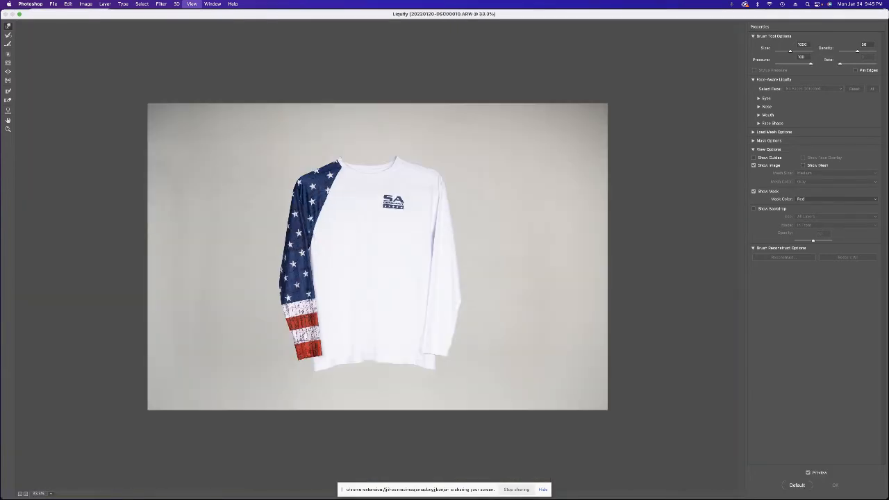
pyautogui.press('super+minus')
pyautogui.press('super+equal')
pyautogui.press('super+equal')
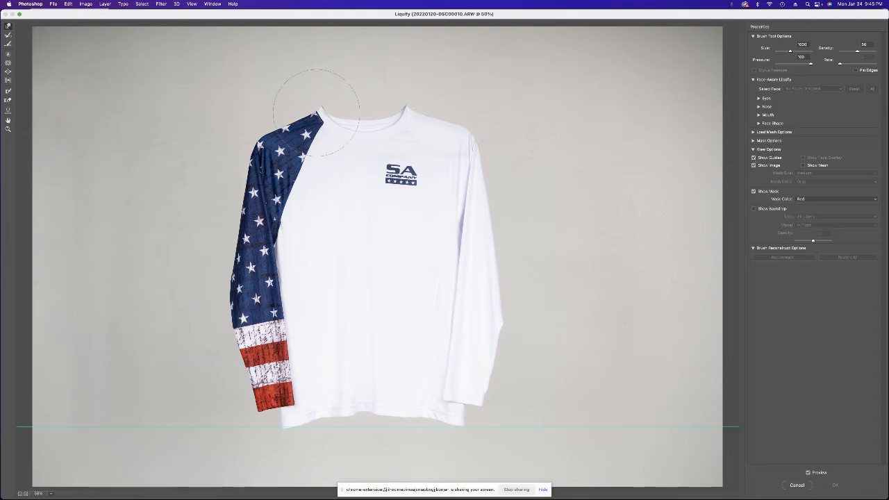
# - Enlarge the warp brush to 2100 and gently push the shoulder of the star-patterned sleeve
pyautogui.press(']')
pyautogui.press(']')
pyautogui.press(']')
pyautogui.press(']')
pyautogui.press(']')
pyautogui.press(']')
pyautogui.press(']')
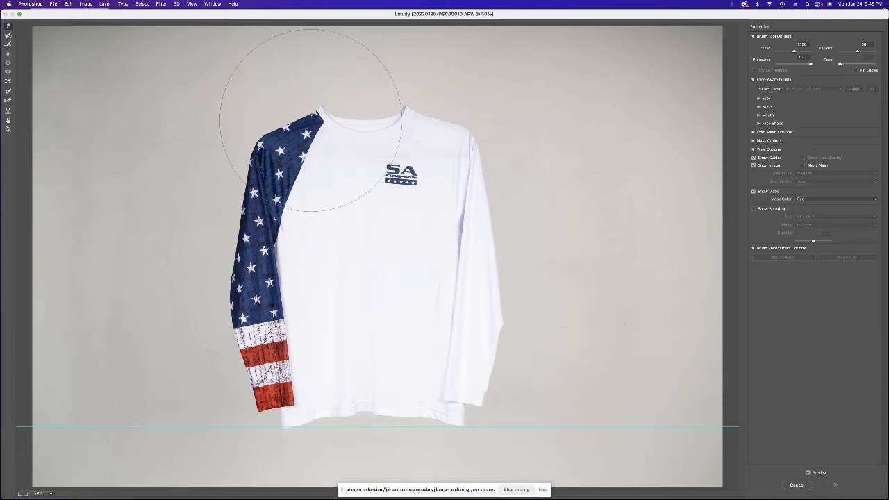
pyautogui.press('[')
pyautogui.moveTo(310, 119); pyautogui.dragTo(250, 148)
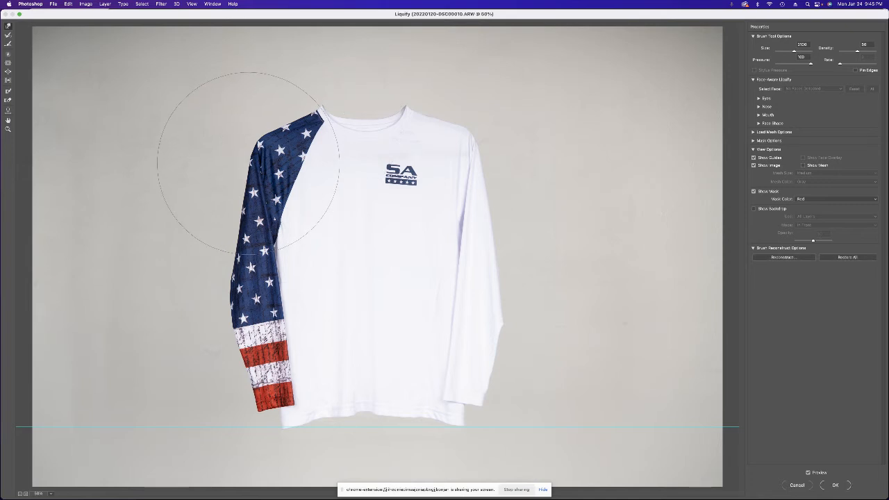
# - Try nudging the star-patterned shoulder upward with a larger brush, and undo that push
pyautogui.press('[')
pyautogui.press('[')
pyautogui.press('[')
pyautogui.press(']')
pyautogui.press(']')
pyautogui.press(']')
pyautogui.press(']')
pyautogui.press(']')
pyautogui.press(']')
pyautogui.press(']')
pyautogui.press('alt')
pyautogui.moveTo(289, 161); pyautogui.dragTo(290, 159)
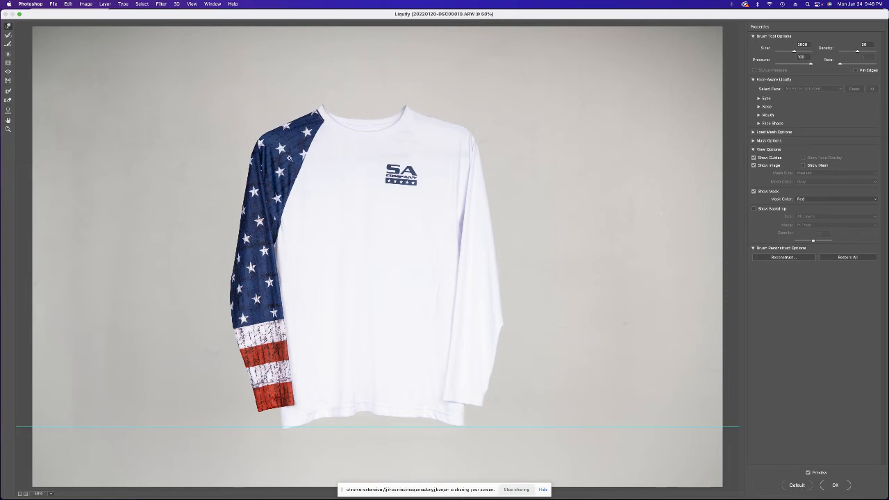
pyautogui.press('super+z')
# - Set the brush size to 2600 and raise the star-patterned shoulder with small upward pushes
pyautogui.press(']')
pyautogui.press(']')
pyautogui.press(']')
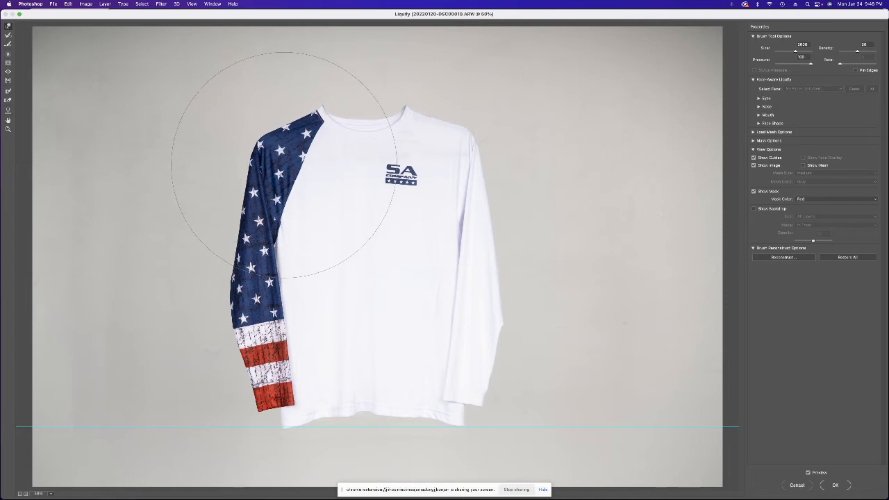
pyautogui.moveTo(284, 165); pyautogui.dragTo(284, 163)
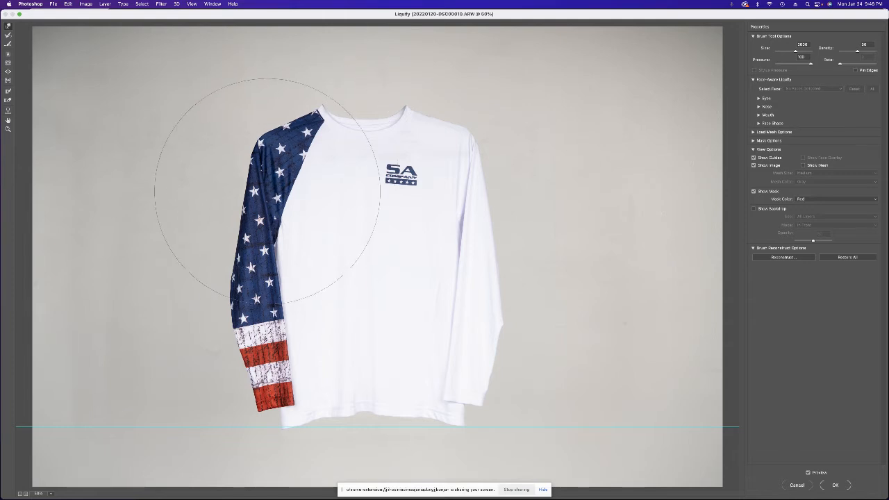
pyautogui.moveTo(277, 163); pyautogui.dragTo(276, 161)
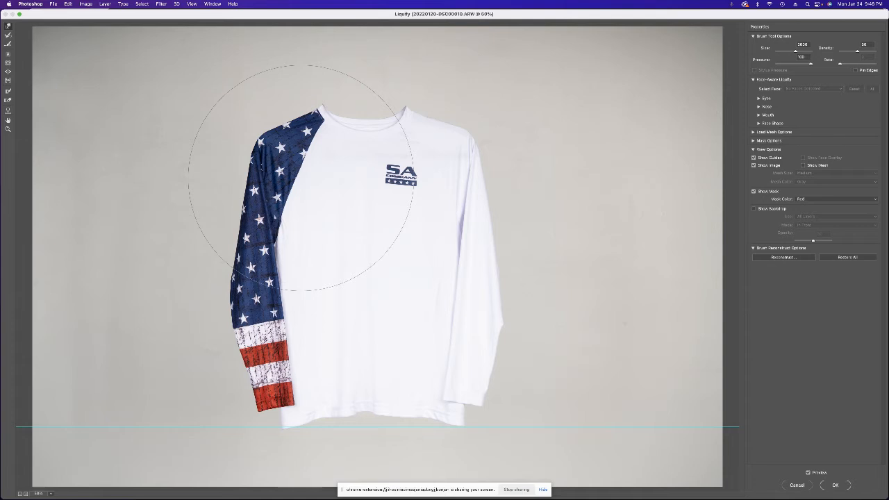
# - Try raising the star-patterned shoulder further with the brush at 2300, and undo the push
pyautogui.press('[')
pyautogui.press('[')
pyautogui.press('[')
pyautogui.press('[')
pyautogui.press('[')
pyautogui.press('[')
pyautogui.press('[')
pyautogui.press(']')
pyautogui.press(']')
pyautogui.press(']')
pyautogui.press(']')
pyautogui.press(']')
pyautogui.press(']')
pyautogui.press(']')
pyautogui.press(']')
pyautogui.press(']')
pyautogui.press(']')
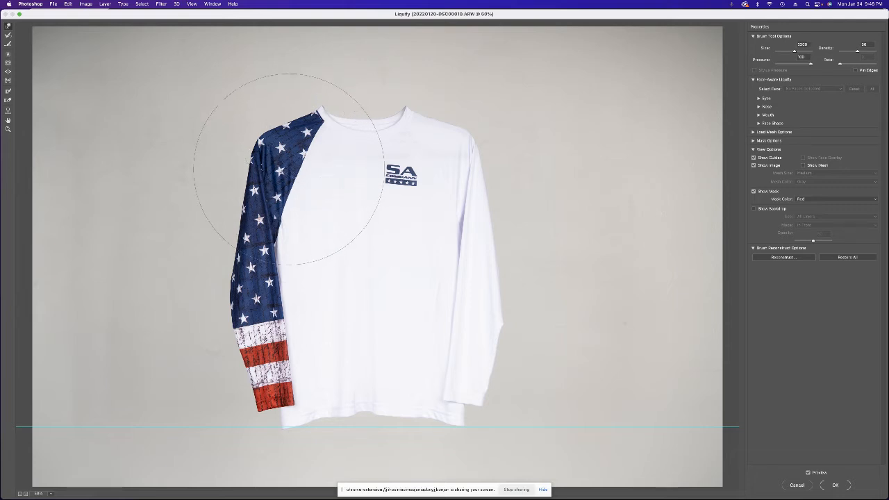
pyautogui.press(']')
pyautogui.press('alt')
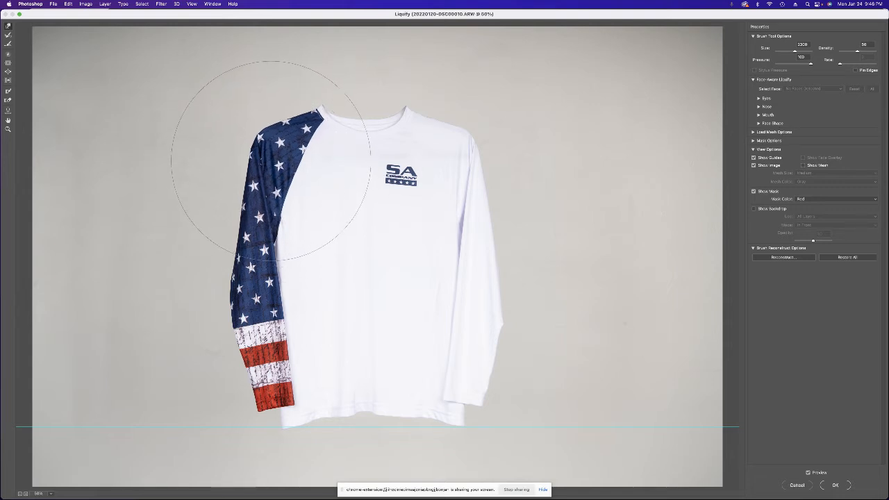
pyautogui.press('alt')
pyautogui.press('super+z')
# - Try a gentler upward push on the star-patterned shoulder, compare it with and without the change, and undo it
pyautogui.moveTo(283, 166); pyautogui.dragTo(283, 162)
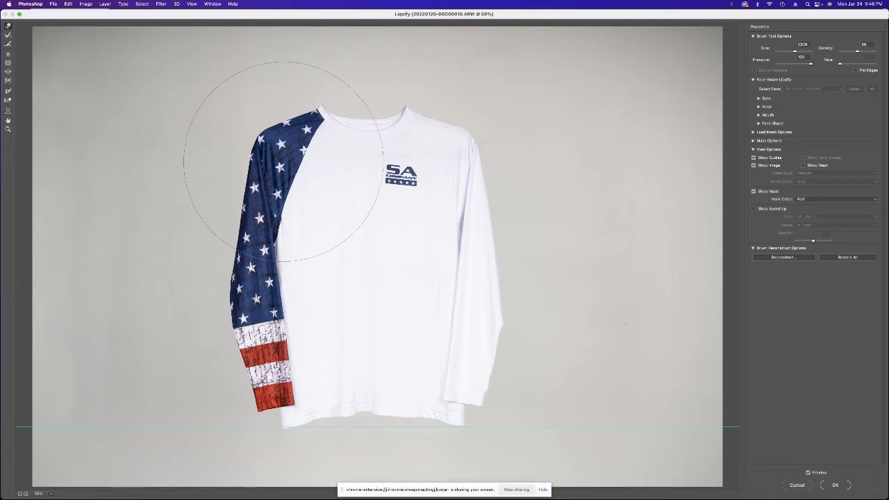
pyautogui.press('super+z')
pyautogui.press('super+shift+z')
pyautogui.press('super+z')
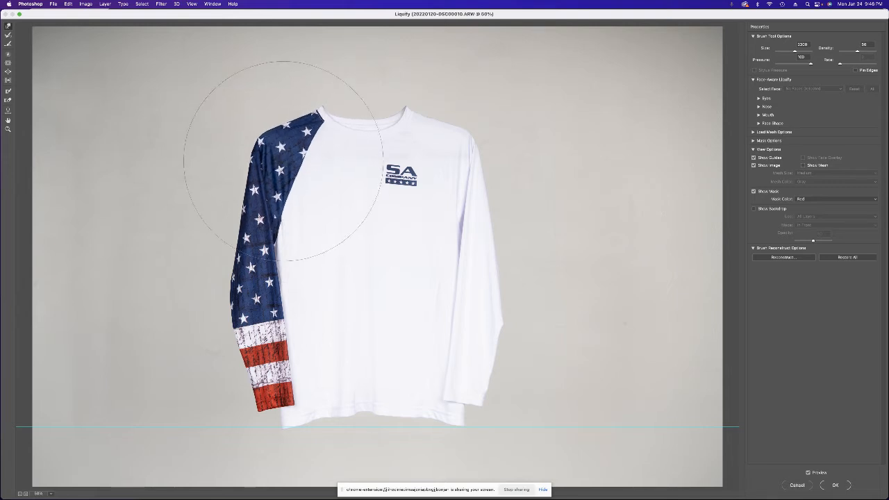
# - Raise the star-patterned shoulder slightly with the brush size set to 2600
pyautogui.press(']')
pyautogui.press(']')
pyautogui.press(']')
pyautogui.moveTo(285, 170); pyautogui.dragTo(285, 167)
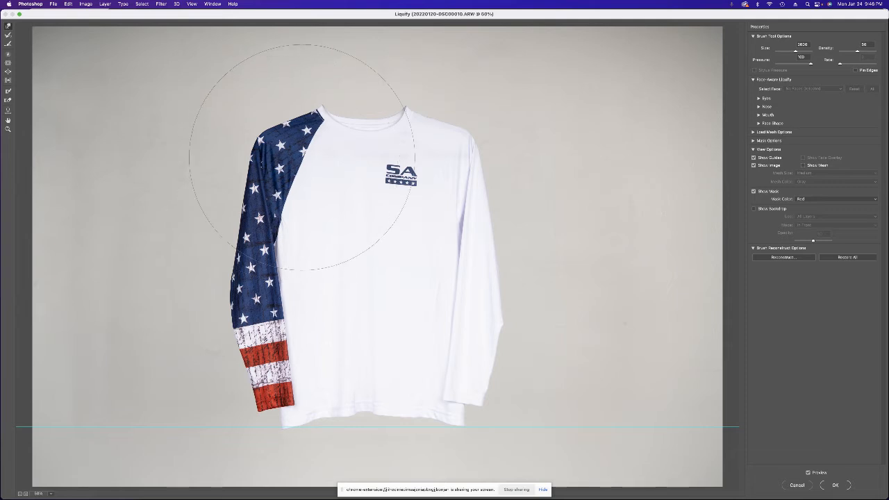
# - Reduce the brush to 1800 and nudge the collar tip beside the star-patterned shoulder very slightly downward
pyautogui.press('[')
pyautogui.press('[')
pyautogui.press('[')
pyautogui.press('[')
pyautogui.press('[')
pyautogui.press('[')
pyautogui.press('[')
pyautogui.press('[')
pyautogui.moveTo(319, 127); pyautogui.dragTo(319, 128)
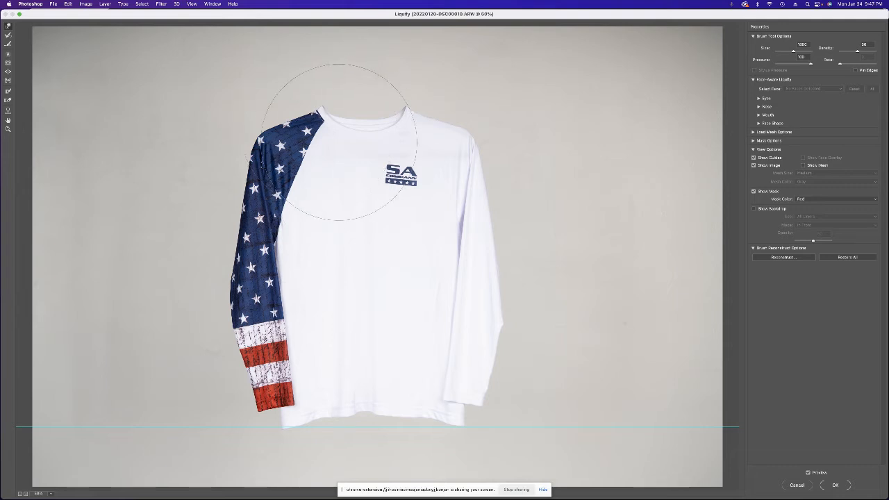
# - Even out the shirt's hem along the lower horizontal guide, using brush size 1800 and then 700
pyautogui.moveTo(378, 400); pyautogui.dragTo(372, 405)
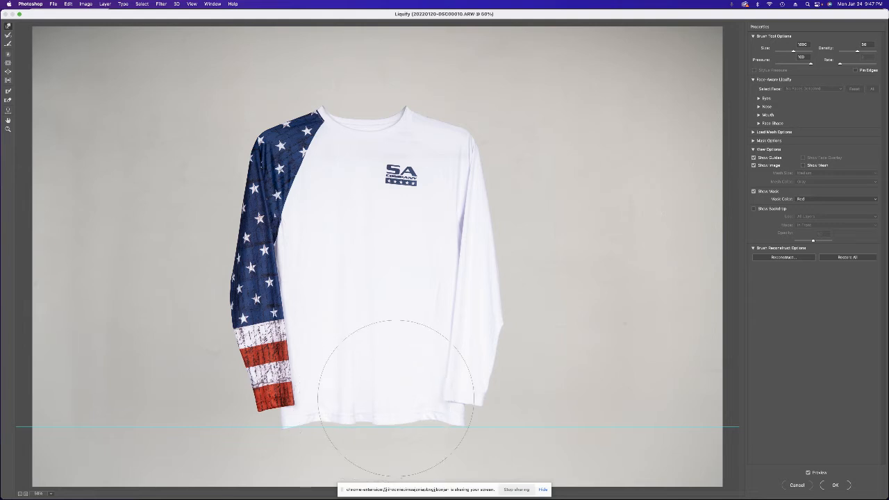
pyautogui.press('[')
pyautogui.press('[')
pyautogui.press('[')
pyautogui.press('[')
pyautogui.press('[')
pyautogui.press('[')
pyautogui.press('[')
pyautogui.press('[')
pyautogui.press('[')
pyautogui.press('[')
pyautogui.press('[')
pyautogui.press('[')
pyautogui.press('[')
pyautogui.press('[')
pyautogui.moveTo(428, 418)
pyautogui.mouseDown()
pyautogui.moveTo(435, 422)
pyautogui.moveTo(355, 404)
pyautogui.moveTo(360, 417)
pyautogui.moveTo(322, 417)
pyautogui.moveTo(284, 445)
pyautogui.mouseUp()
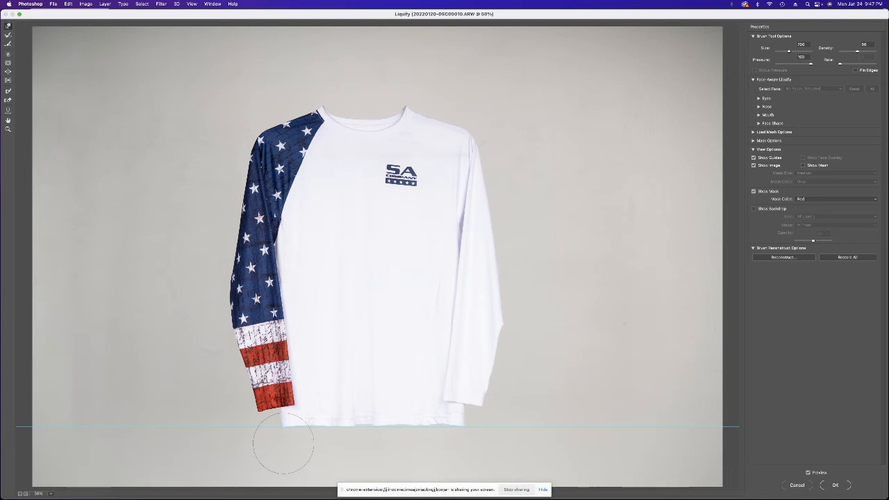
# - Smooth the remaining bumps along the hem up close with the brush size at 600
pyautogui.press(']')
pyautogui.press(']')
pyautogui.press('[')
pyautogui.press('[')
pyautogui.press('[')
pyautogui.press('[')
pyautogui.press('[')
pyautogui.press('[')
pyautogui.press('super+equal')
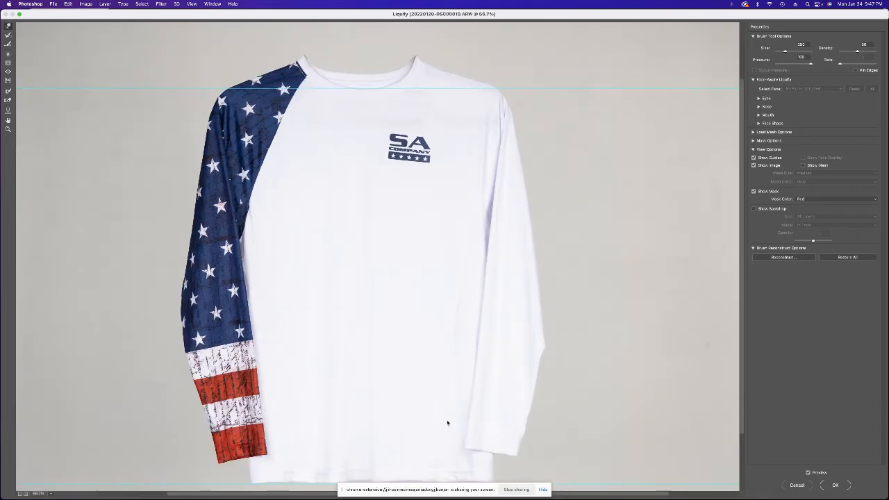
pyautogui.moveTo(449, 422); pyautogui.dragTo(422, 292)
pyautogui.press(']')
pyautogui.press(']')
pyautogui.press(']')
pyautogui.press(']')
pyautogui.press(']')
pyautogui.press(']')
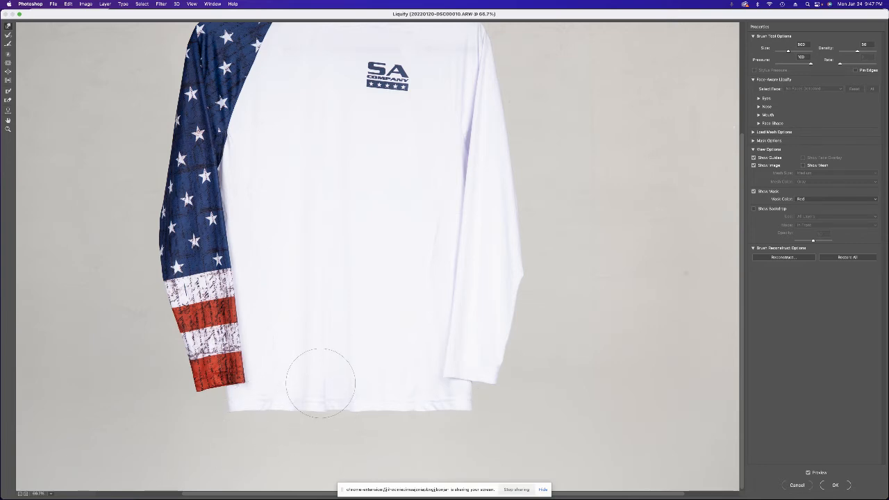
pyautogui.scroll(-2, 305, 378)
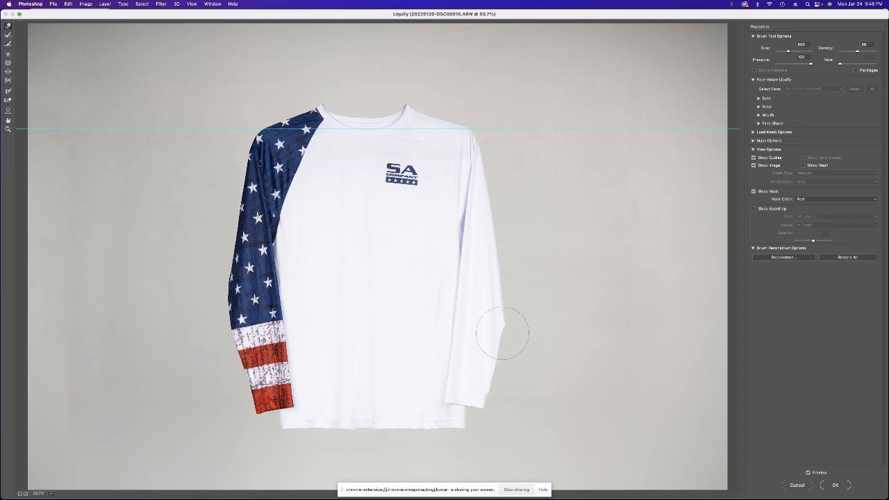
# - Reshape the white sleeve's elbow and level its cuff with small pushes, enlarging the brush up to 3100
pyautogui.moveTo(502, 334); pyautogui.dragTo(470, 412)
pyautogui.press(']')
pyautogui.press(']')
pyautogui.press(']')
pyautogui.press(']')
pyautogui.press(']')
pyautogui.press('[')
pyautogui.press('[')
pyautogui.press('[')
pyautogui.press('[')
pyautogui.press('[')
pyautogui.press('alt')
pyautogui.press(']')
pyautogui.press(']')
pyautogui.press(']')
pyautogui.press(']')
pyautogui.press(']')
pyautogui.press(']')
pyautogui.press(']')
pyautogui.press(']')
pyautogui.press(']')
pyautogui.press(']')
pyautogui.press(']')
pyautogui.press(']')
pyautogui.press(']')
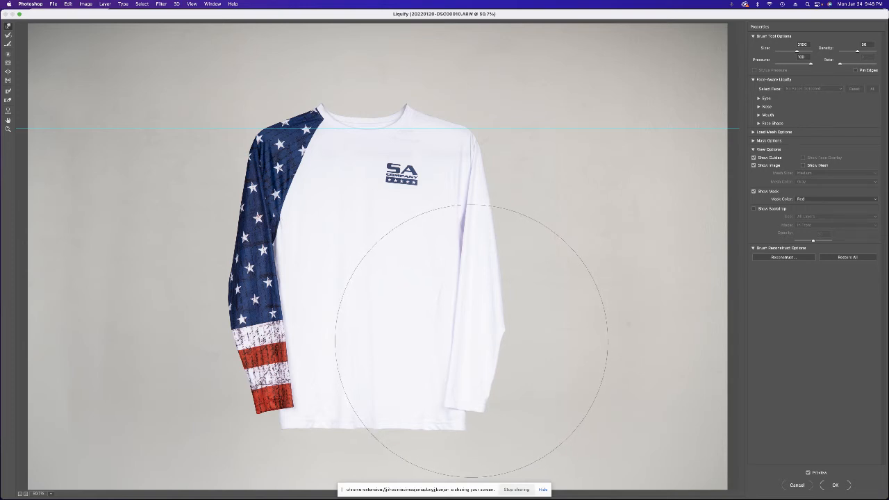
# - Reduce the brush to 700 and push the star-patterned sleeve's outer edge inward around the start of the stripes
pyautogui.press('[')
pyautogui.press('[')
pyautogui.press('[')
pyautogui.press('[')
pyautogui.press('[')
pyautogui.press('[')
pyautogui.press('[')
pyautogui.press('[')
pyautogui.press('[')
pyautogui.press('[')
pyautogui.press('[')
pyautogui.press('[')
pyautogui.press('[')
pyautogui.press('[')
pyautogui.press('[')
pyautogui.press('[')
pyautogui.press('[')
pyautogui.press('[')
pyautogui.press('[')
pyautogui.press('[')
pyautogui.press('[')
pyautogui.press('[')
pyautogui.press('[')
pyautogui.press('[')
pyautogui.moveTo(218, 337); pyautogui.dragTo(221, 316)
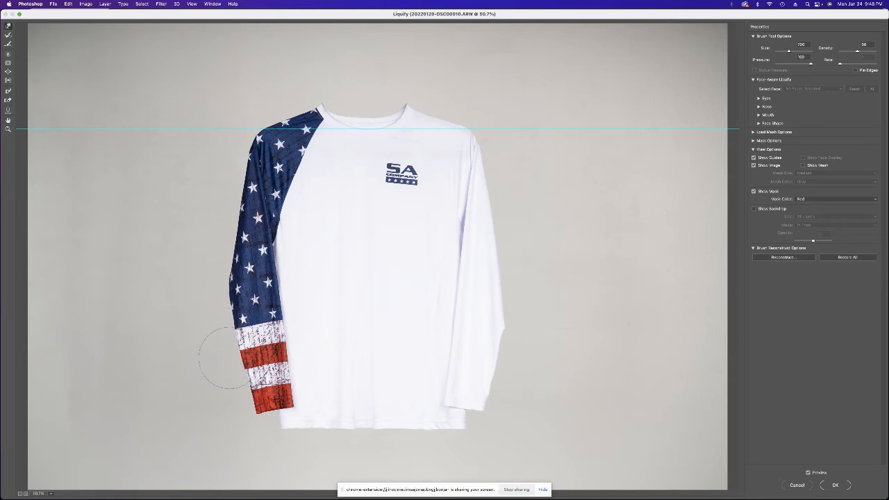
# - Push the white sleeve's outer edge upward below the elbow and enlarge the warp brush to 1600
pyautogui.moveTo(512, 383)
pyautogui.mouseDown()
pyautogui.moveTo(497, 385)
pyautogui.moveTo(520, 323)
pyautogui.moveTo(504, 326)
pyautogui.mouseUp()
pyautogui.press('[')
pyautogui.press('[')
pyautogui.press('[')
pyautogui.press('[')
pyautogui.press(']')
pyautogui.press(']')
pyautogui.press(']')
pyautogui.press(']')
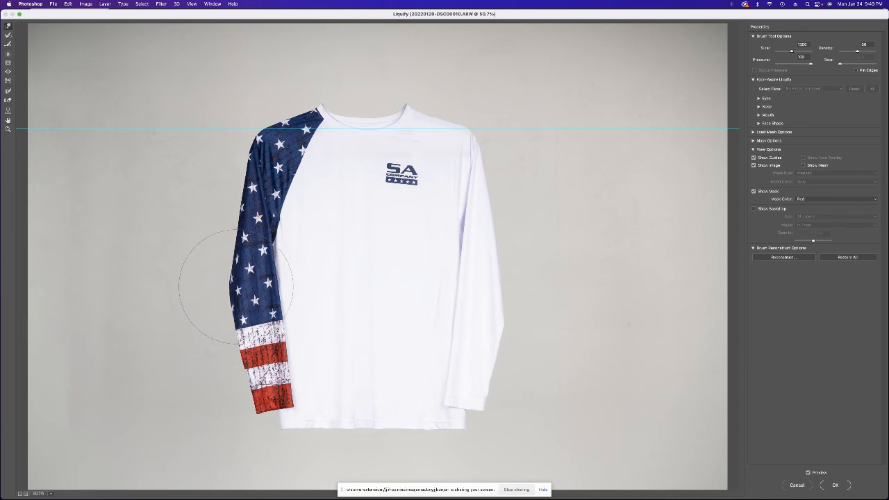
pyautogui.press(']')
pyautogui.press(']')
pyautogui.press(']')
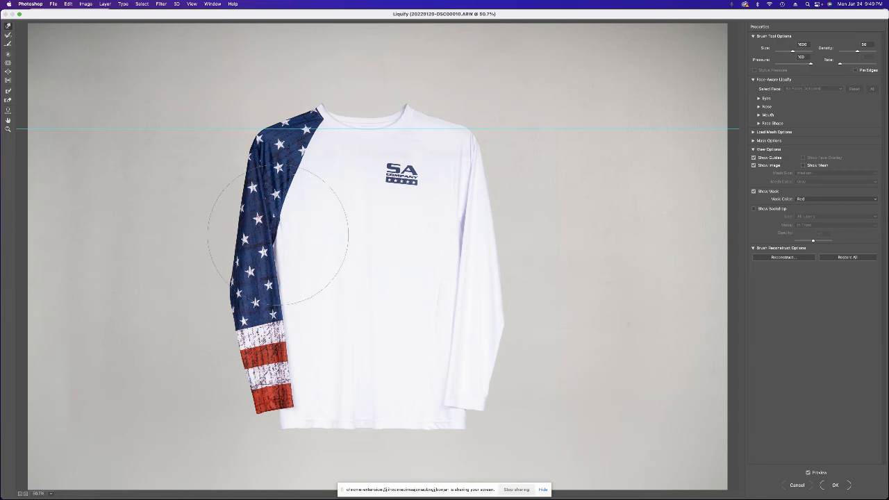
# - Nudge the seam between the star-patterned sleeve and the white body slightly upward, reducing the brush to 900
pyautogui.press('[')
pyautogui.press('[')
pyautogui.press('[')
pyautogui.press('[')
pyautogui.press('[')
pyautogui.press('[')
pyautogui.moveTo(299, 194)
pyautogui.mouseDown()
pyautogui.moveTo(310, 198)
pyautogui.moveTo(312, 157)
pyautogui.moveTo(315, 177)
pyautogui.moveTo(300, 184)
pyautogui.mouseUp()
pyautogui.press('[')
pyautogui.press('[')
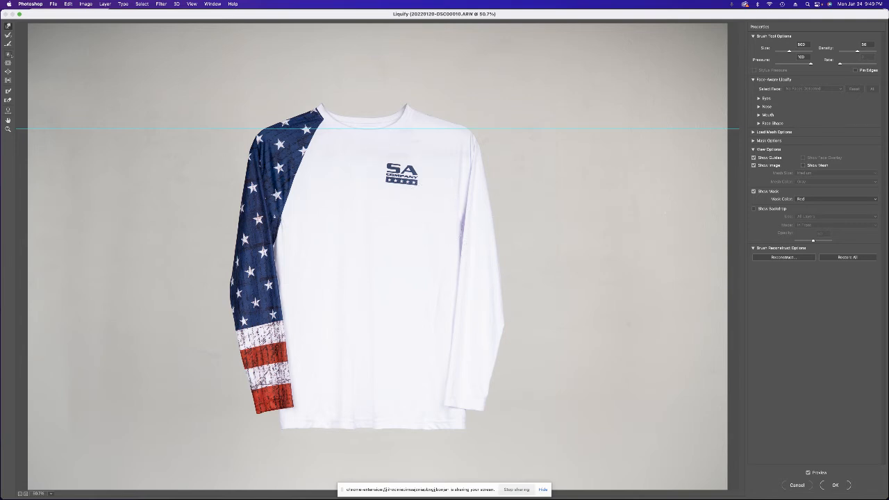
pyautogui.press('c')
pyautogui.press('[')
pyautogui.moveTo(401, 180); pyautogui.dragTo(402, 180)
pyautogui.press('super+z')
# - Rotate the SA Company chest logo counterclockwise with short Twirl tool applications, using brush size 1000 and then 1300
pyautogui.press(']')
pyautogui.press(']')
pyautogui.click(9, 55)
pyautogui.press('alt')
pyautogui.keyDown('alt'); pyautogui.click(434, 175); pyautogui.keyUp('alt')
pyautogui.keyDown('alt'); pyautogui.click(420, 172); pyautogui.keyUp('alt')
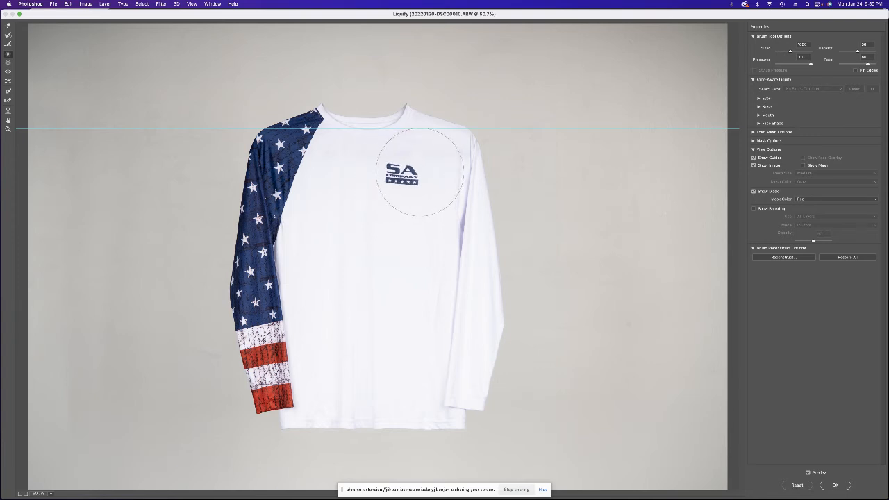
pyautogui.keyDown('alt'); pyautogui.click(396, 188); pyautogui.keyUp('alt')
pyautogui.keyDown('alt'); pyautogui.click(399, 181); pyautogui.keyUp('alt')
pyautogui.press(']')
pyautogui.press(']')
pyautogui.press(']')
pyautogui.click(404, 181)
# - Compare the chest logo with and without the twirl by repeatedly undoing and redoing it
pyautogui.press('super+z')
pyautogui.press('super+z')
pyautogui.press('super+z')
pyautogui.press('super+z')
pyautogui.press('super+z')
pyautogui.press('super+z')
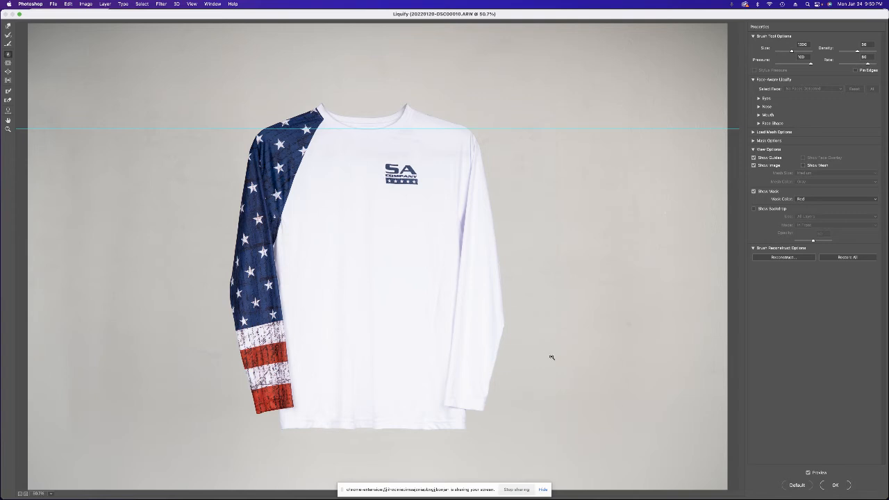
pyautogui.press('super+z')
pyautogui.press('super+z')
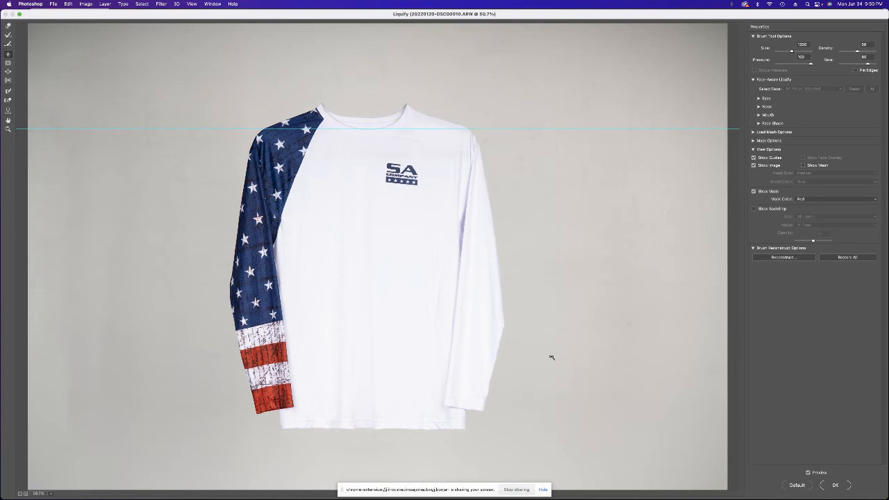
pyautogui.press('super+z')
pyautogui.press('super+z')
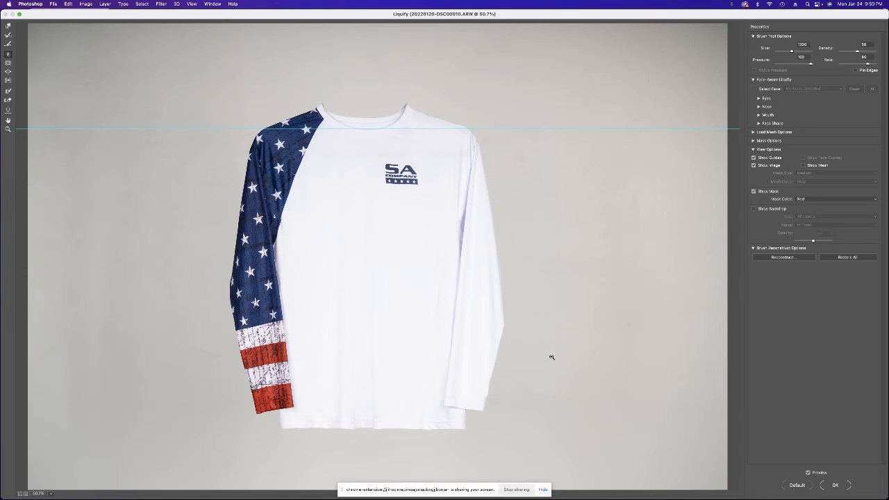
pyautogui.press('super+z')
pyautogui.press('super+z')
pyautogui.press('super+z')
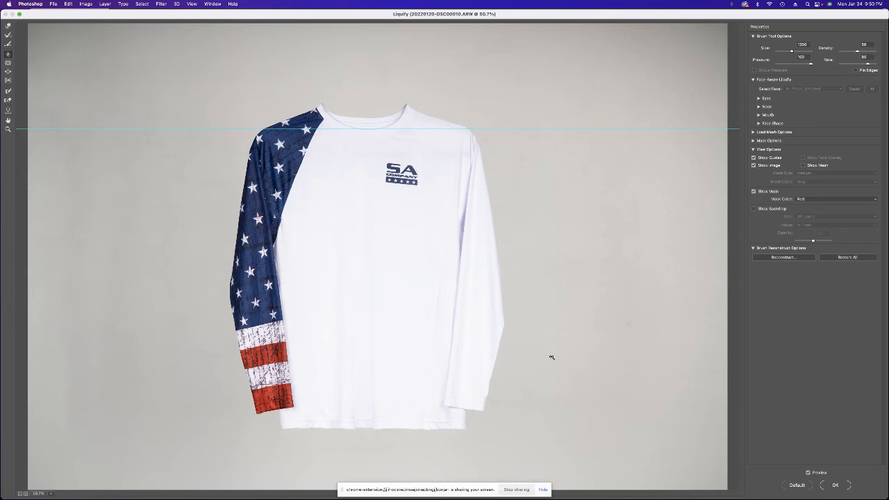
pyautogui.press('super+z')
pyautogui.press('super+z')
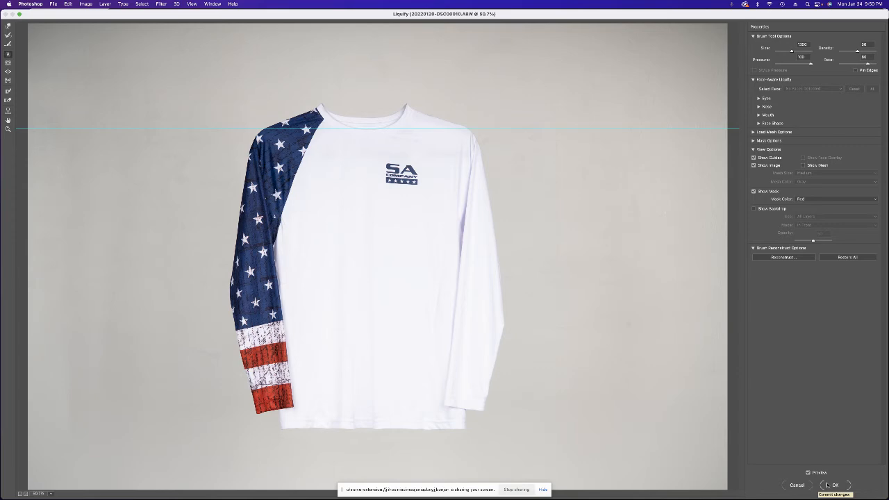
# - Examine the neckline and chest logo up close with the Forward Warp tool at brush size 700
pyautogui.press('super+equal')
pyautogui.press('super+equal')
pyautogui.press('super+equal')
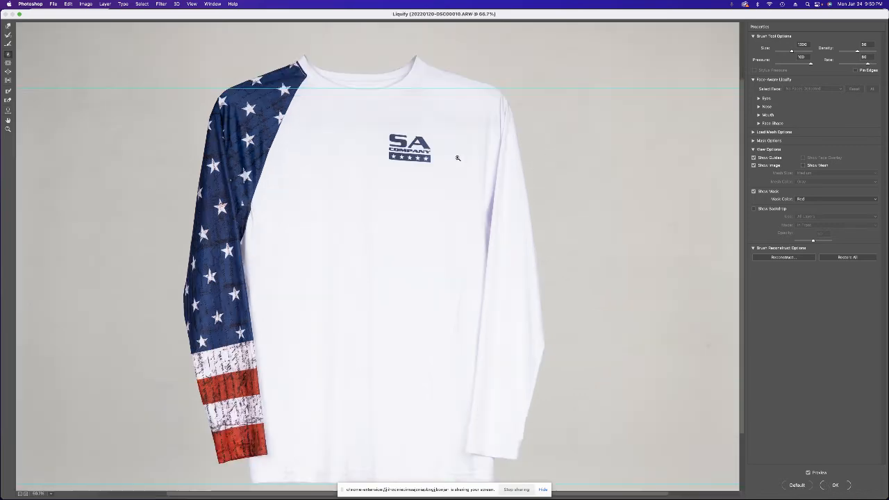
pyautogui.scroll(10, 457, 157)
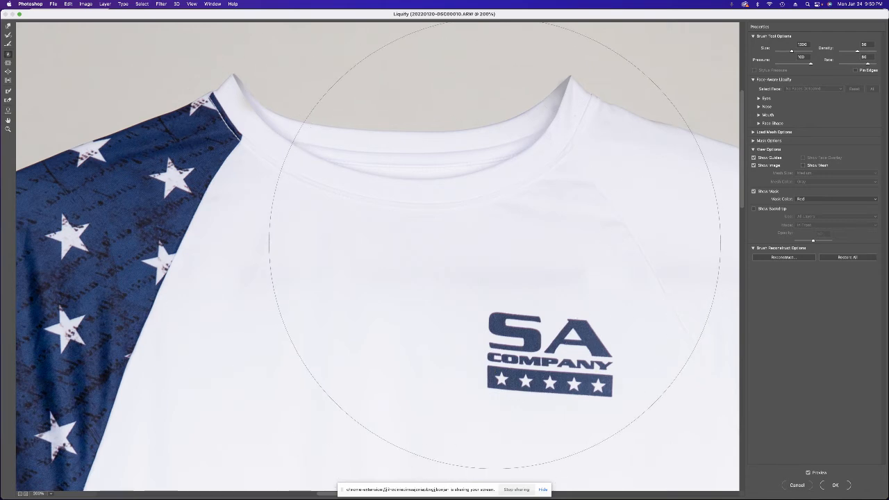
pyautogui.press('[')
pyautogui.press('[')
pyautogui.press('[')
pyautogui.press('[')
pyautogui.press('[')
pyautogui.press('[')
pyautogui.press('[')
pyautogui.press(']')
pyautogui.press(']')
pyautogui.click(9, 27)
pyautogui.press('[')
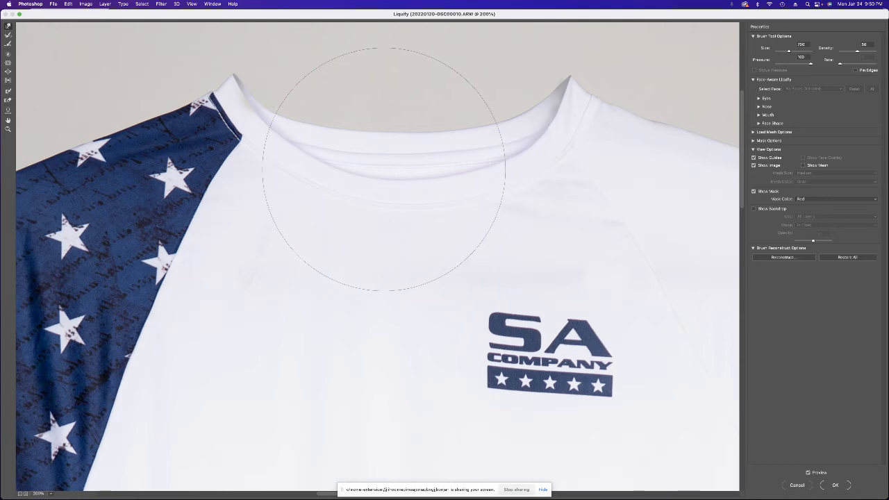
pyautogui.hotkey('alt', 'space')
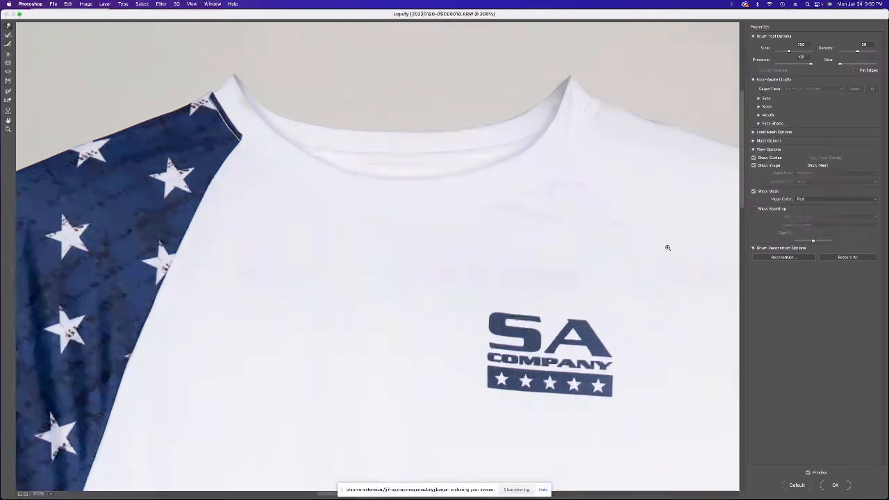
pyautogui.press('super+0')
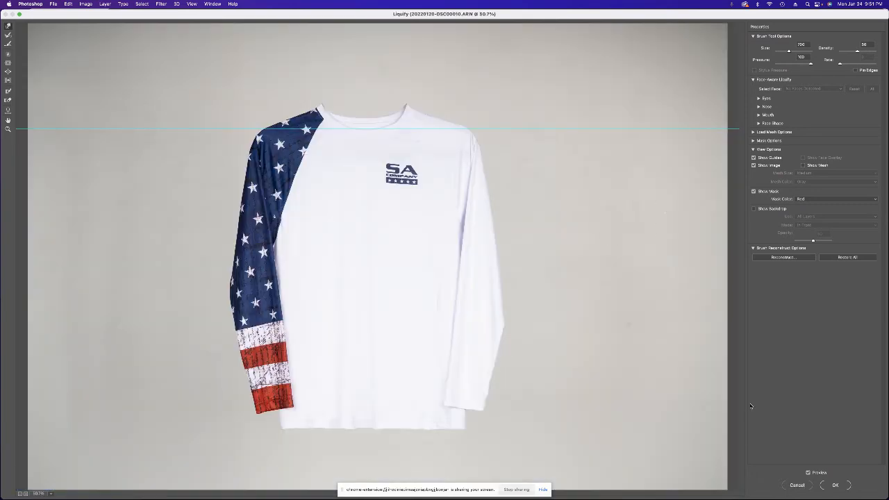
# - Hide the guides in the Liquify preview and apply the Liquify changes to the layer
pyautogui.click(764, 168)
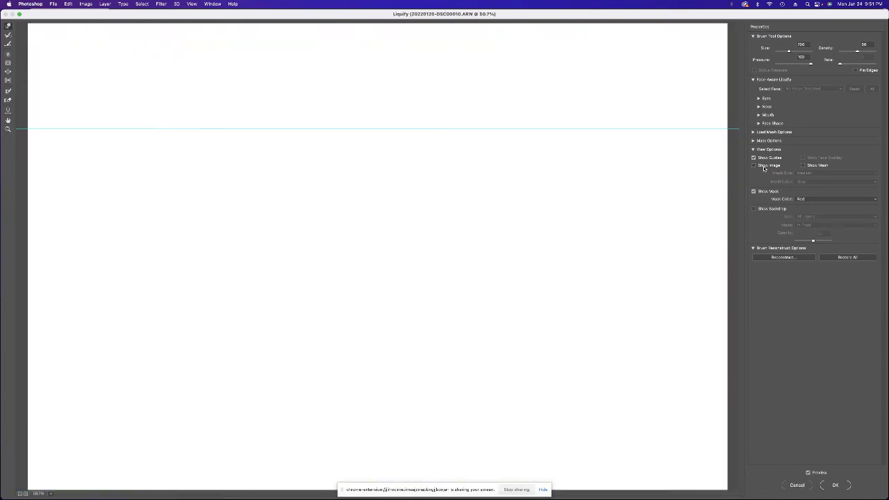
pyautogui.click(764, 168)
pyautogui.click(764, 158)
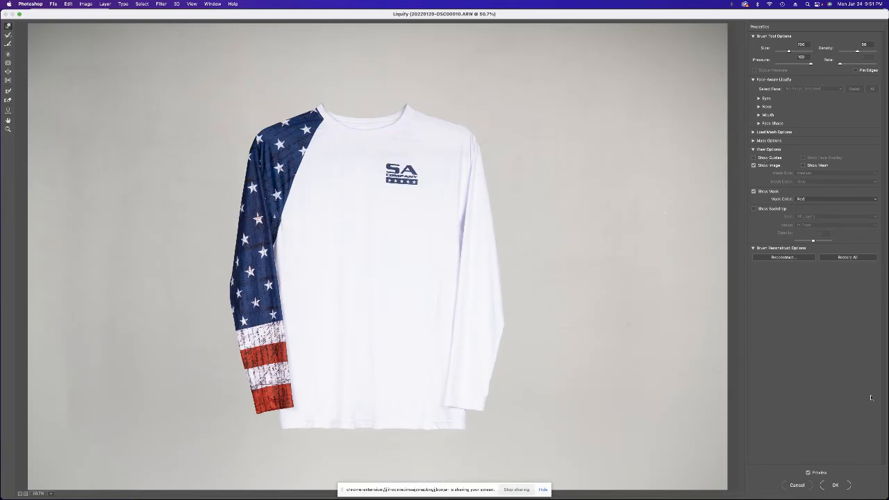
pyautogui.click(821, 166)
pyautogui.click(820, 166)
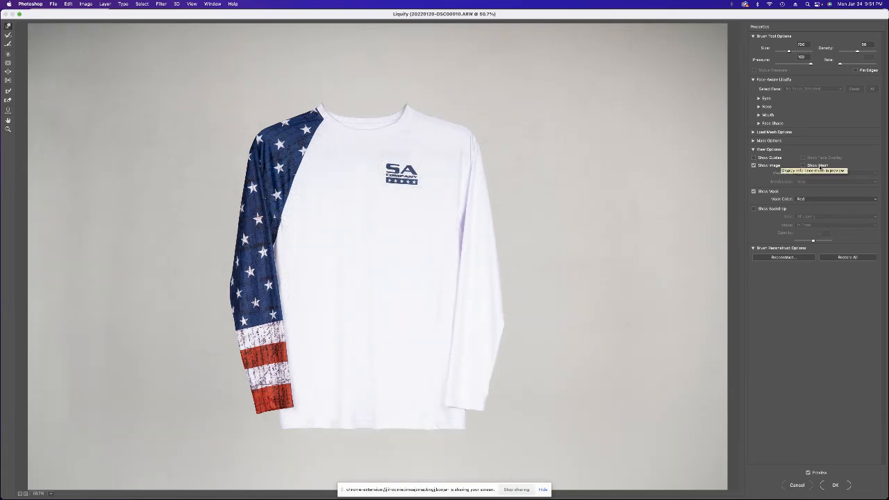
pyautogui.click(836, 486)
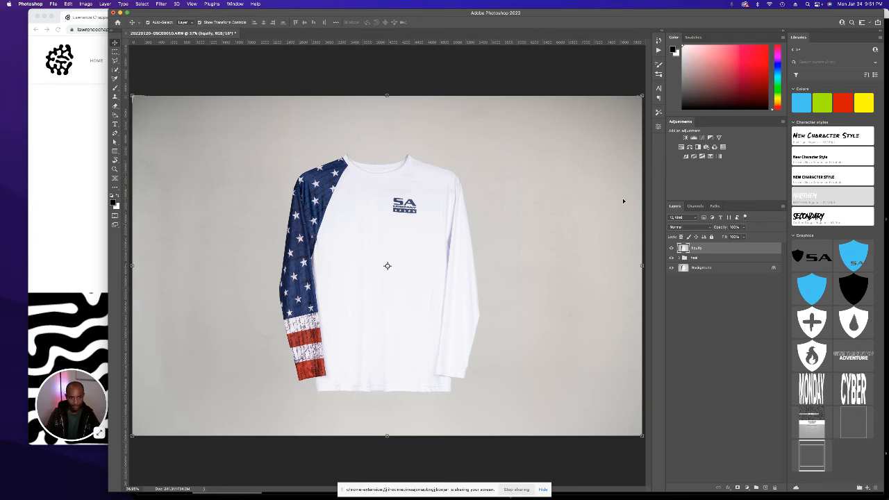
# - Compare the shirt before and after the reshaping by toggling the visibility of the liquify layer and the heal group
pyautogui.click(671, 250)
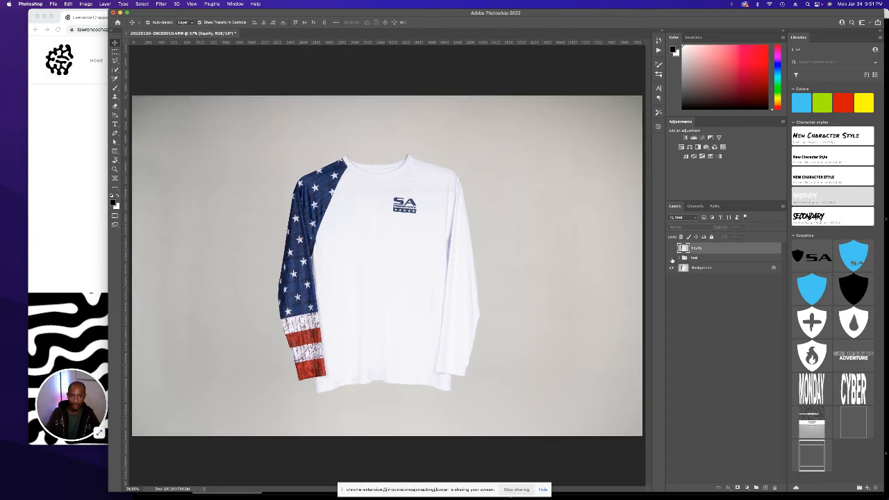
pyautogui.click(672, 258)
pyautogui.click(672, 258)
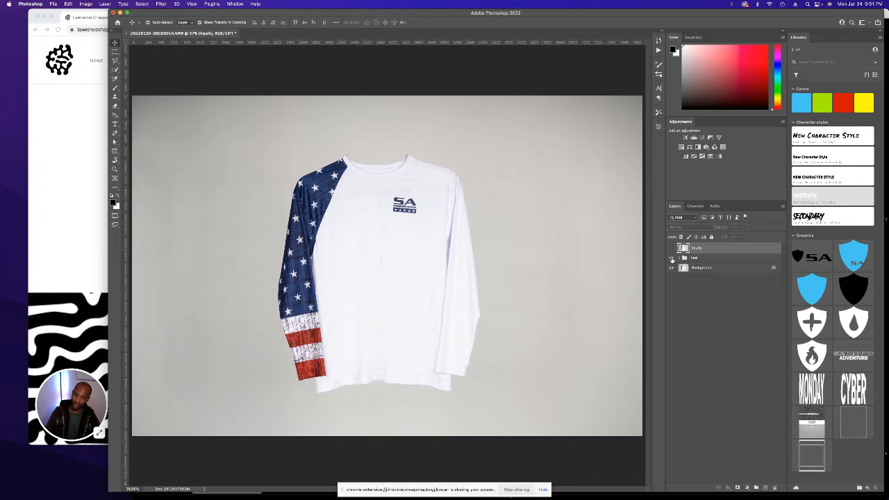
pyautogui.click(671, 248)
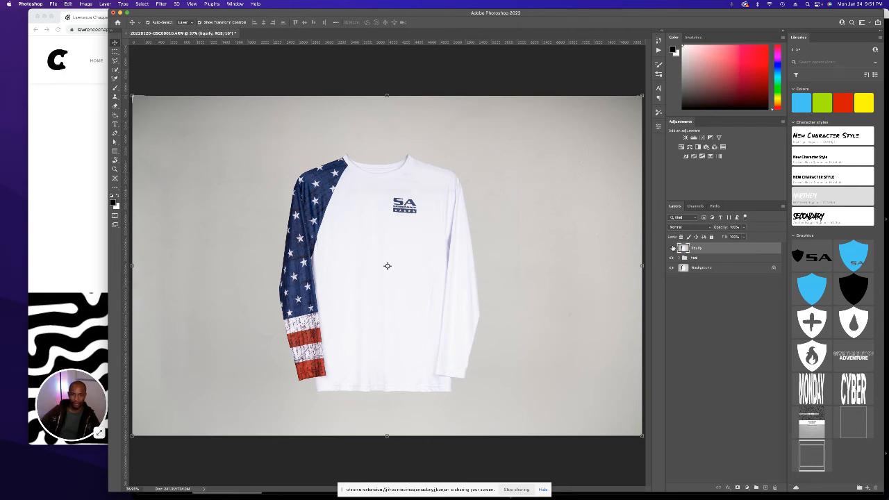
pyautogui.click(673, 248)
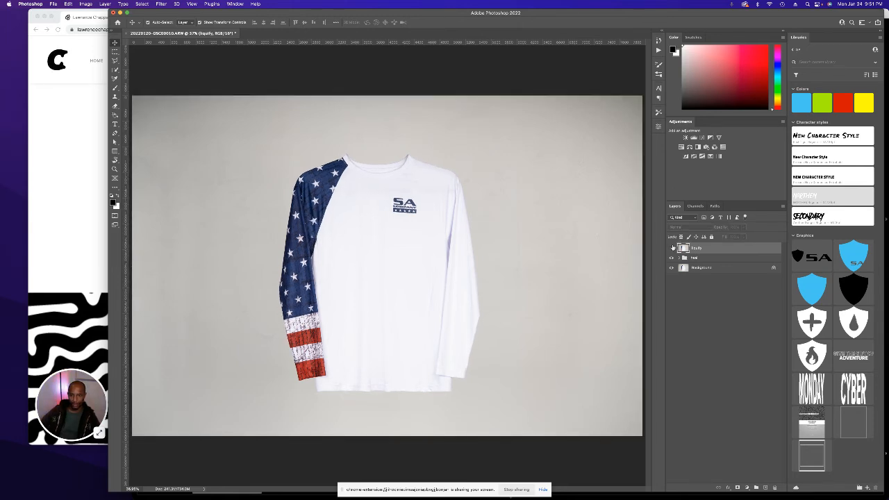
pyautogui.click(673, 248)
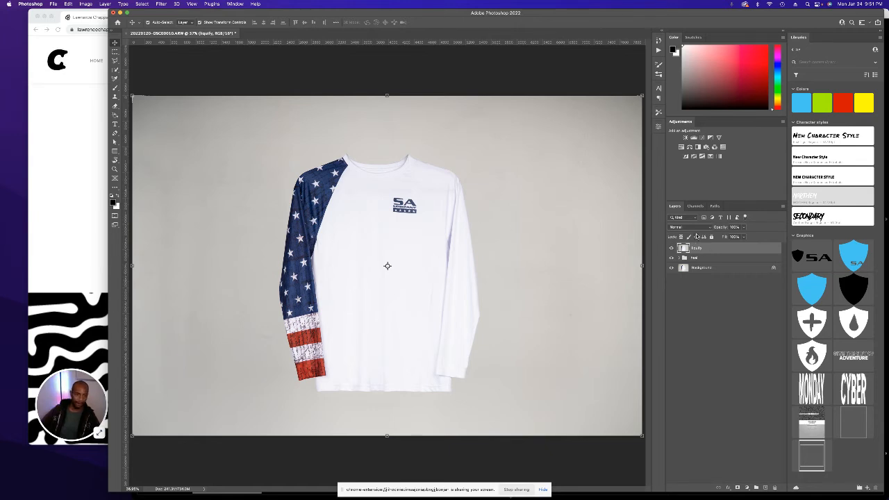
# - Select the whole shirt on the liquify layer with the Object Selection tool
pyautogui.press('w')
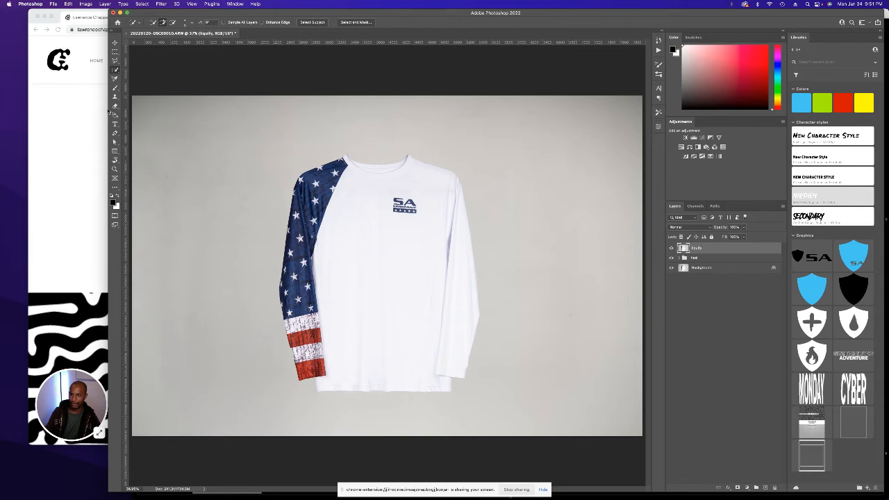
pyautogui.rightClick(116, 71)
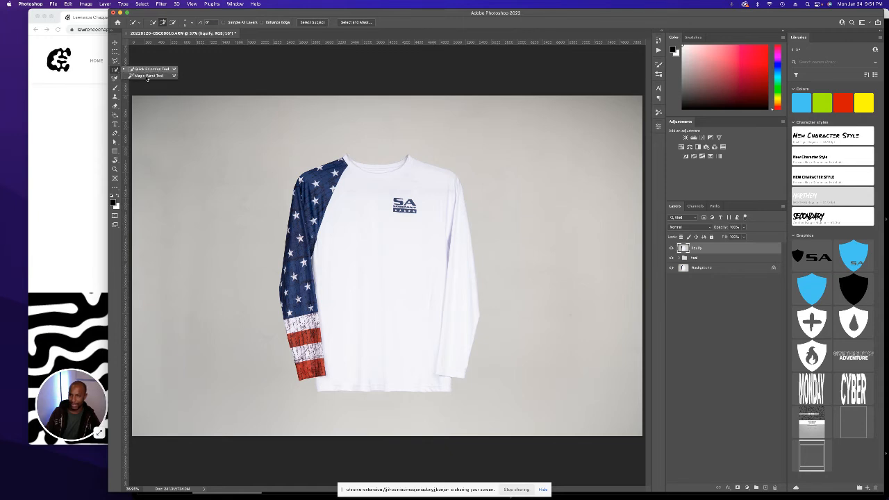
pyautogui.click(120, 196)
pyautogui.click(116, 188)
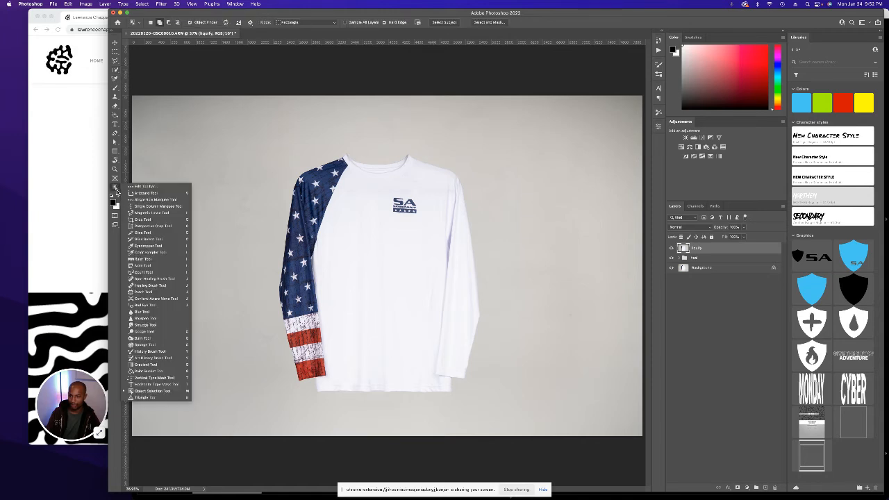
pyautogui.click(157, 392)
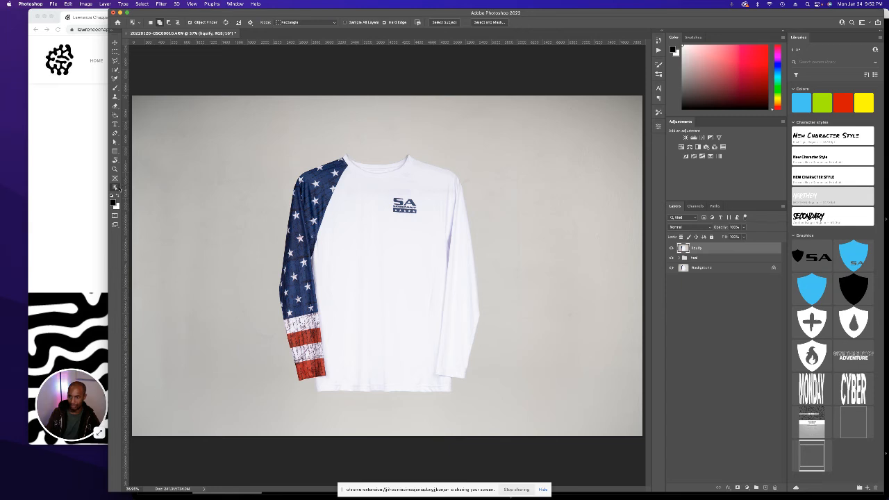
pyautogui.moveTo(280, 150); pyautogui.dragTo(479, 399)
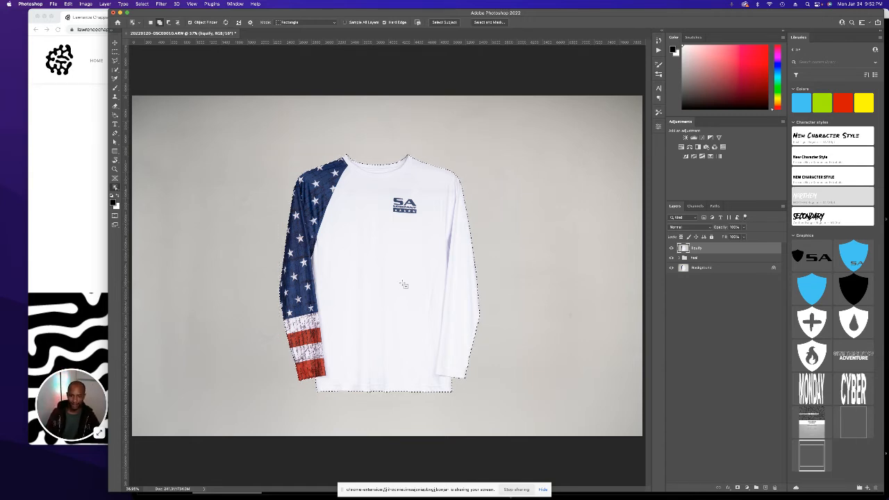
# - Check the selection edge at the white cuff and hem corner, and invert the selection to cover the background
pyautogui.press('super+equal')
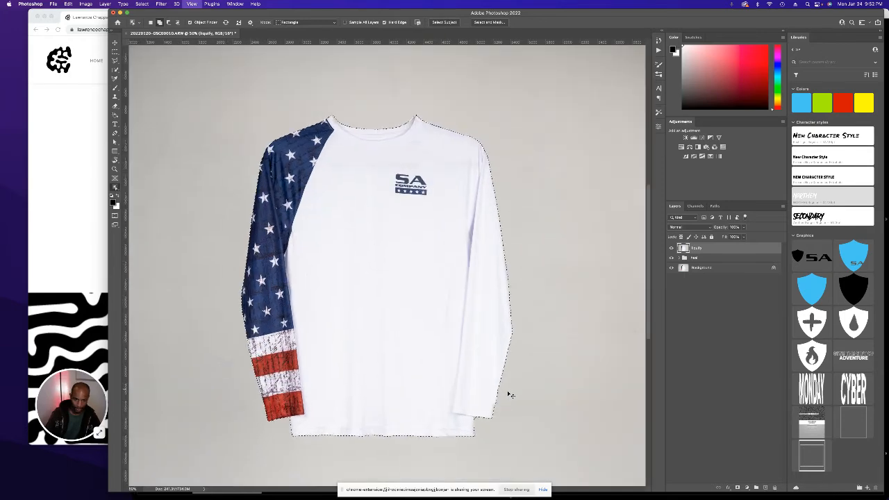
pyautogui.press('super+equal')
pyautogui.press('super+equal')
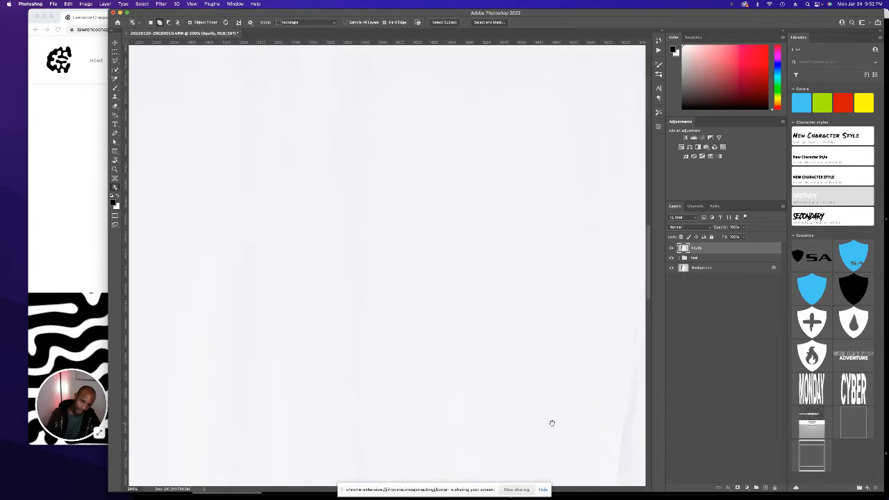
pyautogui.scroll(-10, 440, 183)
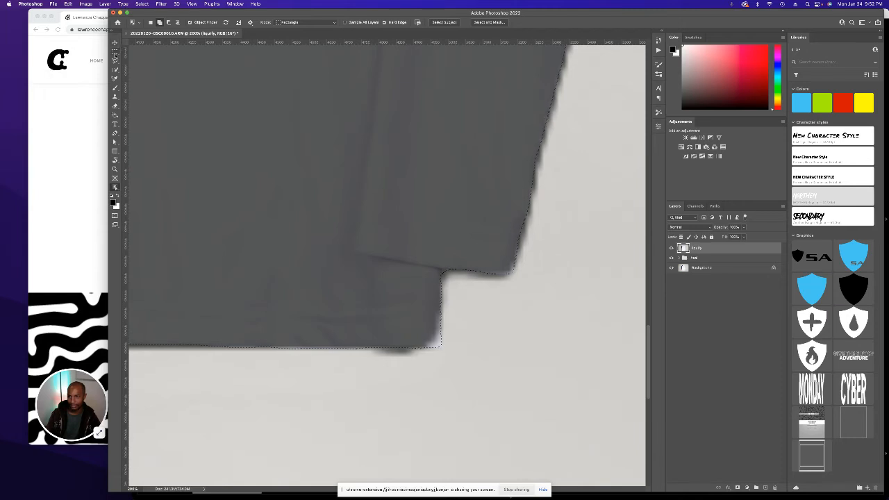
pyautogui.click(116, 70)
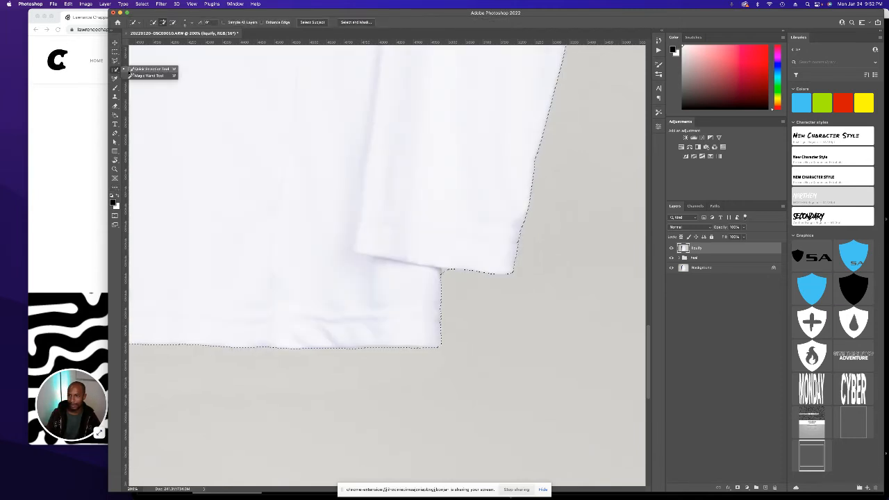
pyautogui.press('alt')
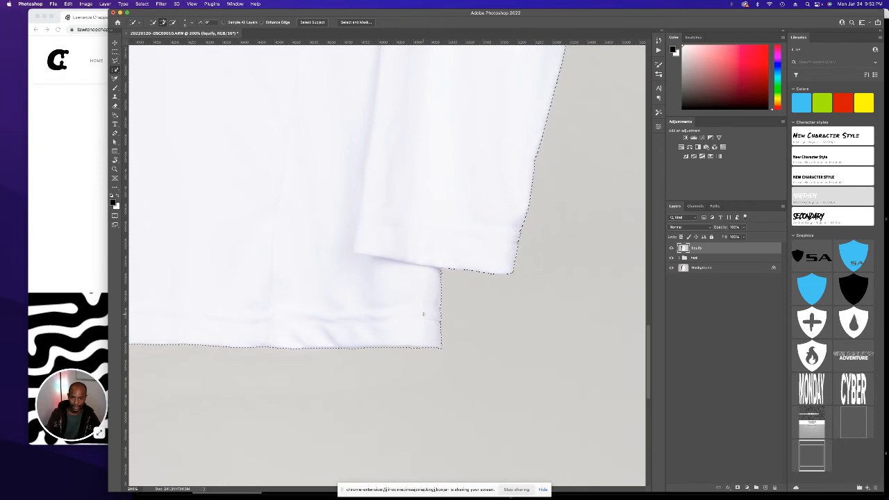
pyautogui.press('super+minus')
pyautogui.press('super+0')
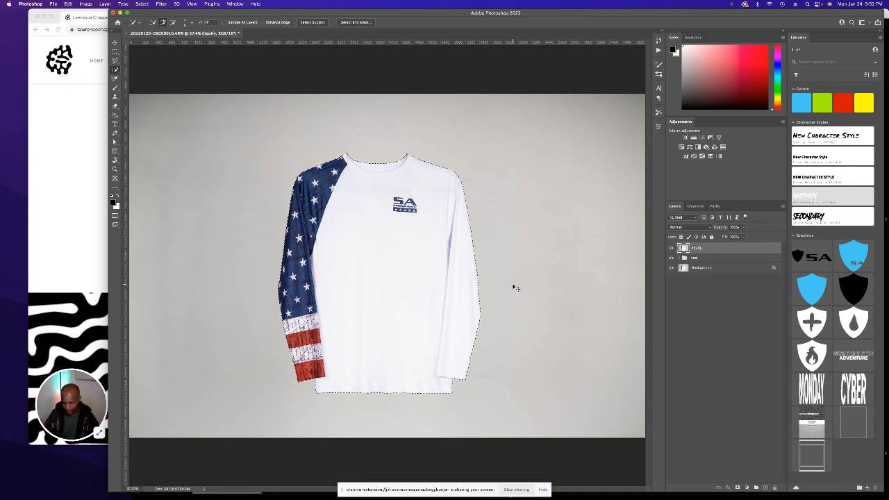
pyautogui.press('super+shift+i')
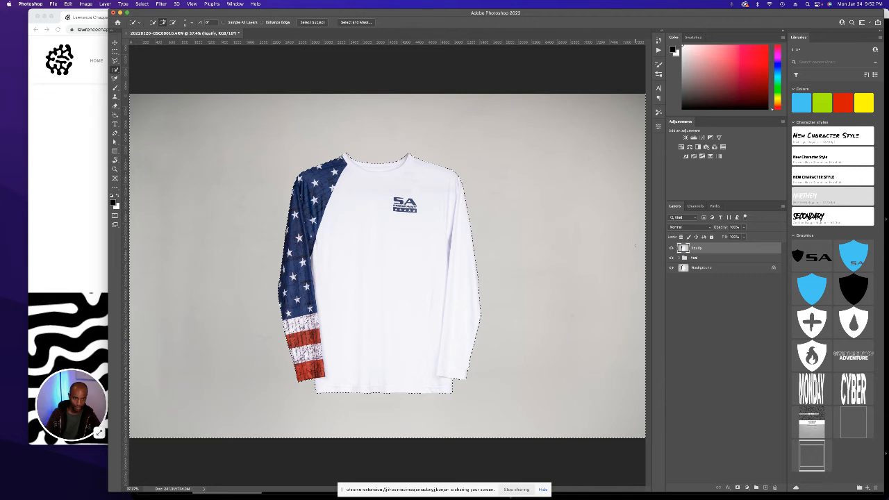
# - Add a Curves adjustment layer limited to the selected background, try brightening it through the curve, and undo the brightening
pyautogui.click(703, 139)
pyautogui.moveTo(610, 192); pyautogui.dragTo(527, 183)
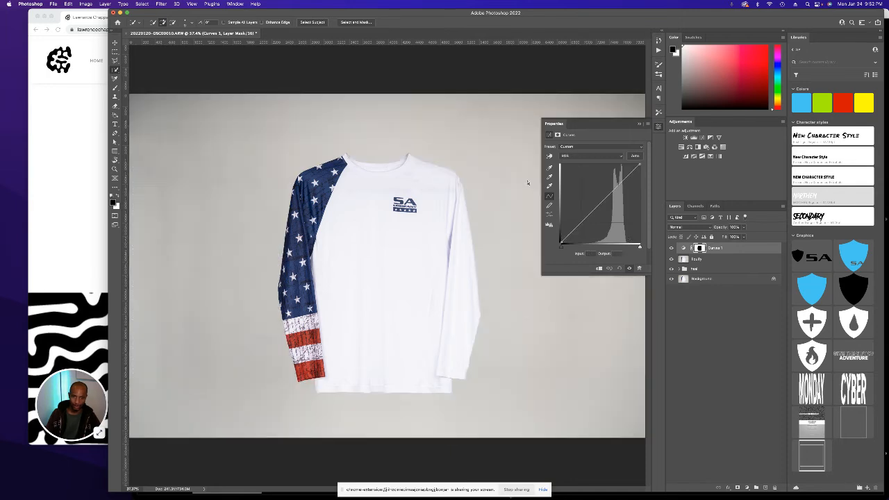
pyautogui.moveTo(591, 212)
pyautogui.mouseDown()
pyautogui.moveTo(589, 186)
pyautogui.moveTo(590, 201)
pyautogui.mouseUp()
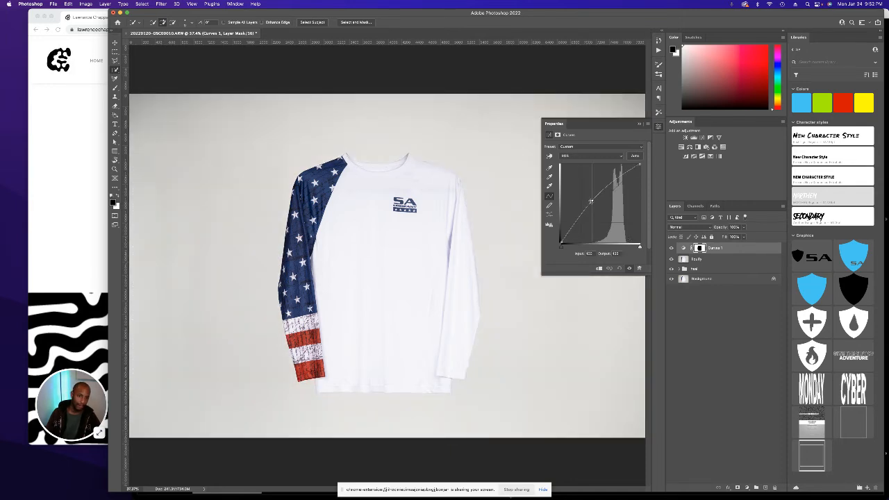
pyautogui.press('super+z')
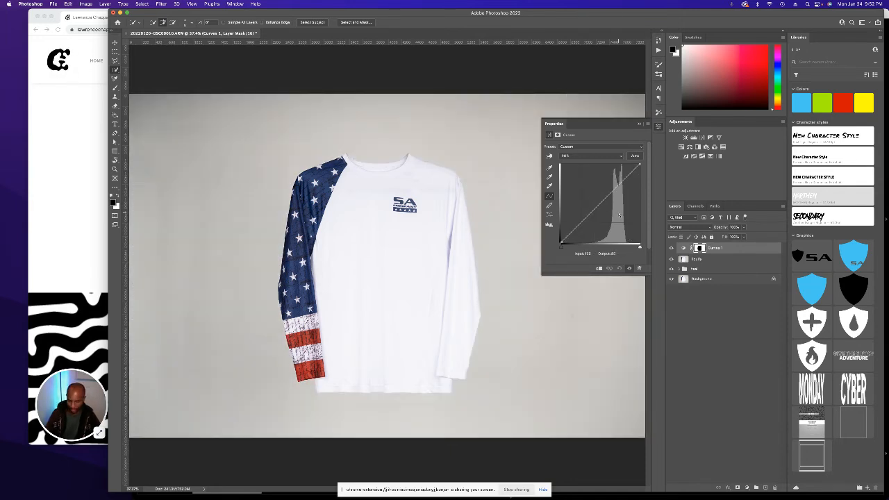
# - Try filling the background around the shirt with white on a new layer, and undo the fill and the layer
pyautogui.press('super+alt+shift+e')
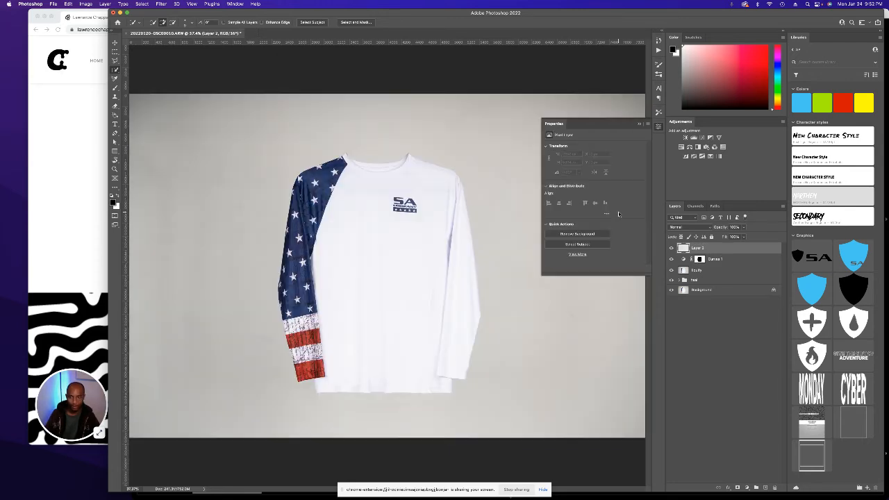
pyautogui.press('super+BackSpace')
pyautogui.press('super+z')
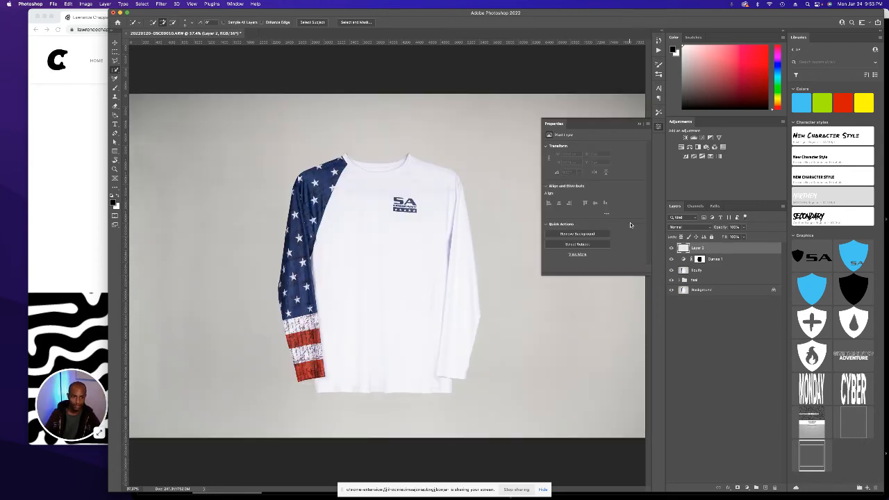
pyautogui.keyDown('super'); pyautogui.click(701, 260); pyautogui.keyUp('super')
pyautogui.press('super+BackSpace')
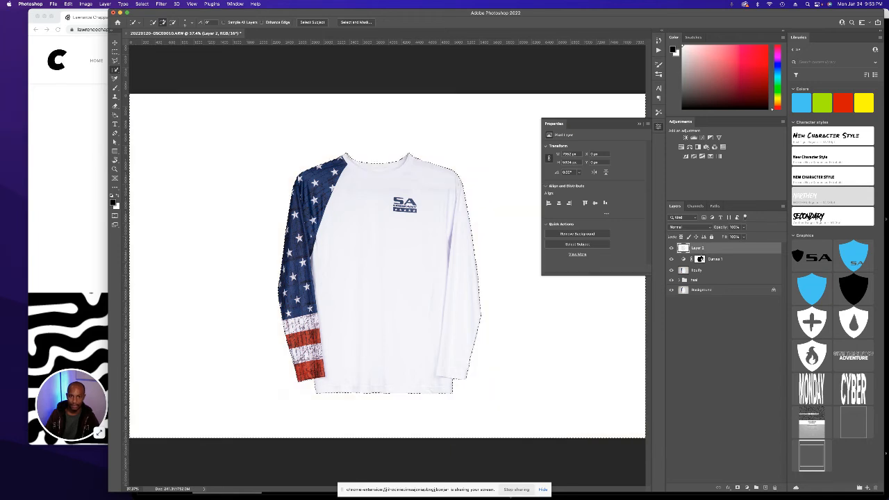
pyautogui.press('super+z')
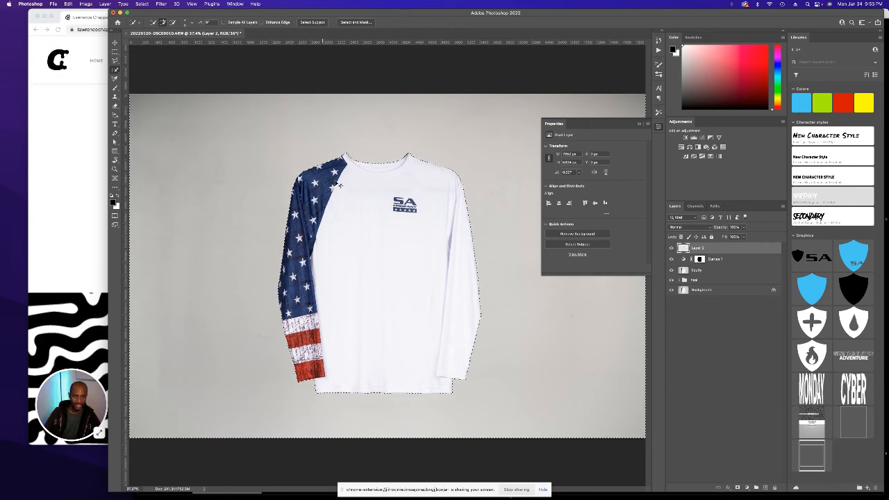
pyautogui.press('super+z')
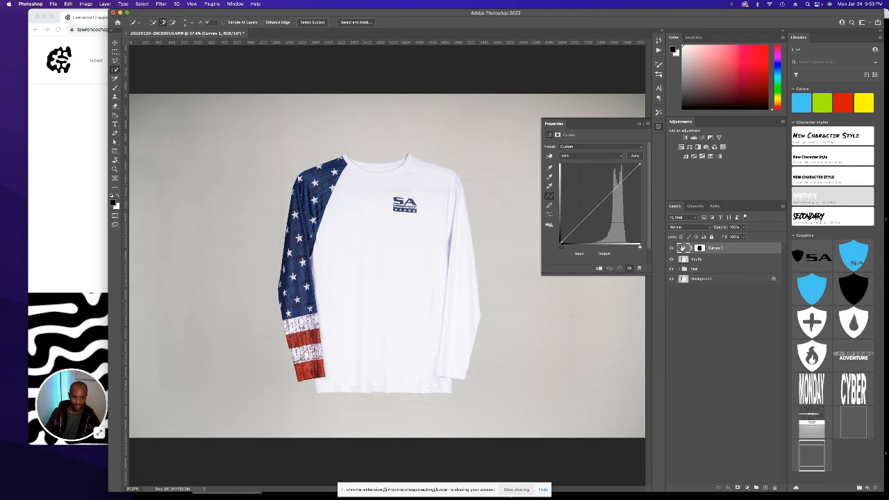
# - Brighten the background by raising a point on its Curves adjustment to about input 73, output 142
pyautogui.moveTo(599, 200); pyautogui.dragTo(584, 200)
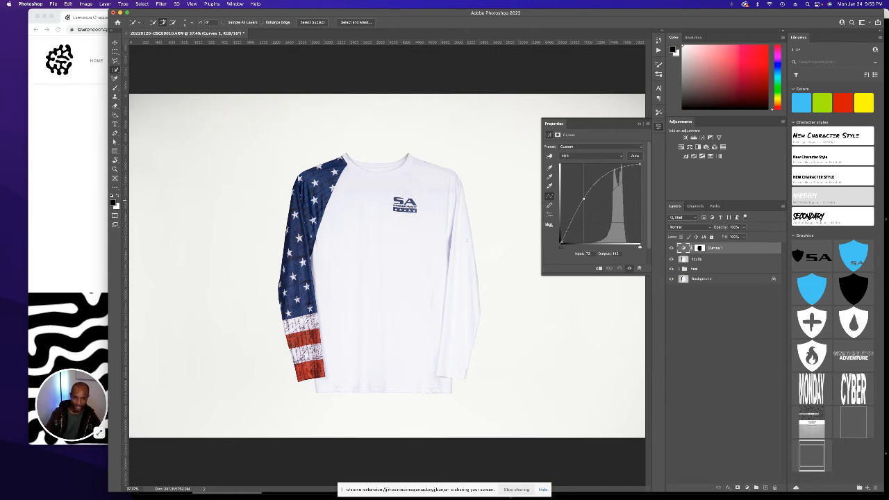
# - Even out the dark upper-left corner of the background on the liquify layer with a large Clone Stamp brush at 42% opacity
pyautogui.click(695, 258)
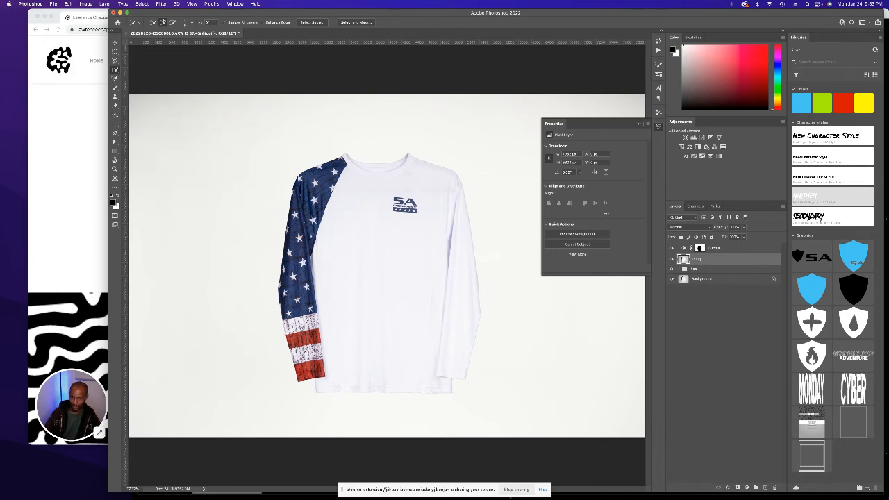
pyautogui.press('s')
pyautogui.press('super+minus')
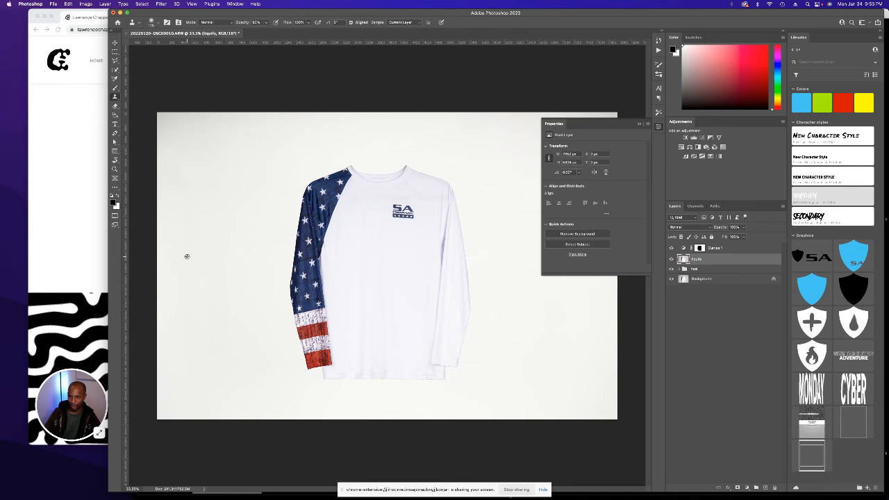
pyautogui.press(']')
pyautogui.press(']')
pyautogui.press(']')
pyautogui.press(']')
pyautogui.press(']')
pyautogui.press(']')
pyautogui.press(']')
pyautogui.press(']')
pyautogui.press(']')
pyautogui.press(']')
pyautogui.press(']')
pyautogui.press(']')
pyautogui.press(']')
pyautogui.press(']')
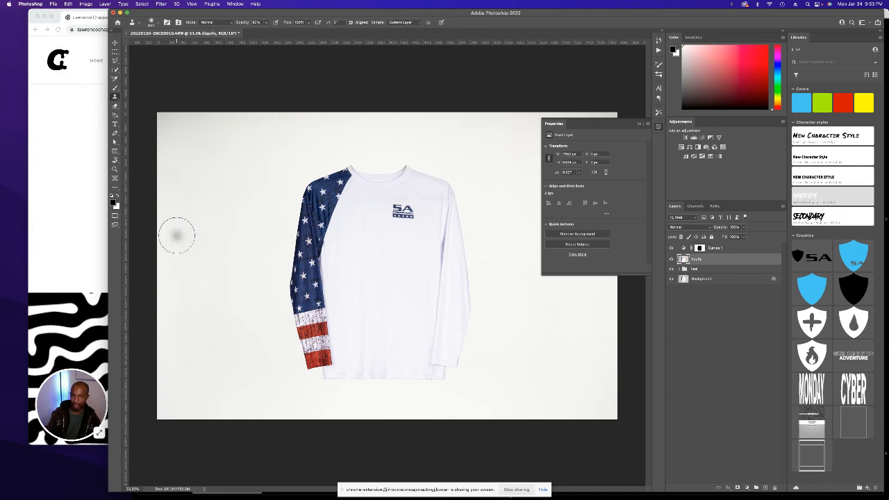
pyautogui.press('4')
pyautogui.press('2')
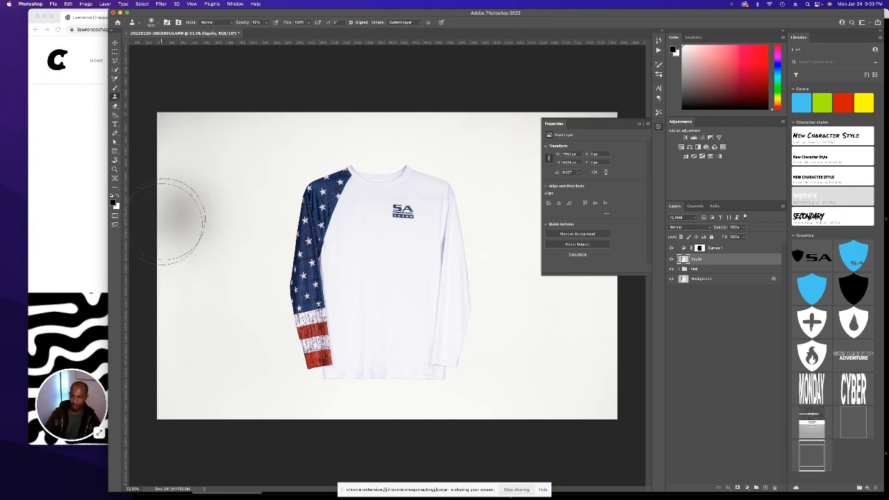
pyautogui.moveTo(174, 147)
pyautogui.mouseDown()
pyautogui.moveTo(182, 122)
pyautogui.moveTo(233, 130)
pyautogui.moveTo(175, 136)
pyautogui.mouseUp()
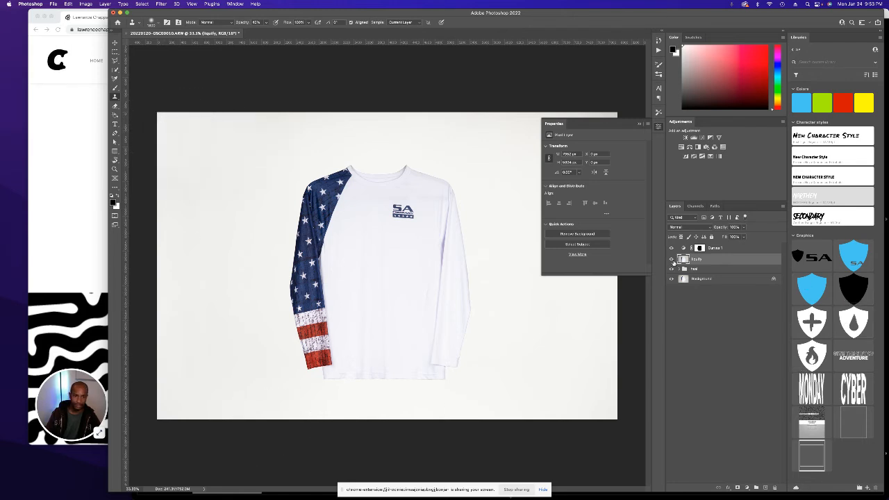
# - Compare the shirt with and without the liquify layer, and inspect the fabric around the logo up close
pyautogui.click(672, 259)
pyautogui.click(672, 259)
pyautogui.click(672, 259)
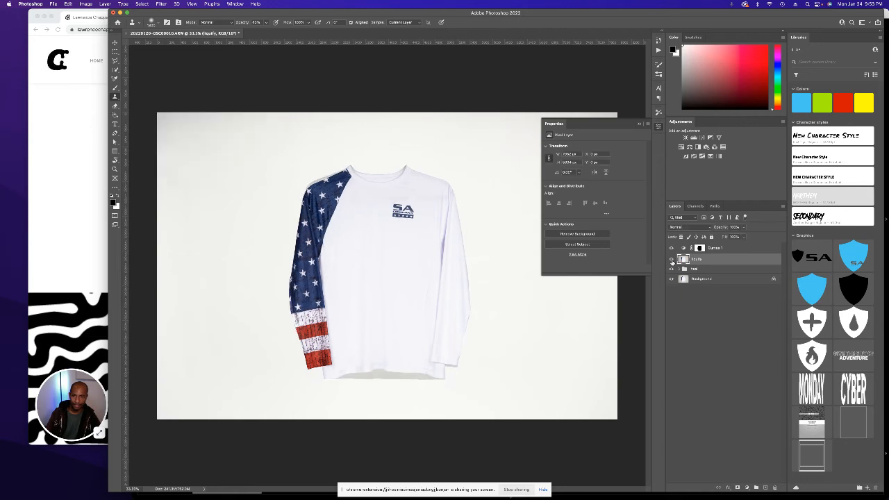
pyautogui.click(671, 259)
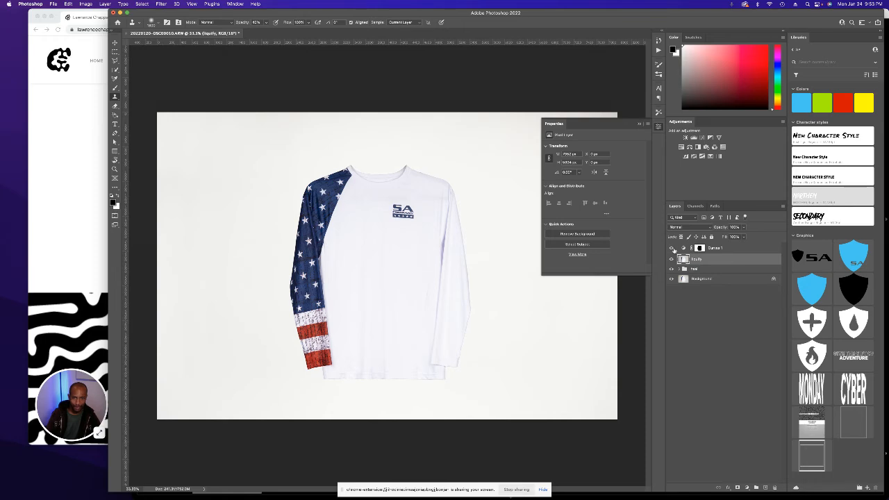
pyautogui.press('v')
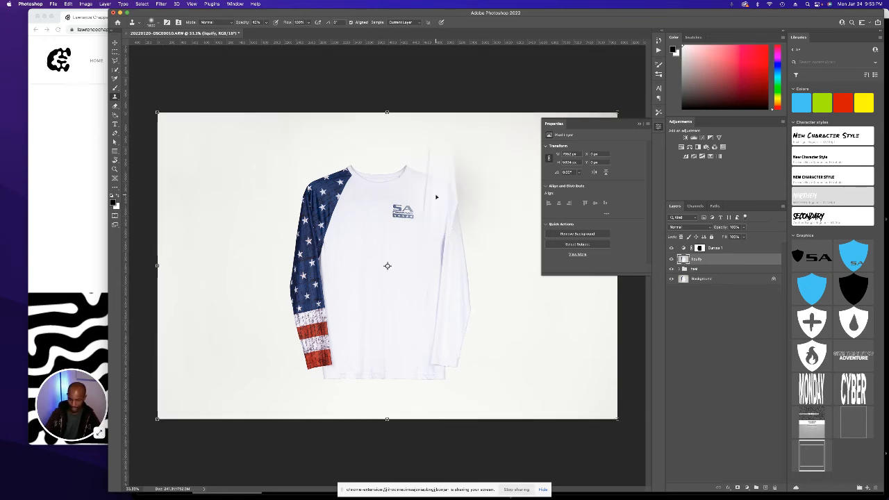
pyautogui.press('super+equal')
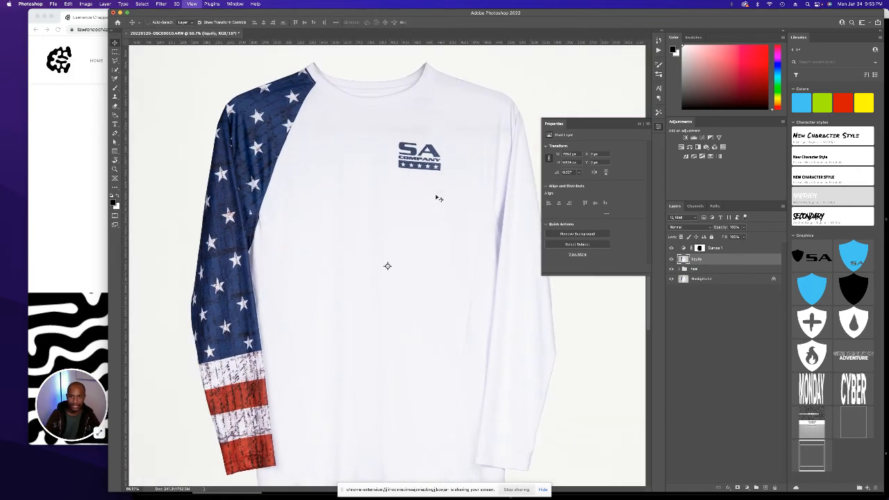
pyautogui.press('super+equal')
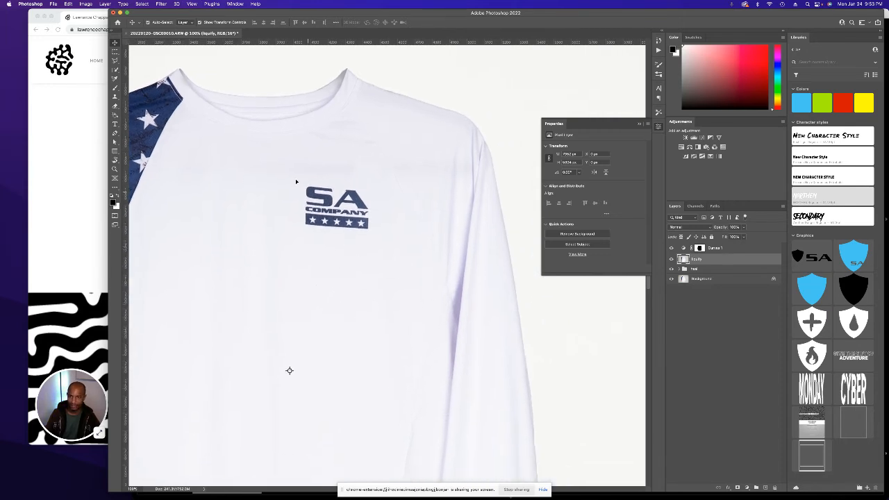
pyautogui.press('super+0')
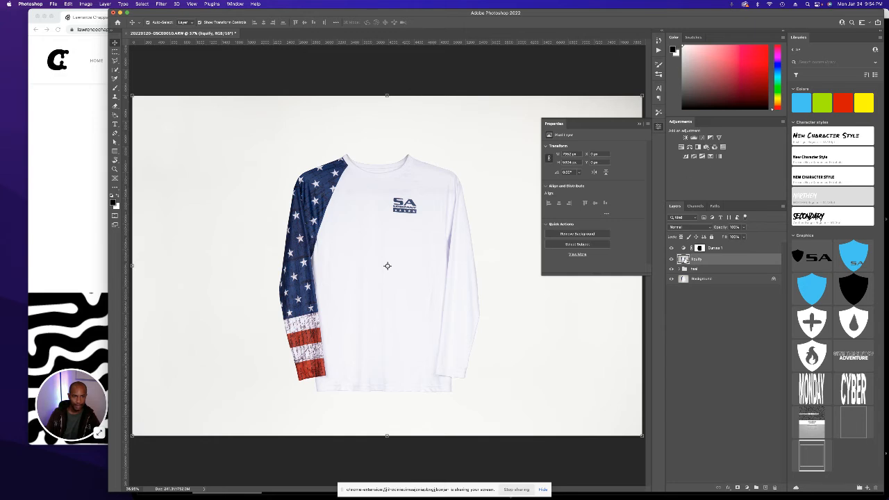
# - Select the flag-patterned sleeve on the liquify layer with the Object Selection tool in Rectangle mode
pyautogui.press('w')
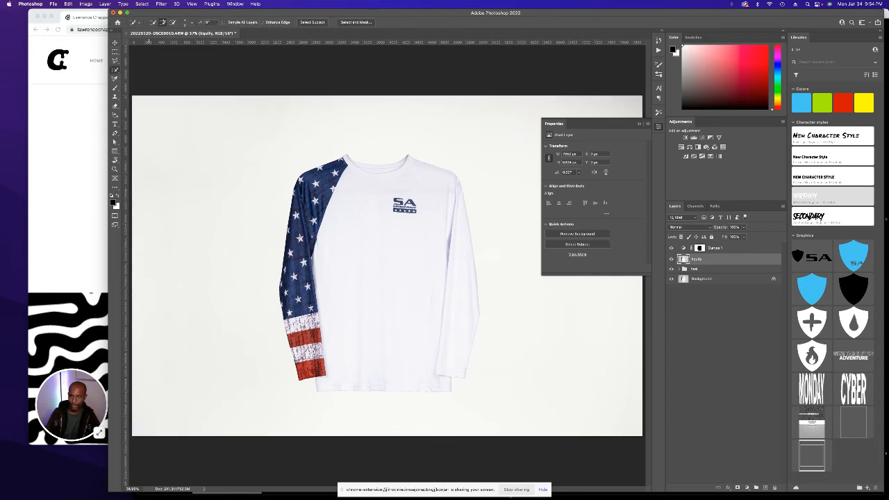
pyautogui.click(114, 190)
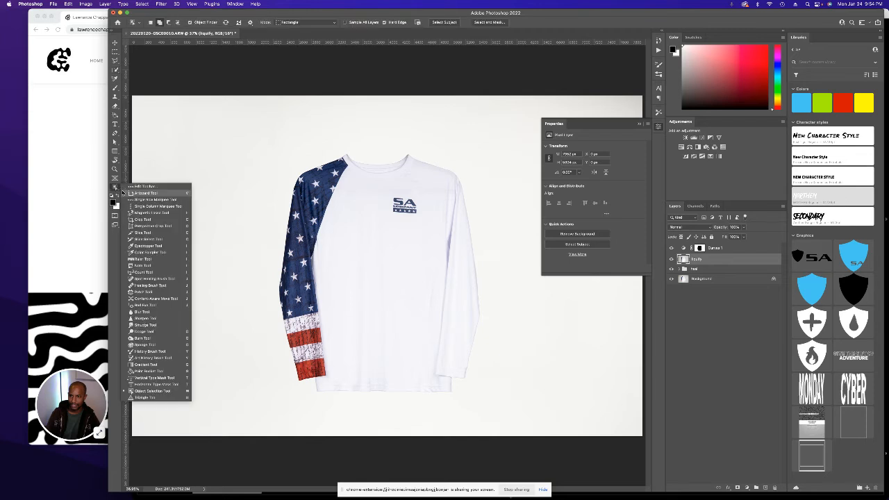
pyautogui.click(123, 192)
pyautogui.click(115, 189)
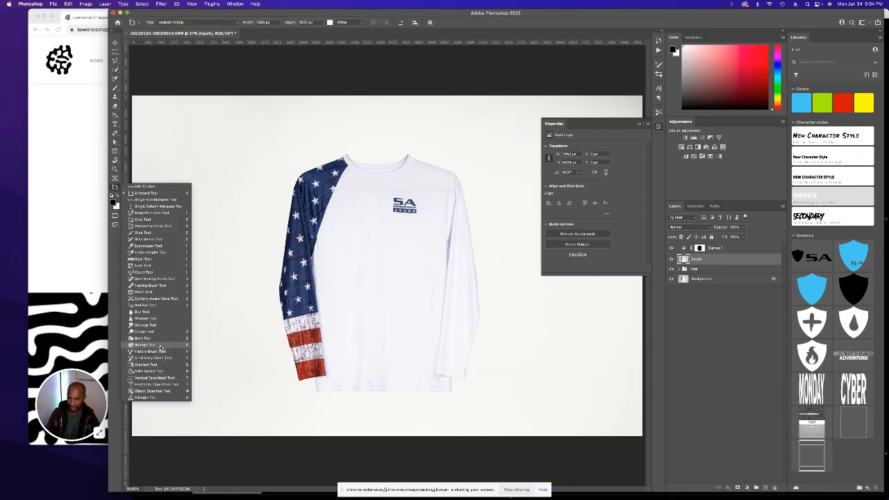
pyautogui.click(159, 393)
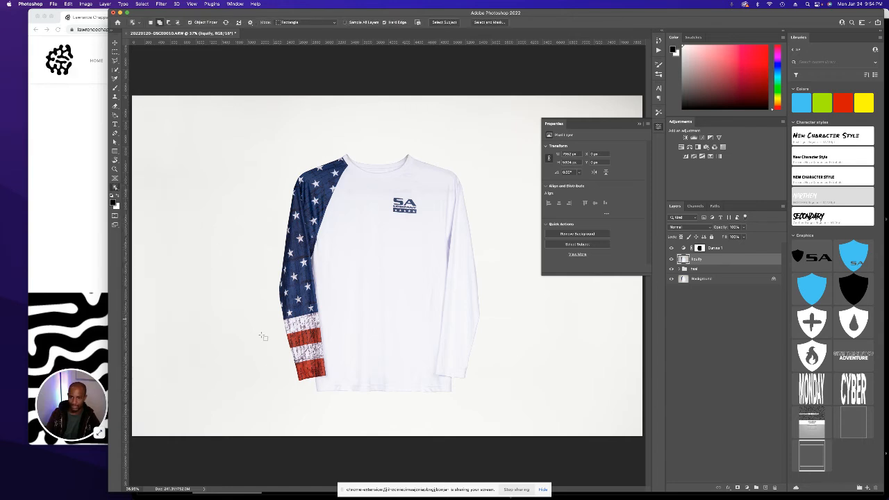
pyautogui.moveTo(270, 389); pyautogui.dragTo(361, 165)
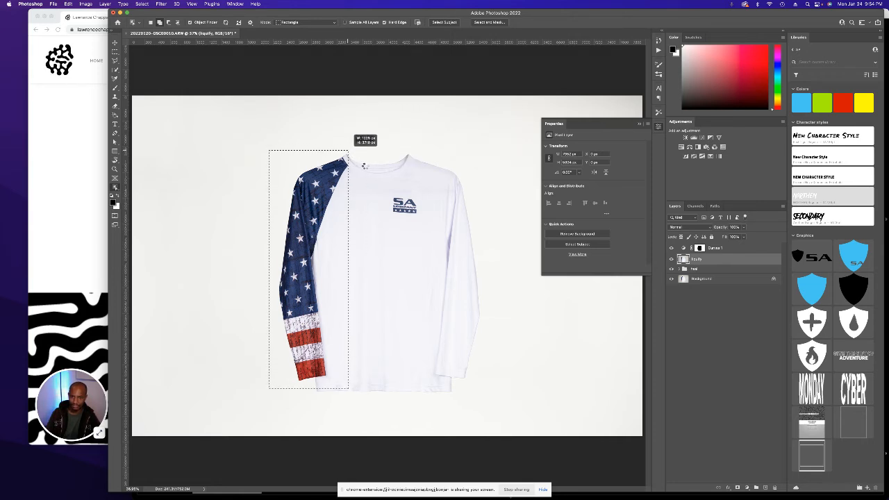
pyautogui.moveTo(365, 167); pyautogui.dragTo(364, 167)
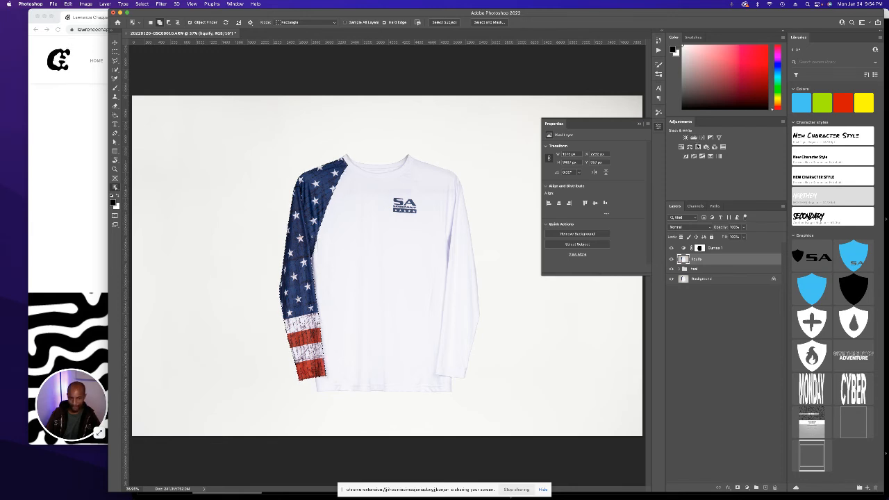
# - Invert the sleeve selection and add a Black & White adjustment layer that affects everything except the flag sleeve
pyautogui.press('super+shift+i')
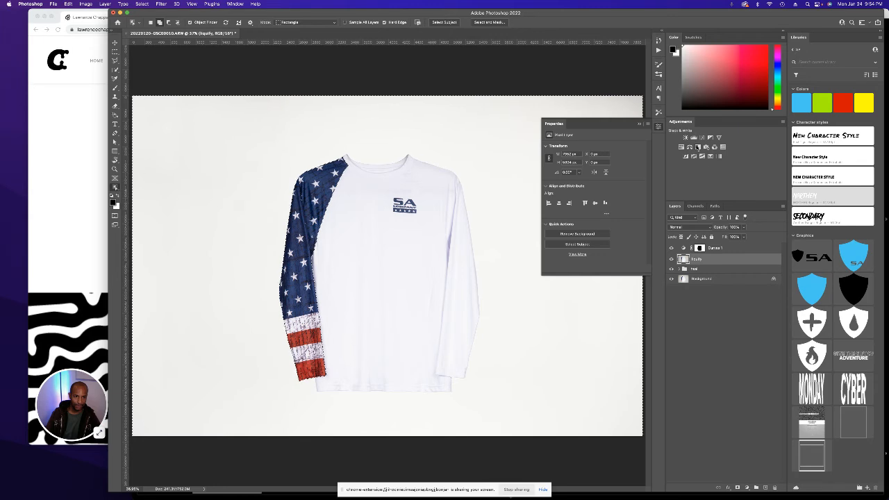
pyautogui.click(697, 148)
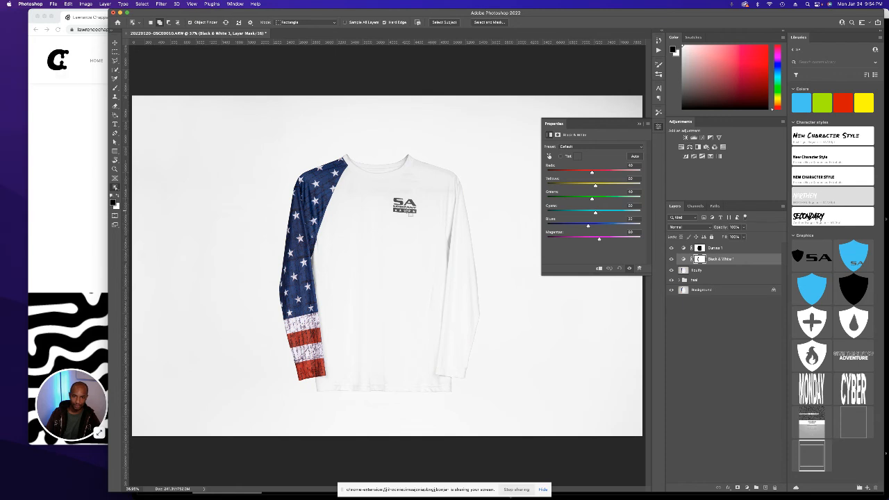
# - Try selecting the SA Company chest logo with the Object Selection tool, check the selection edge up close, and clear the selection
pyautogui.moveTo(391, 195); pyautogui.dragTo(419, 217)
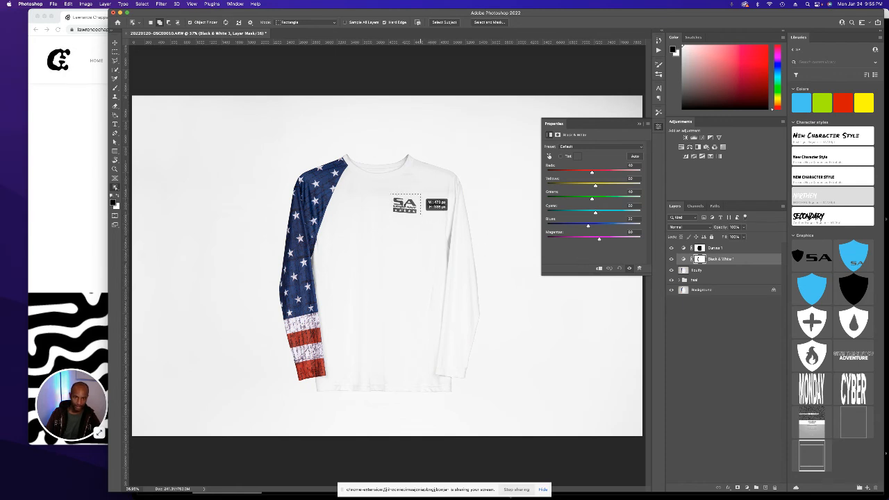
pyautogui.moveTo(419, 212); pyautogui.dragTo(419, 212)
pyautogui.press('super+minus')
pyautogui.press('super+plus')
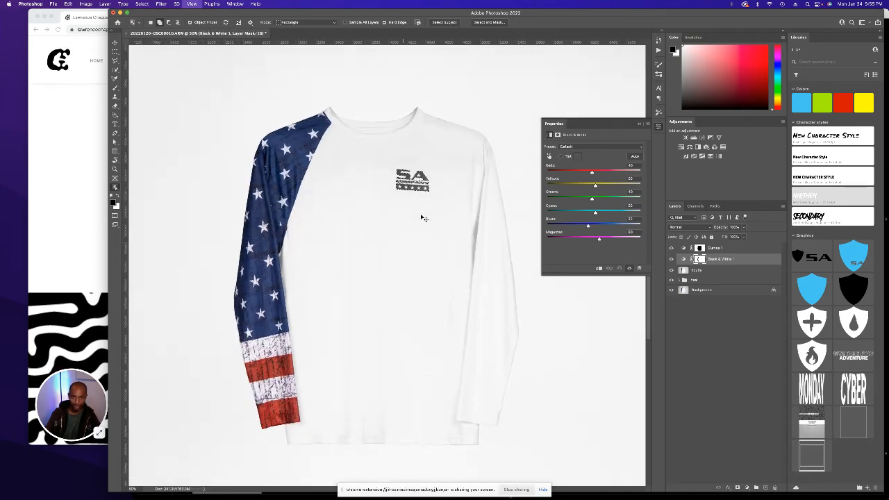
pyautogui.press('super+plus')
pyautogui.press('super+plus')
pyautogui.press('super+plus')
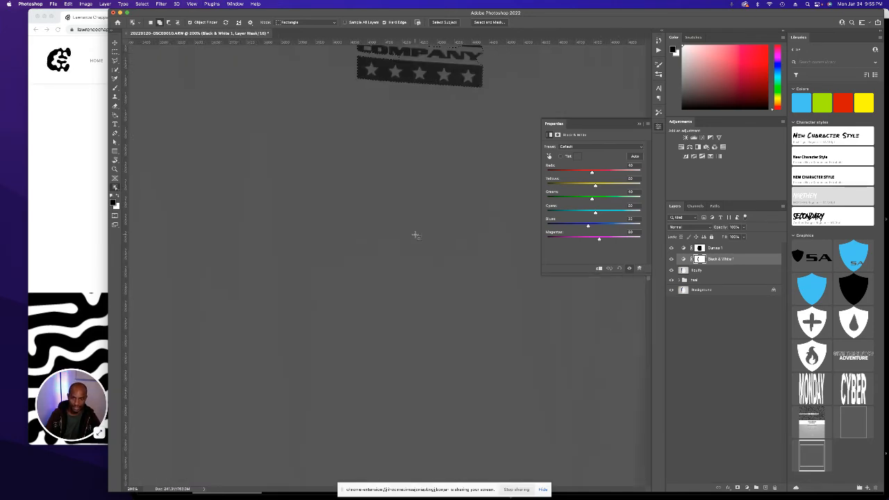
pyautogui.scroll(3, 479, 71)
pyautogui.scroll(-2, 482, 70)
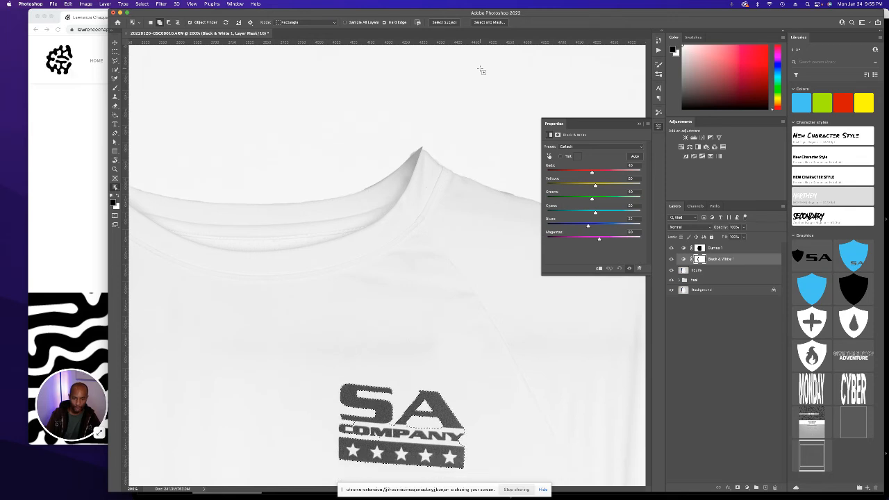
pyautogui.scroll(-2, 480, 69)
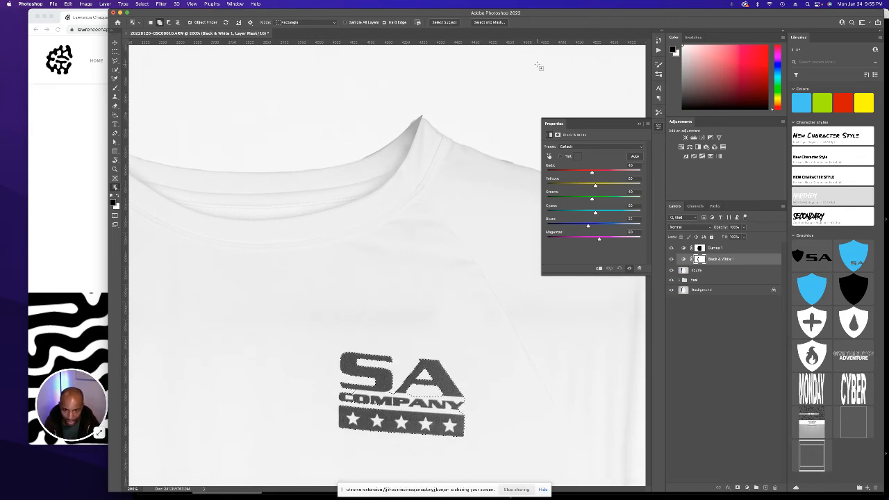
pyautogui.hscroll(-1, 536, 66)
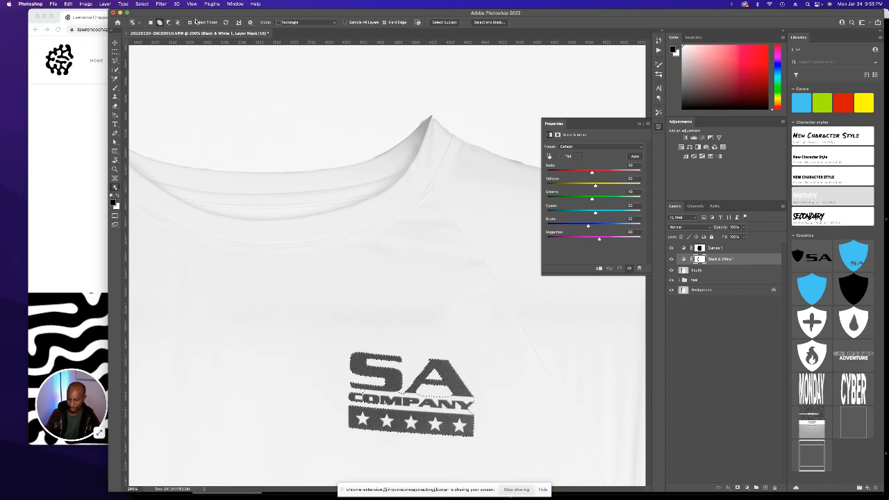
pyautogui.press('super+d')
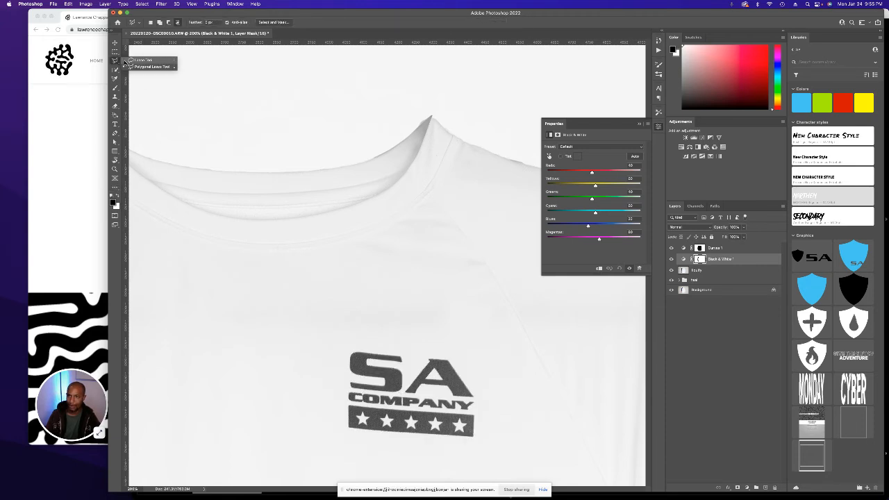
# - Select the SA Company logo's letters and star bar on the liquify layer with the Magic Wand, and set its tolerance to 36
pyautogui.click(115, 69)
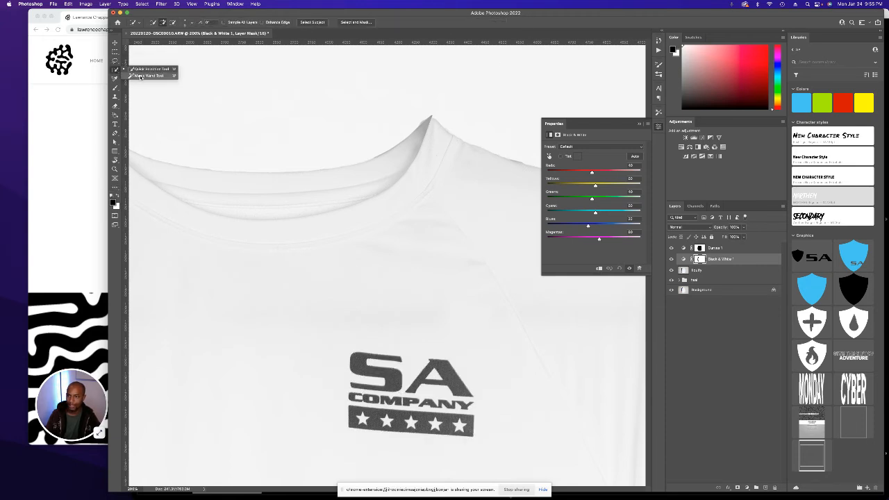
pyautogui.click(148, 75)
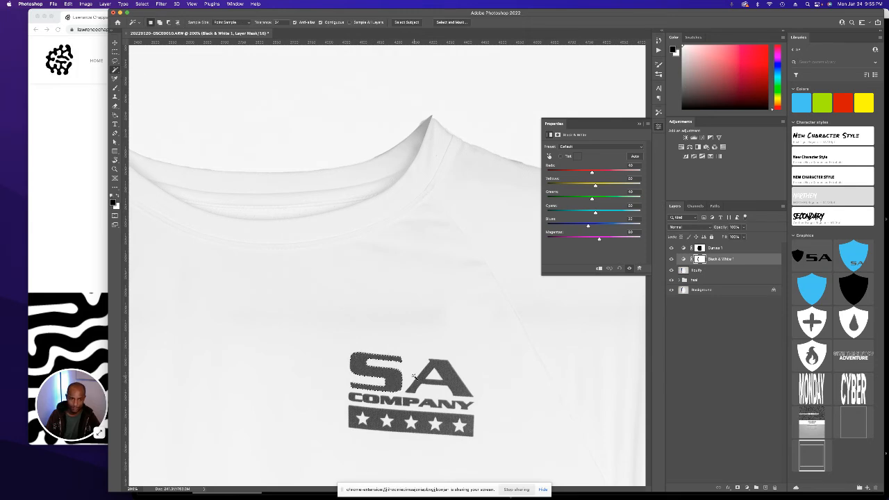
pyautogui.hotkey('alt', '[')
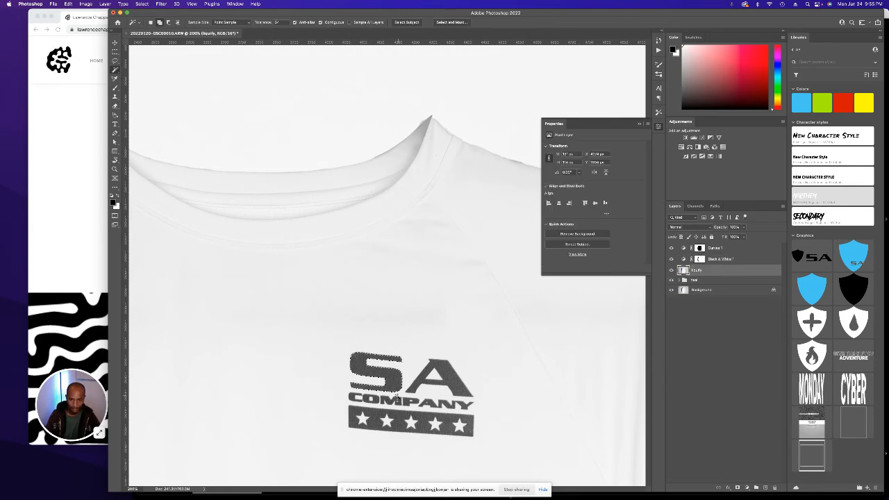
pyautogui.keyDown('shift'); pyautogui.click(357, 397); pyautogui.keyUp('shift')
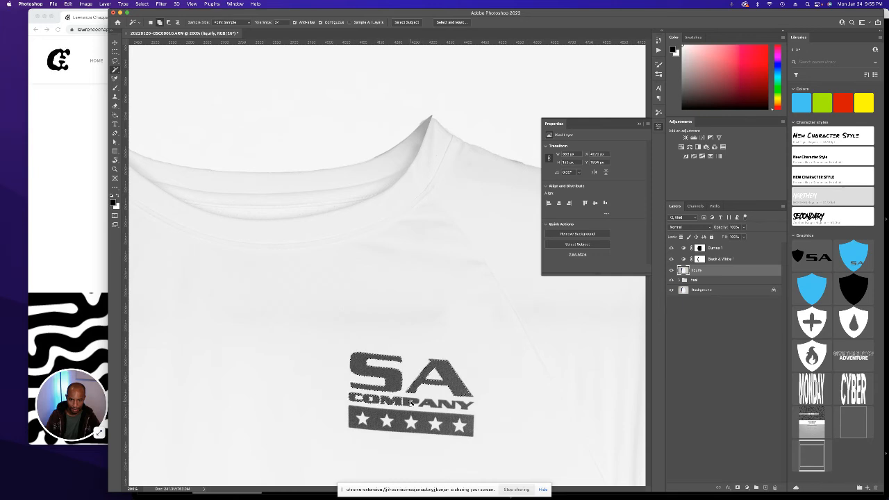
pyautogui.keyDown('shift'); pyautogui.click(412, 401); pyautogui.keyUp('shift')
pyautogui.keyDown('shift'); pyautogui.click(432, 405); pyautogui.keyUp('shift')
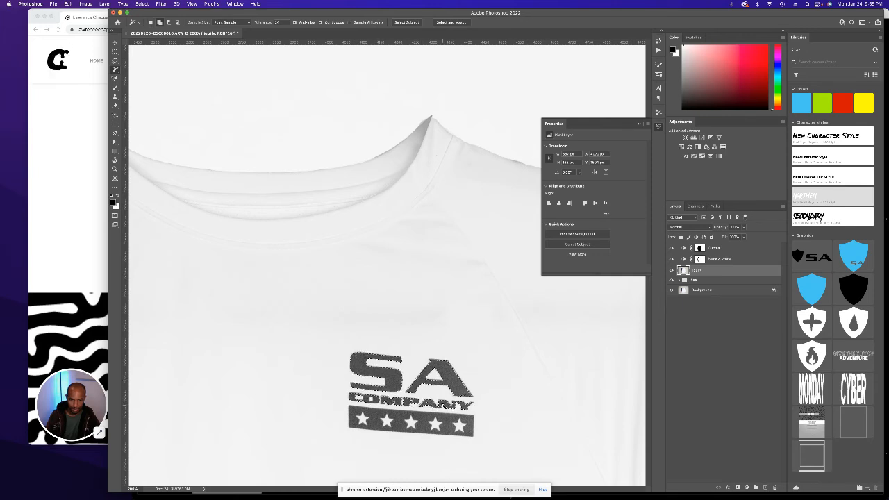
pyautogui.keyDown('shift'); pyautogui.click(448, 419); pyautogui.keyUp('shift')
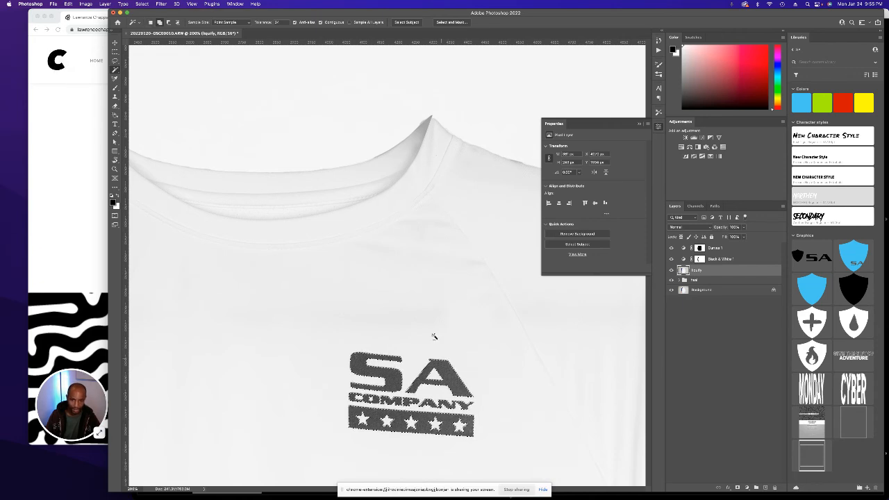
pyautogui.click(265, 22)
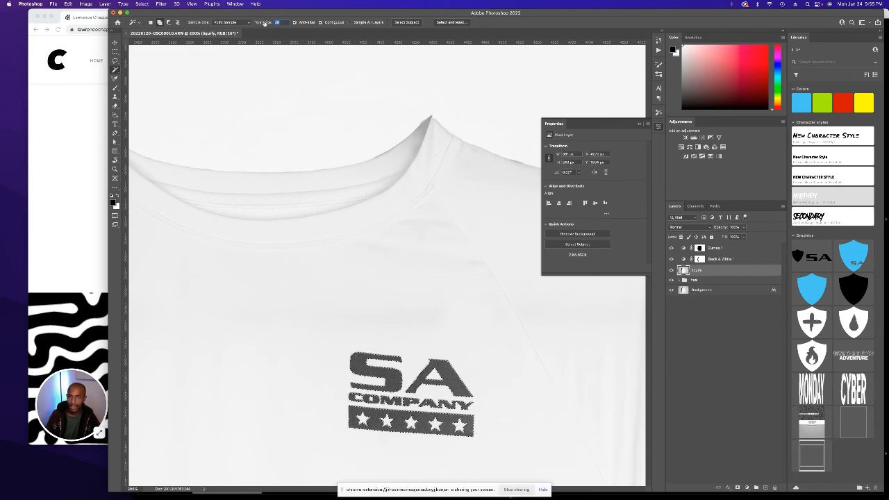
pyautogui.press('Return')
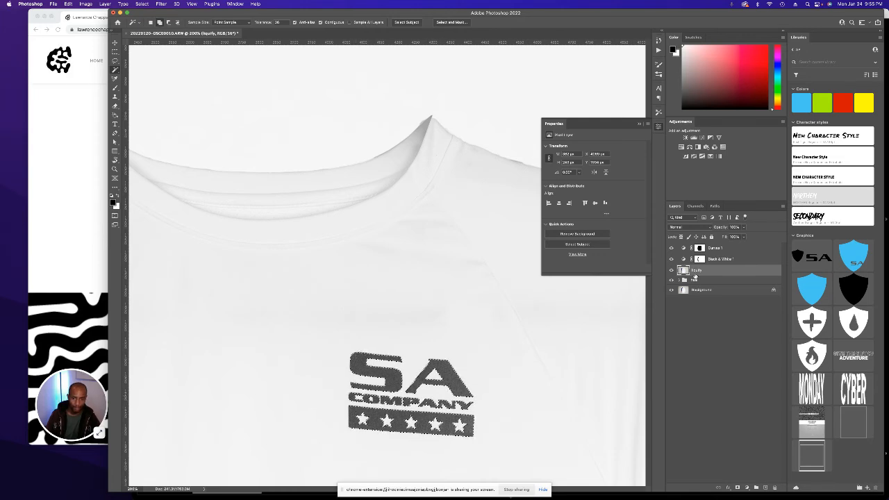
# - Mask the selected logo out of the Black & White adjustment and compare the shirt with and without that adjustment
pyautogui.press('super+0')
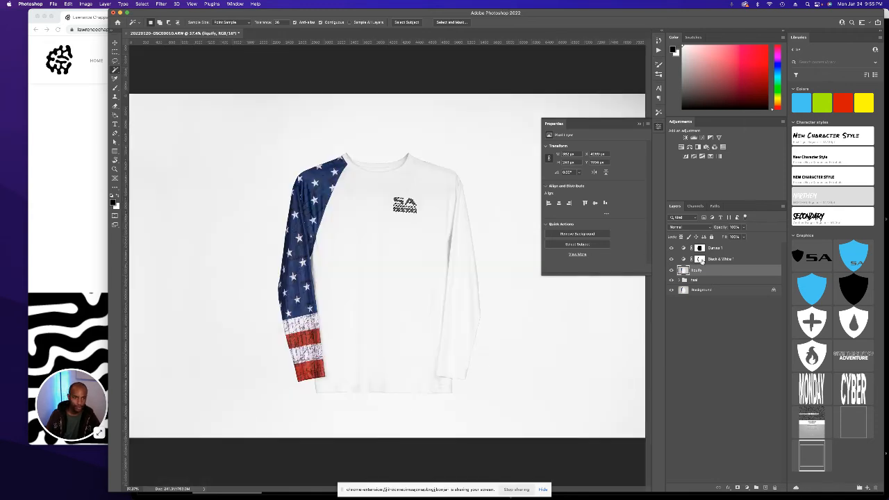
pyautogui.click(699, 258)
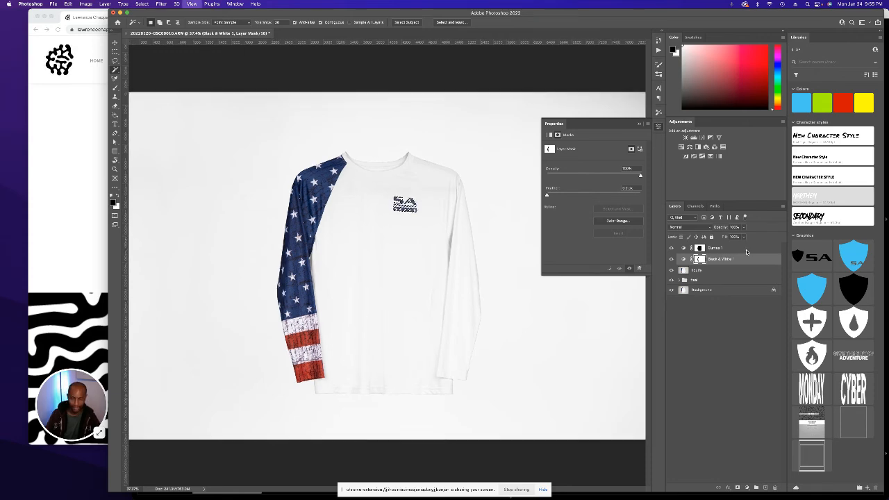
pyautogui.press('super+equal')
pyautogui.press('super+equal')
pyautogui.press('super+equal')
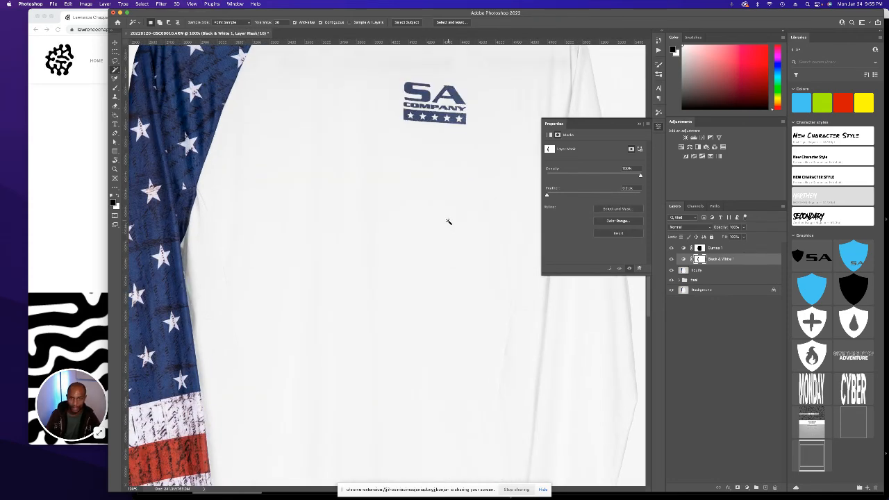
pyautogui.scroll(2, 426, 206)
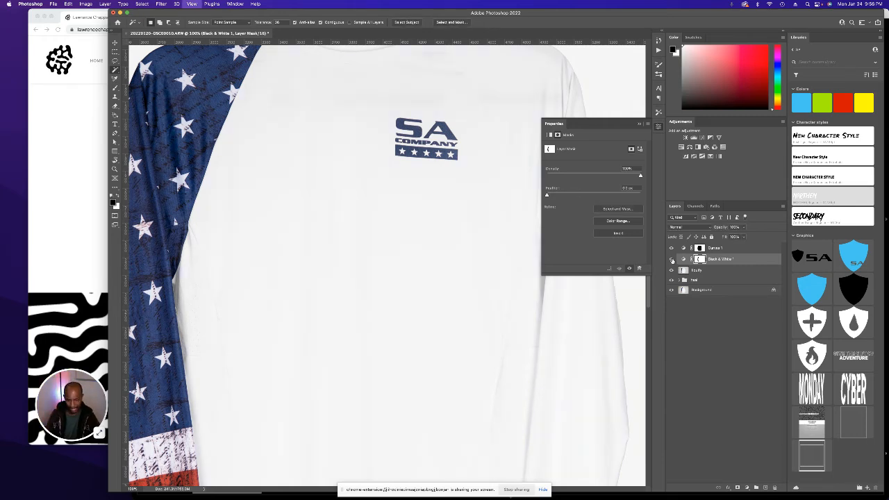
pyautogui.press('super+0')
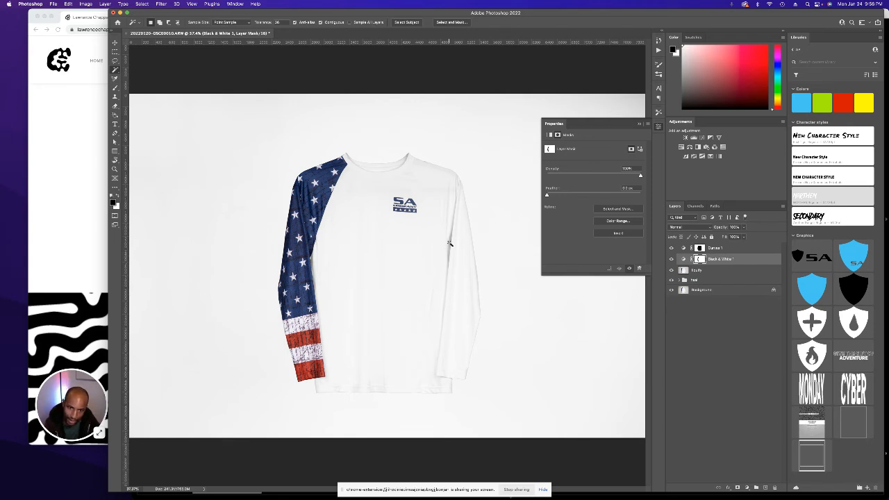
pyautogui.click(671, 259)
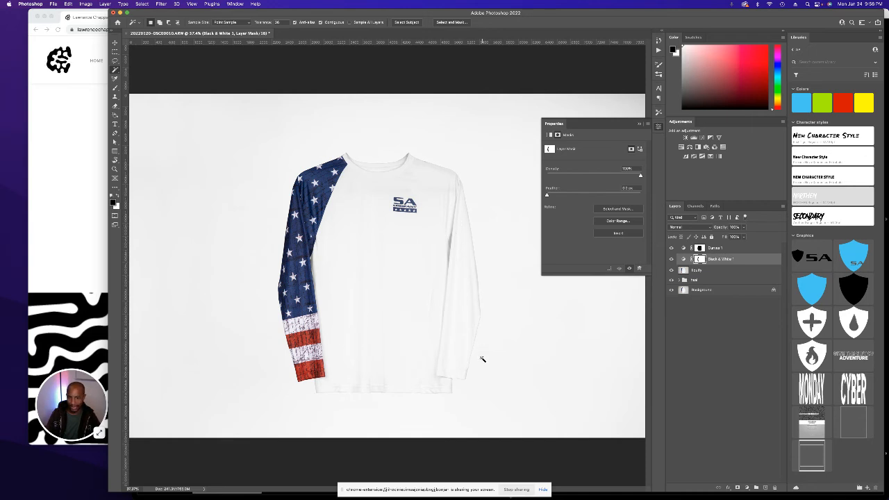
# - Examine the shirt's bottom hem up close for wrinkles and uneven shading
pyautogui.press('super+equal')
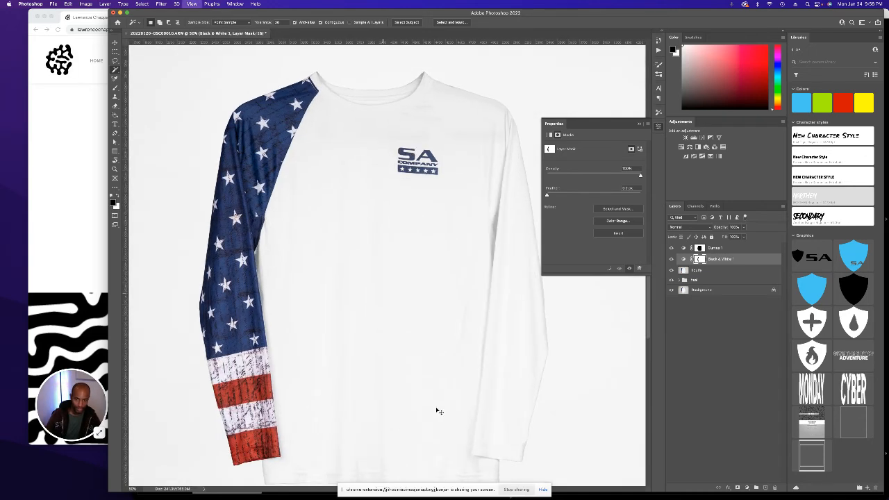
pyautogui.press('super+equal')
pyautogui.press('super+equal')
pyautogui.press('super+equal')
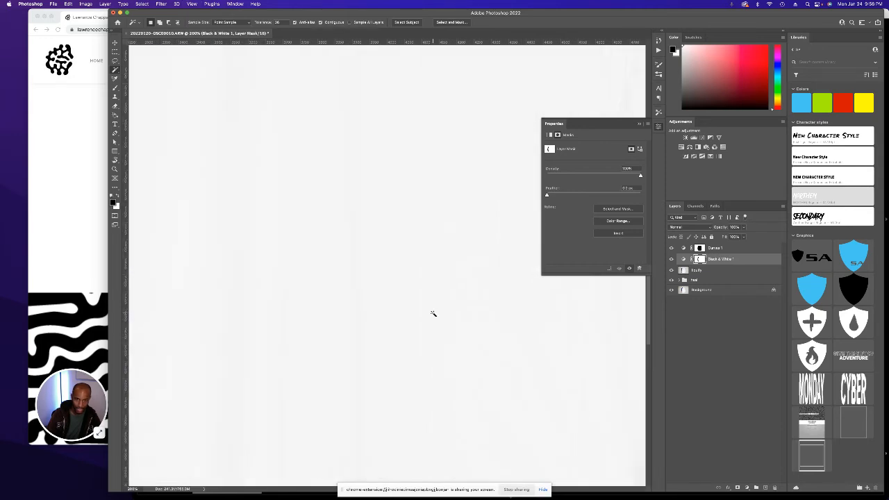
pyautogui.moveTo(444, 388); pyautogui.dragTo(431, 194)
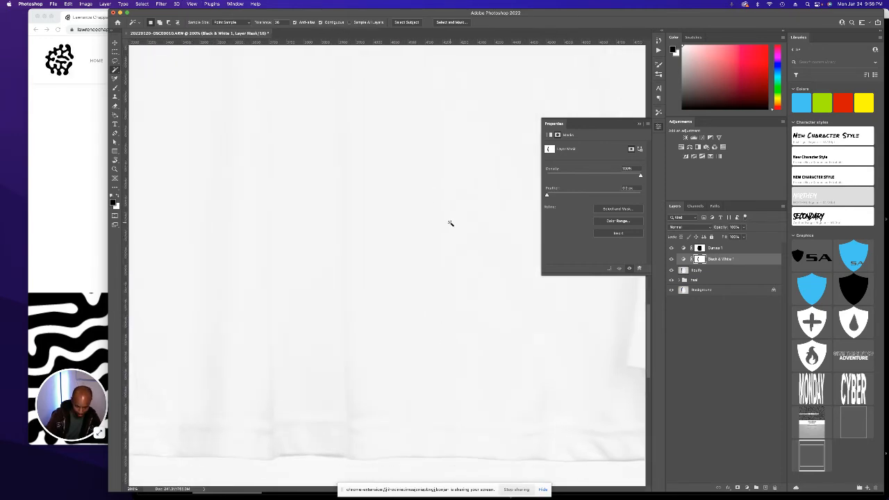
pyautogui.press('super+minus')
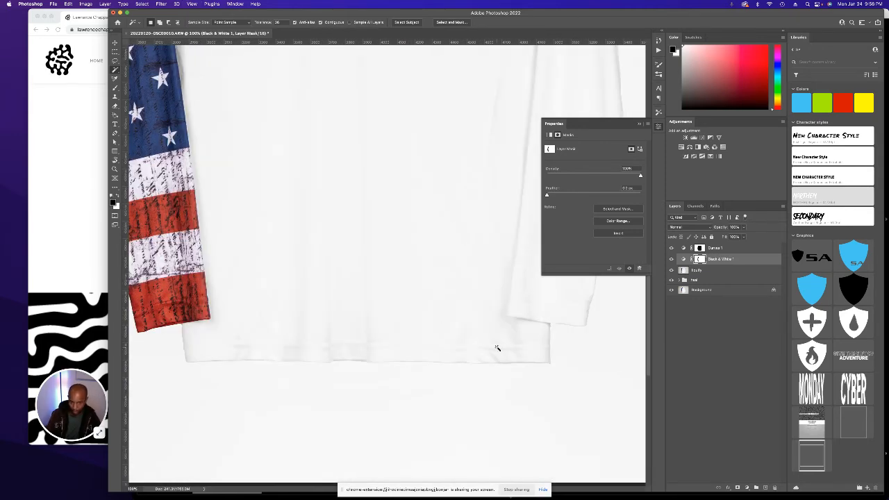
pyautogui.hscroll(2, 486, 346)
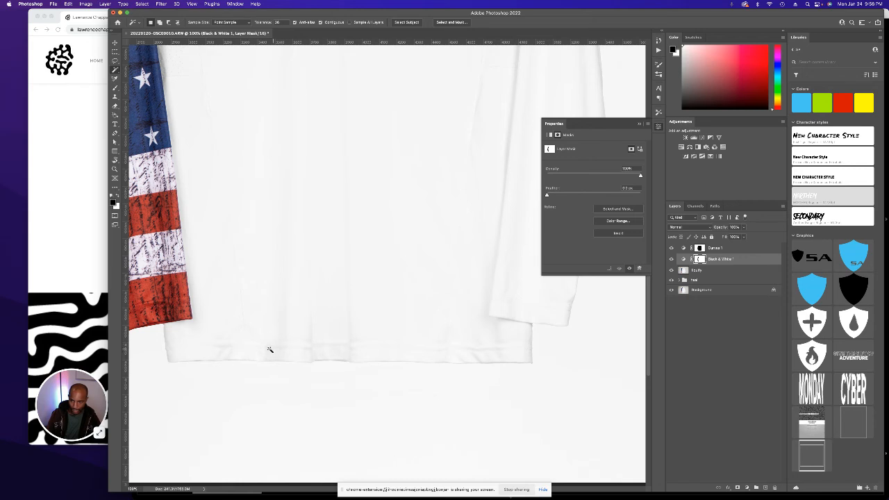
pyautogui.press('super+plus')
pyautogui.press('super+plus')
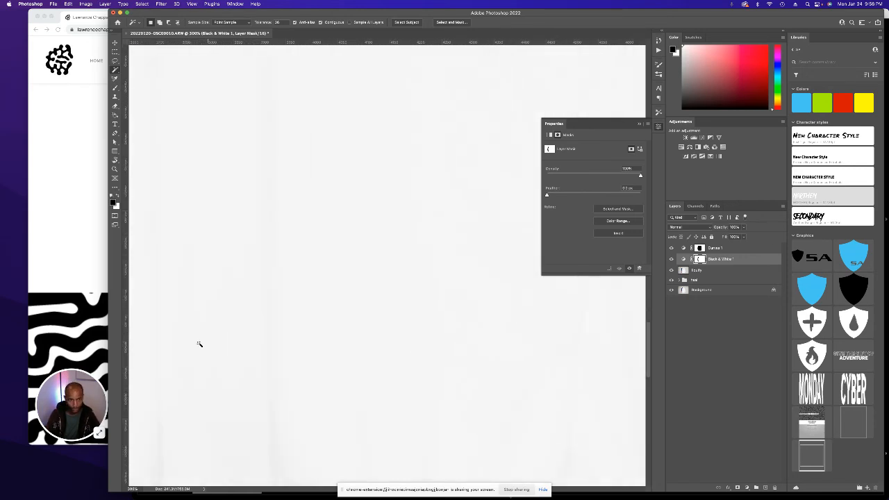
# - Try a Clone Stamp stroke along the hem on the liquify layer, shrink the brush, and undo the stroke
pyautogui.click(687, 271)
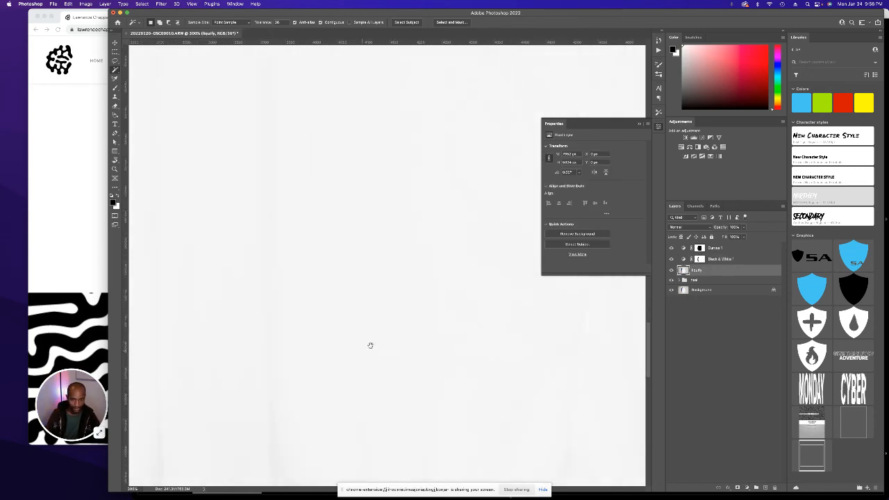
pyautogui.moveTo(370, 345); pyautogui.dragTo(517, 165)
pyautogui.moveTo(350, 234); pyautogui.dragTo(429, 217)
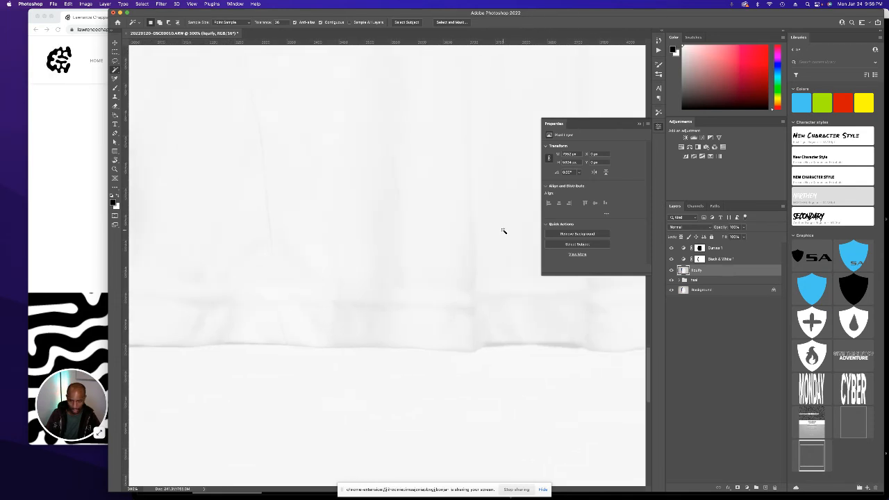
pyautogui.press('super+minus')
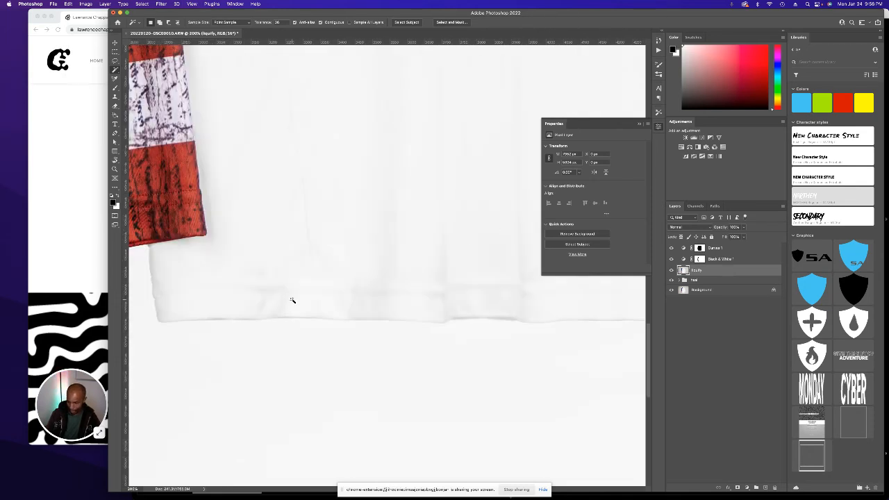
pyautogui.press('s')
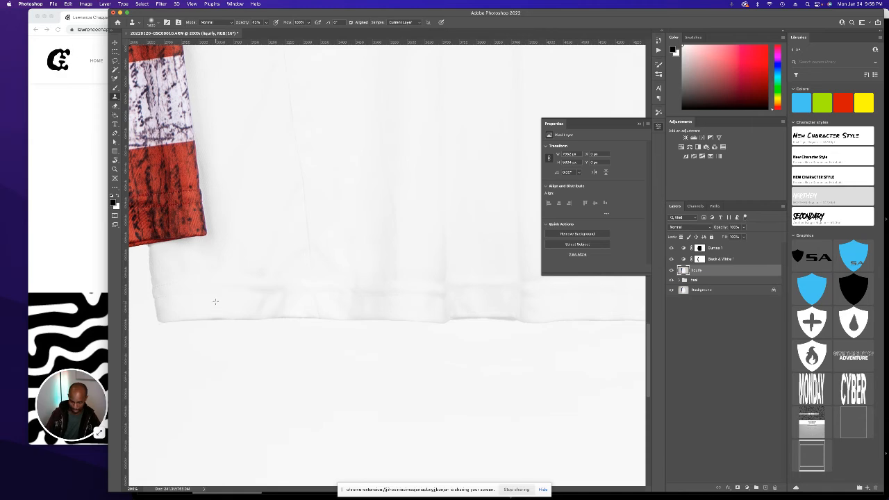
pyautogui.press('p')
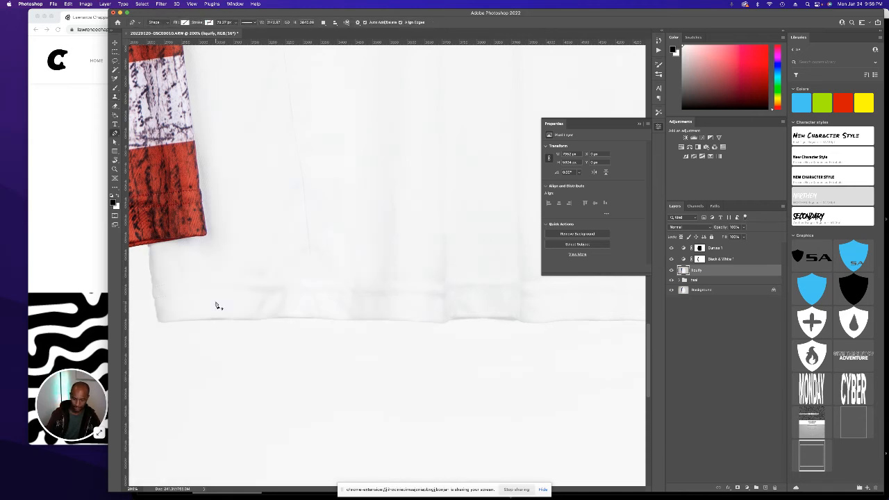
pyautogui.press('s')
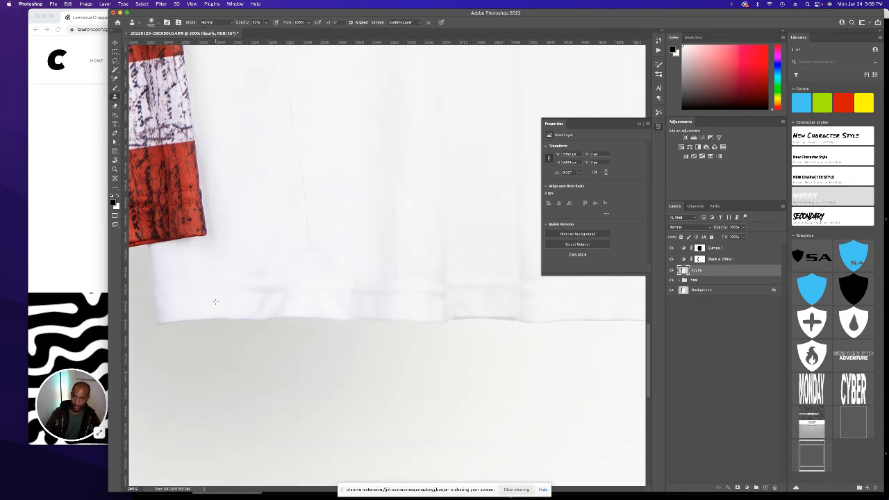
pyautogui.moveTo(215, 301); pyautogui.dragTo(254, 293)
pyautogui.press('[')
pyautogui.press('[')
pyautogui.press('[')
pyautogui.press('[')
pyautogui.press('[')
pyautogui.press('[')
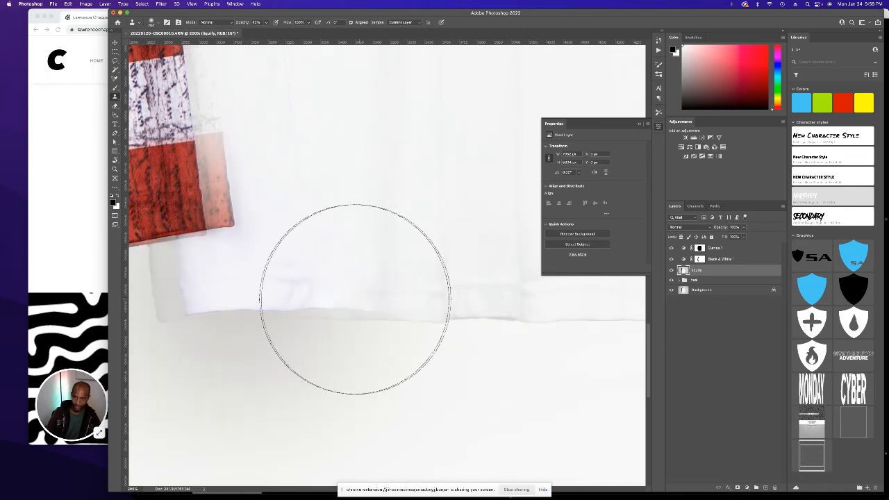
pyautogui.press('super+z')
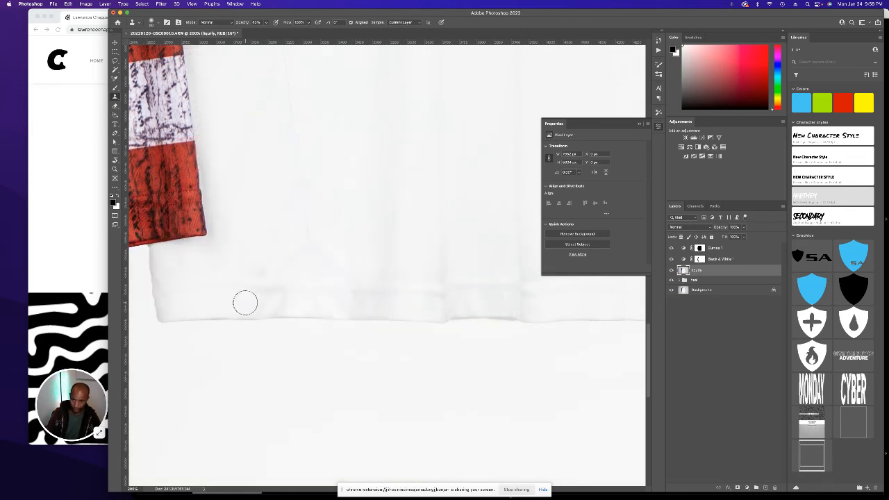
# - Clone clean fabric over the hem wrinkles near the flag sleeve, lowering the Clone Stamp opacity to 30%
pyautogui.keyDown('alt'); pyautogui.click(213, 307); pyautogui.keyUp('alt')
pyautogui.moveTo(252, 306)
pyautogui.mouseDown()
pyautogui.moveTo(294, 306)
pyautogui.moveTo(241, 305)
pyautogui.mouseUp()
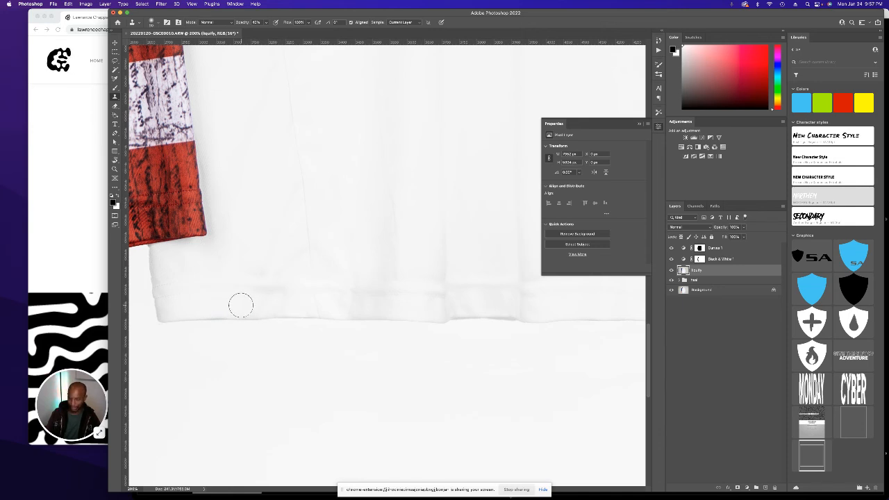
pyautogui.press('3')
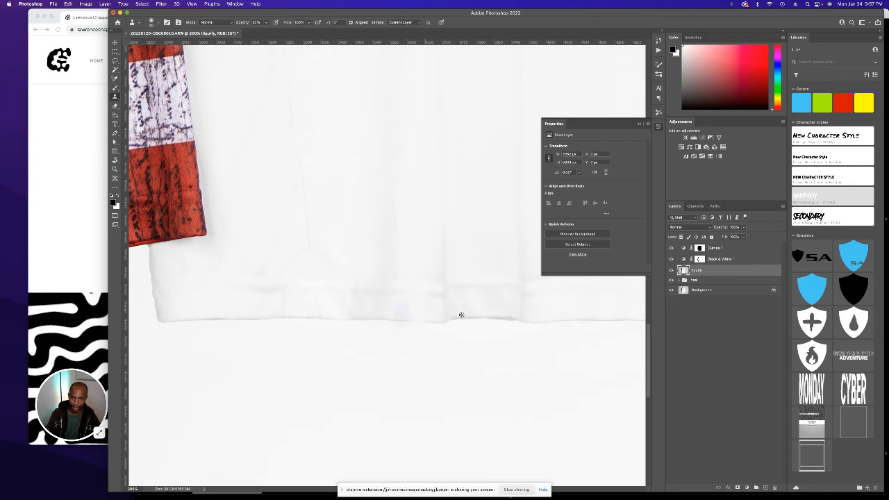
pyautogui.keyDown('alt'); pyautogui.click(452, 316); pyautogui.keyUp('alt')
pyautogui.moveTo(341, 312)
pyautogui.mouseDown()
pyautogui.moveTo(381, 306)
pyautogui.moveTo(336, 311)
pyautogui.moveTo(366, 308)
pyautogui.moveTo(336, 306)
pyautogui.moveTo(353, 306)
pyautogui.mouseUp()
pyautogui.keyDown('alt'); pyautogui.click(215, 314); pyautogui.keyUp('alt')
pyautogui.moveTo(463, 307); pyautogui.dragTo(186, 303)
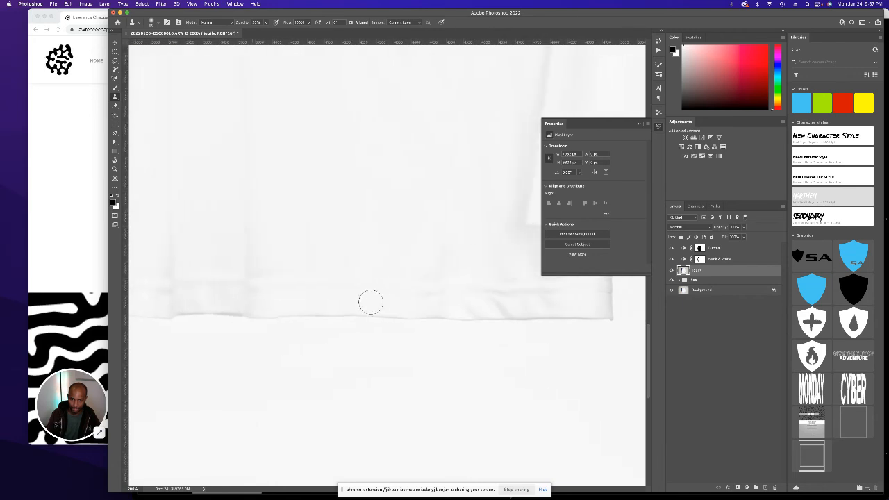
# - Clone clean fabric over the creases in the hem below the plain white sleeve
pyautogui.keyDown('alt'); pyautogui.click(363, 303); pyautogui.keyUp('alt')
pyautogui.moveTo(521, 304)
pyautogui.mouseDown()
pyautogui.moveTo(475, 305)
pyautogui.moveTo(527, 305)
pyautogui.moveTo(453, 307)
pyautogui.moveTo(558, 303)
pyautogui.mouseUp()
pyautogui.moveTo(502, 291)
pyautogui.mouseDown()
pyautogui.moveTo(382, 277)
pyautogui.moveTo(391, 288)
pyautogui.moveTo(429, 289)
pyautogui.moveTo(368, 290)
pyautogui.mouseUp()
pyautogui.keyDown('alt'); pyautogui.click(460, 291); pyautogui.keyUp('alt')
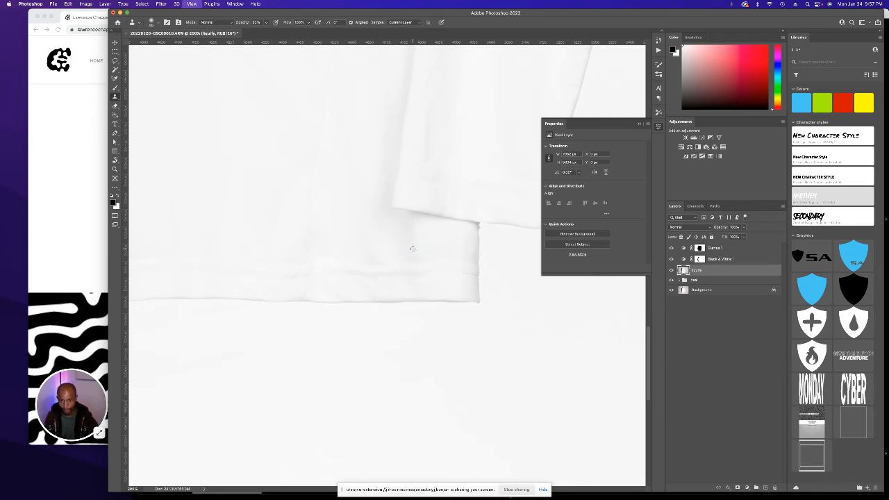
# - Compare the whole shirt with and without the retouched liquify layer
pyautogui.press('super+0')
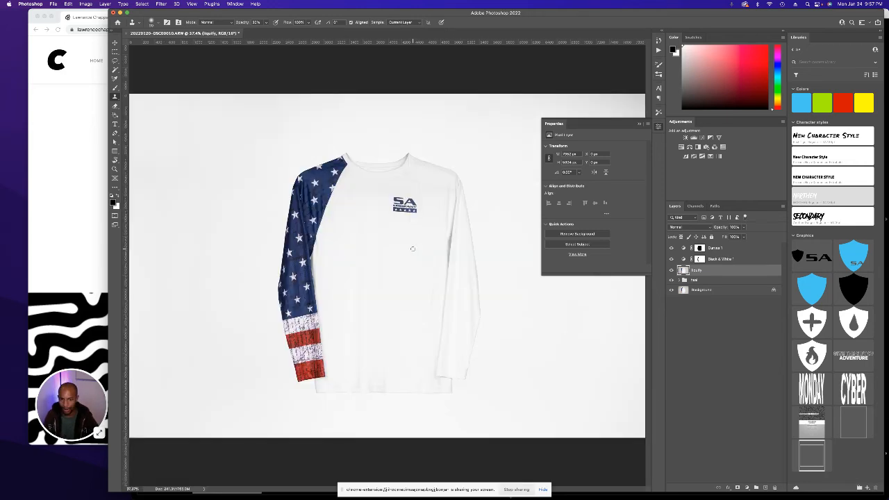
pyautogui.click(671, 270)
pyautogui.click(671, 270)
pyautogui.click(670, 270)
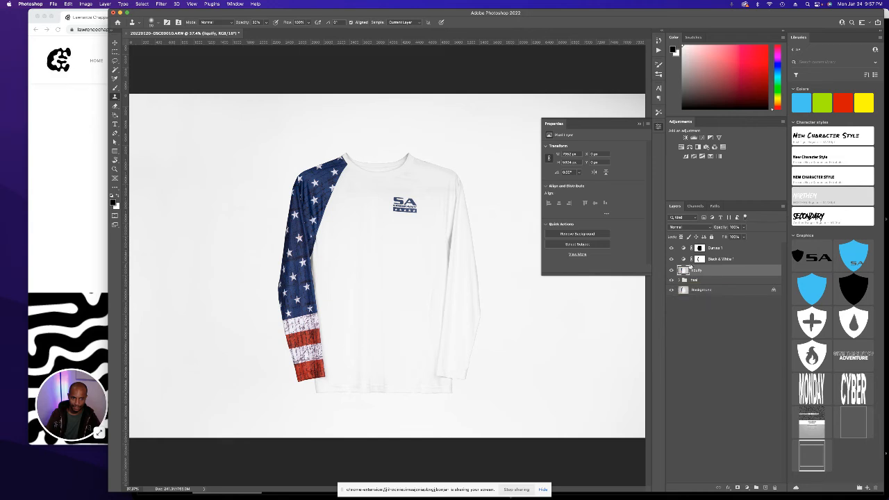
# - Hide the Curves 1 background adjustment layer and save the retouched shirt photo
pyautogui.keyDown('super'); pyautogui.click(700, 250); pyautogui.keyUp('super')
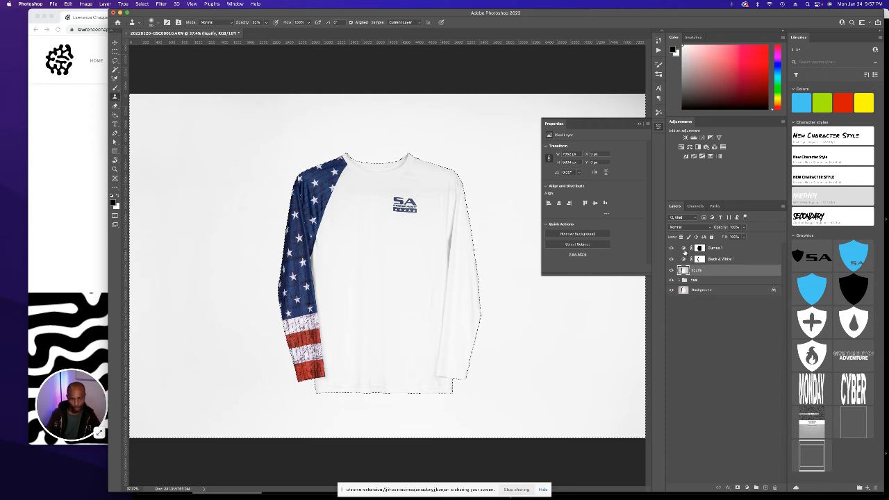
pyautogui.press('super+d')
pyautogui.click(684, 251)
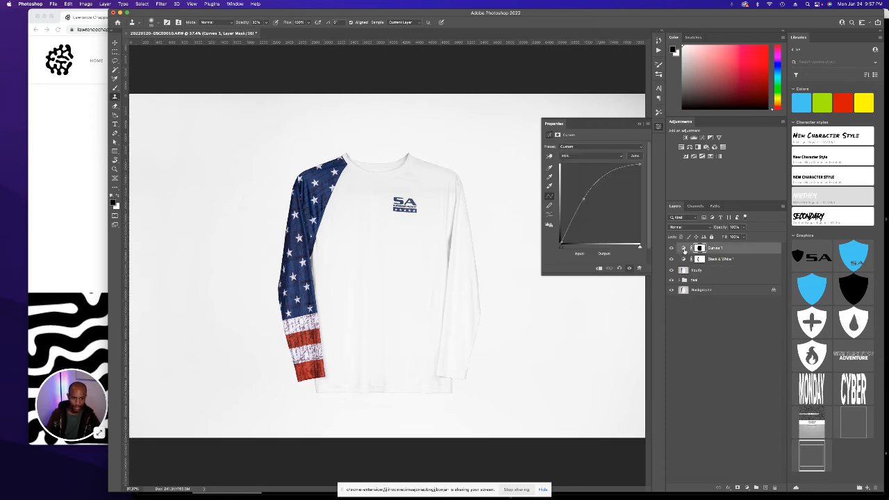
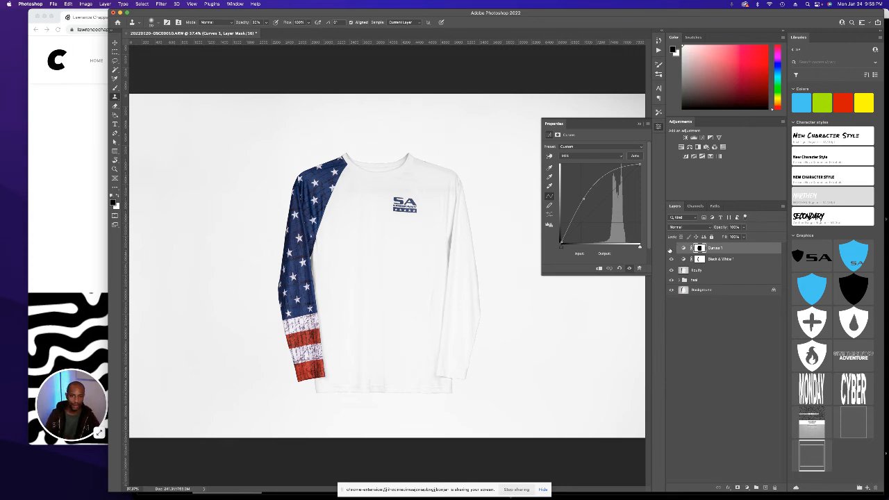
pyautogui.click(671, 248)
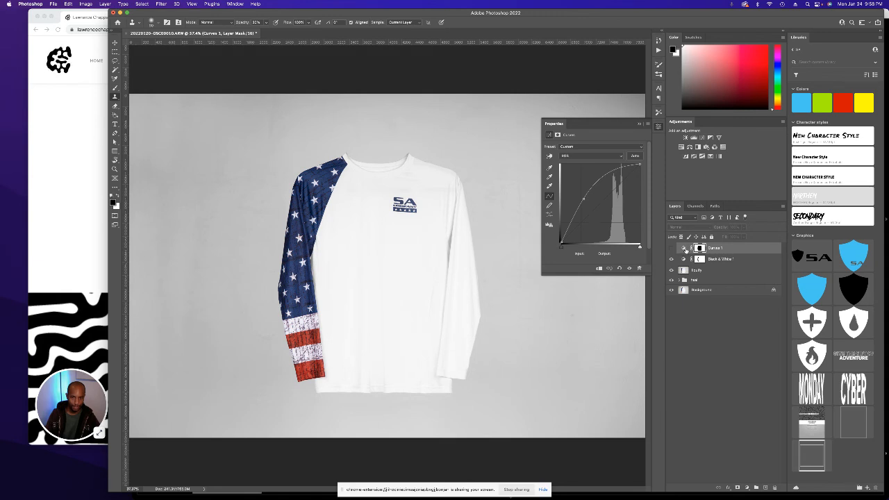
pyautogui.click(685, 248)
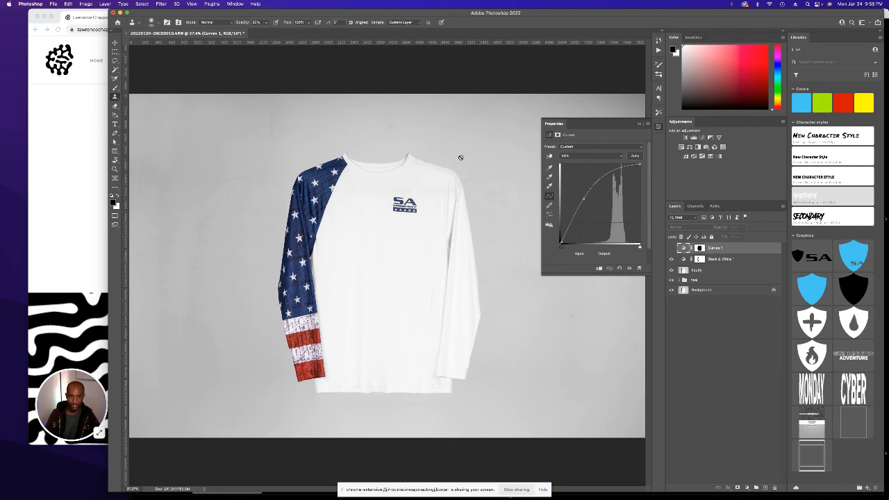
pyautogui.click(659, 127)
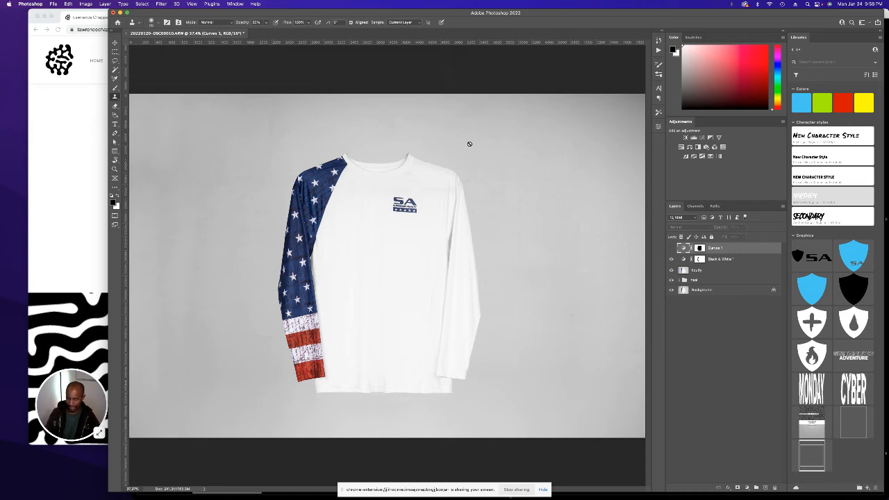
pyautogui.press('super+s')
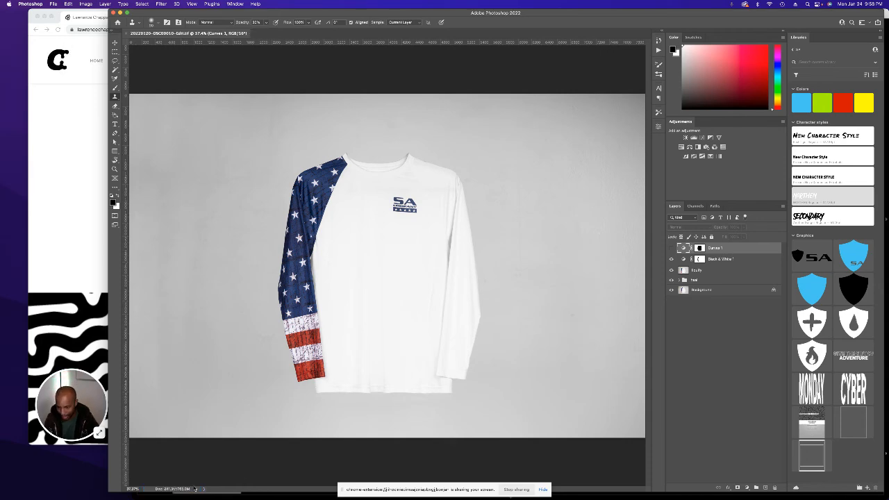
# - Switch to Lightroom Classic, compare the retouched shirt with the original photo, and rate the retouched one 2 stars
pyautogui.hotkey('ctrl', 'Up')
pyautogui.click(316, 151)
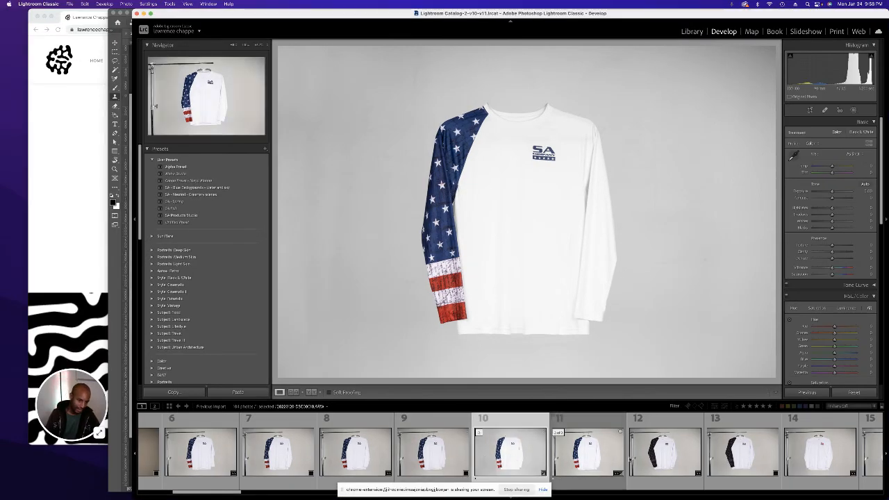
pyautogui.click(575, 460)
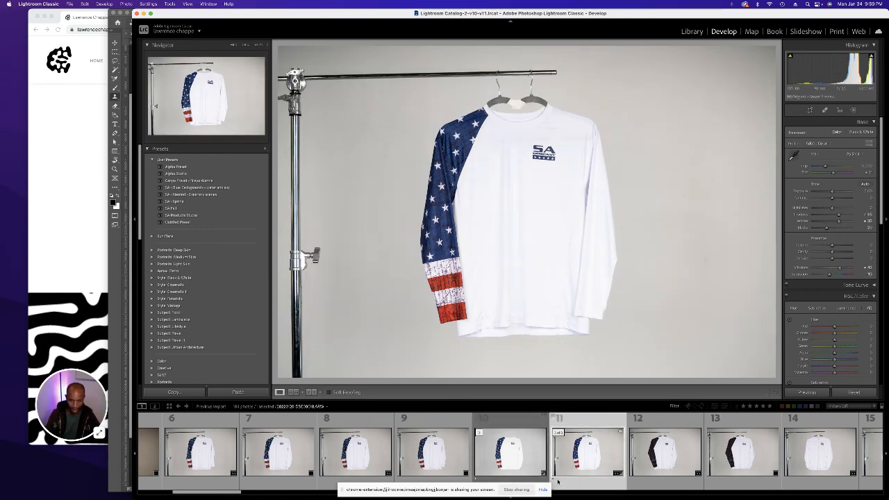
pyautogui.click(526, 470)
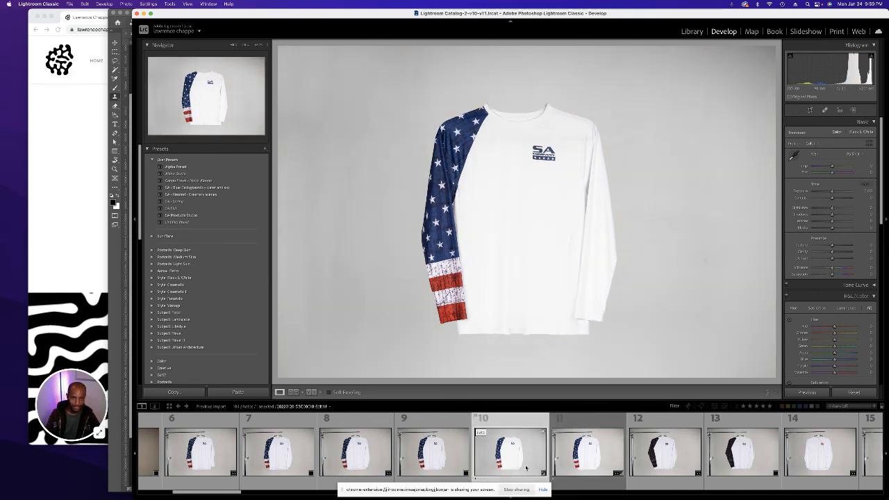
pyautogui.press('2')
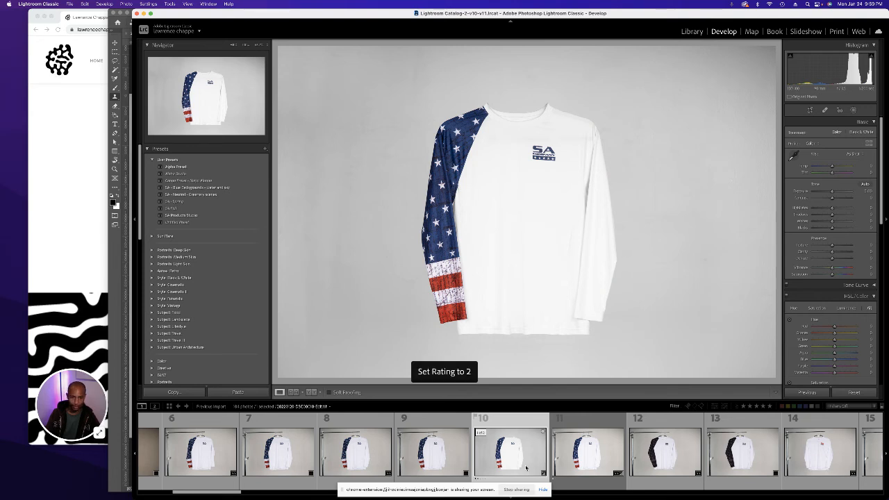
# - Return to Photoshop, deselect all layers, and close the saved shirt document
pyautogui.hotkey('ctrl', 'Up')
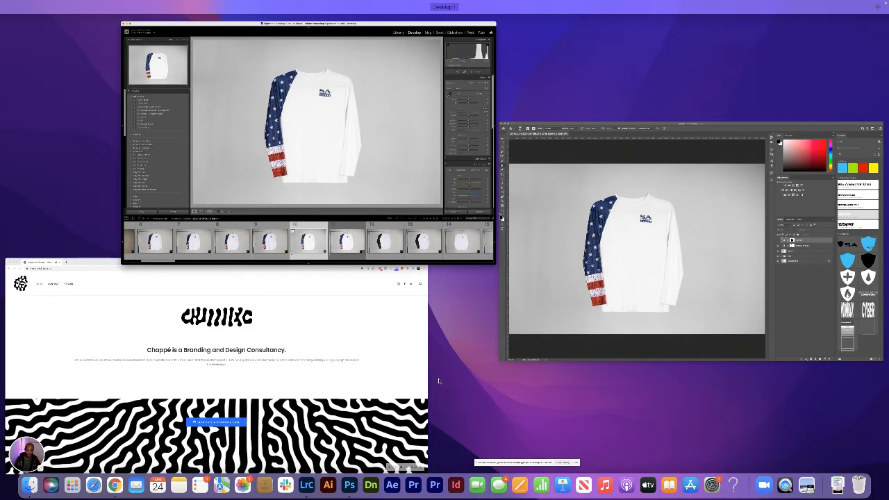
pyautogui.click(577, 243)
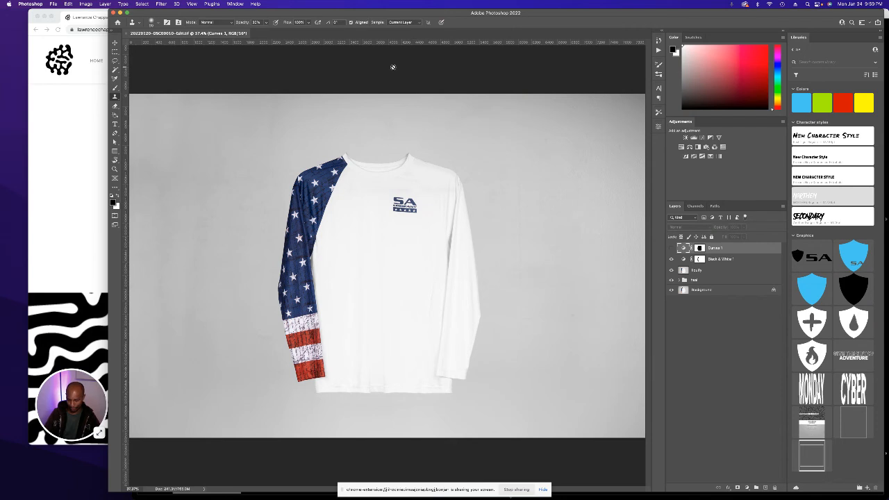
pyautogui.press('v')
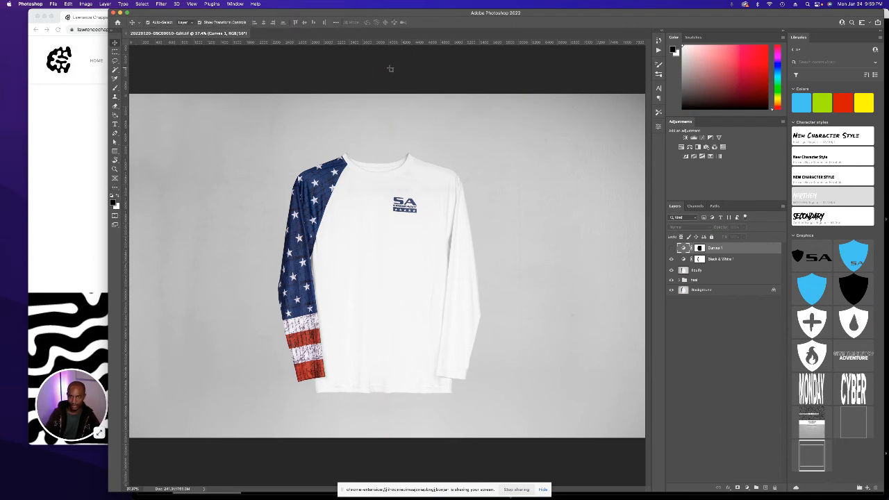
pyautogui.press('super+alt+a')
pyautogui.press('c')
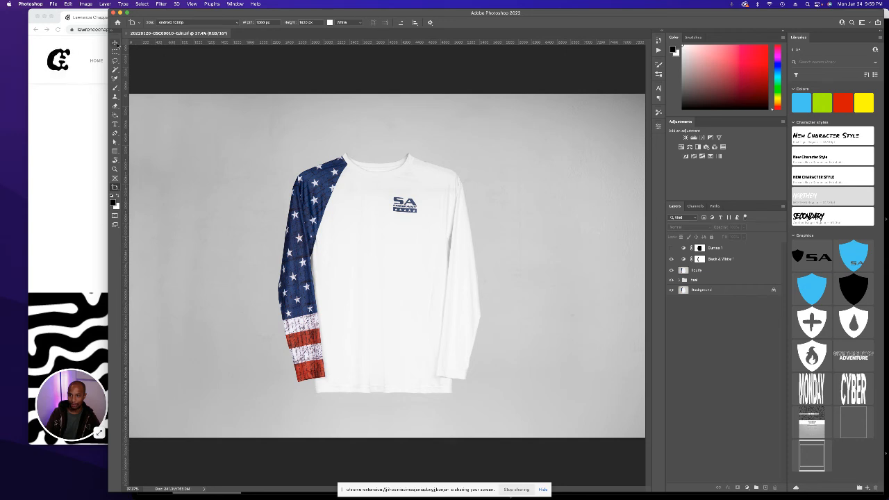
pyautogui.click(116, 43)
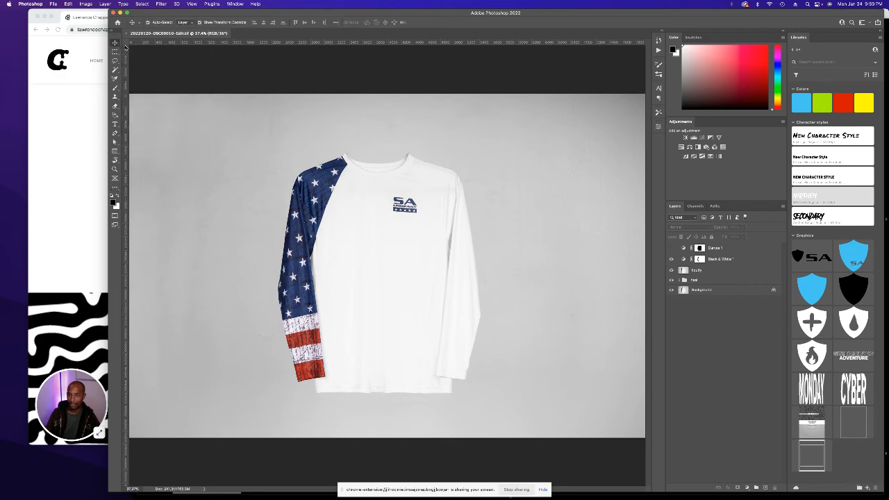
pyautogui.press('super+w')
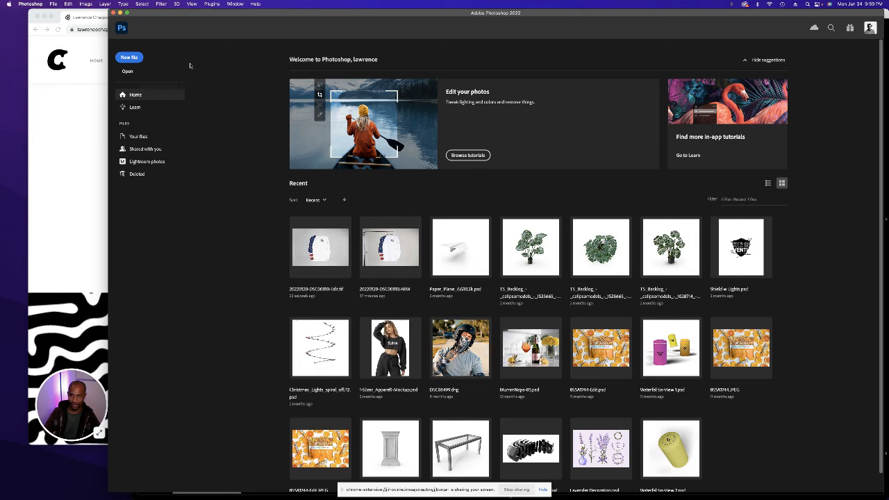
# - Switch to Lightroom Classic and compare the retouched shirt photo with the original on the hanger once more
pyautogui.hotkey('ctrl', 'Up')
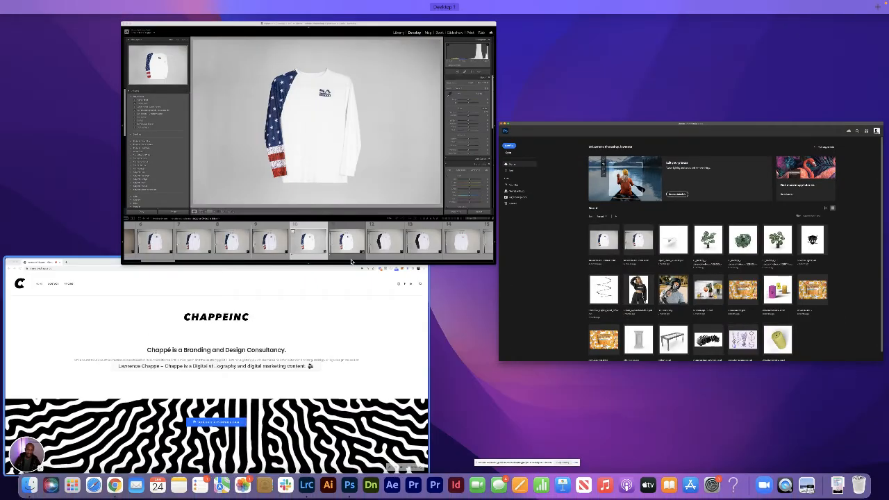
pyautogui.click(351, 261)
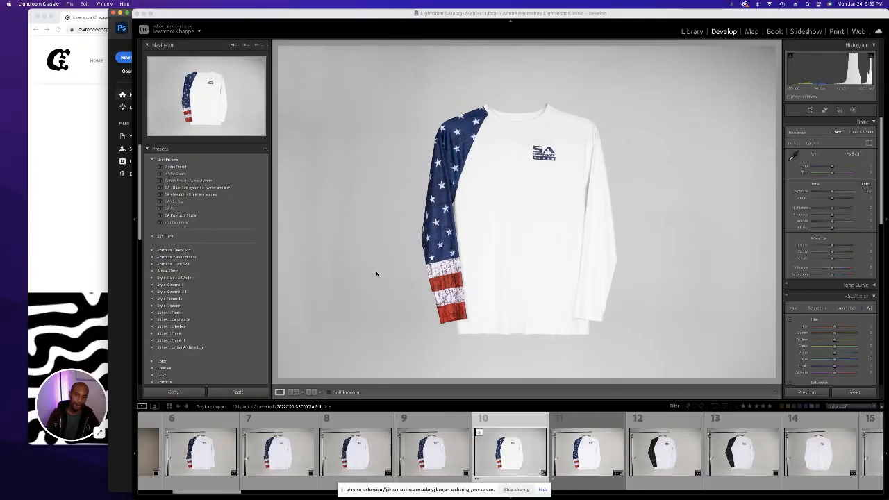
pyautogui.rightClick(521, 449)
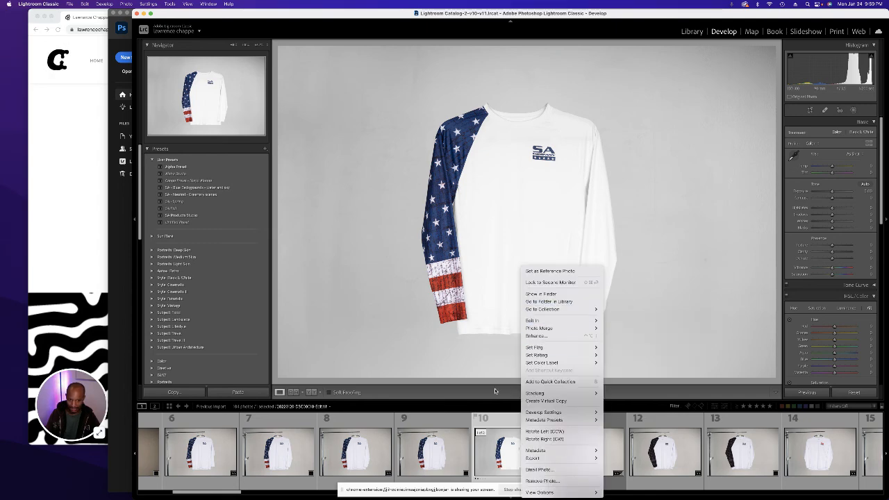
pyautogui.press('Escape')
pyautogui.press('F1')
pyautogui.click(593, 456)
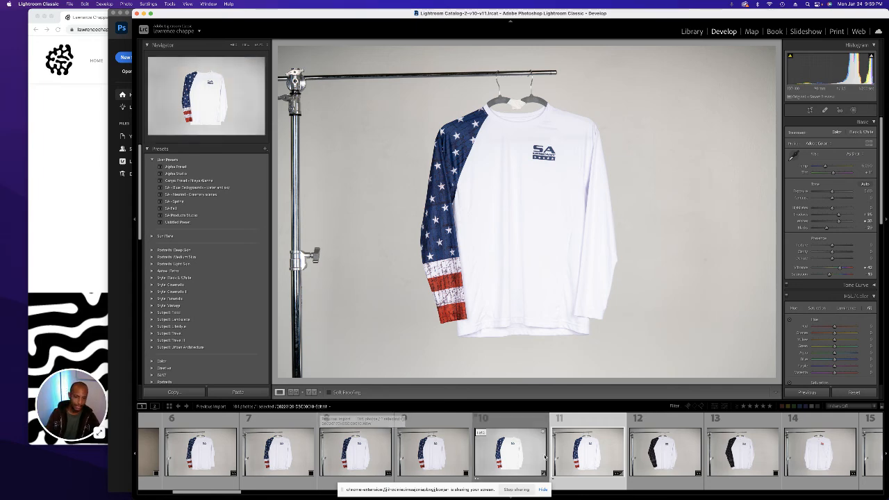
pyautogui.click(511, 452)
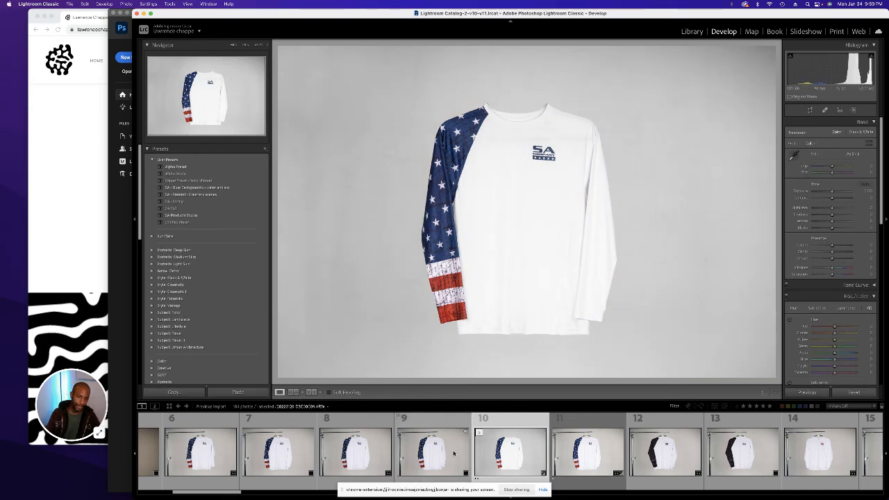
pyautogui.rightClick(489, 461)
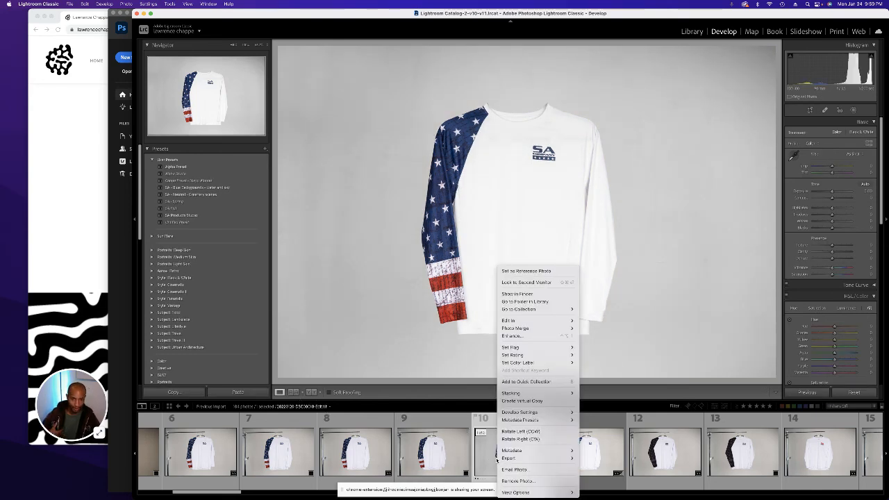
pyautogui.moveTo(554, 321)
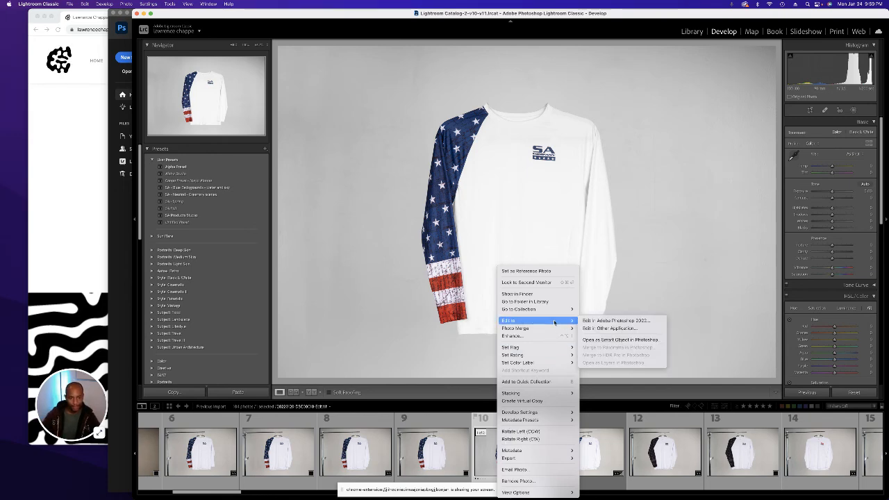
pyautogui.click(589, 321)
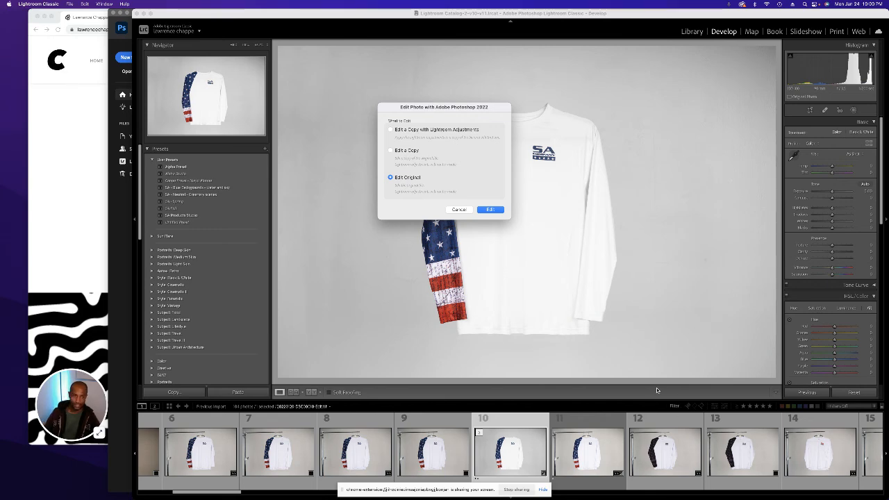
pyautogui.press('Escape')
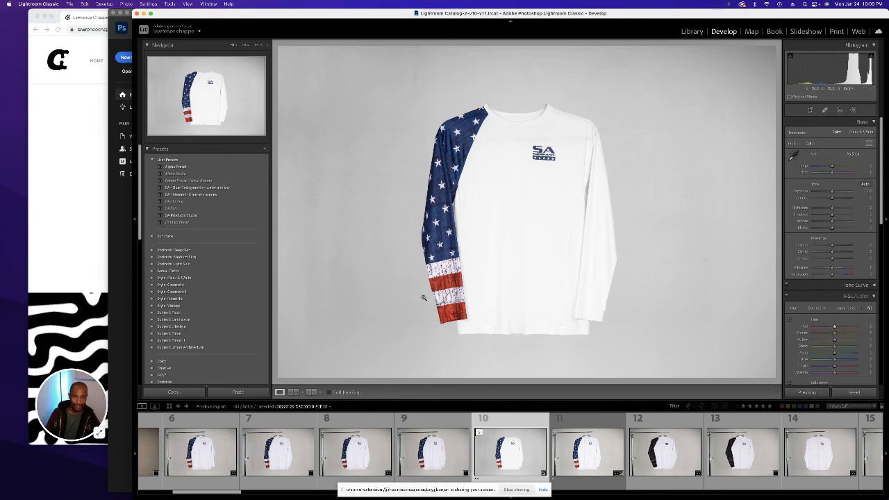
# - Try shifting the Red hue towards orange and the Blue hue to -100, undoing each change
pyautogui.moveTo(834, 328); pyautogui.dragTo(888, 327)
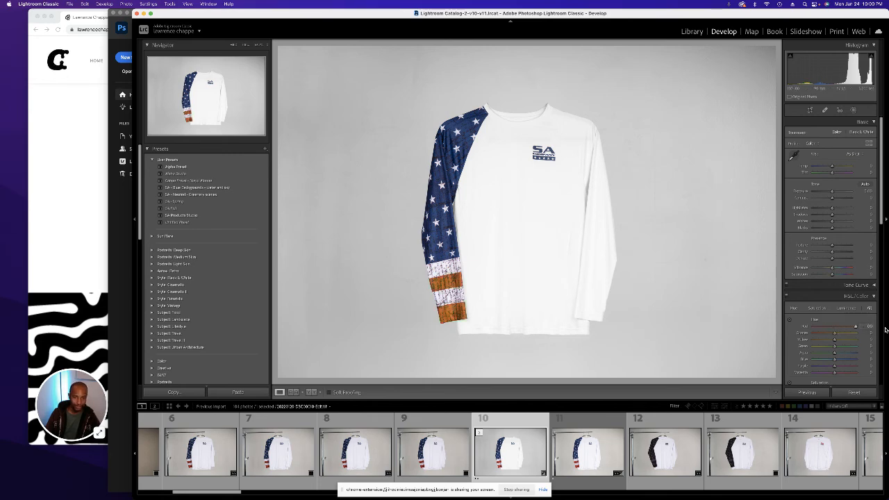
pyautogui.press('super+z')
pyautogui.moveTo(835, 362); pyautogui.dragTo(812, 361)
pyautogui.press('super+z')
# - Raise the retouched photo's Red saturation to +62 and check the flag sleeve
pyautogui.scroll(-3, 817, 360)
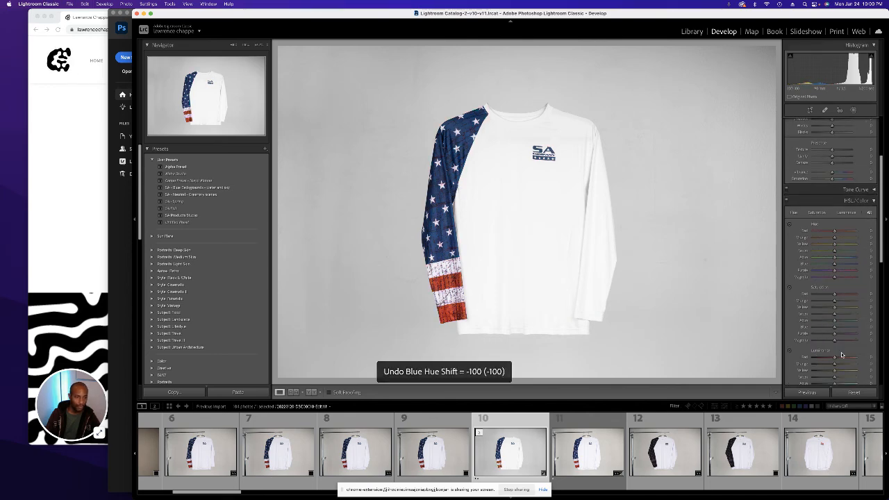
pyautogui.moveTo(834, 294); pyautogui.dragTo(848, 296)
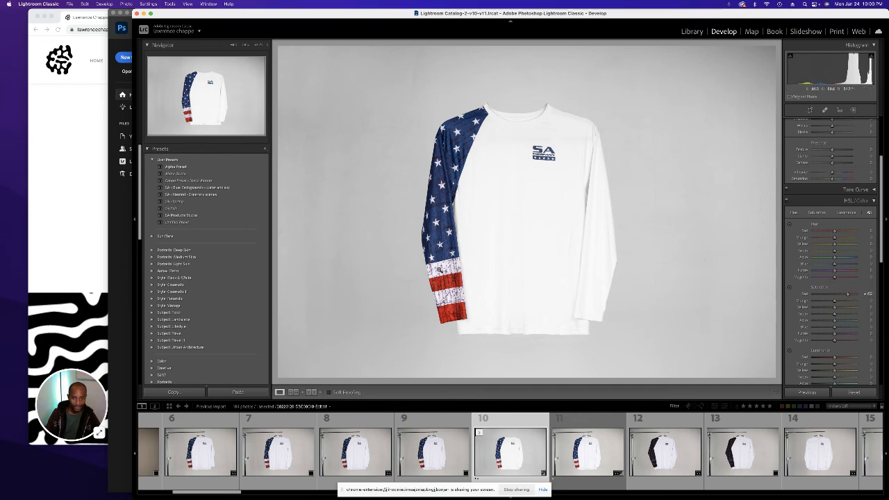
pyautogui.click(439, 270)
pyautogui.click(539, 280)
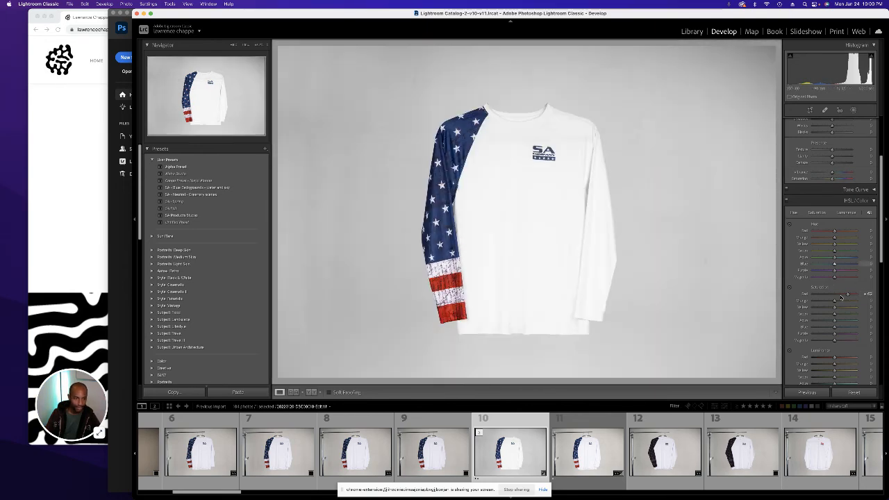
# - Set the Purple saturation to -100 to neutralise the sleeve's white stripes and raise the Blue saturation to +47
pyautogui.click(443, 271)
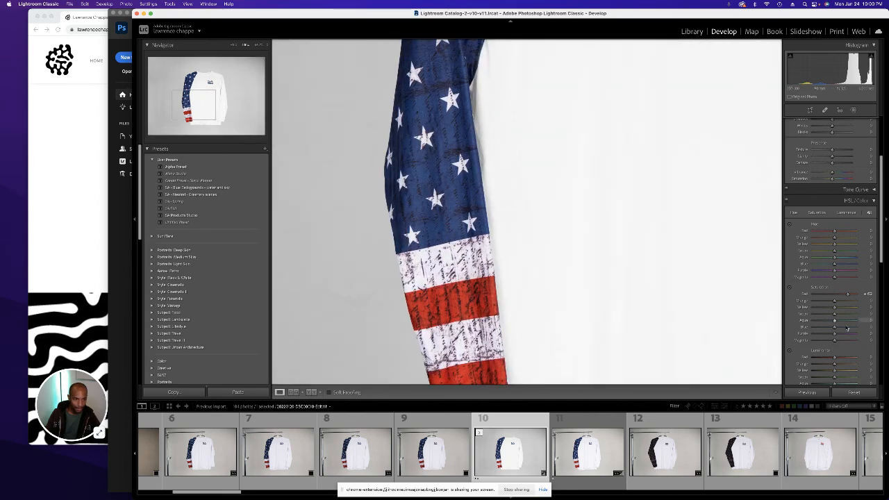
pyautogui.moveTo(834, 334); pyautogui.dragTo(759, 338)
pyautogui.press('super+z')
pyautogui.press('super+shift+z')
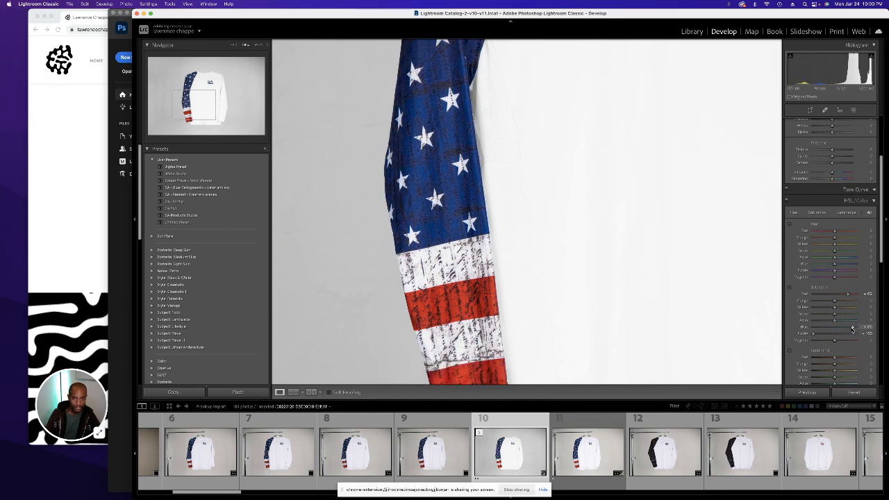
pyautogui.click(554, 204)
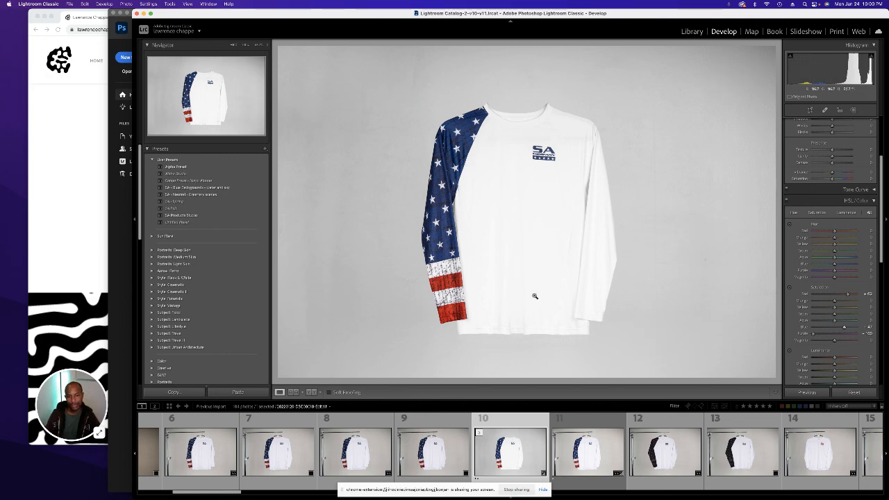
# - Open the retouched shirt photo in Photoshop 2022 as a copy with Lightroom adjustments
pyautogui.rightClick(476, 263)
pyautogui.moveTo(528, 328)
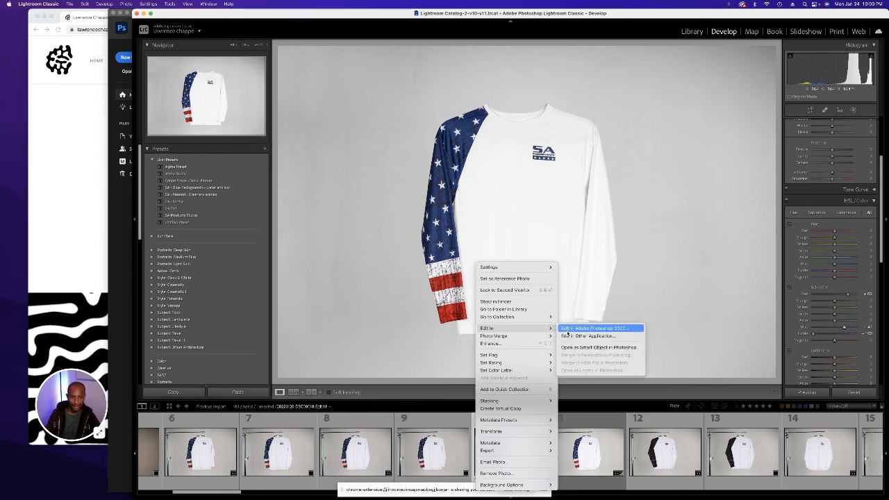
pyautogui.click(575, 330)
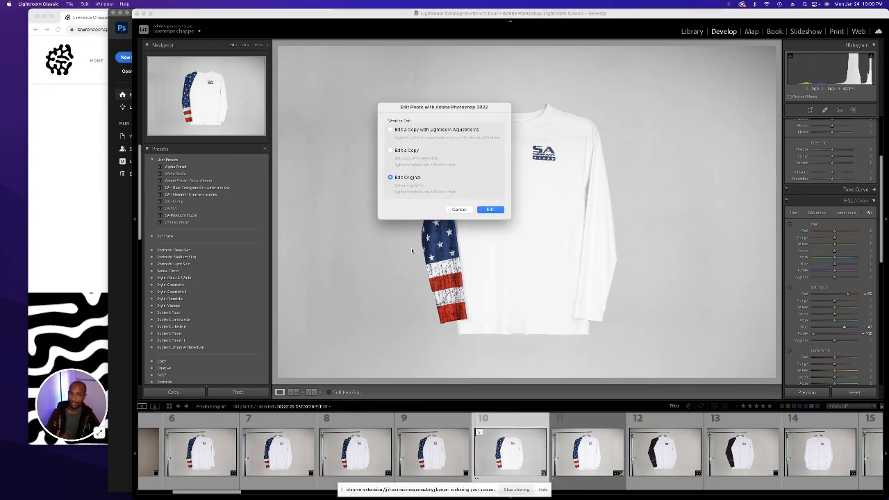
pyautogui.click(391, 151)
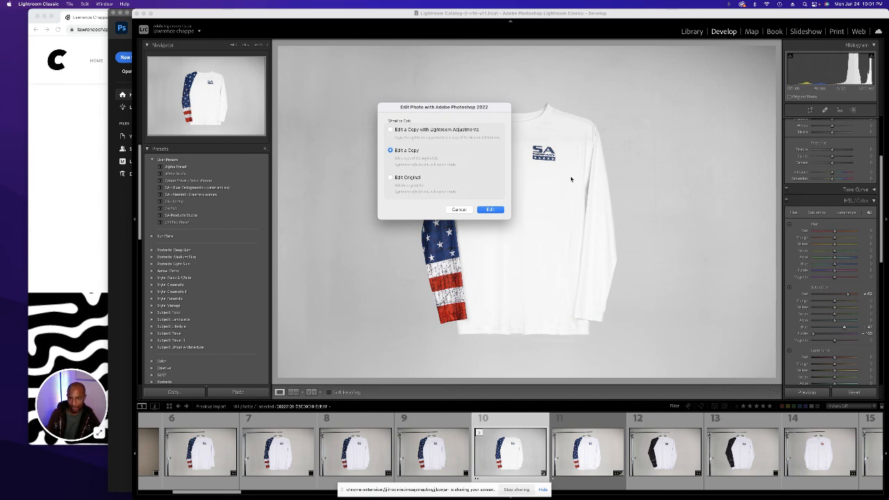
pyautogui.click(451, 131)
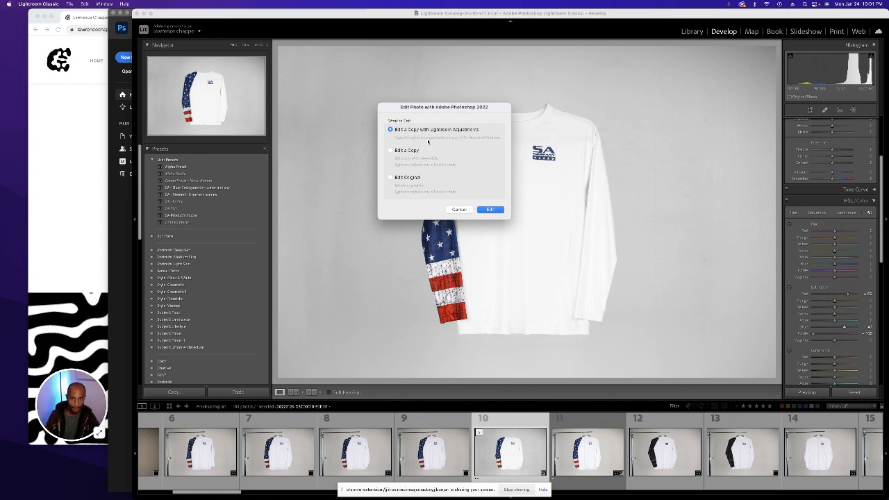
pyautogui.click(491, 210)
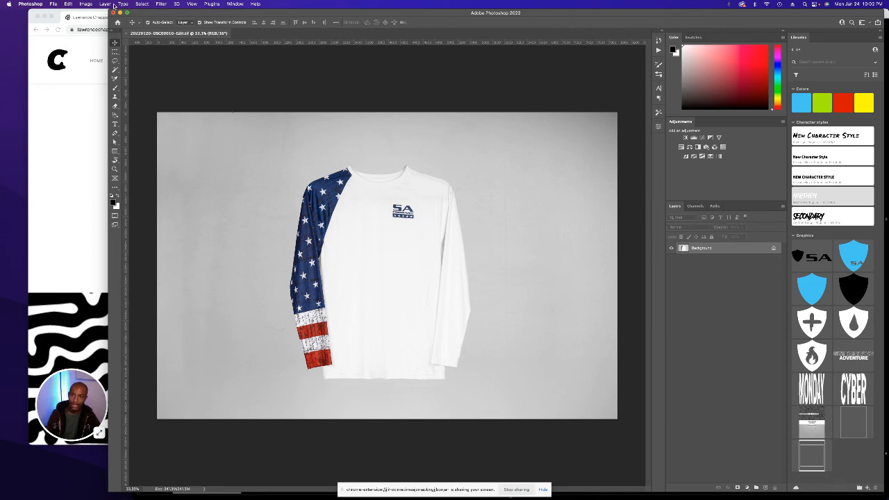
# - Close the flattened copy without saving it and switch back to Lightroom Classic
pyautogui.press('super+w')
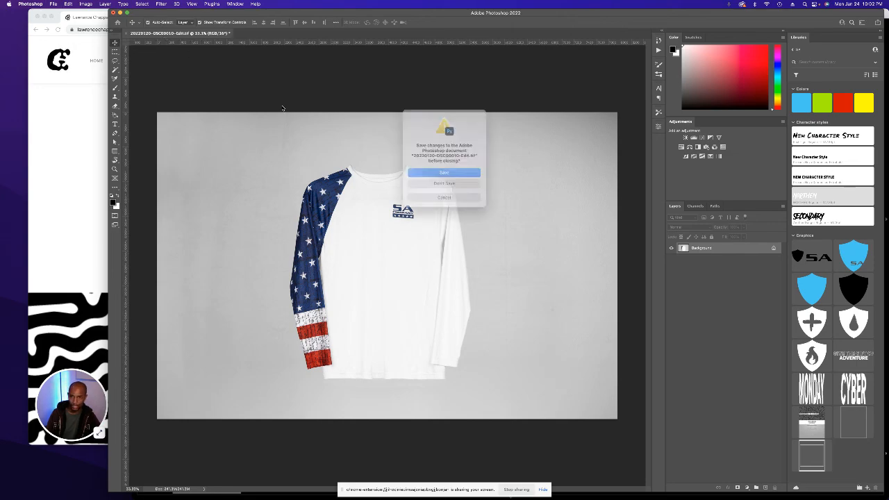
pyautogui.click(431, 187)
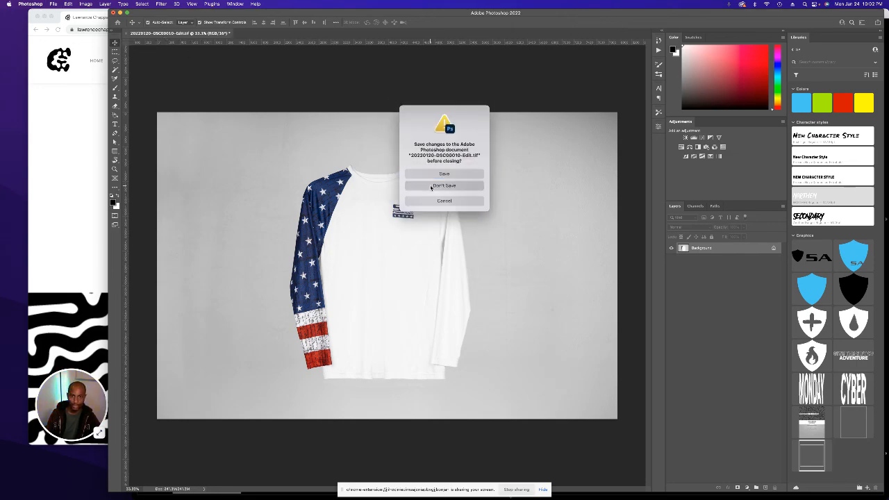
pyautogui.hotkey('ctrl', 'Up')
pyautogui.click(340, 188)
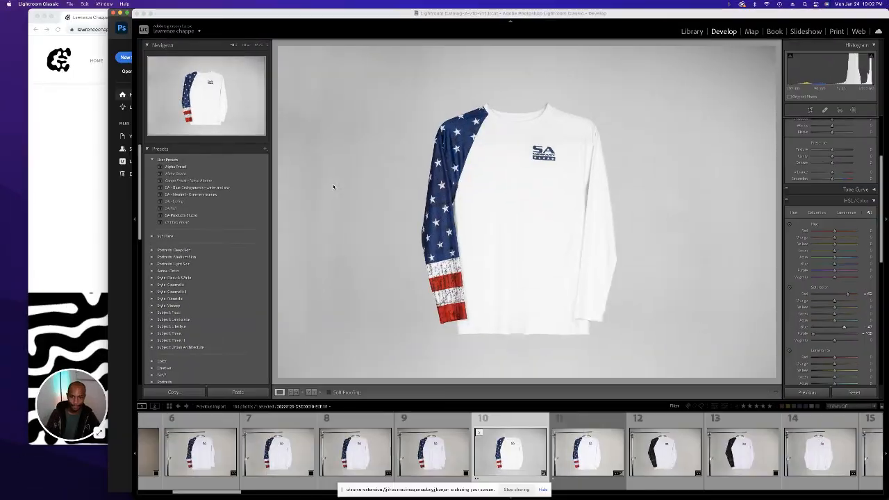
# - Open the retouched shirt photo in Photoshop 2022 using the Edit a Copy option to keep its layers
pyautogui.rightClick(511, 443)
pyautogui.moveTo(556, 321)
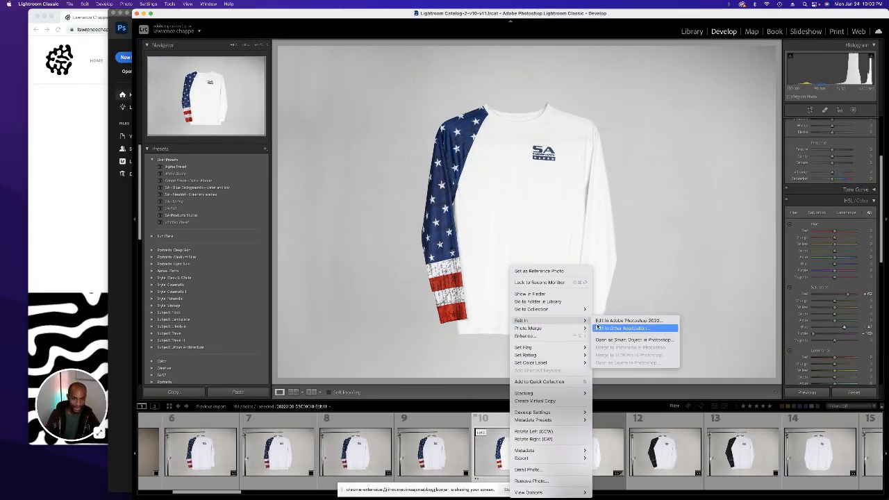
pyautogui.click(602, 320)
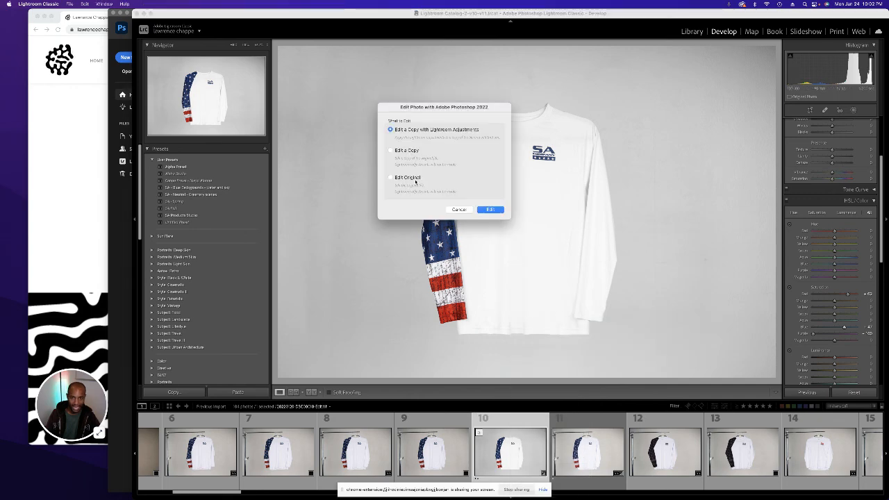
pyautogui.click(409, 152)
pyautogui.click(490, 209)
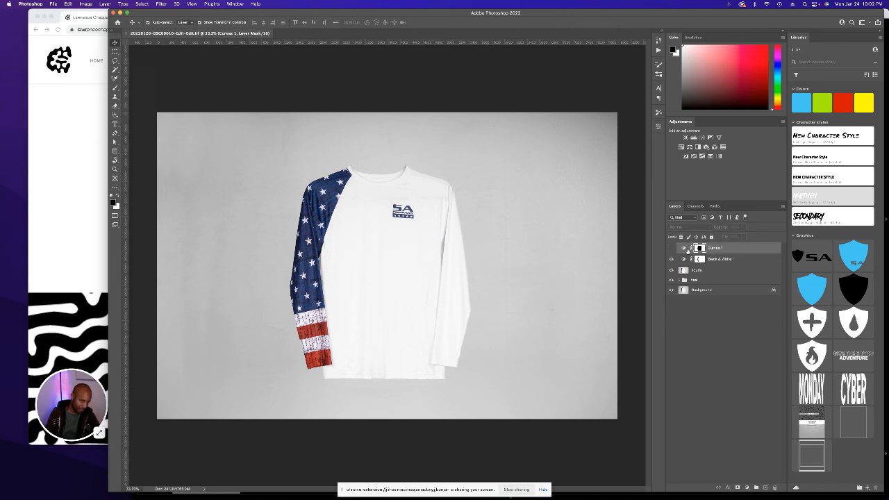
# - Show the Curves 1 layer to brighten the background, save the copy and switch back to Lightroom Classic
pyautogui.click(671, 249)
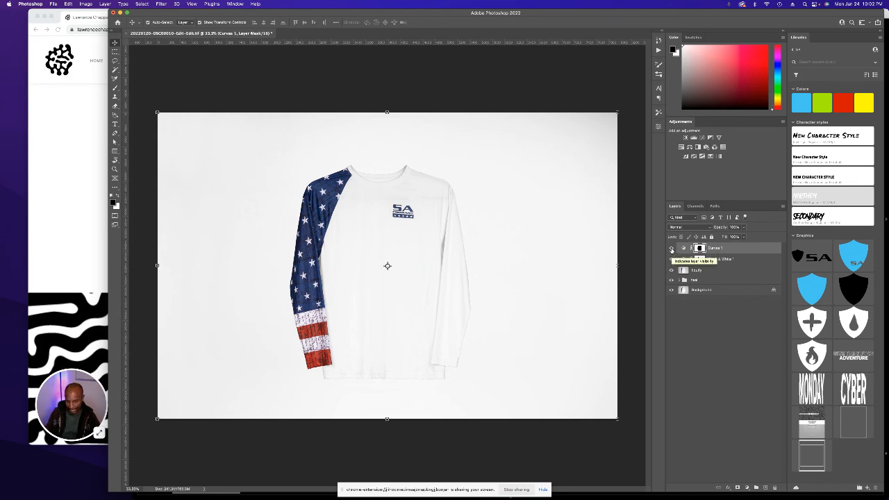
pyautogui.press('super+s')
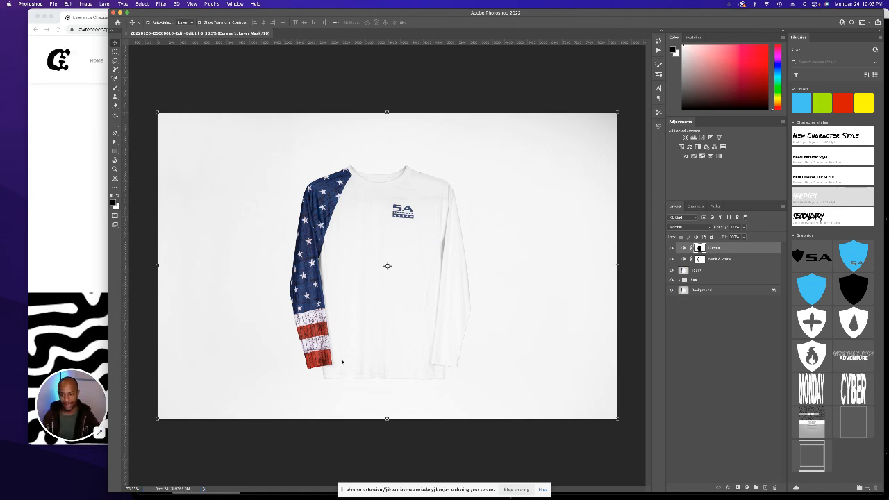
pyautogui.hotkey('ctrl', 'Up')
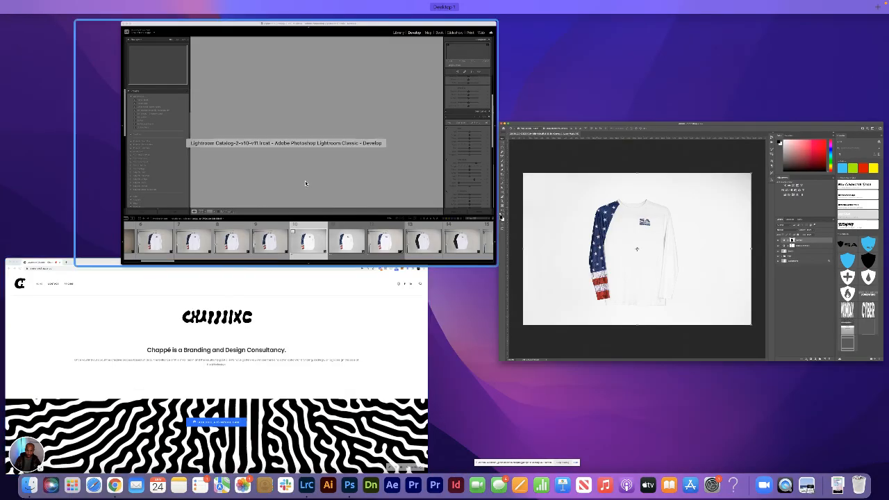
pyautogui.click(305, 181)
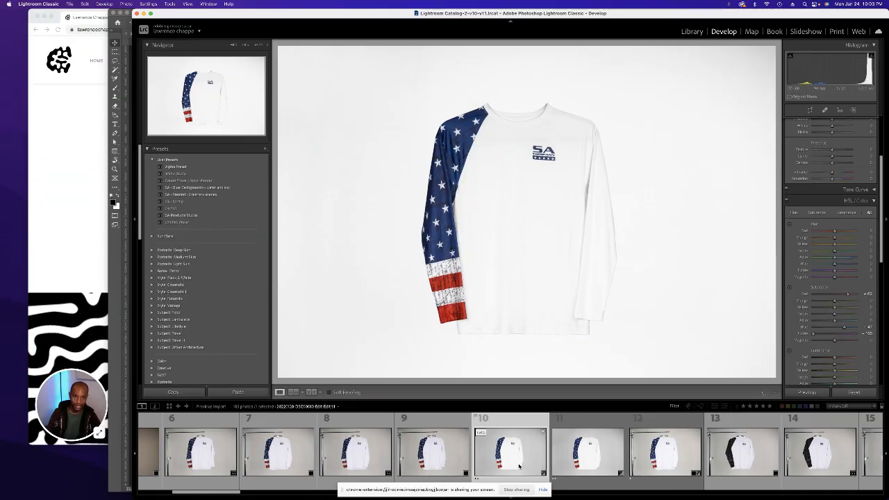
# - Compare the new white-background shirt copy with the grey-background version in the filmstrip
pyautogui.press('Right')
pyautogui.press('Left')
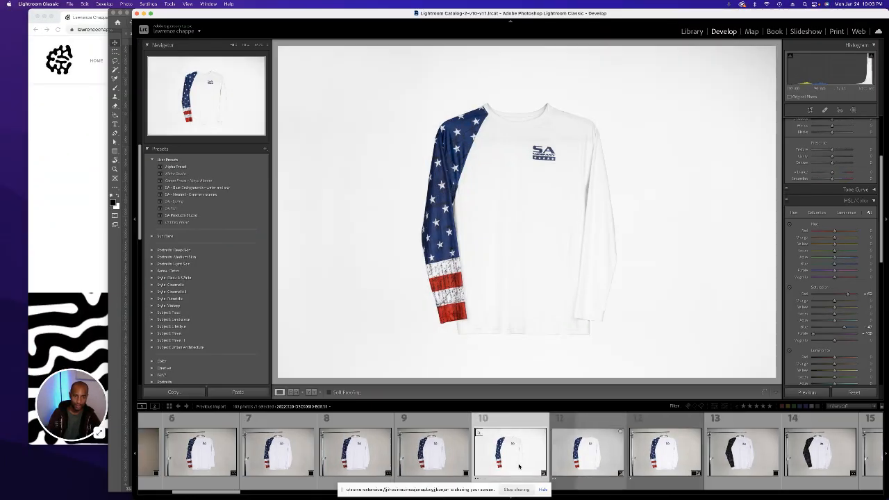
pyautogui.press('Right')
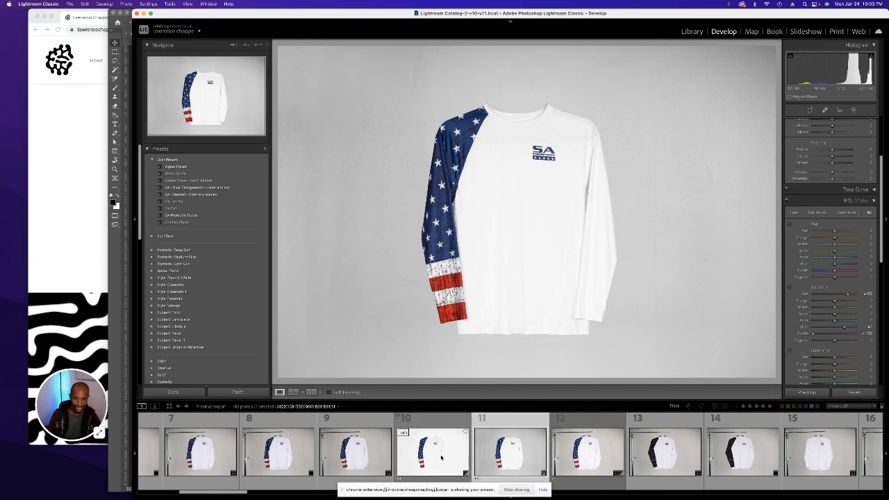
pyautogui.click(457, 458)
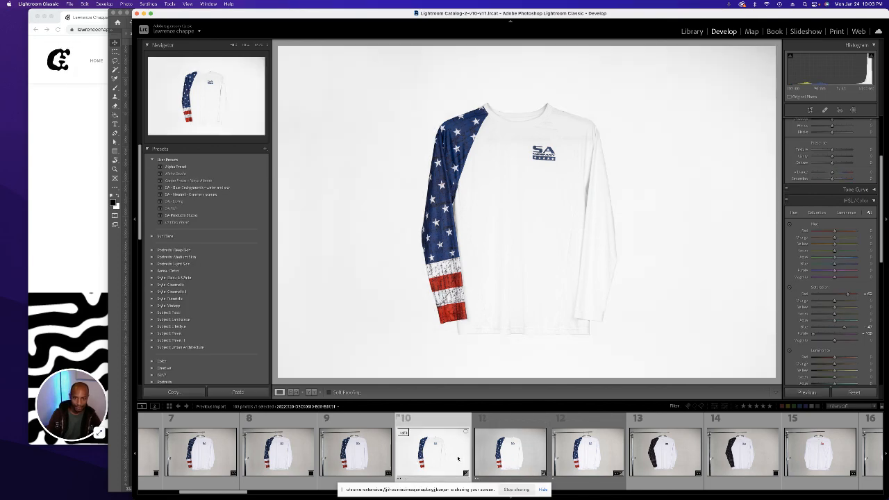
pyautogui.click(499, 458)
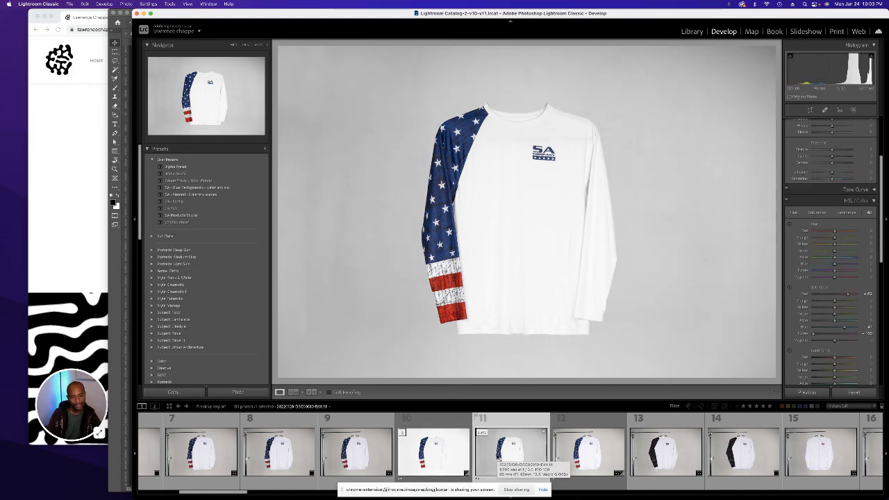
pyautogui.click(421, 461)
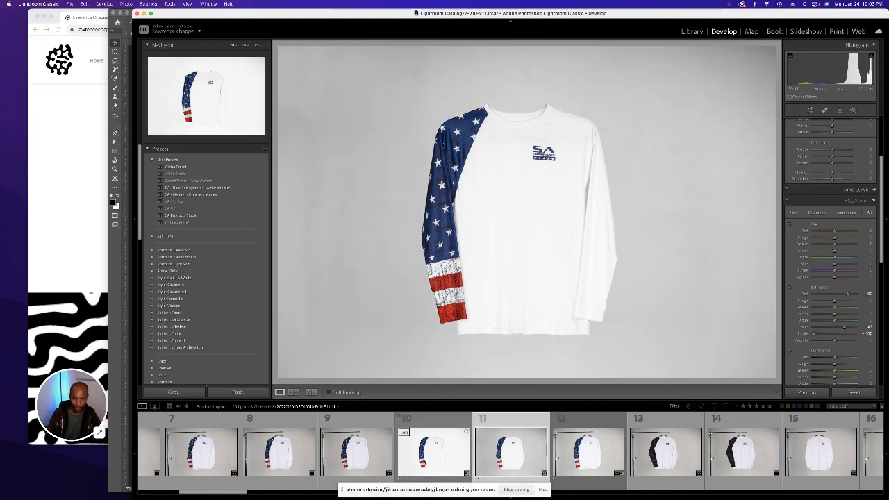
pyautogui.click(496, 457)
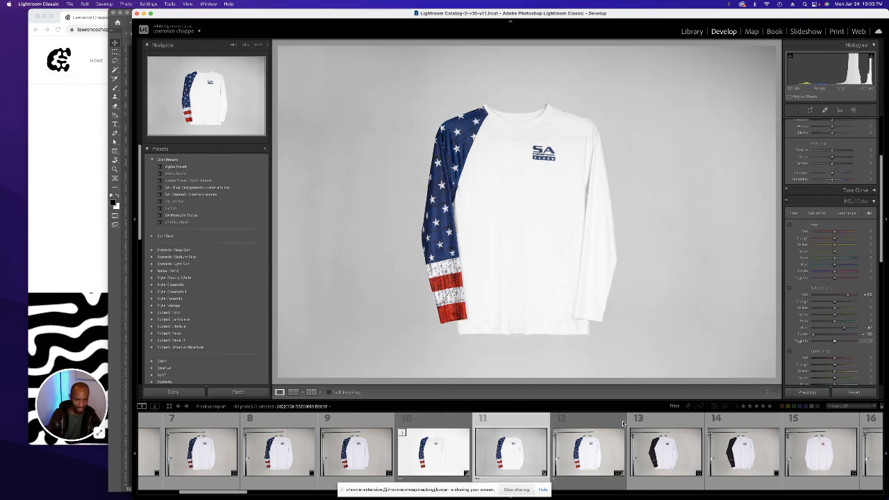
pyautogui.click(451, 459)
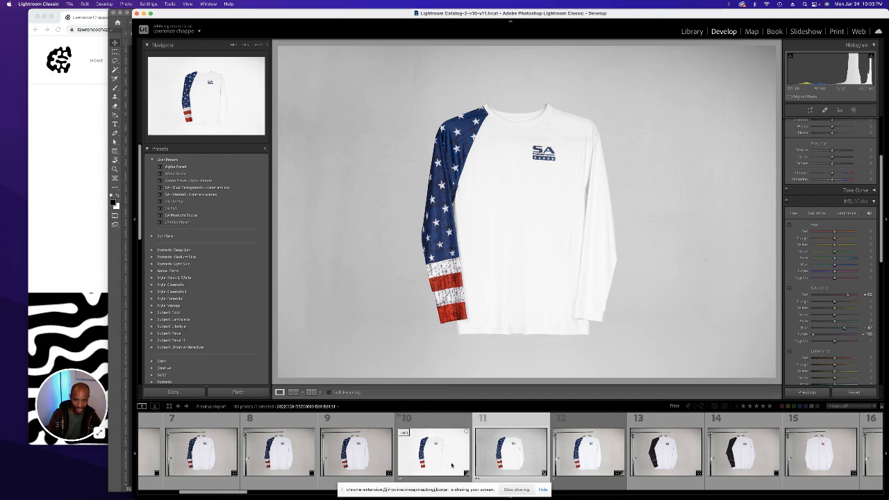
pyautogui.rightClick(453, 458)
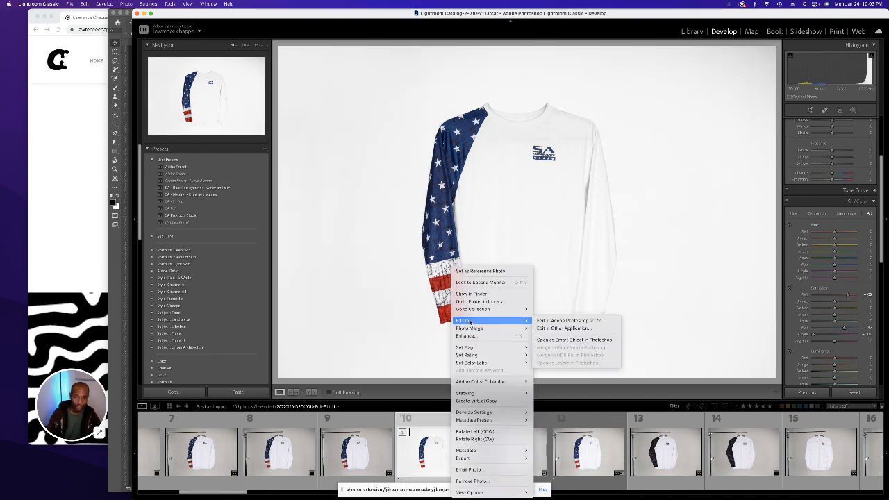
pyautogui.press('Escape')
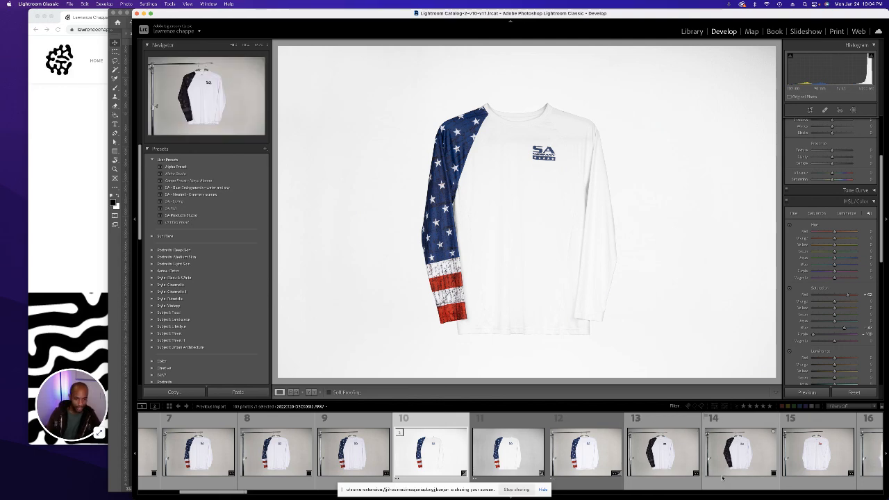
# - Filter the filmstrip by a two-star rating, with both retouched shirt versions selected
pyautogui.scroll(-15, 723, 451)
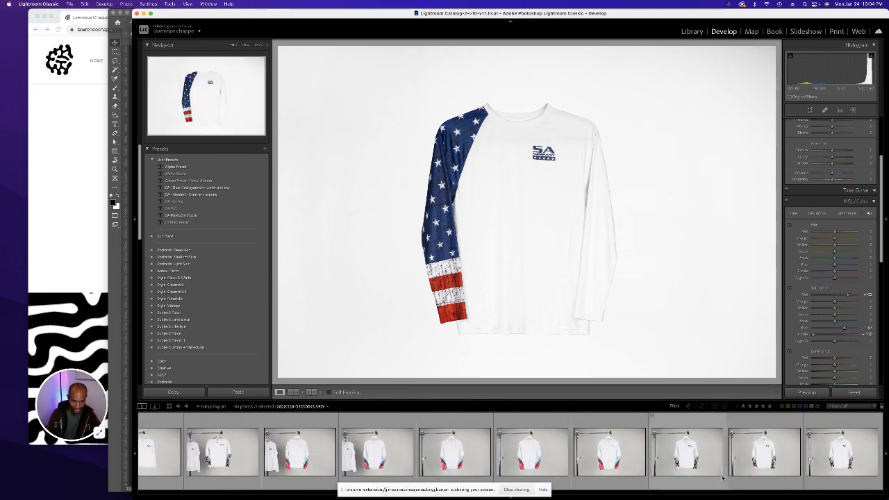
pyautogui.scroll(15, 722, 451)
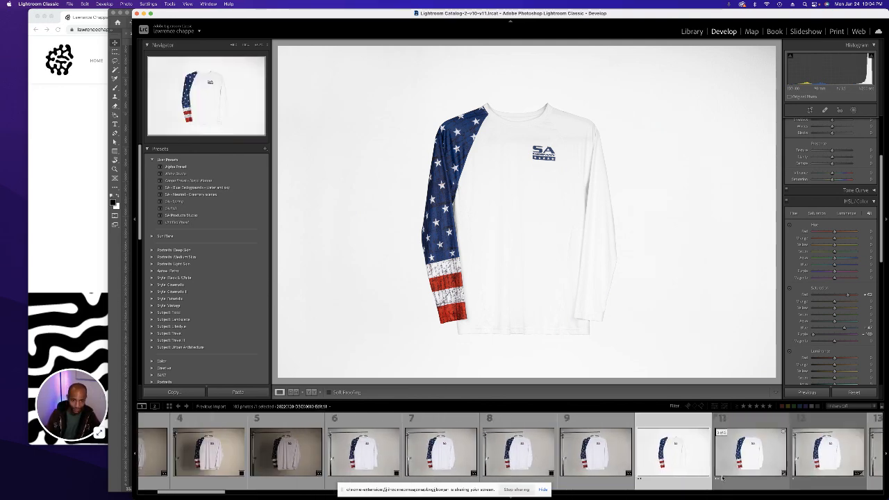
pyautogui.scroll(-2, 723, 478)
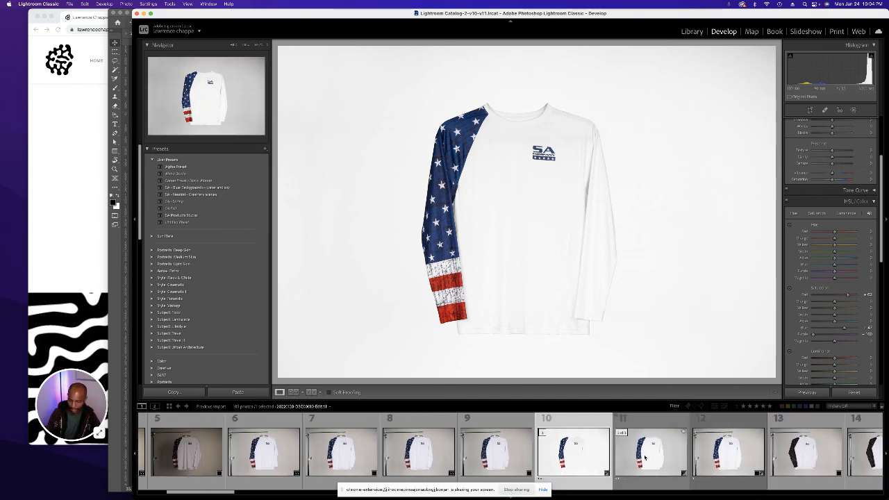
pyautogui.click(749, 406)
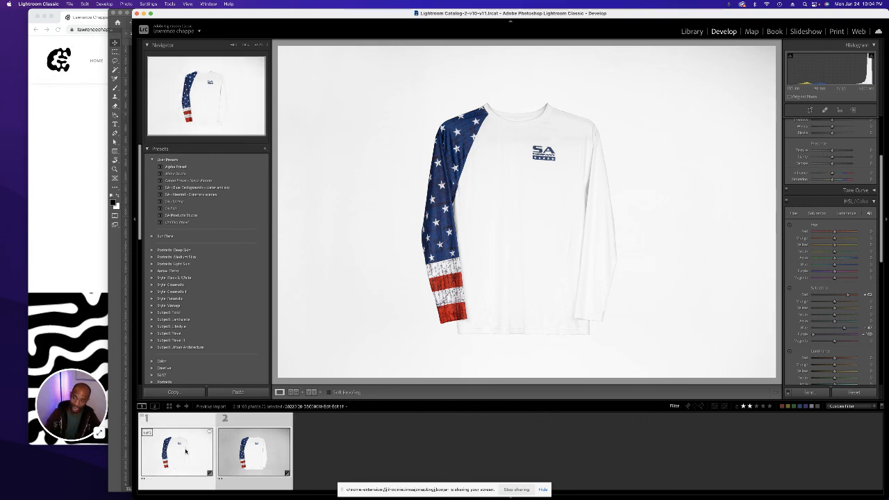
# - Open the export settings for the two selected shirt photos
pyautogui.rightClick(240, 437)
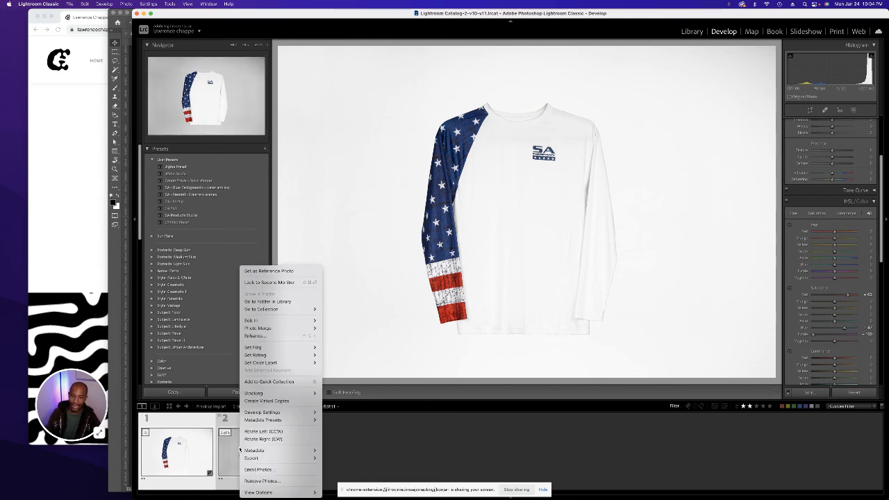
pyautogui.moveTo(278, 458)
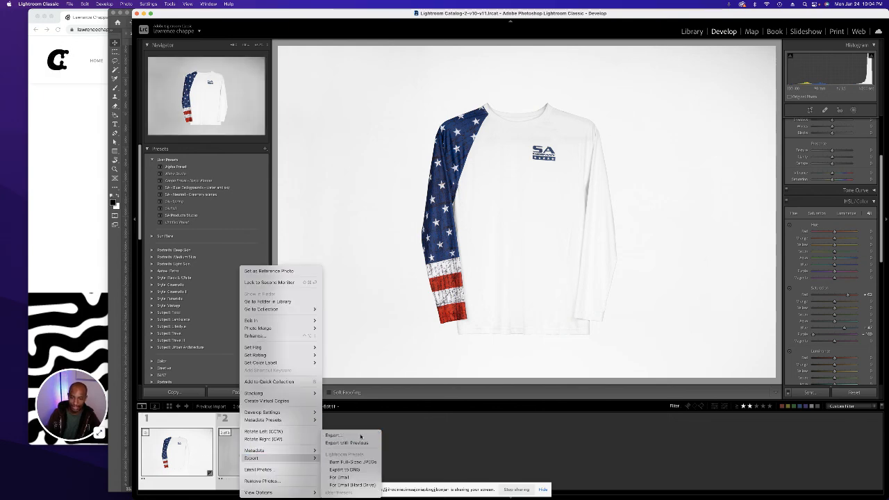
pyautogui.click(361, 437)
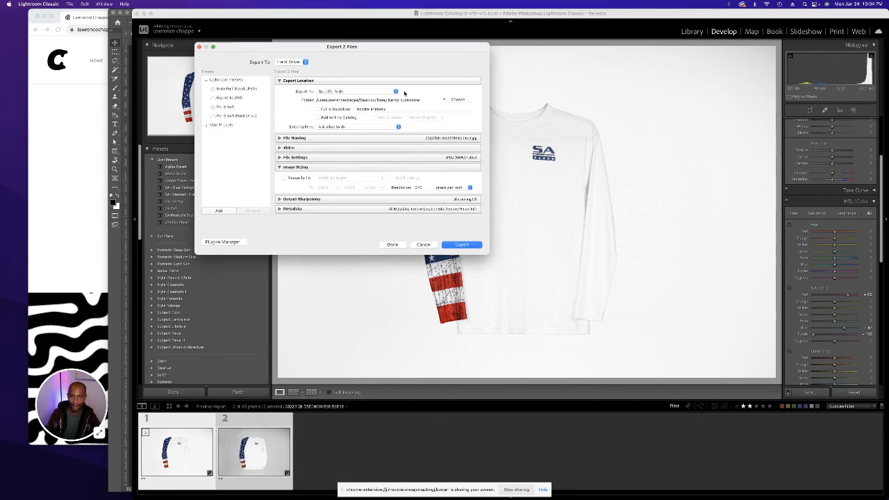
# - Set the export folder to photography/Sa/Spring/Performance Shirts on the Mobile LC drive
pyautogui.click(455, 100)
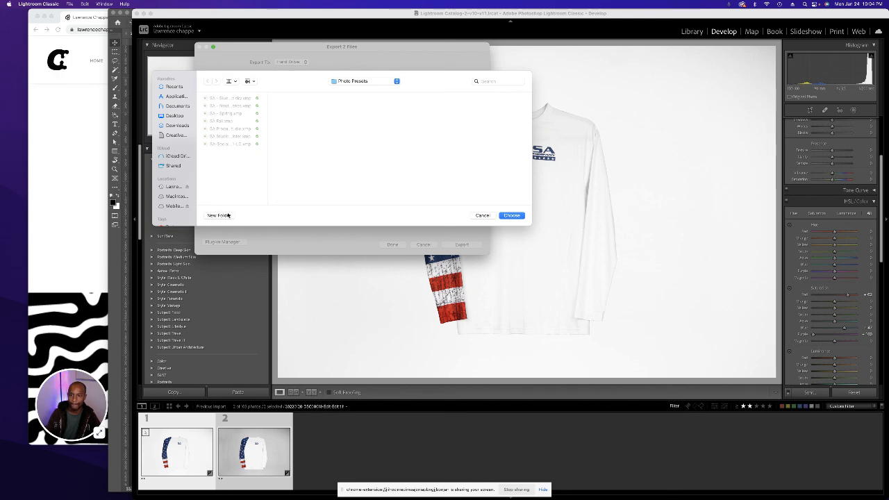
pyautogui.click(176, 135)
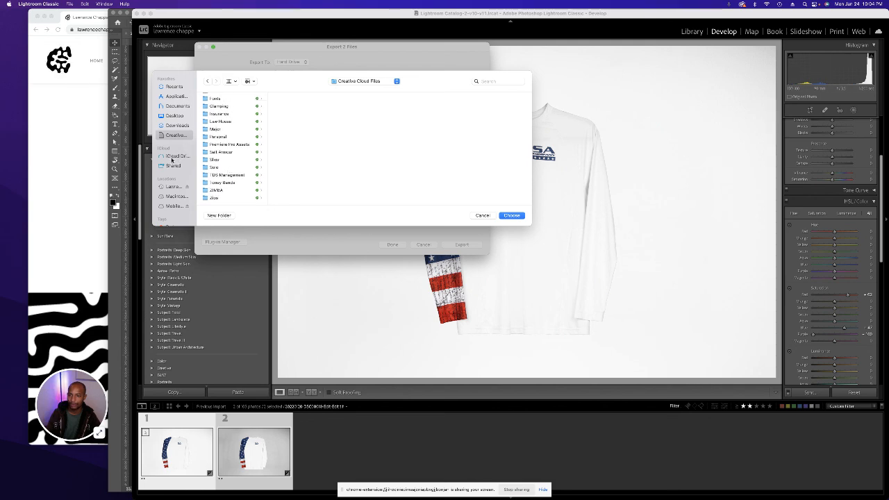
pyautogui.click(172, 206)
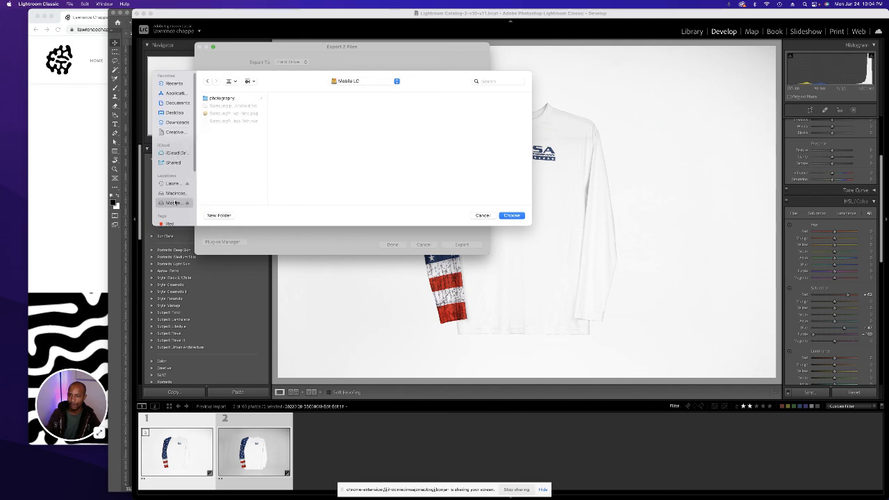
pyautogui.click(217, 99)
pyautogui.click(298, 143)
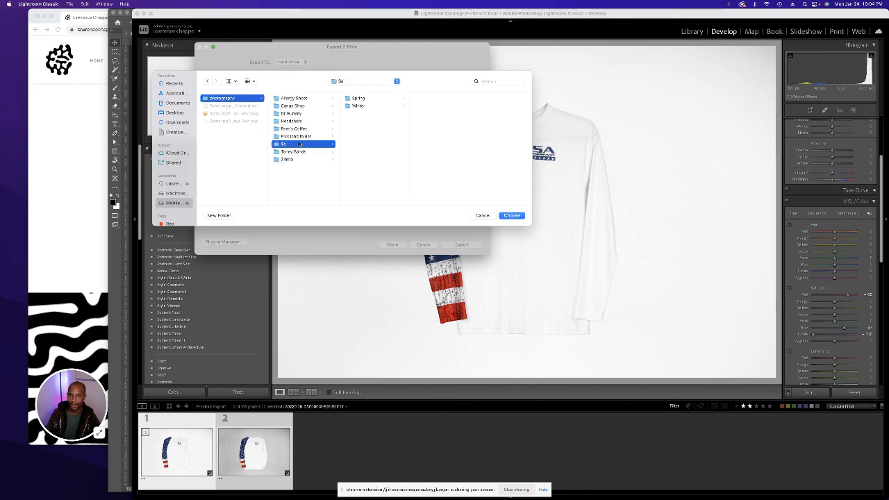
pyautogui.click(358, 98)
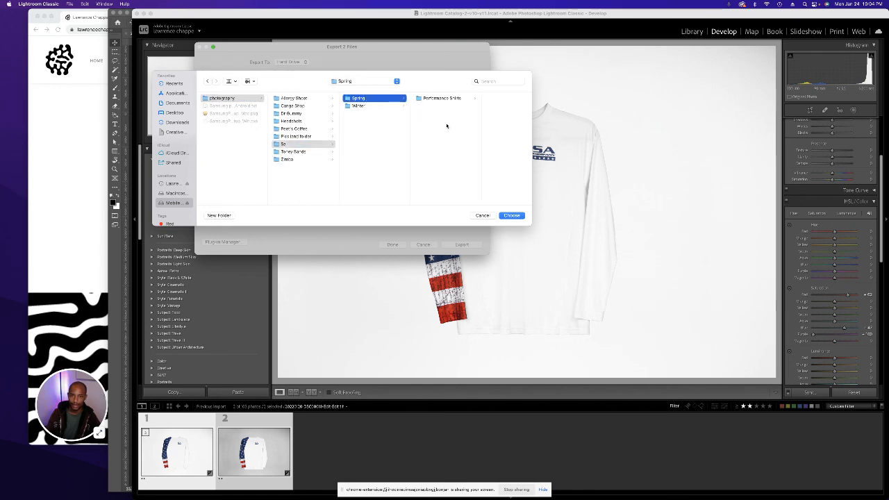
pyautogui.click(444, 100)
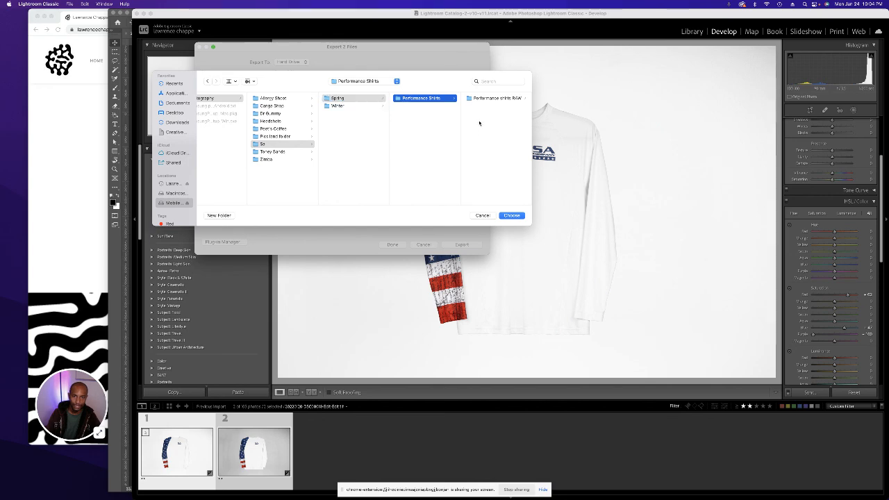
pyautogui.click(511, 215)
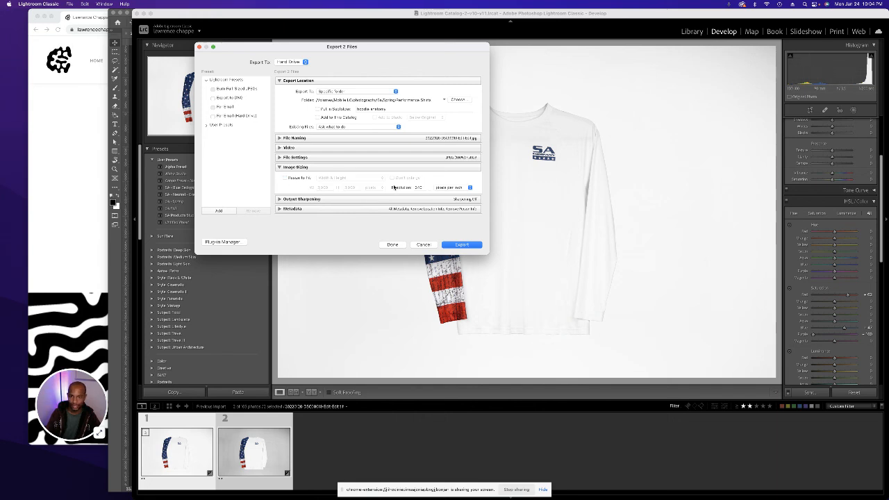
# - Check the remaining export settings, export the two selected shirt photos and switch to the Chrome window
pyautogui.scroll(2, 394, 187)
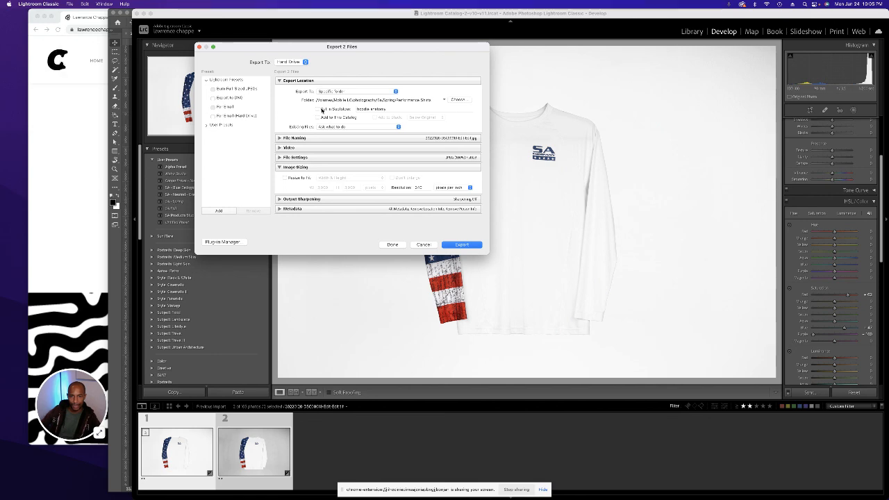
pyautogui.scroll(-2, 321, 109)
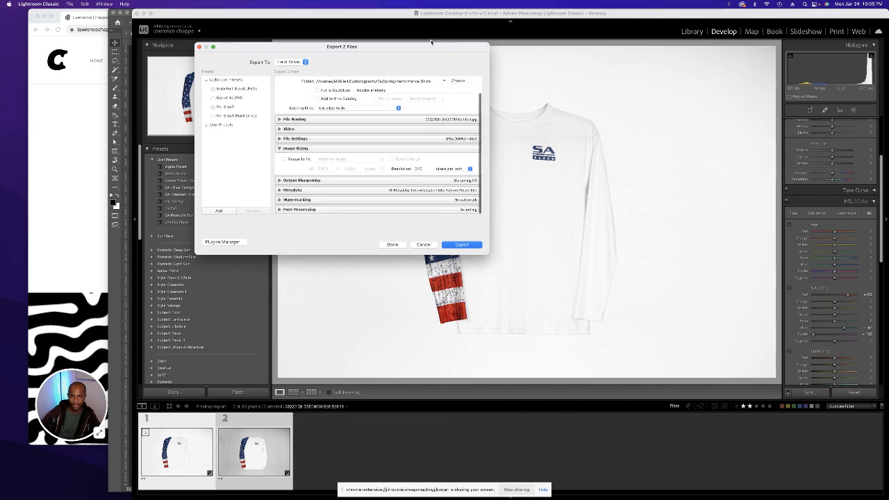
pyautogui.scroll(2, 373, 137)
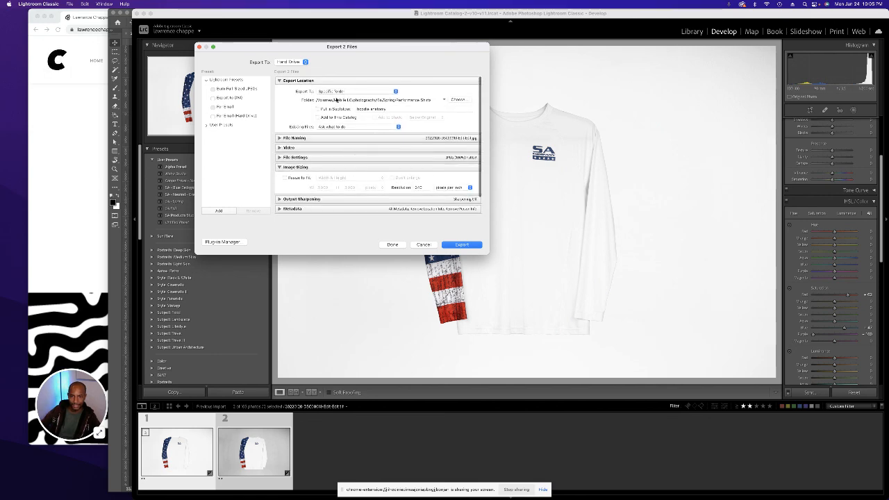
pyautogui.scroll(-2, 413, 191)
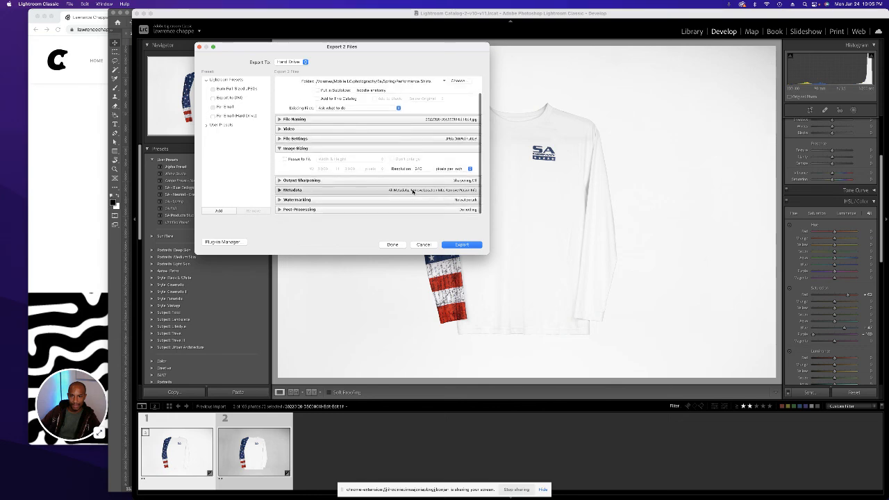
pyautogui.click(462, 244)
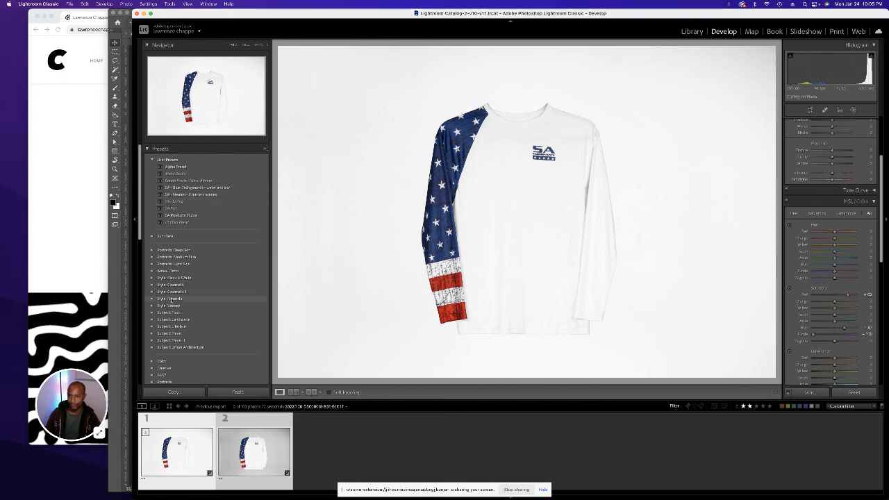
pyautogui.press('super+Tab')
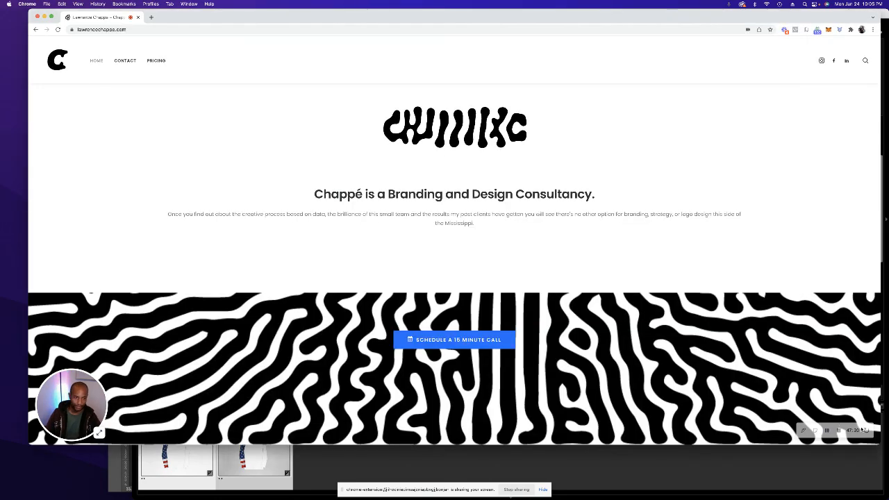